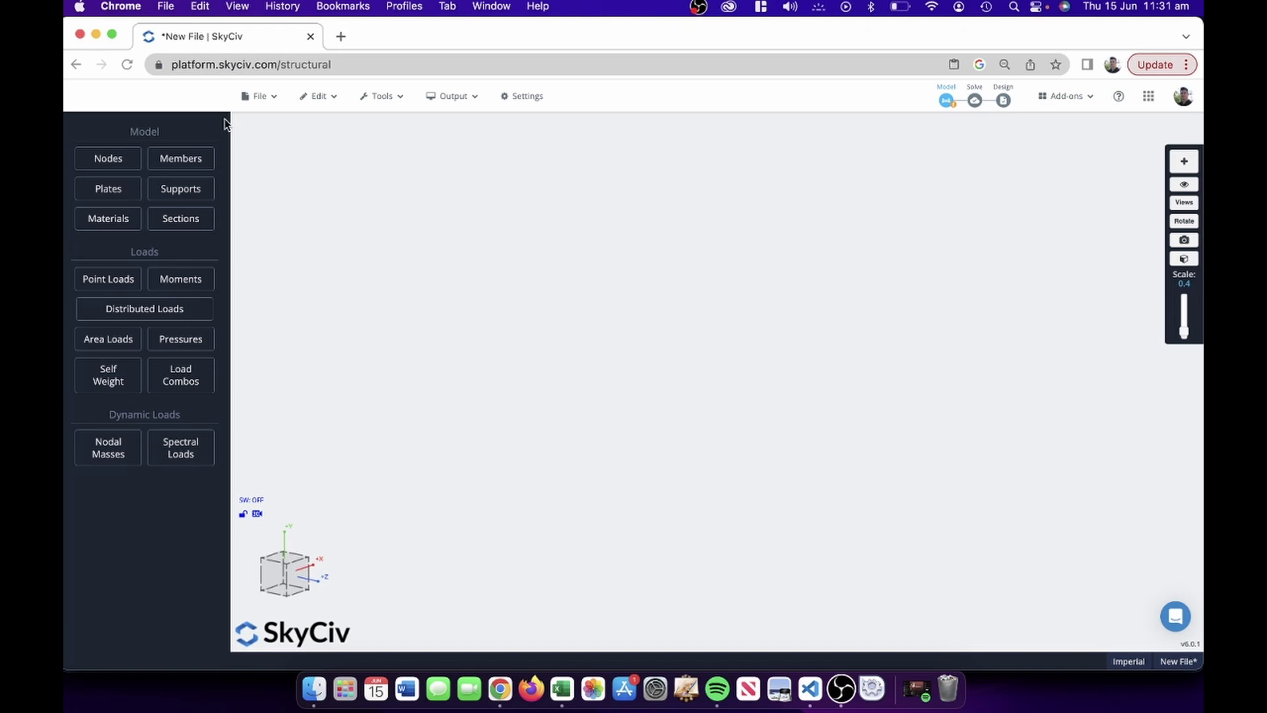
Draw a 12 ft vertical column upward from the first node with the Pen tool
{"action": "left_click", "coordinate": [1194, 161]}
{"action": "left_click", "coordinate": [1128, 165]}
{"action": "left_click", "coordinate": [518, 523]}
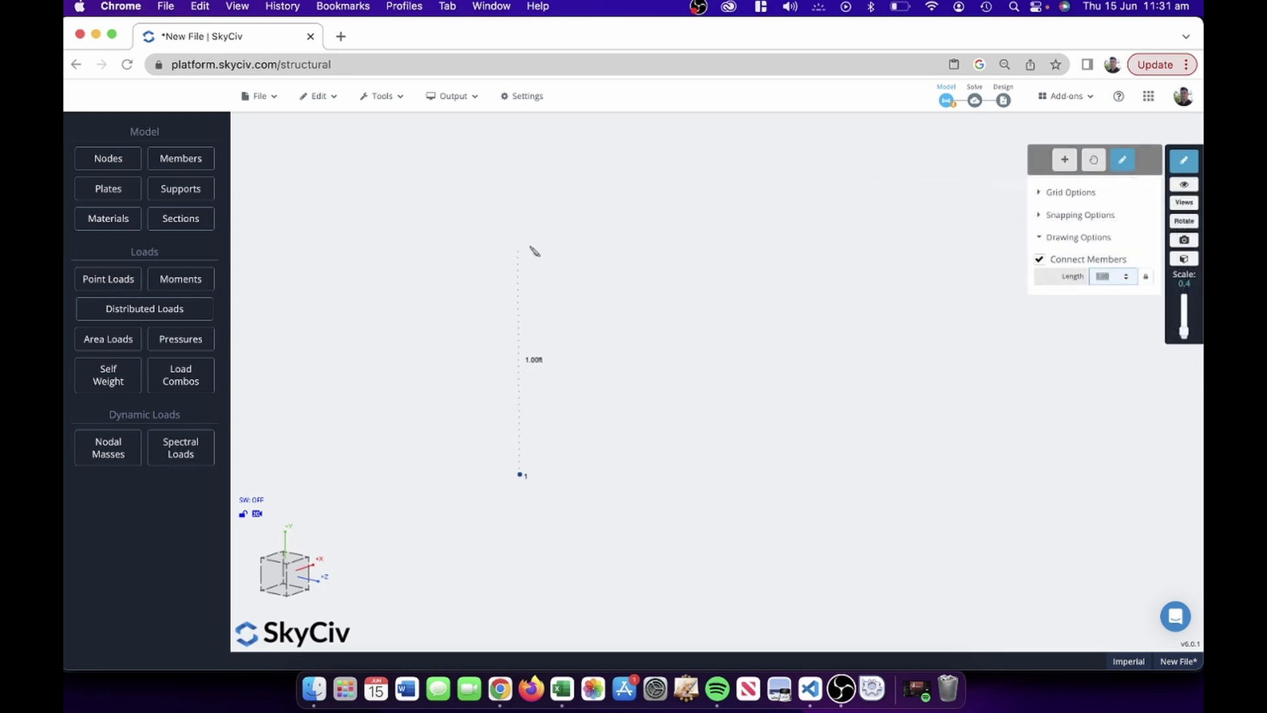
{"action": "type", "text": "12"}
{"action": "key", "text": "Return"}
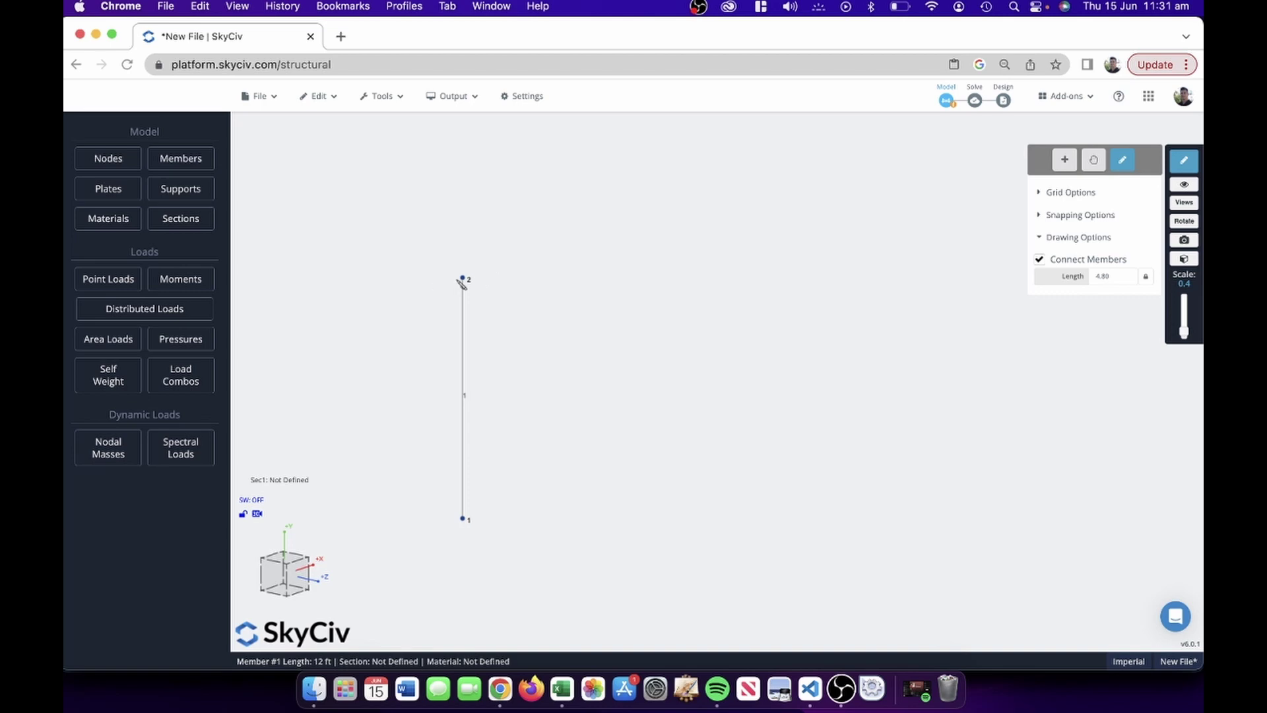
Draw a beam about 21.5 ft long in X from the first column's top, then a 12 ft column down from its end
{"action": "left_click", "coordinate": [464, 280]}
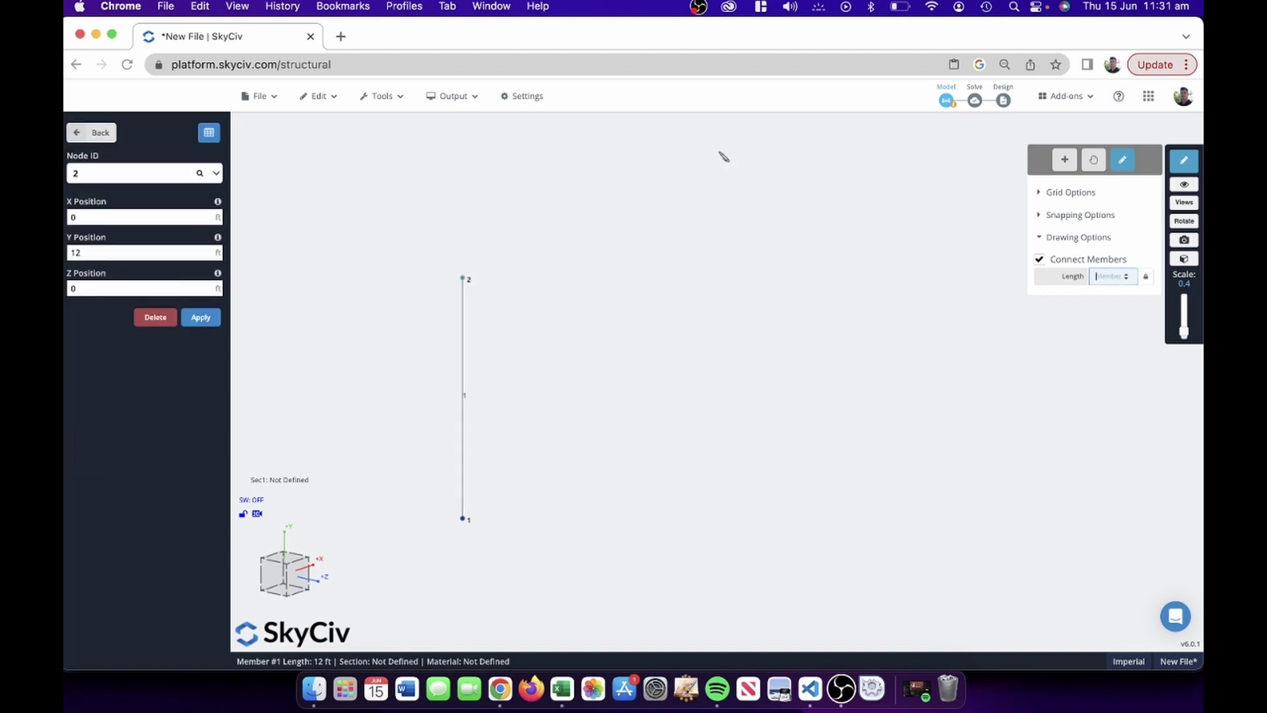
{"action": "left_click", "coordinate": [752, 197]}
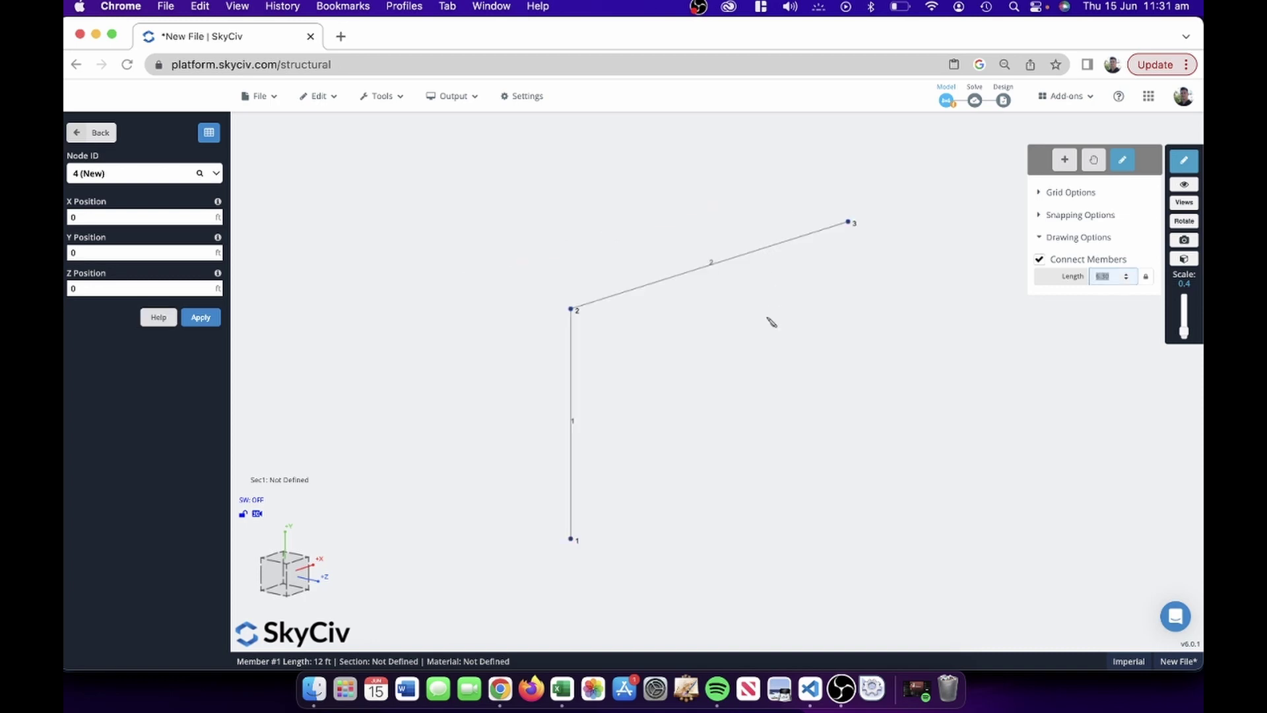
{"action": "left_click", "coordinate": [857, 452]}
Draw a beam about 16.3 ft long in Z from the second column's top and a 12 ft column down from its end
{"action": "right_click_drag", "start_coordinate": [914, 218], "coordinate": [721, 207]}
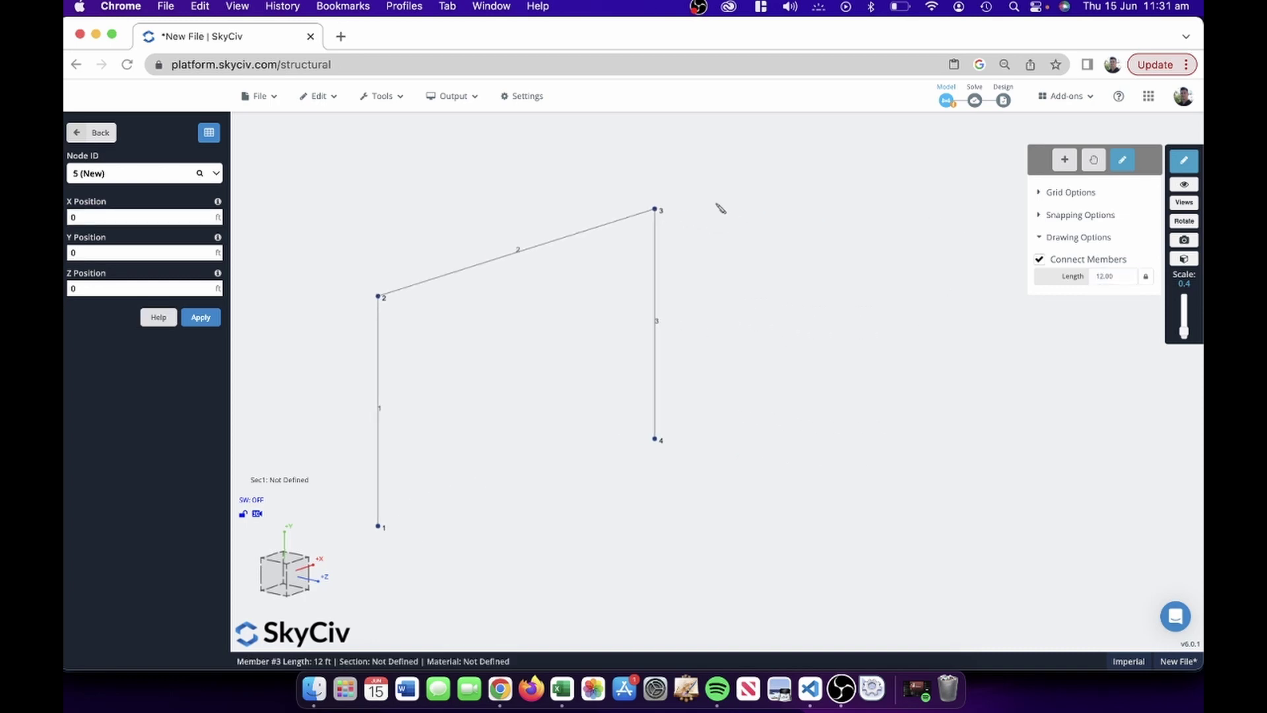
{"action": "left_click", "coordinate": [655, 210]}
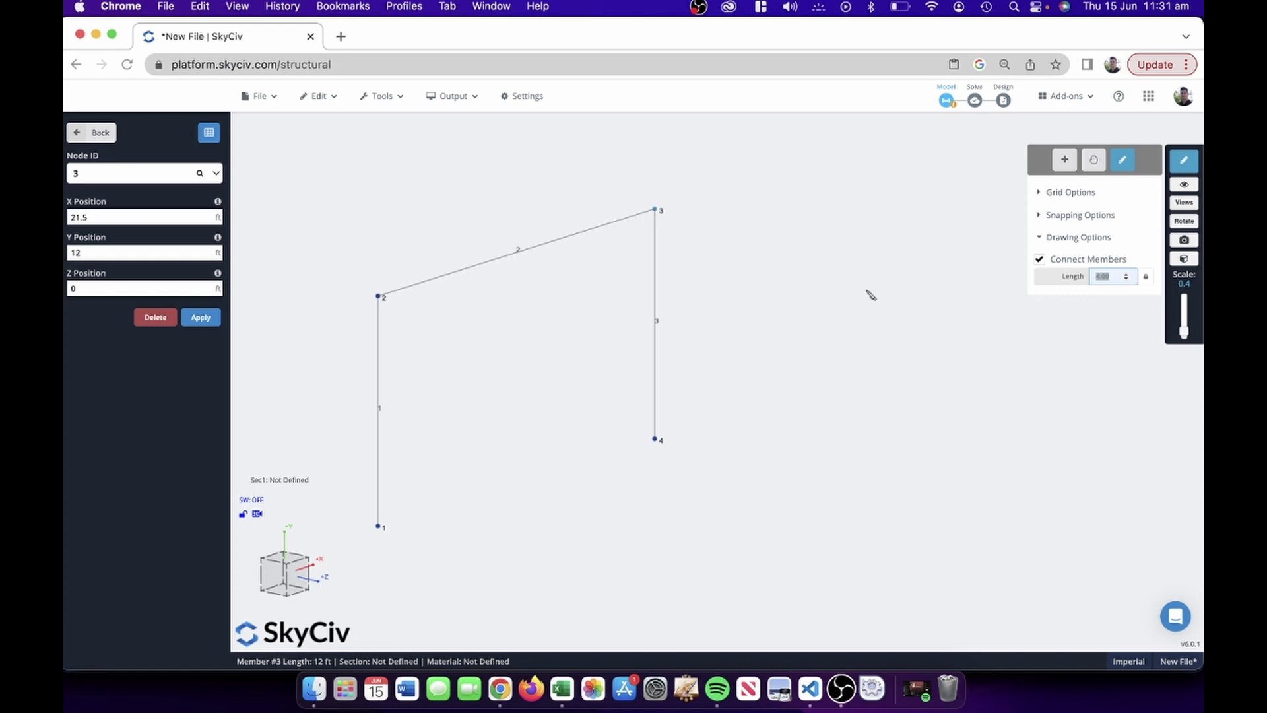
{"action": "left_click", "coordinate": [904, 277]}
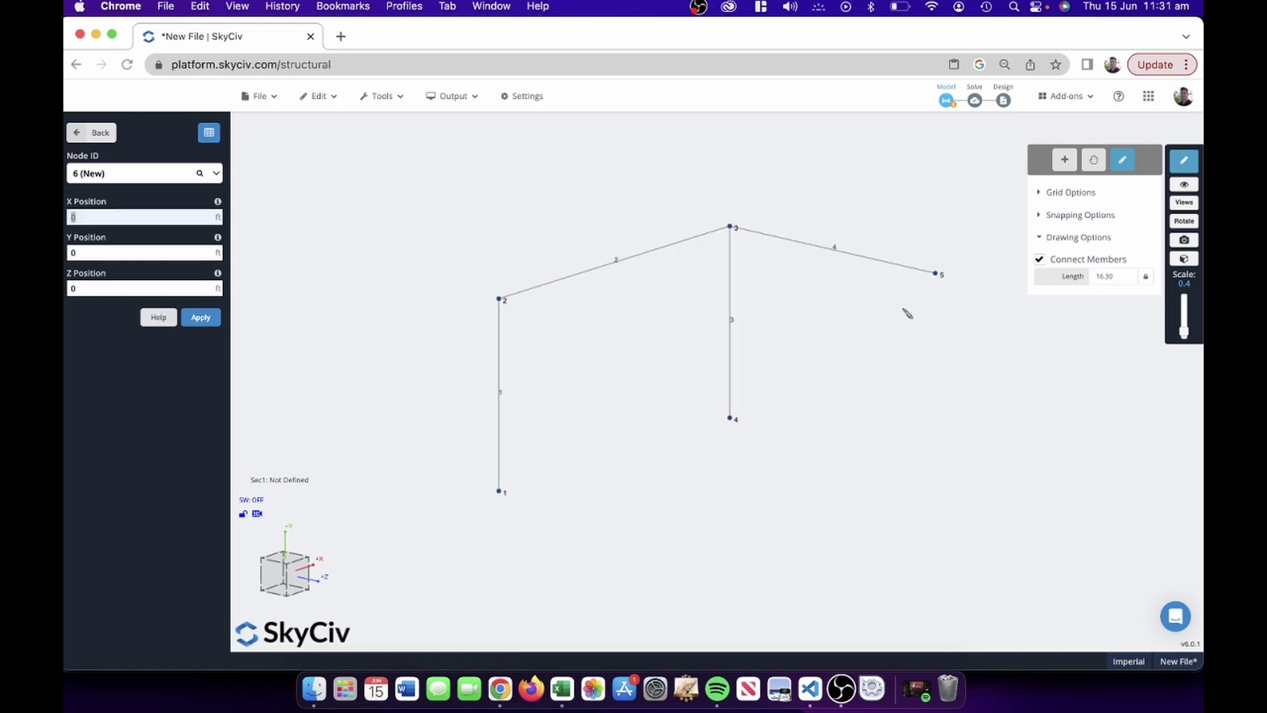
{"action": "left_click", "coordinate": [936, 466]}
Draw a 21.5 ft beam back in X from the third column's top and a 12 ft column down from its end
{"action": "left_click", "coordinate": [936, 272]}
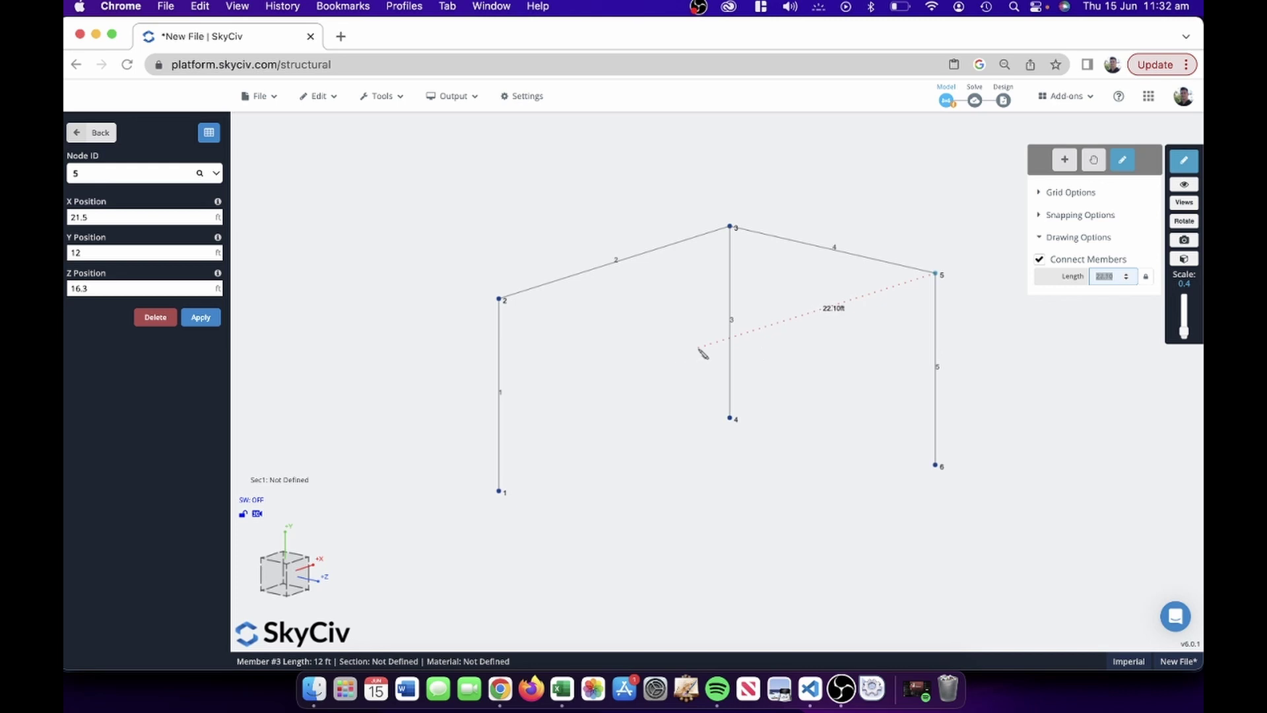
{"action": "left_click", "coordinate": [705, 346]}
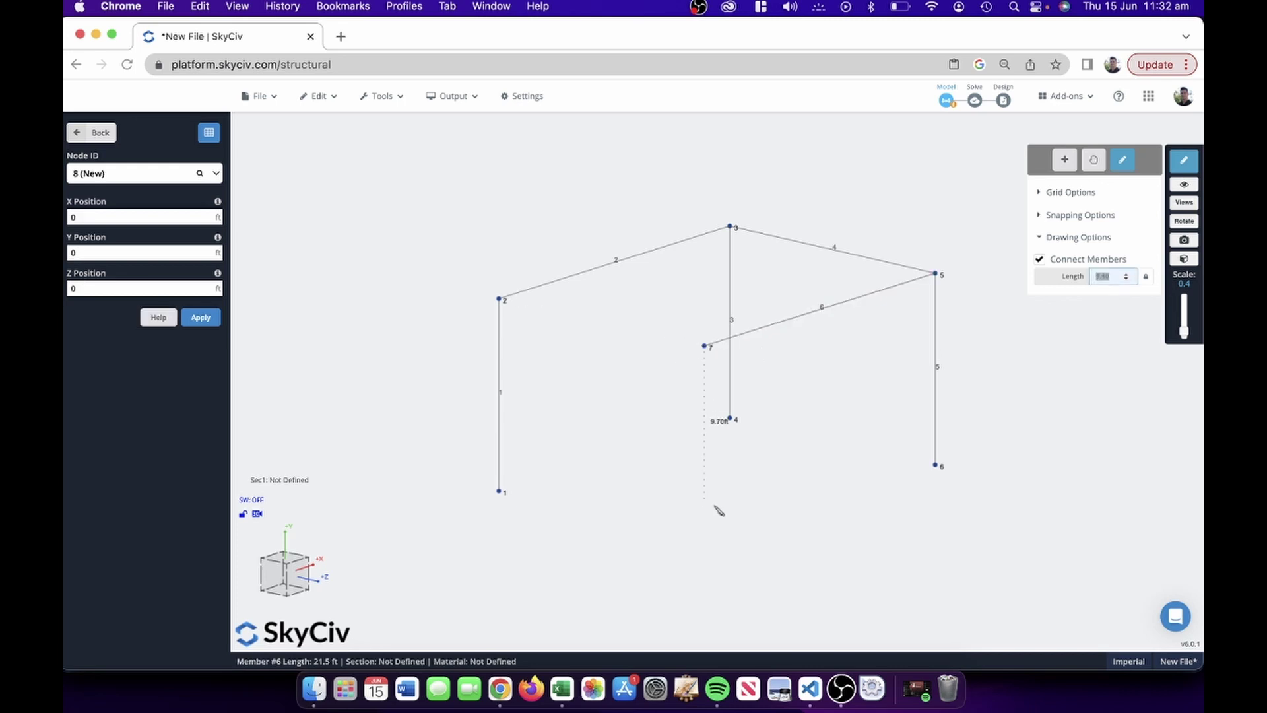
{"action": "left_click", "coordinate": [705, 537]}
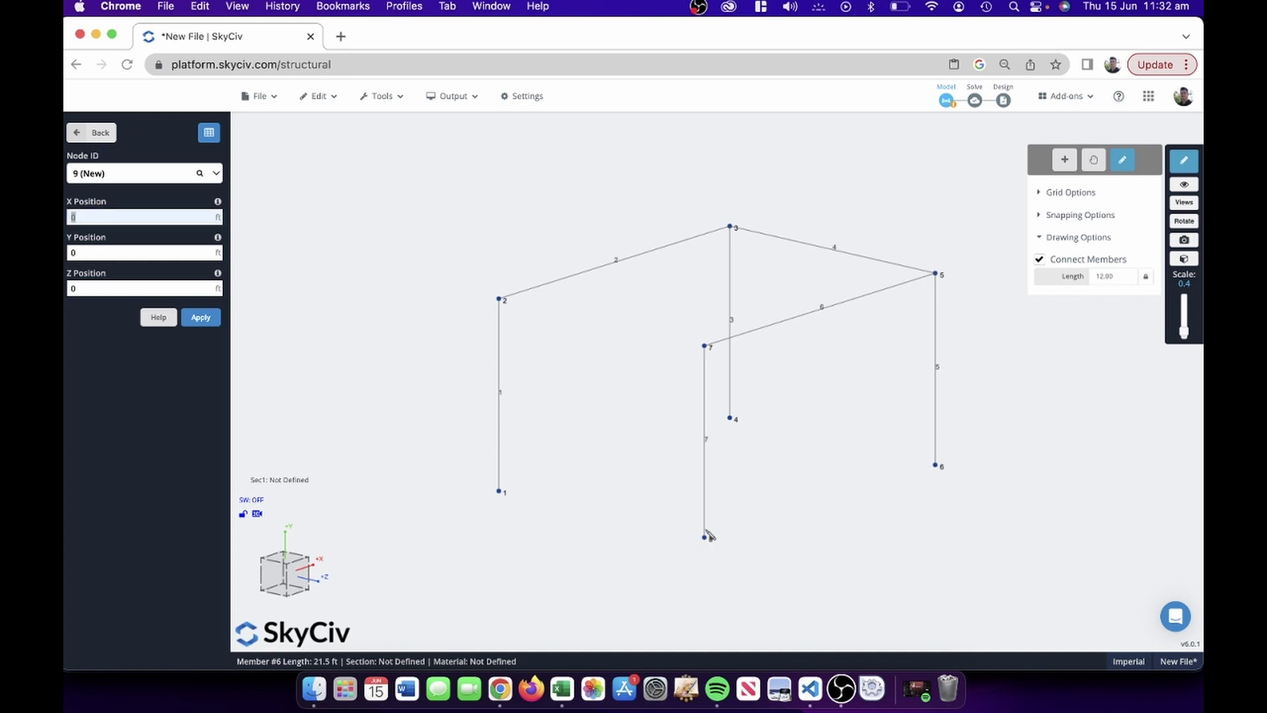
Close the rectangular frame with a beam from the fourth column's top to the first column's top, and leave drawing mode
{"action": "left_click", "coordinate": [705, 347]}
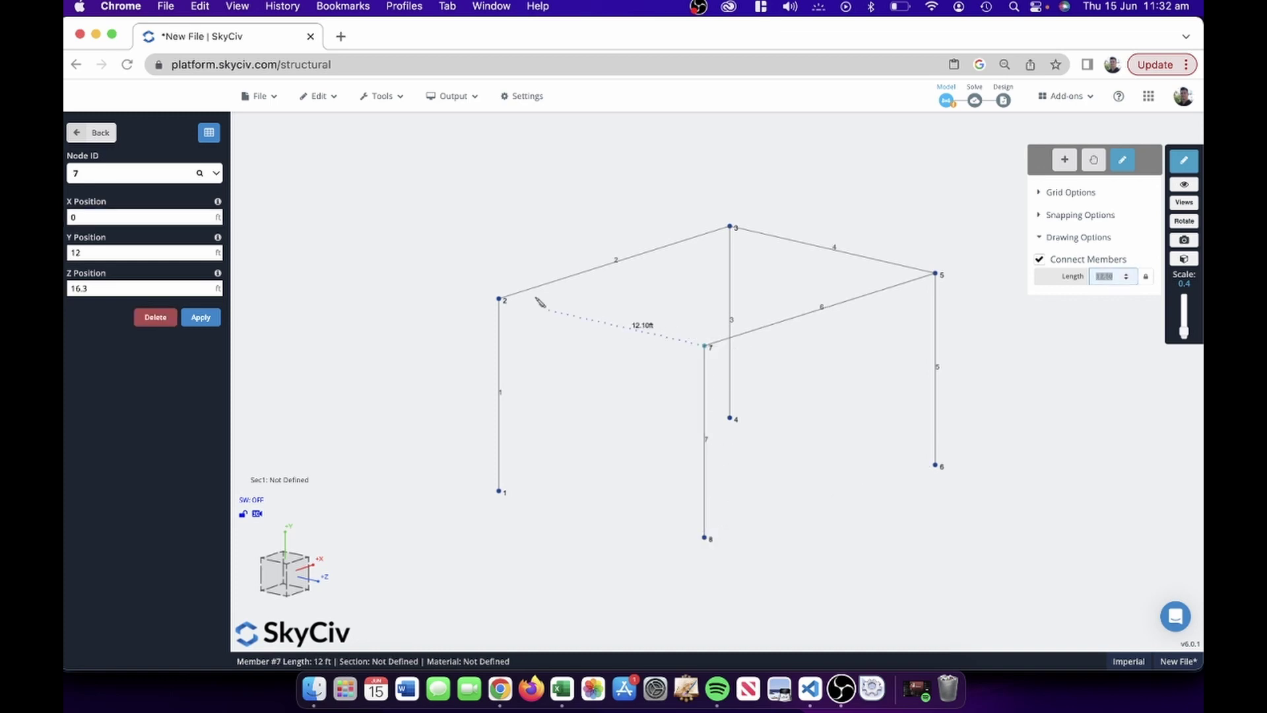
{"action": "left_click", "coordinate": [499, 299]}
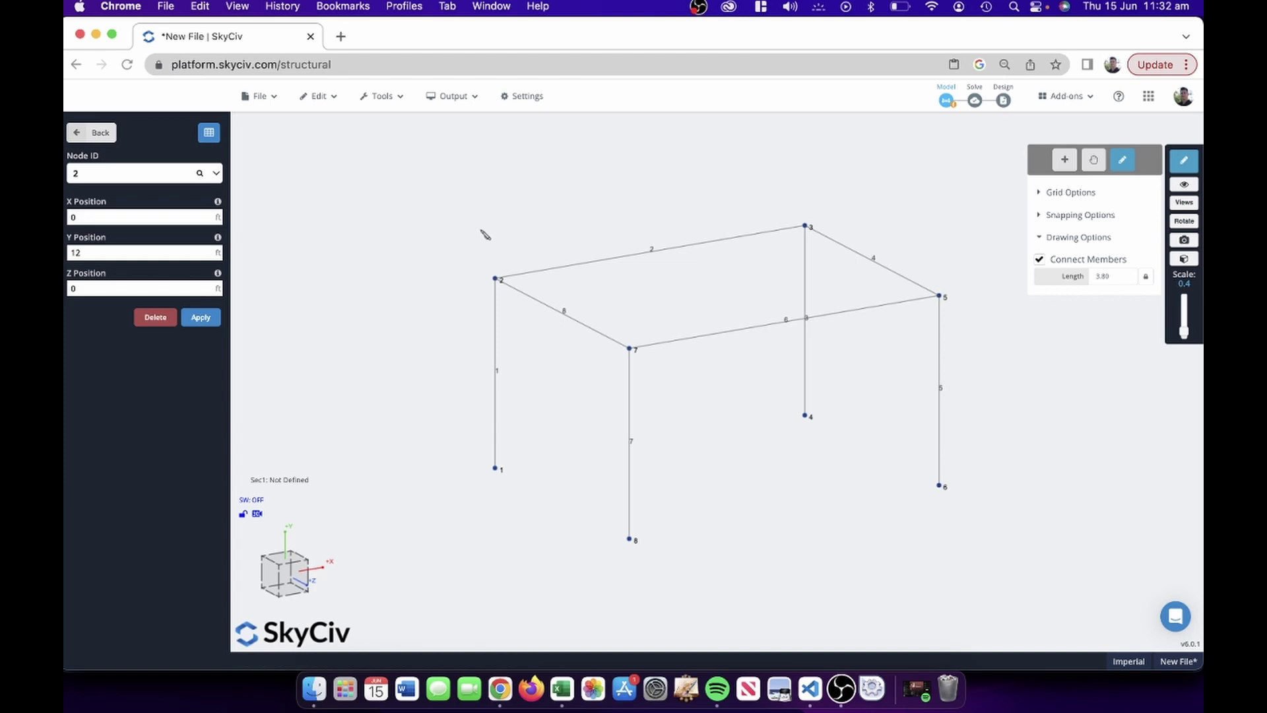
{"action": "left_click", "coordinate": [1065, 162]}
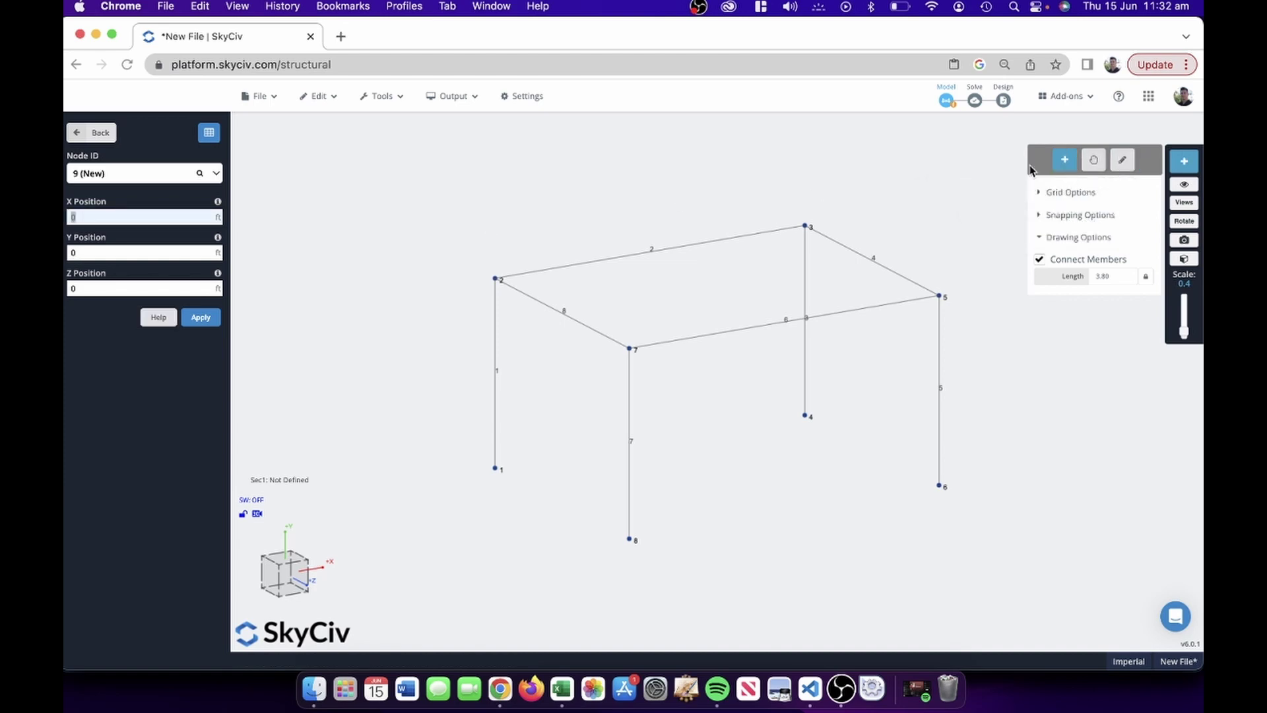
{"action": "left_click", "coordinate": [1197, 160]}
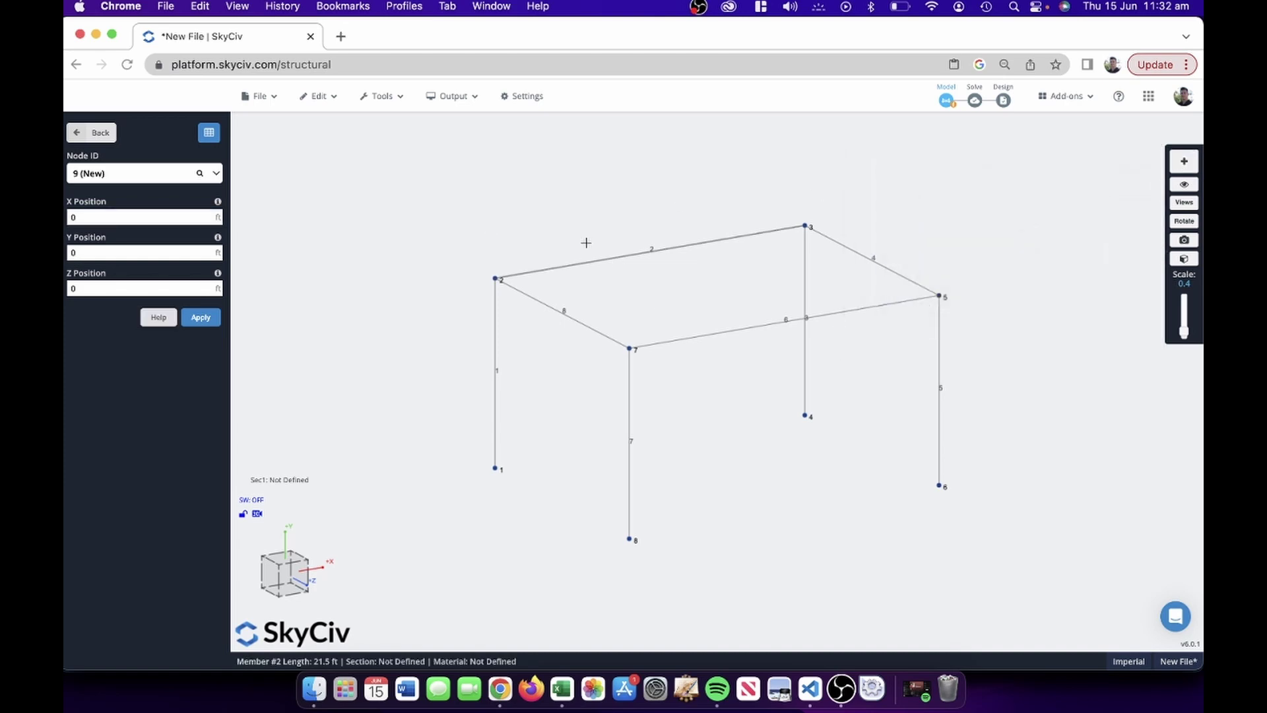
Assign section ID 2 to all four top beams, members 2, 4, 6 and 8
{"action": "right_click_drag", "start_coordinate": [534, 218], "coordinate": [488, 209]}
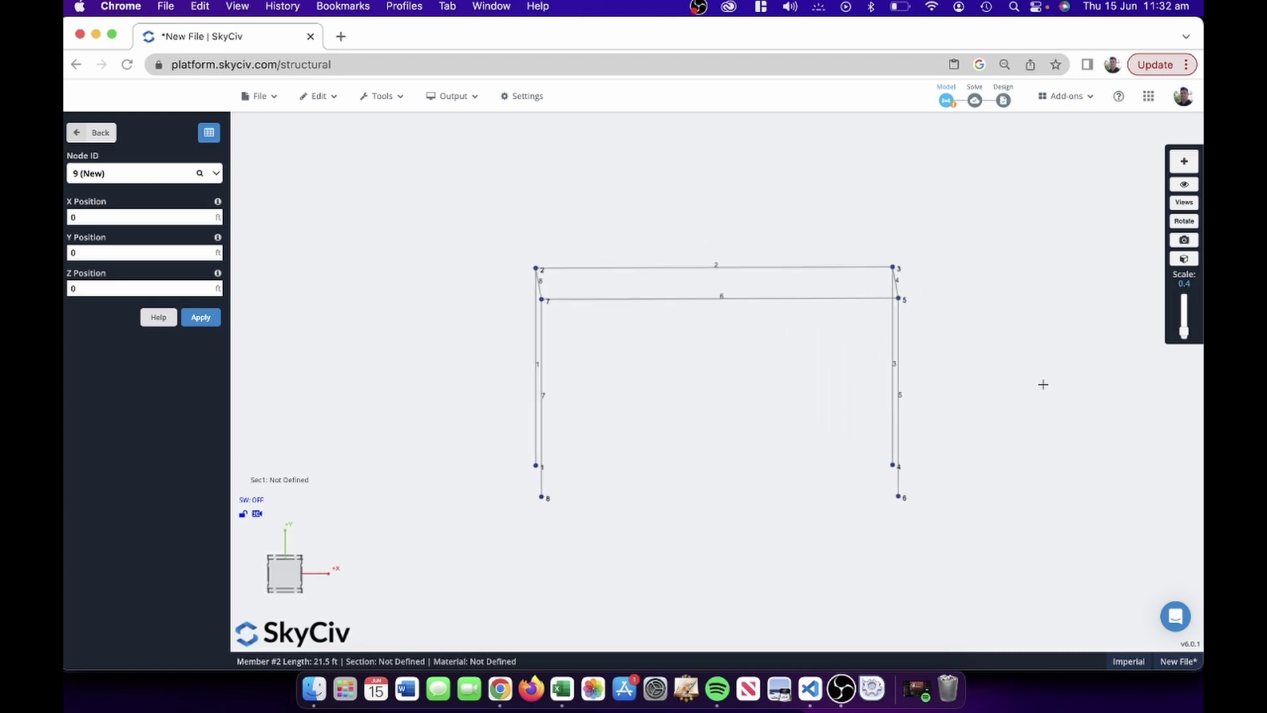
{"action": "left_click_drag", "start_coordinate": [956, 321], "coordinate": [408, 210]}
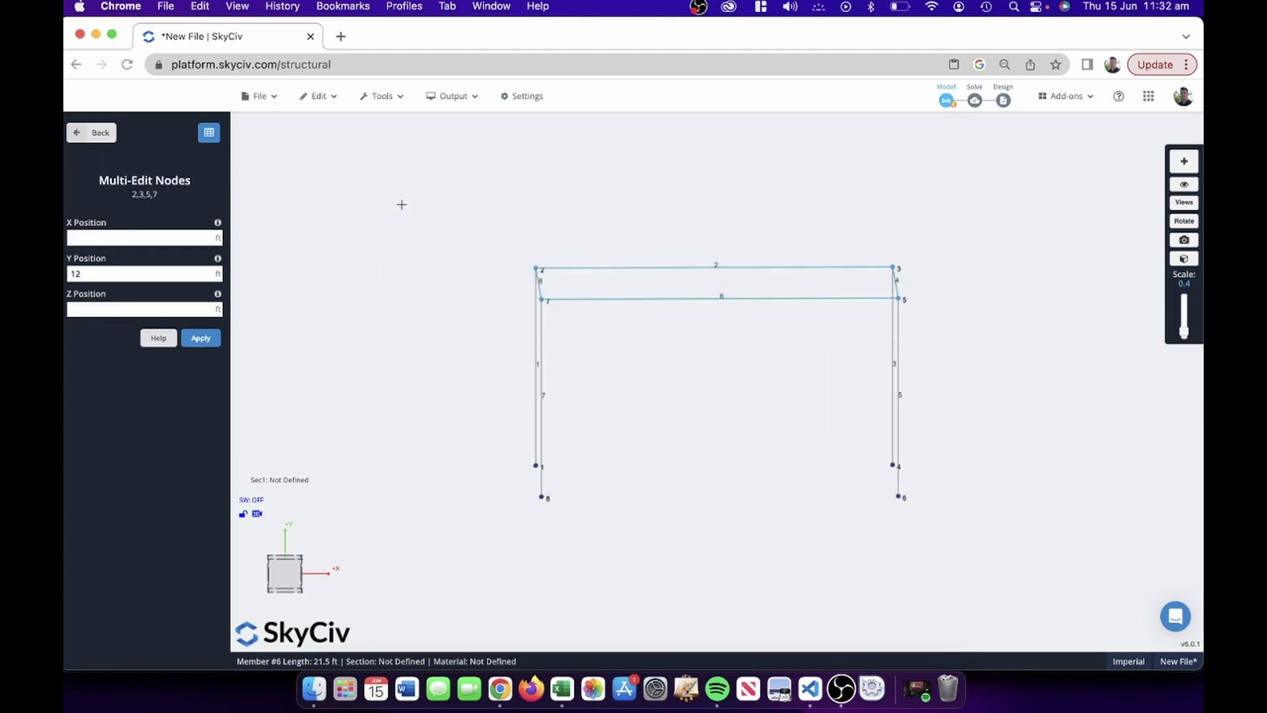
{"action": "left_click", "coordinate": [98, 137]}
{"action": "left_click", "coordinate": [201, 161]}
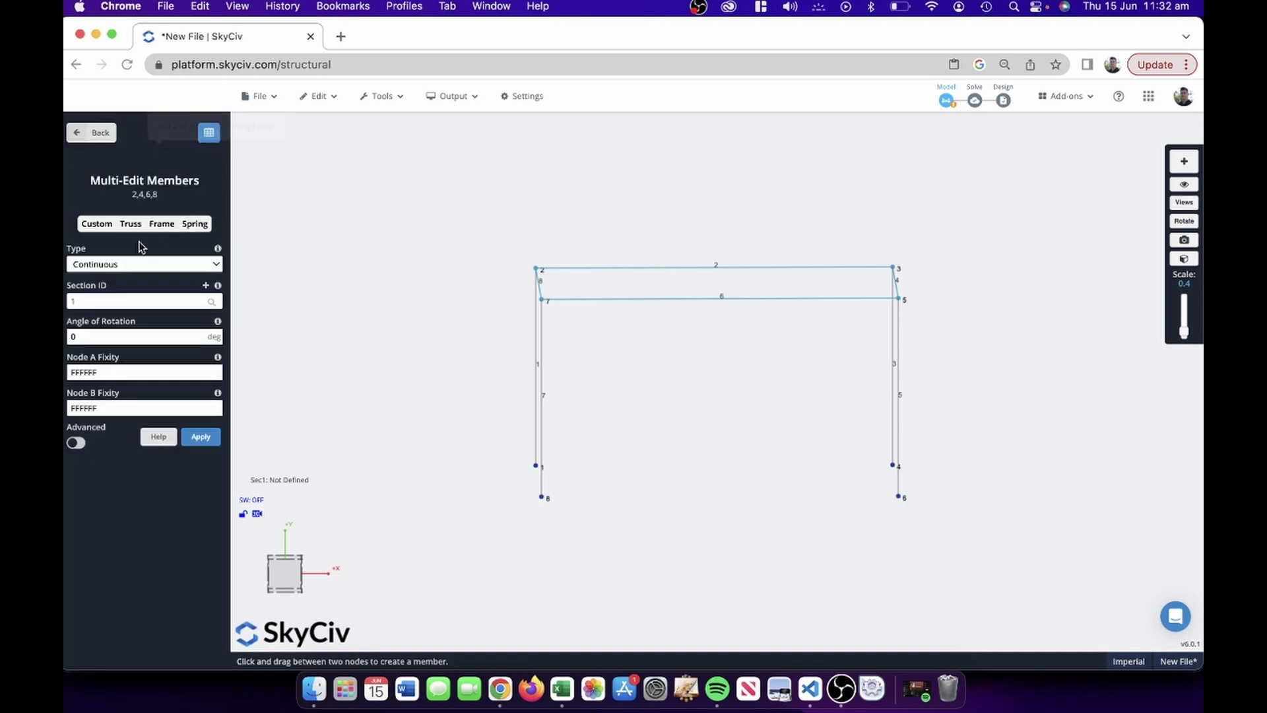
{"action": "left_click", "coordinate": [111, 301]}
{"action": "type", "text": "2"}
{"action": "key", "text": "Return"}
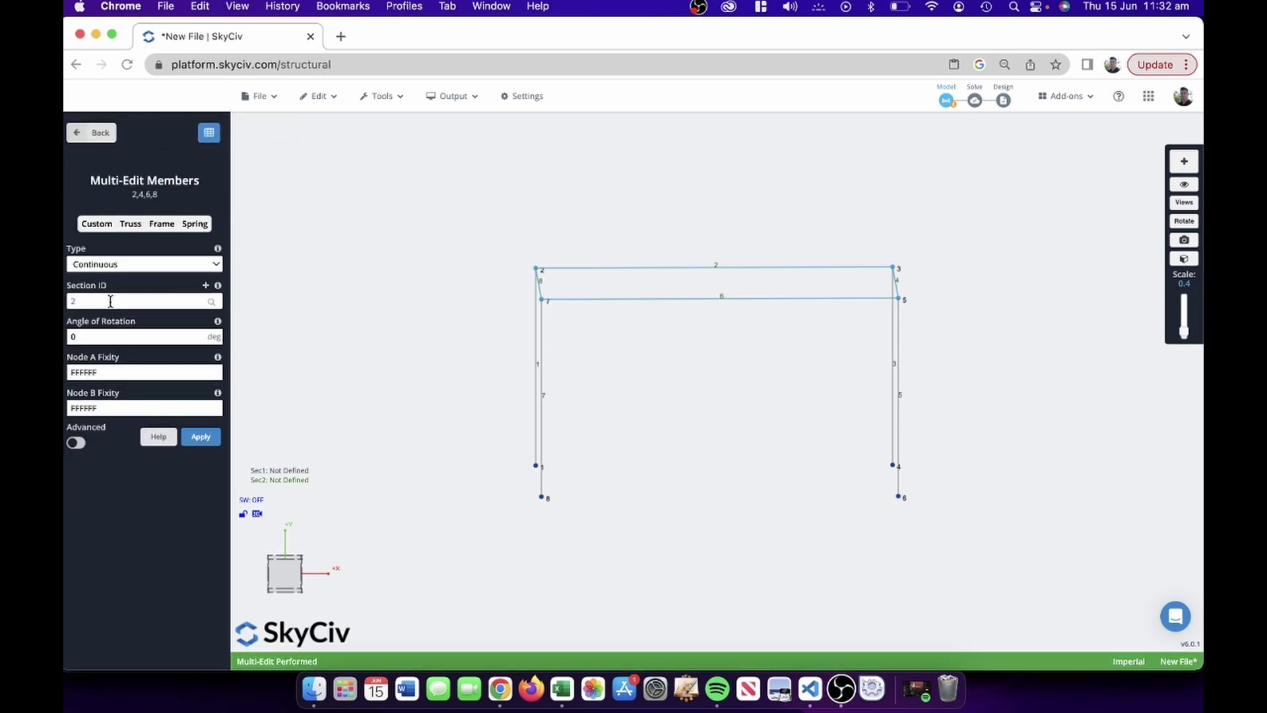
Copy the whole single-storey frame and paste it on top of the first column, and again above that, to build three storeys
{"action": "mouse_move", "coordinate": [482, 264]}
{"action": "left_mouse_down"}
{"action": "mouse_move", "coordinate": [446, 251]}
{"action": "mouse_move", "coordinate": [463, 253]}
{"action": "left_mouse_up"}
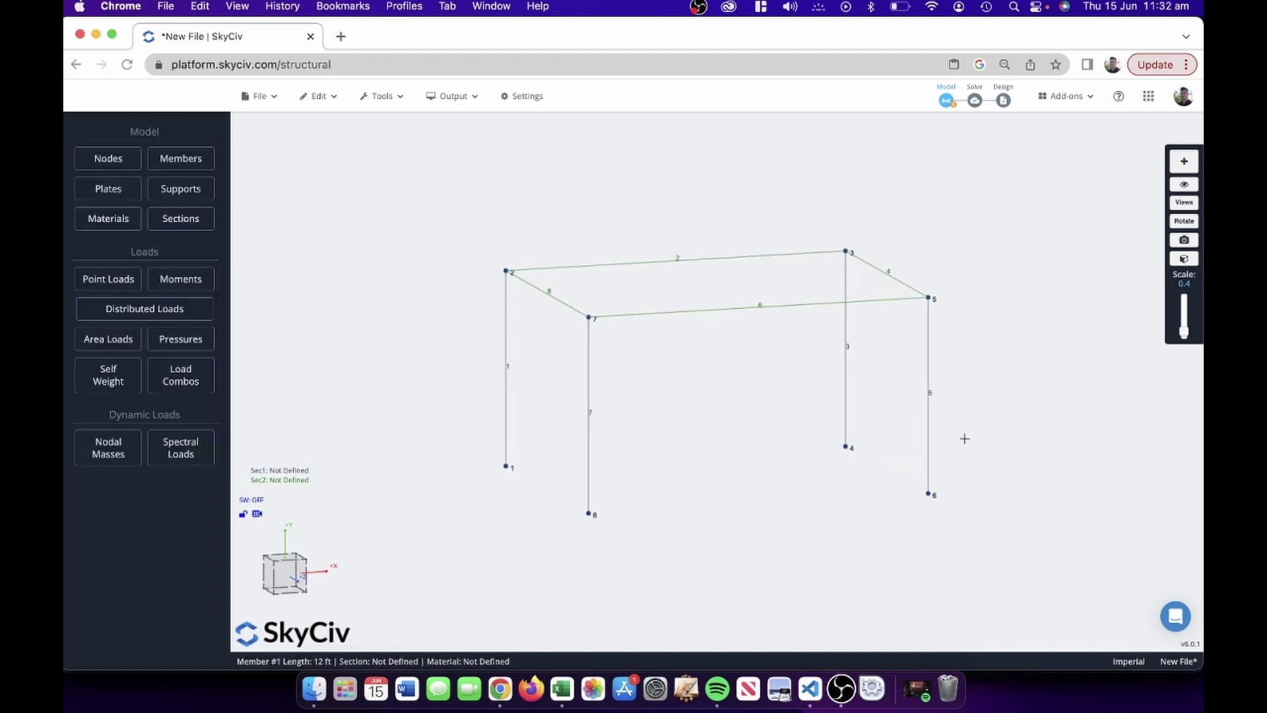
{"action": "scroll", "coordinate": [660, 211], "scroll_direction": "down", "scroll_amount": 3}
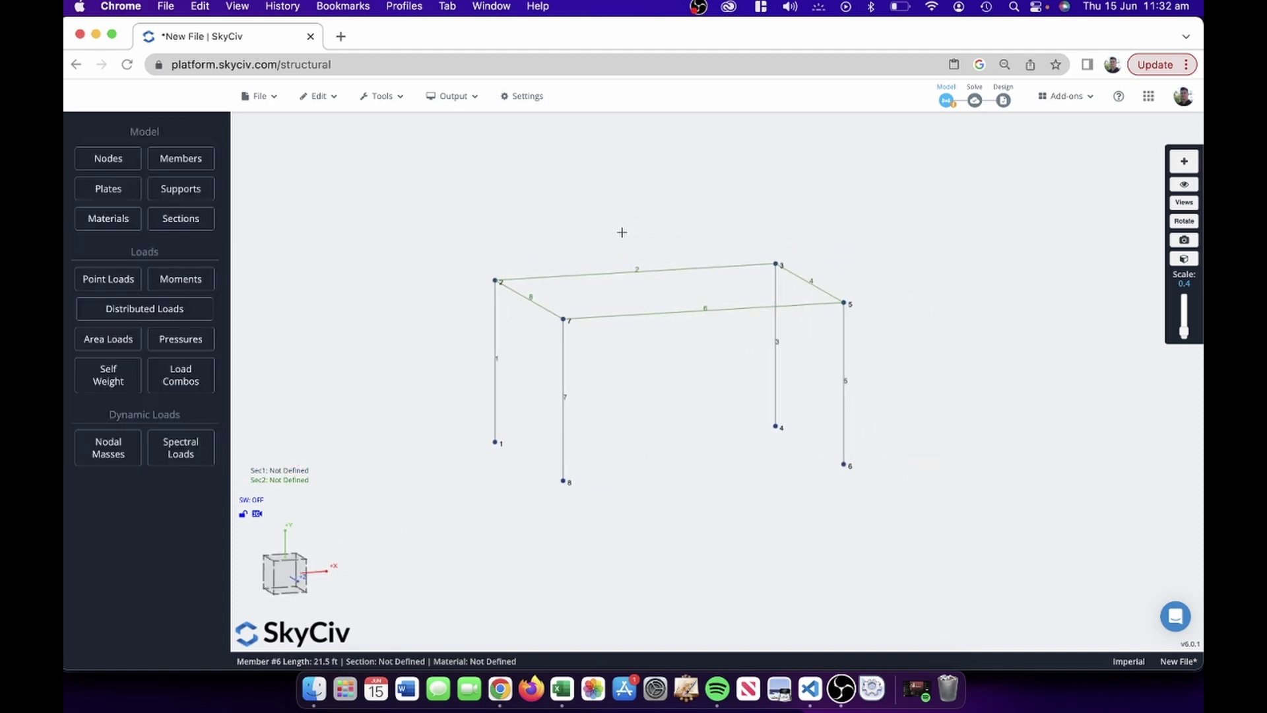
{"action": "scroll", "coordinate": [666, 213], "scroll_direction": "down", "scroll_amount": 2}
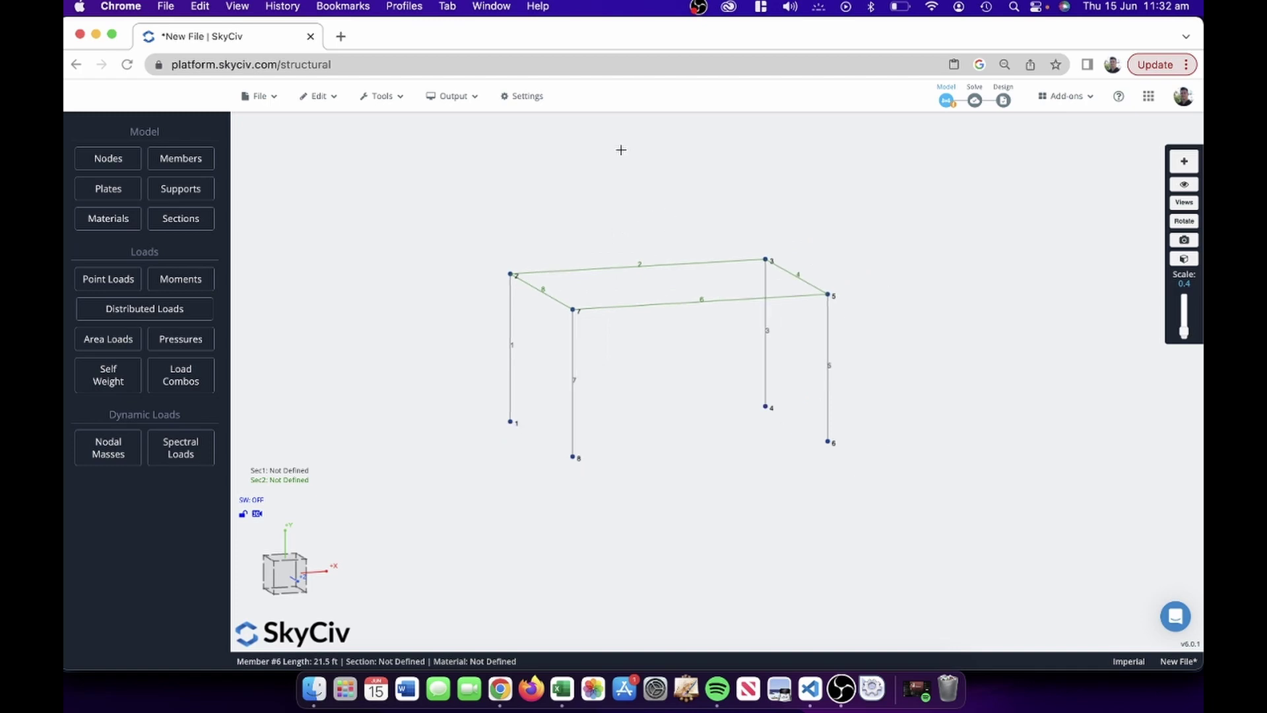
{"action": "scroll", "coordinate": [667, 235], "scroll_direction": "down", "scroll_amount": 3}
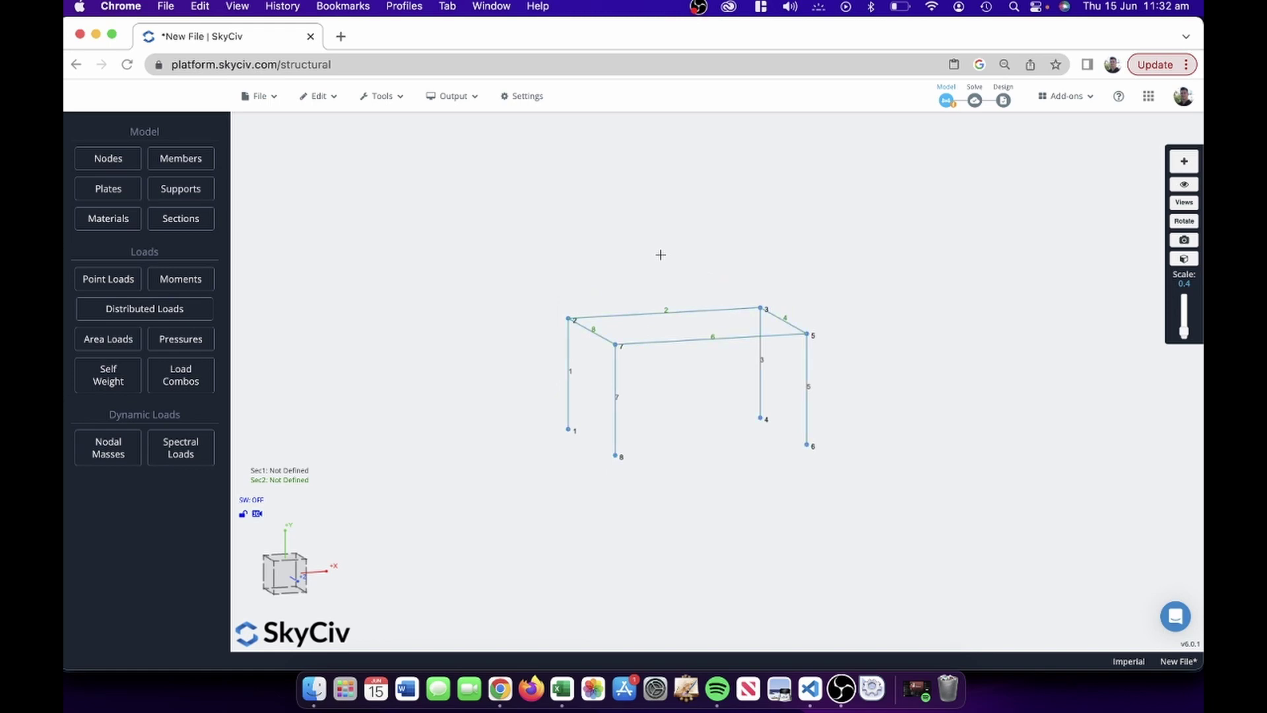
{"action": "key", "text": "ctrl+a"}
{"action": "key", "text": "ctrl+c"}
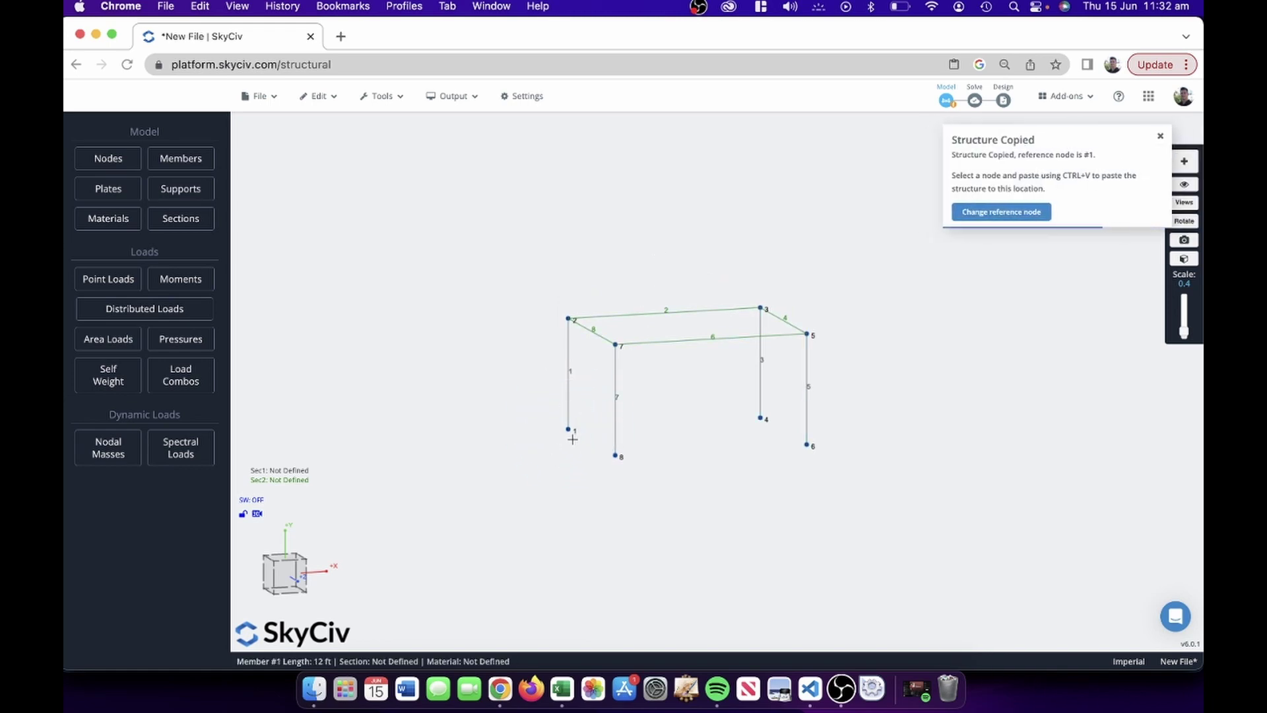
{"action": "left_click", "coordinate": [566, 318]}
{"action": "key", "text": "ctrl+v"}
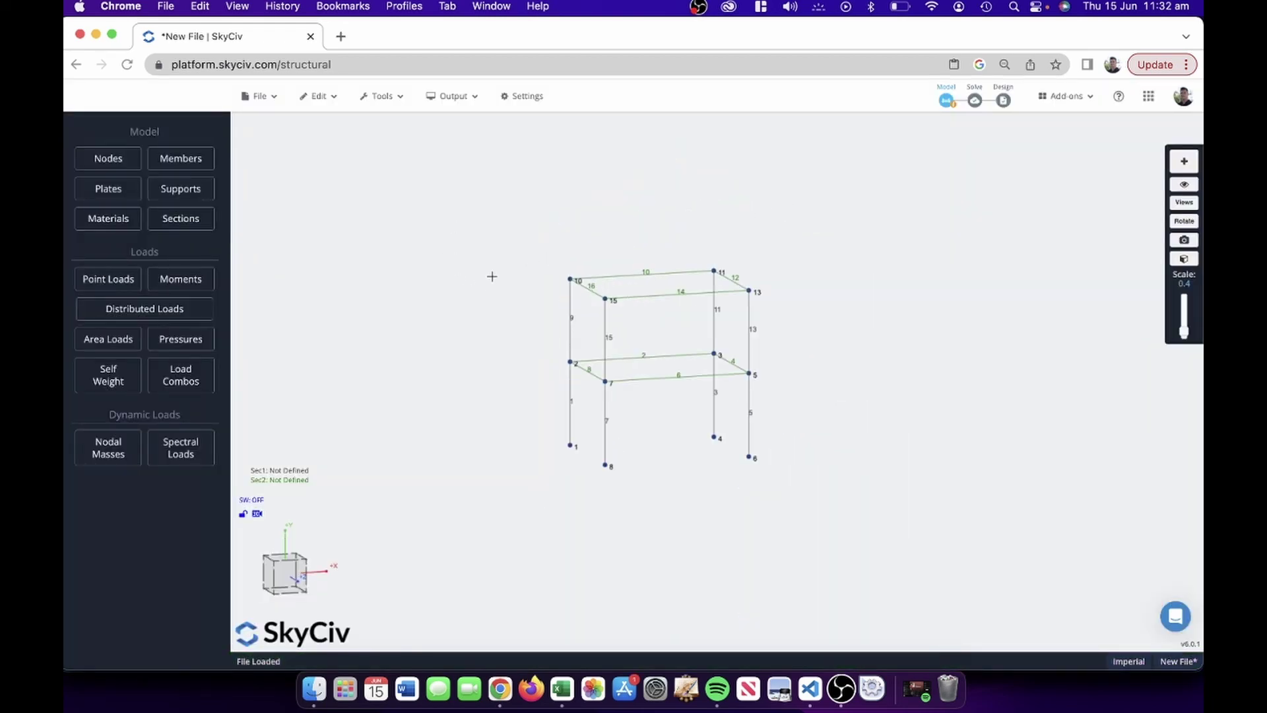
{"action": "left_click", "coordinate": [570, 281]}
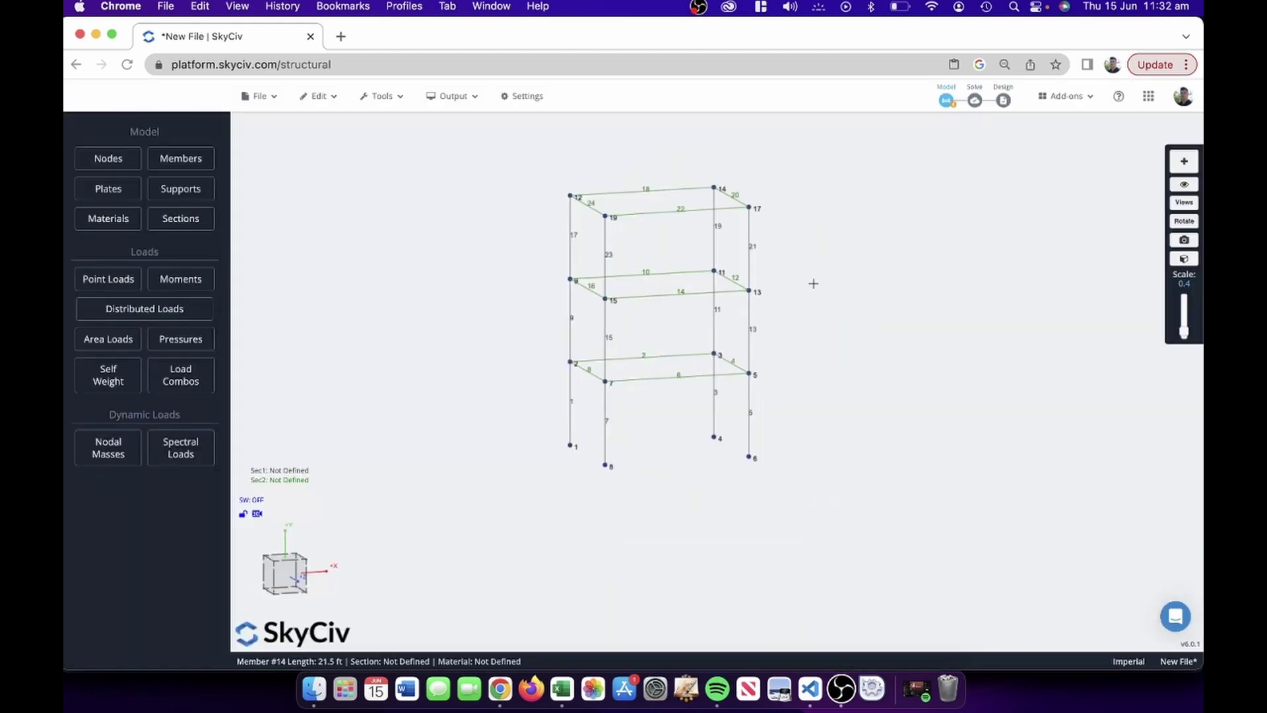
{"action": "right_click_drag", "start_coordinate": [813, 283], "coordinate": [792, 382]}
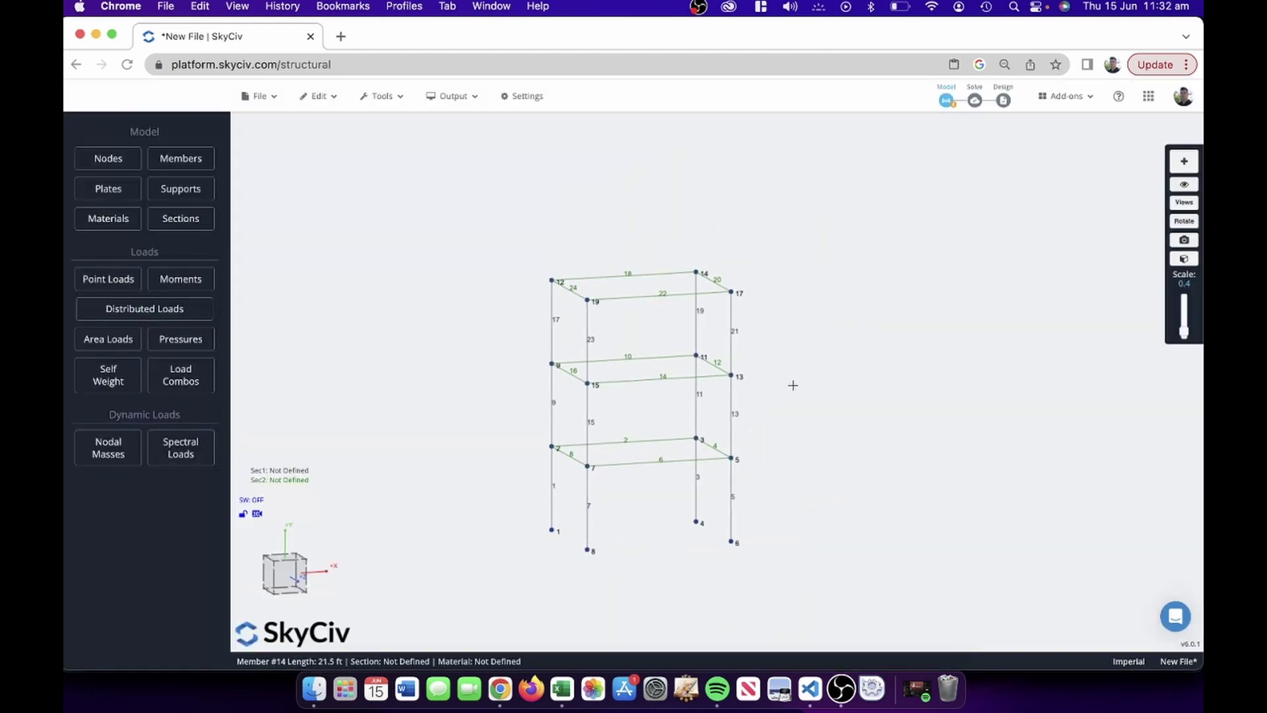
{"action": "left_click_drag", "start_coordinate": [805, 570], "coordinate": [469, 251]}
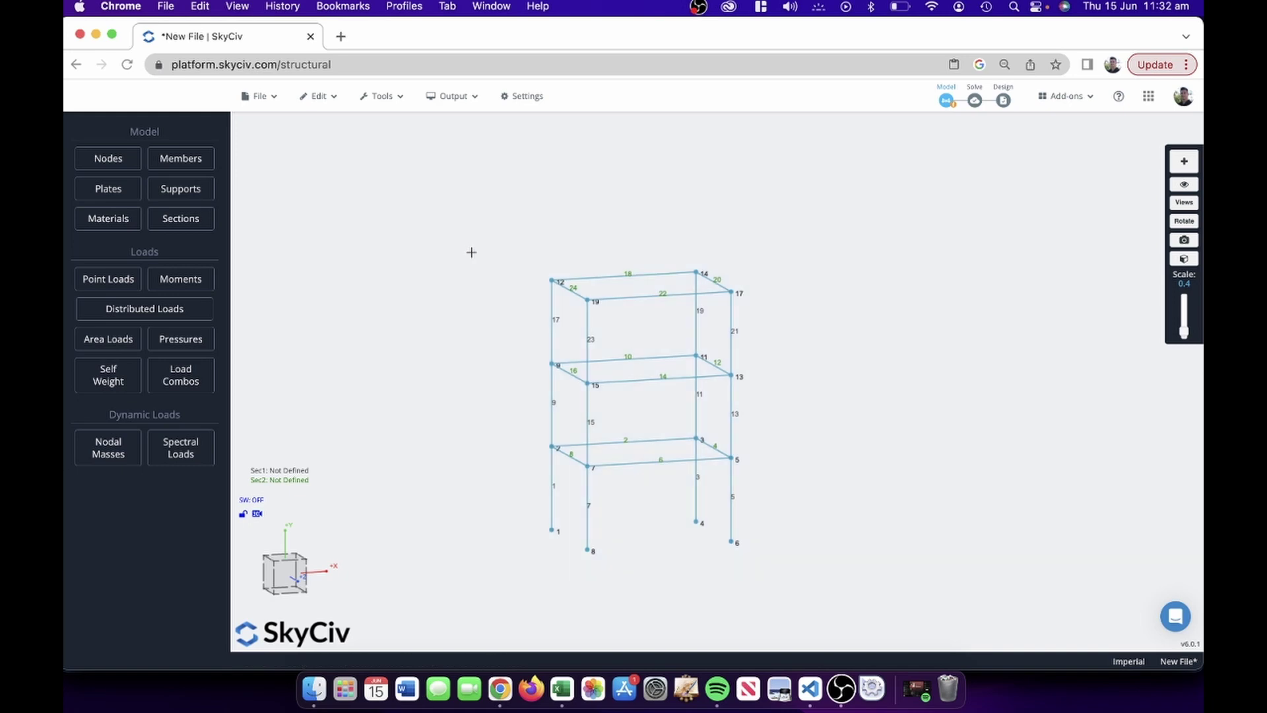
{"action": "key", "text": "ctrl+c"}
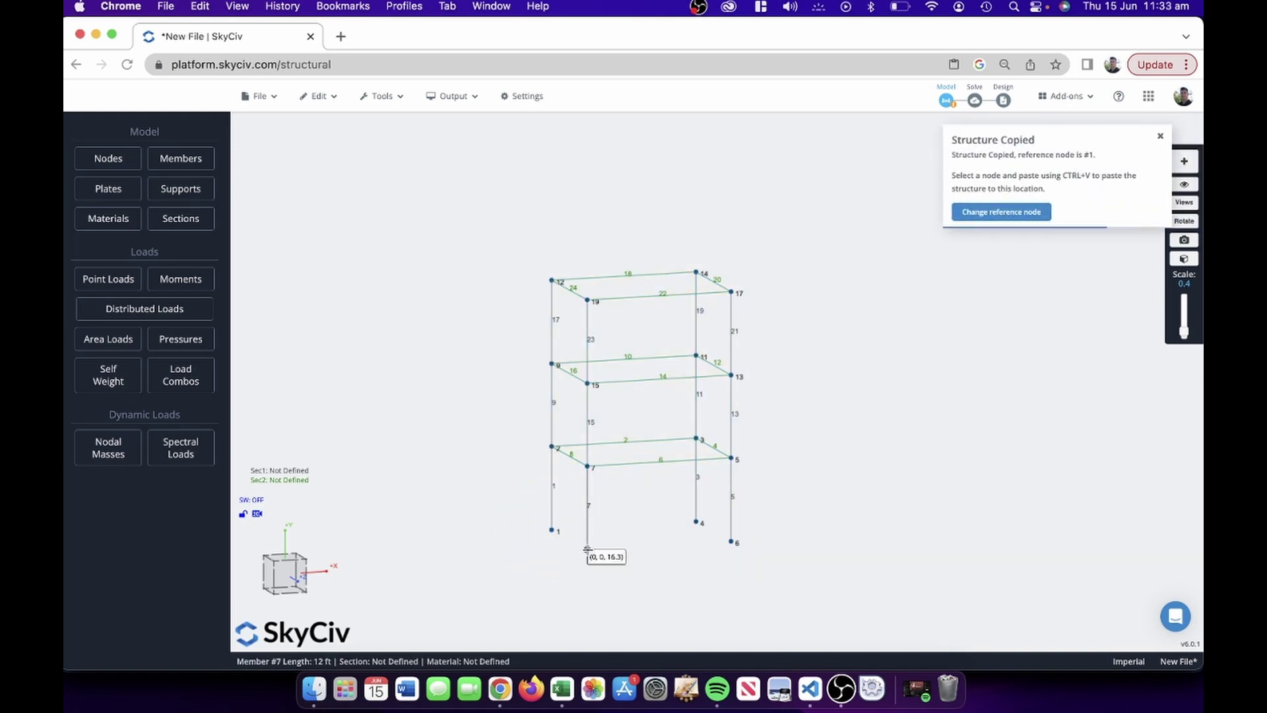
{"action": "left_click", "coordinate": [587, 550]}
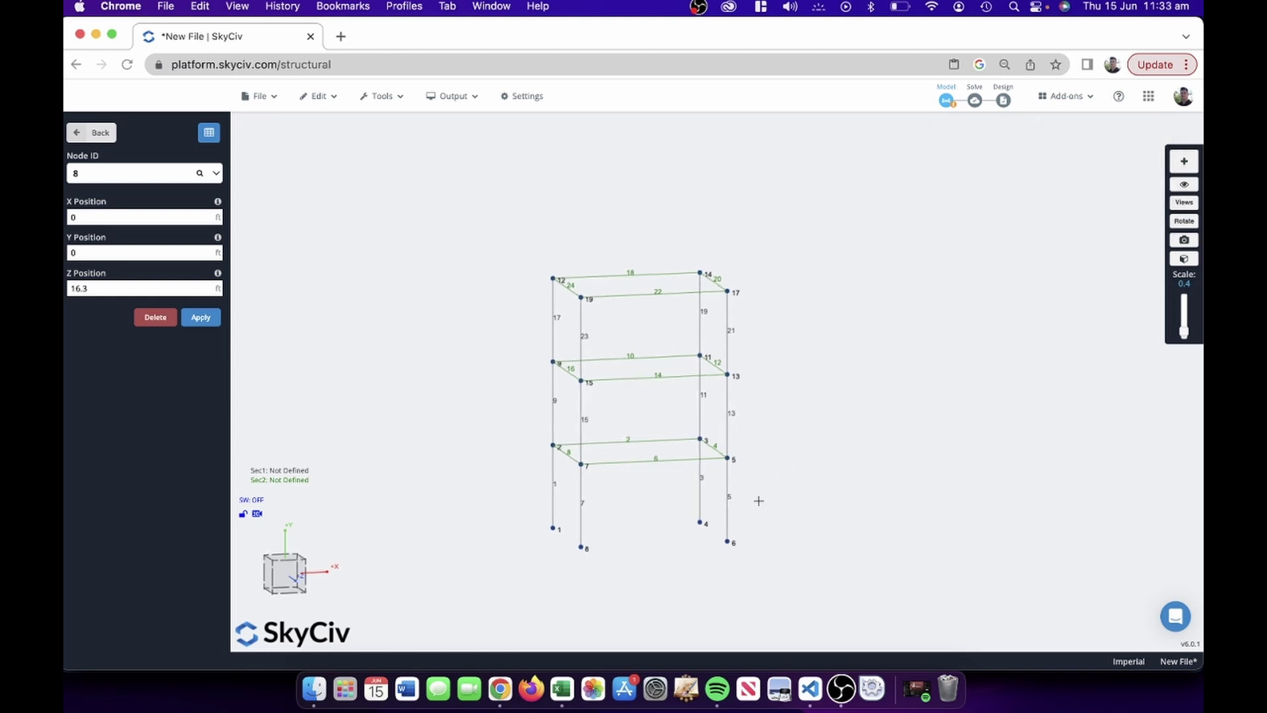
Copy the three-storey frame and paste it at base node 8, and again at the new bay's base, to form three bays along Z
{"action": "left_click_drag", "start_coordinate": [817, 581], "coordinate": [505, 215]}
{"action": "key", "text": "ctrl+c"}
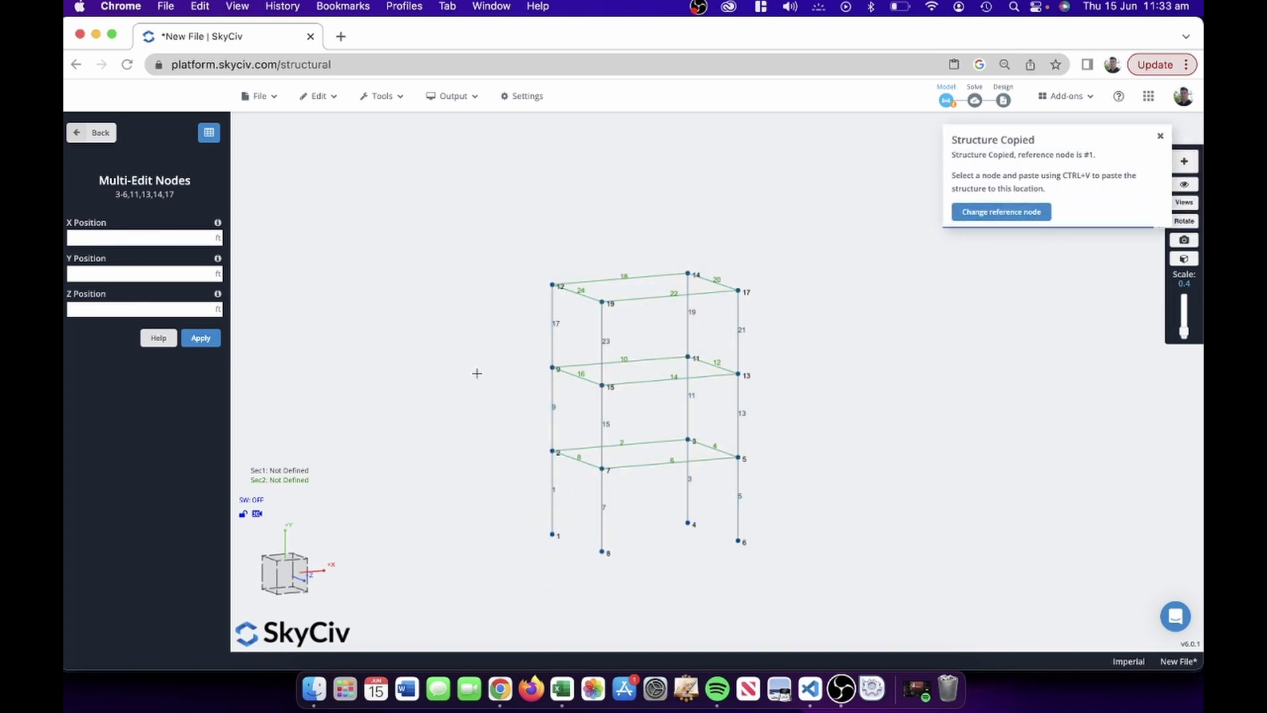
{"action": "left_click", "coordinate": [602, 551]}
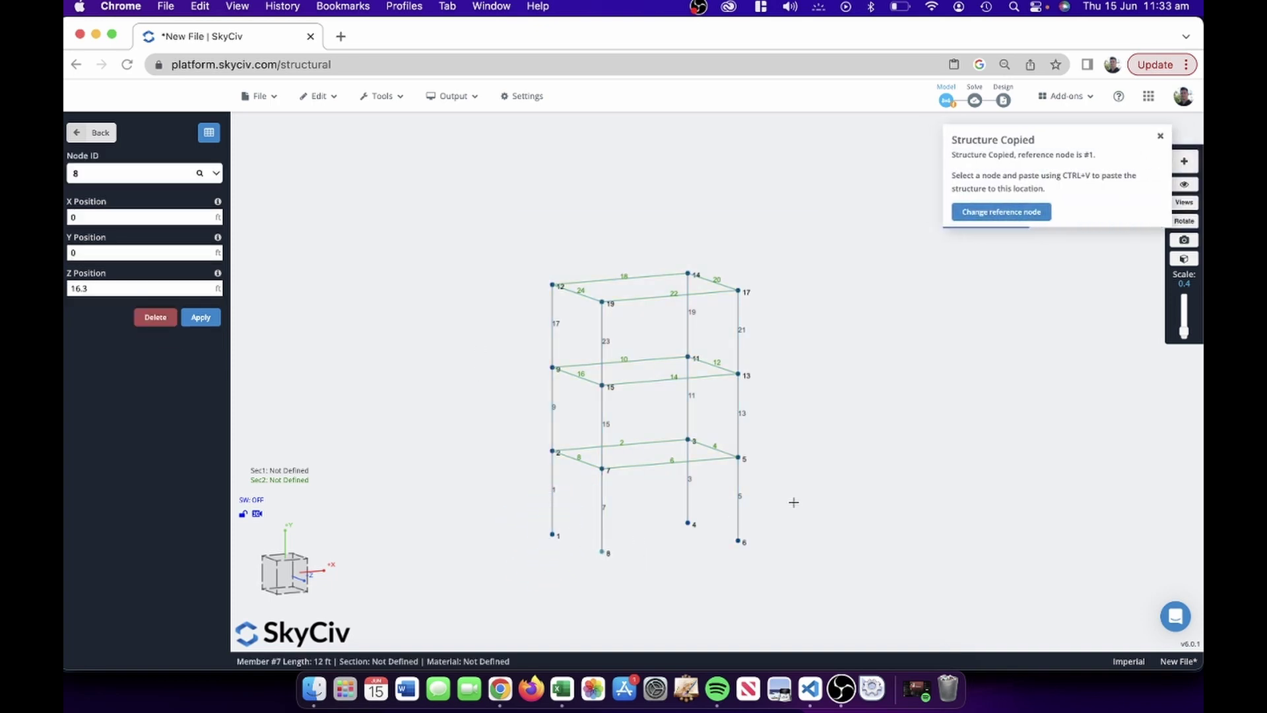
{"action": "key", "text": "ctrl+v"}
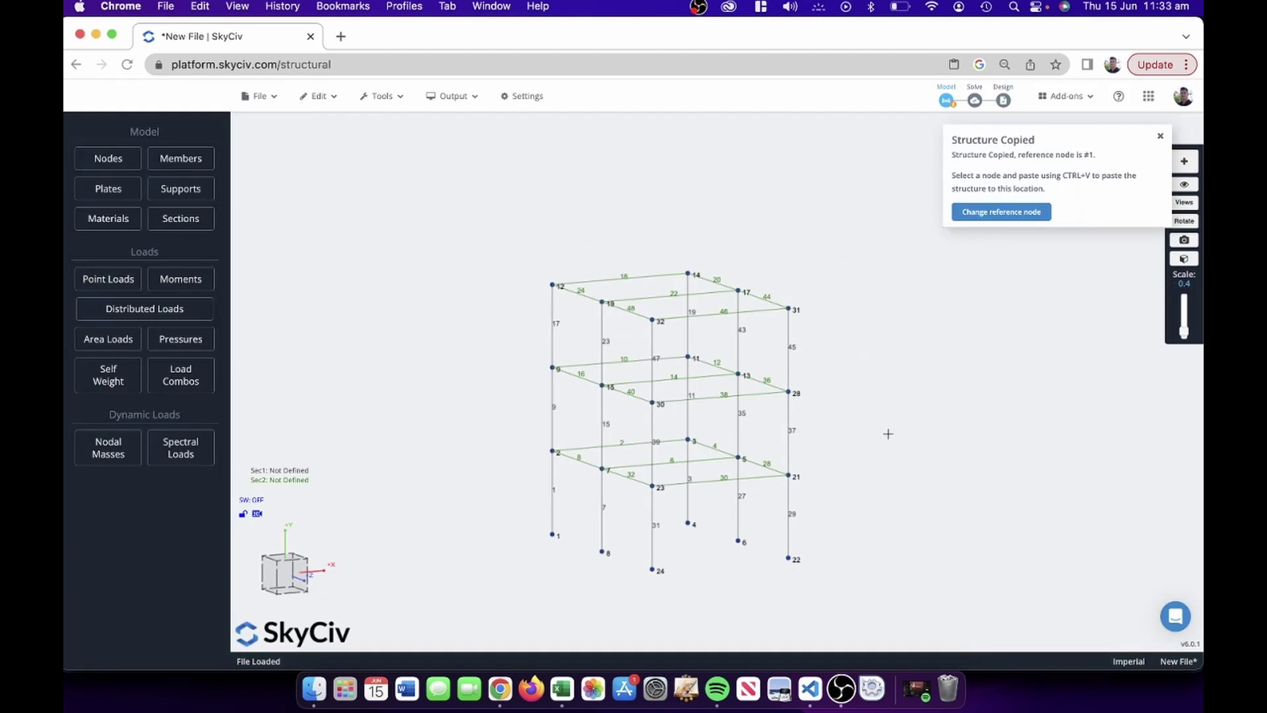
{"action": "left_click", "coordinate": [597, 491]}
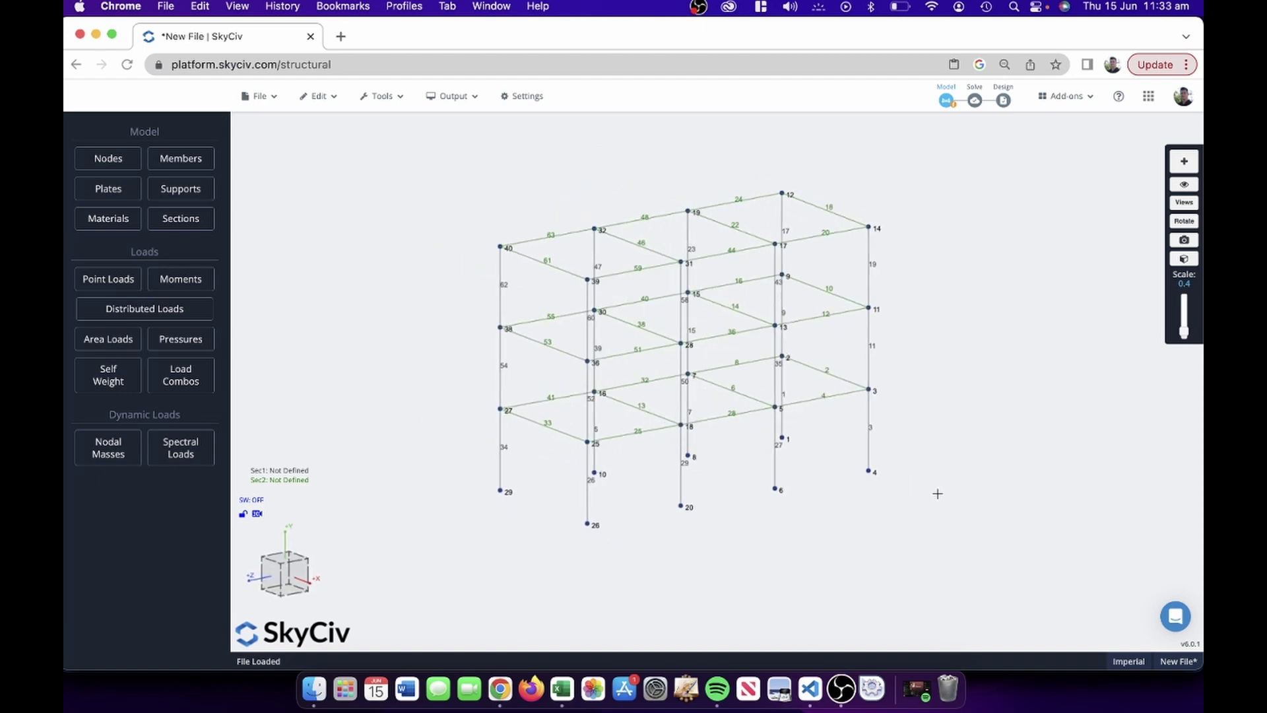
Add fixed supports with restraint code FFFFFF at all base nodes: 1, 4, 6, 8, 10, 20, 26 and 29
{"action": "left_click_drag", "start_coordinate": [923, 532], "coordinate": [464, 459]}
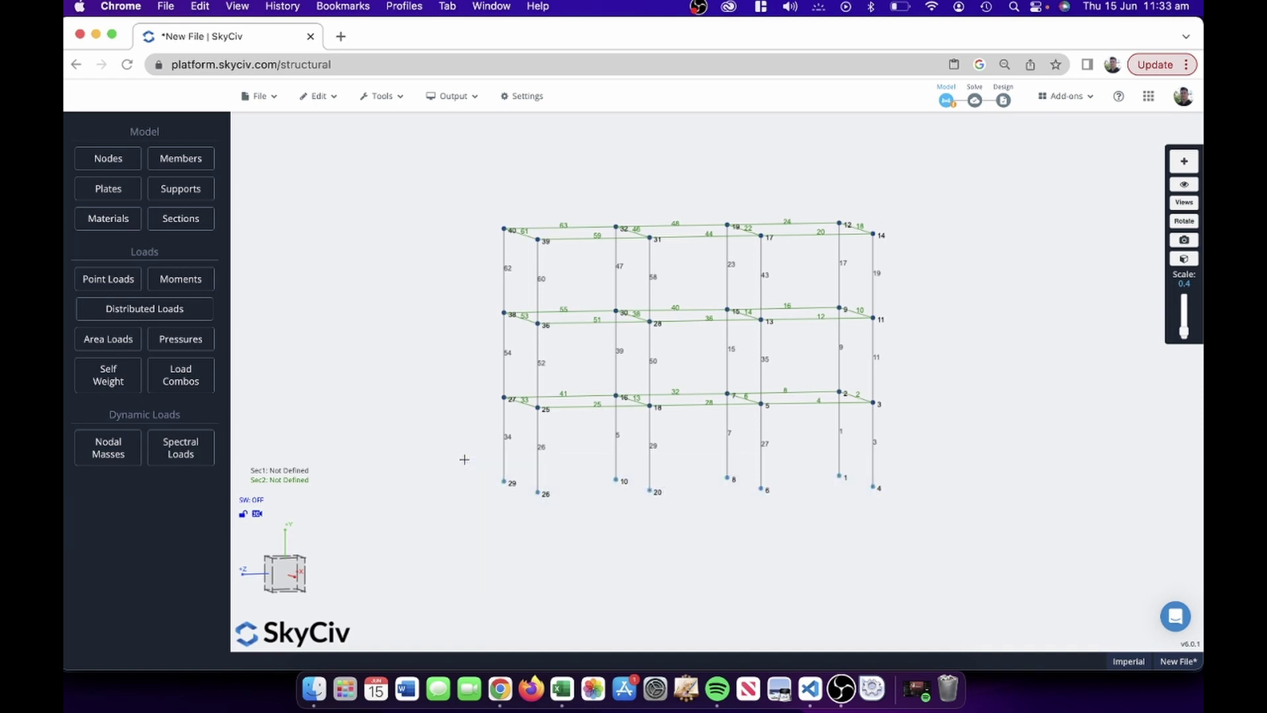
{"action": "left_click", "coordinate": [180, 190]}
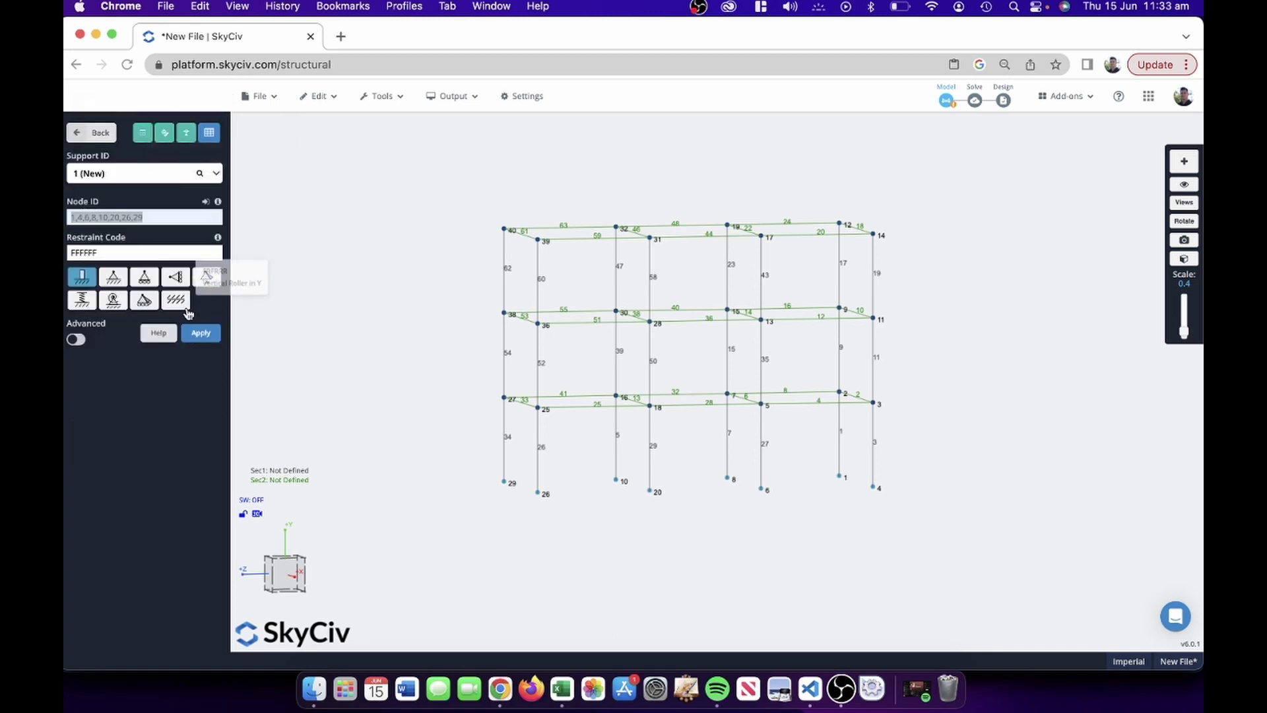
{"action": "left_click", "coordinate": [196, 334]}
Change all transverse beams running along X on the three floors to truss members, releasing both ends with fixity FFFFRR
{"action": "left_click_drag", "start_coordinate": [382, 206], "coordinate": [513, 208]}
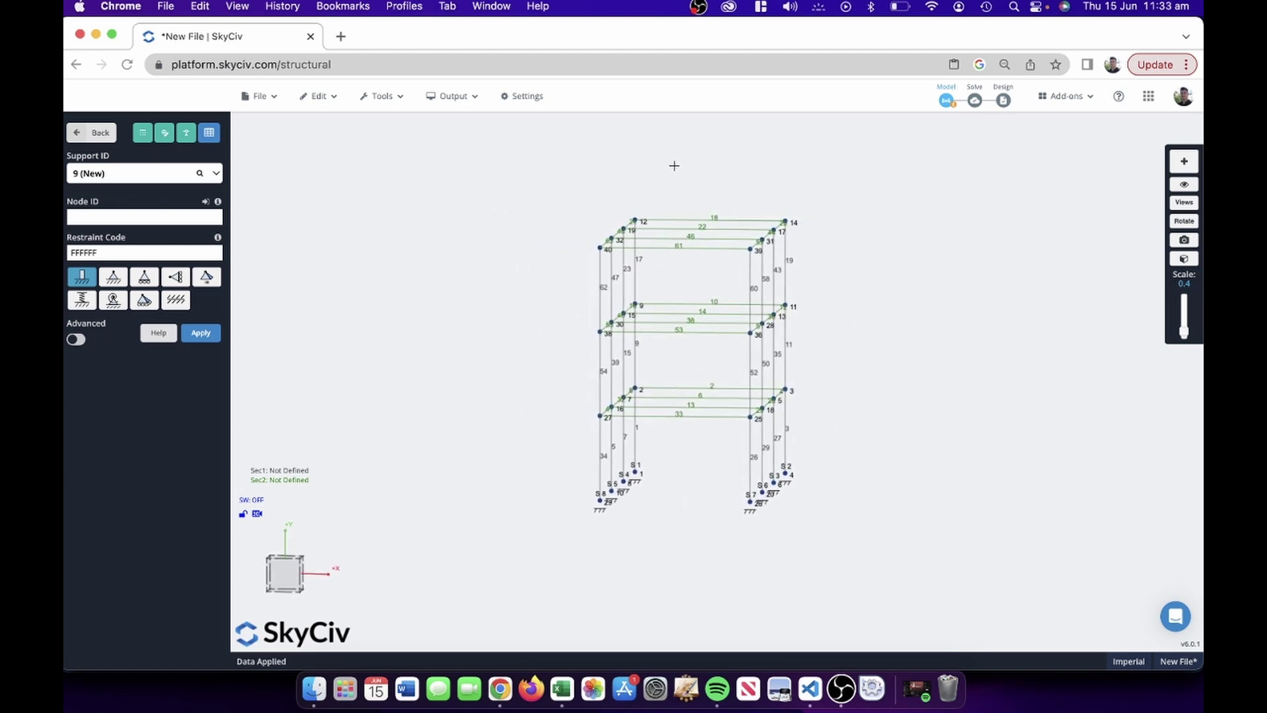
{"action": "left_click_drag", "start_coordinate": [672, 164], "coordinate": [722, 441]}
{"action": "left_click", "coordinate": [100, 133]}
{"action": "left_click", "coordinate": [170, 161]}
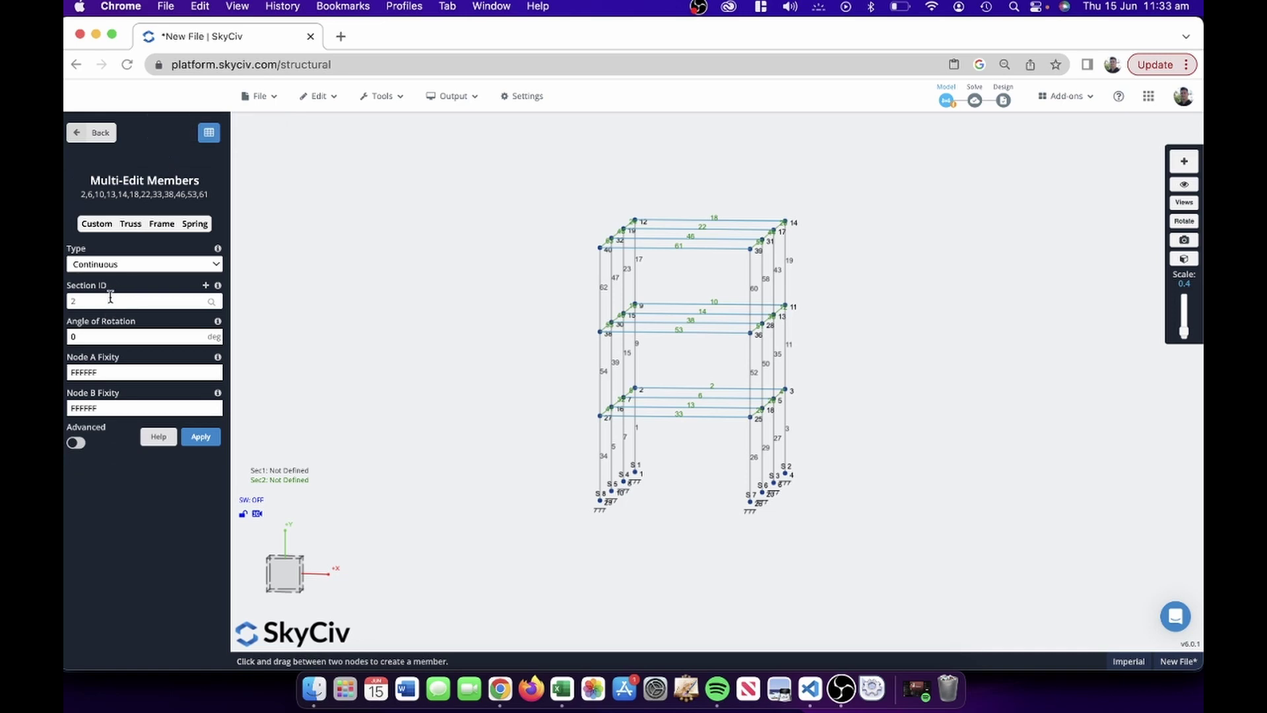
{"action": "left_click", "coordinate": [131, 224]}
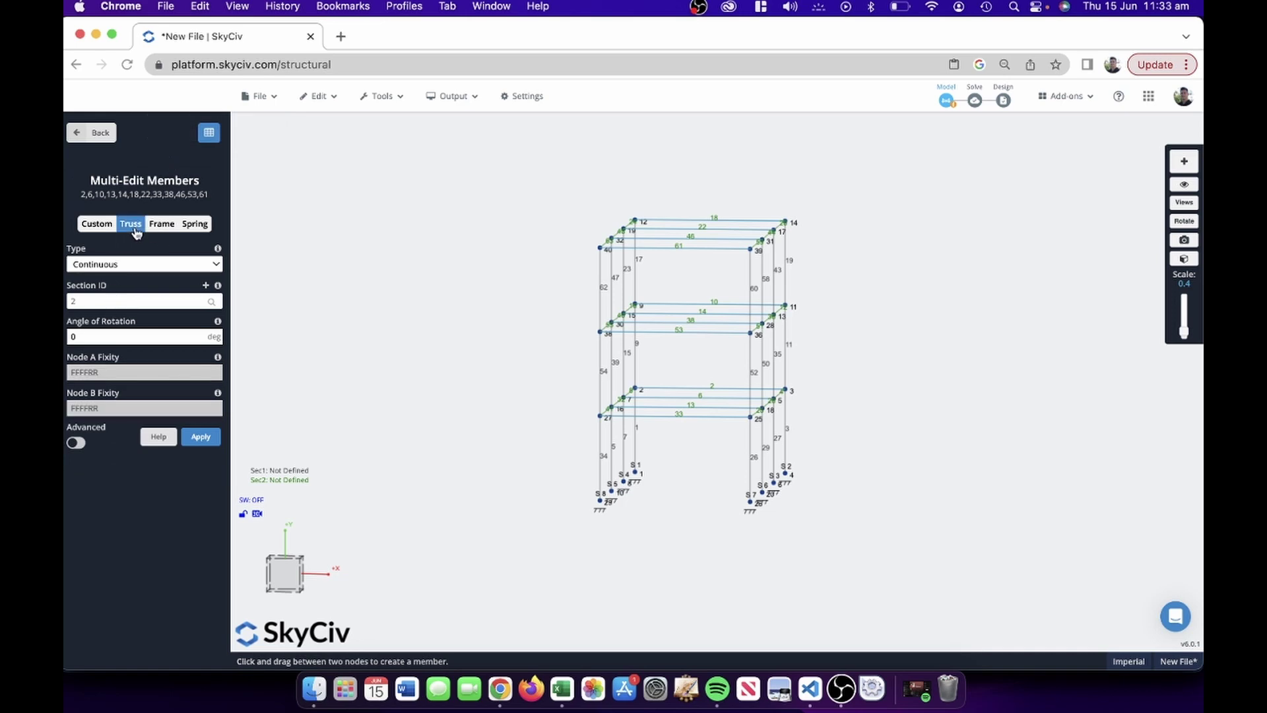
{"action": "left_click", "coordinate": [200, 436]}
{"action": "left_click", "coordinate": [894, 244]}
Start a one-way area load over the whole roof with corner nodes 40, 12, 14 and 39
{"action": "left_click_drag", "start_coordinate": [893, 244], "coordinate": [914, 224]}
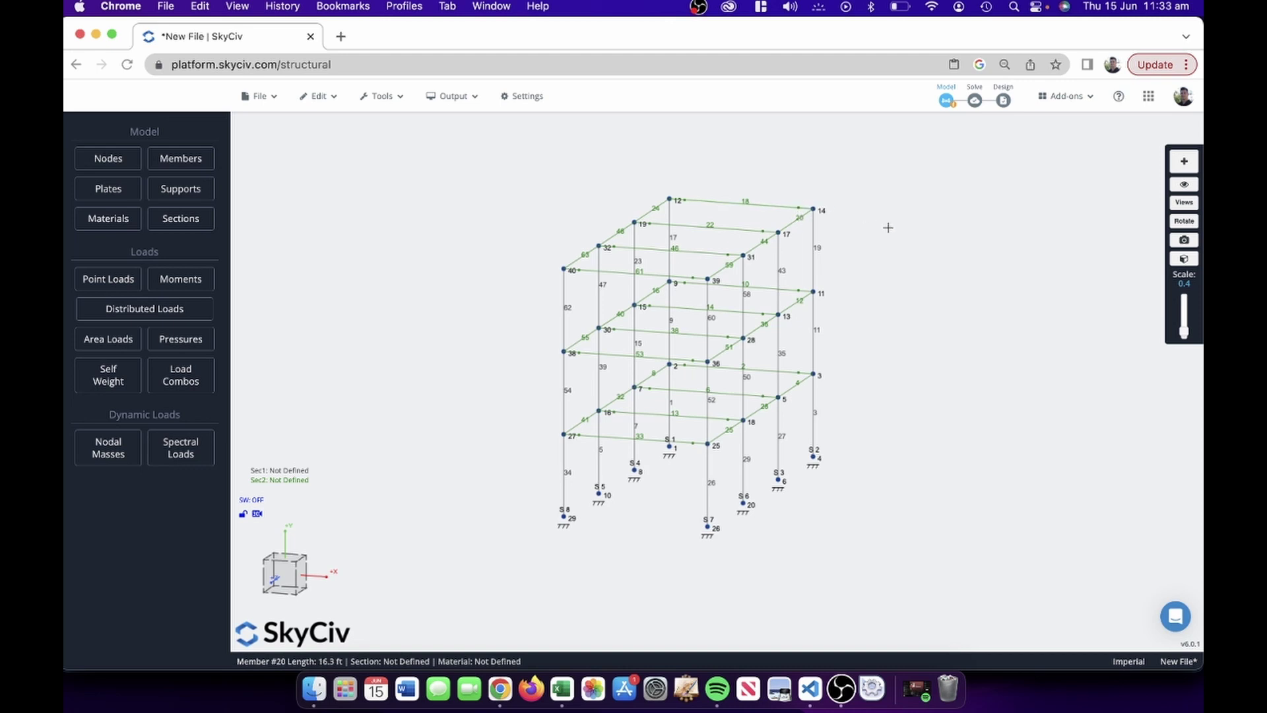
{"action": "left_click_drag", "start_coordinate": [939, 271], "coordinate": [932, 301]}
{"action": "left_click_drag", "start_coordinate": [998, 268], "coordinate": [1027, 244]}
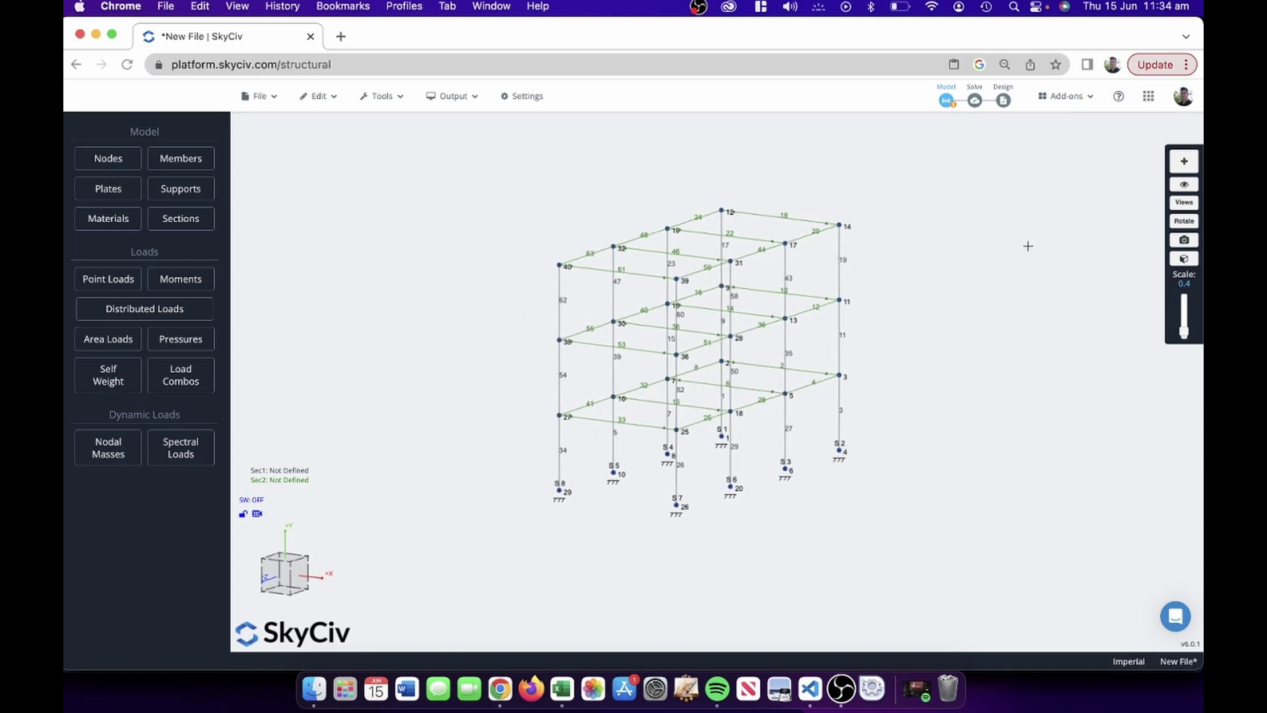
{"action": "left_click", "coordinate": [106, 338]}
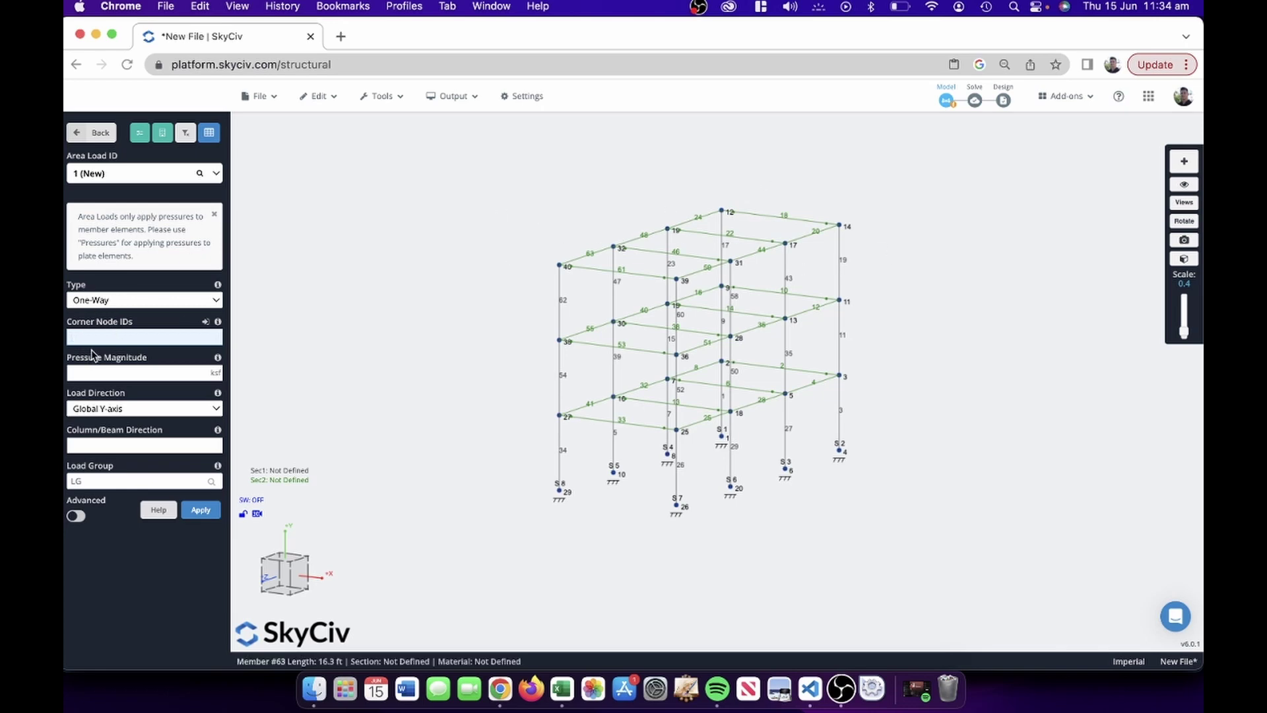
{"action": "left_click", "coordinate": [559, 265]}
{"action": "left_click", "coordinate": [721, 210]}
{"action": "type", "text": ",14"}
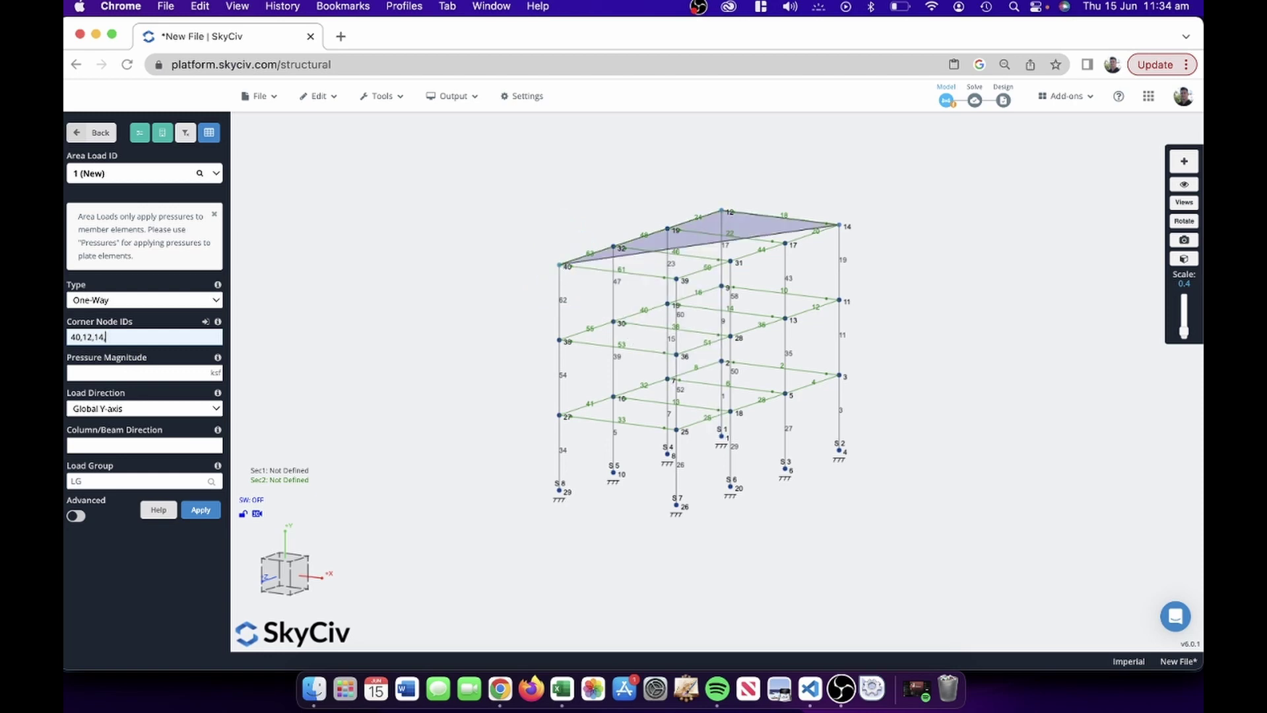
{"action": "type", "text": ",39"}
{"action": "key", "text": "Tab"}
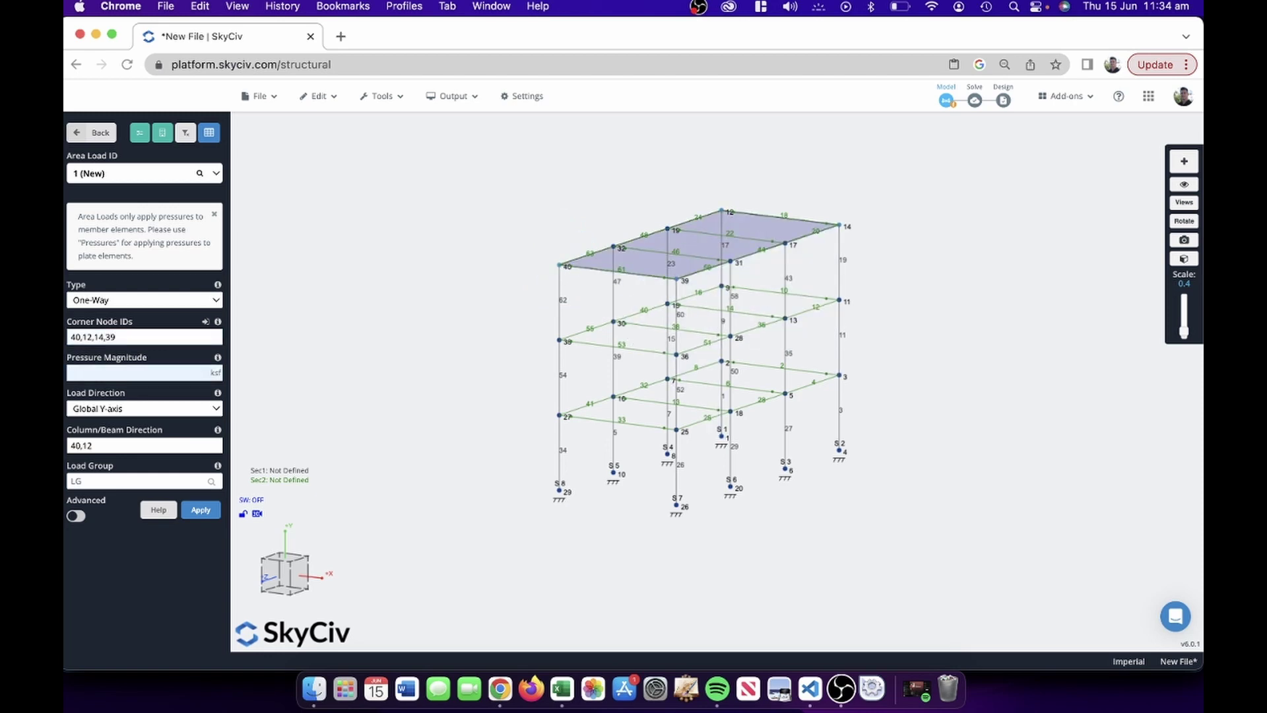
Give the roof area load a pressure of -0.25 ksf along the global Y-axis in load group LiveLoad, and apply it
{"action": "key", "text": "Tab"}
{"action": "key", "text": "Tab"}
{"action": "key", "text": "Tab"}
{"action": "type", "text": "Li"}
{"action": "key", "text": "Return"}
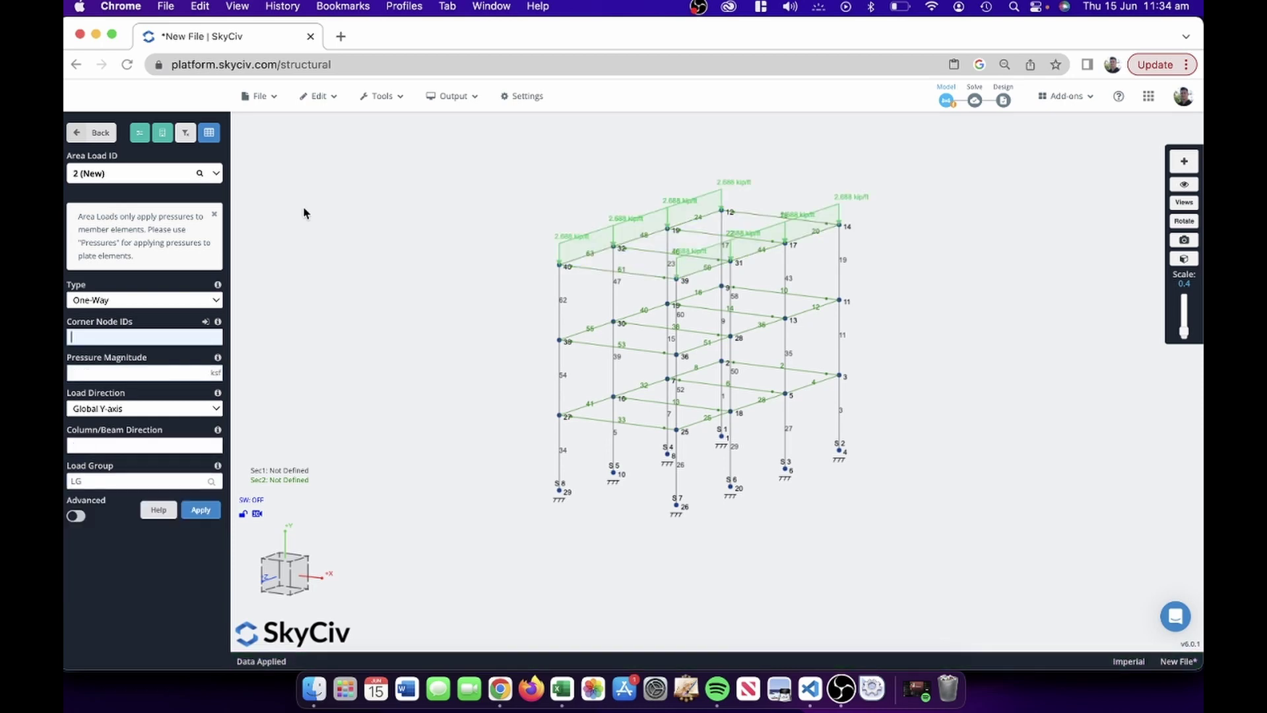
Change the roof area load's column/beam direction so that it acts on the transverse beams along X, and reapply it
{"action": "left_click", "coordinate": [625, 222]}
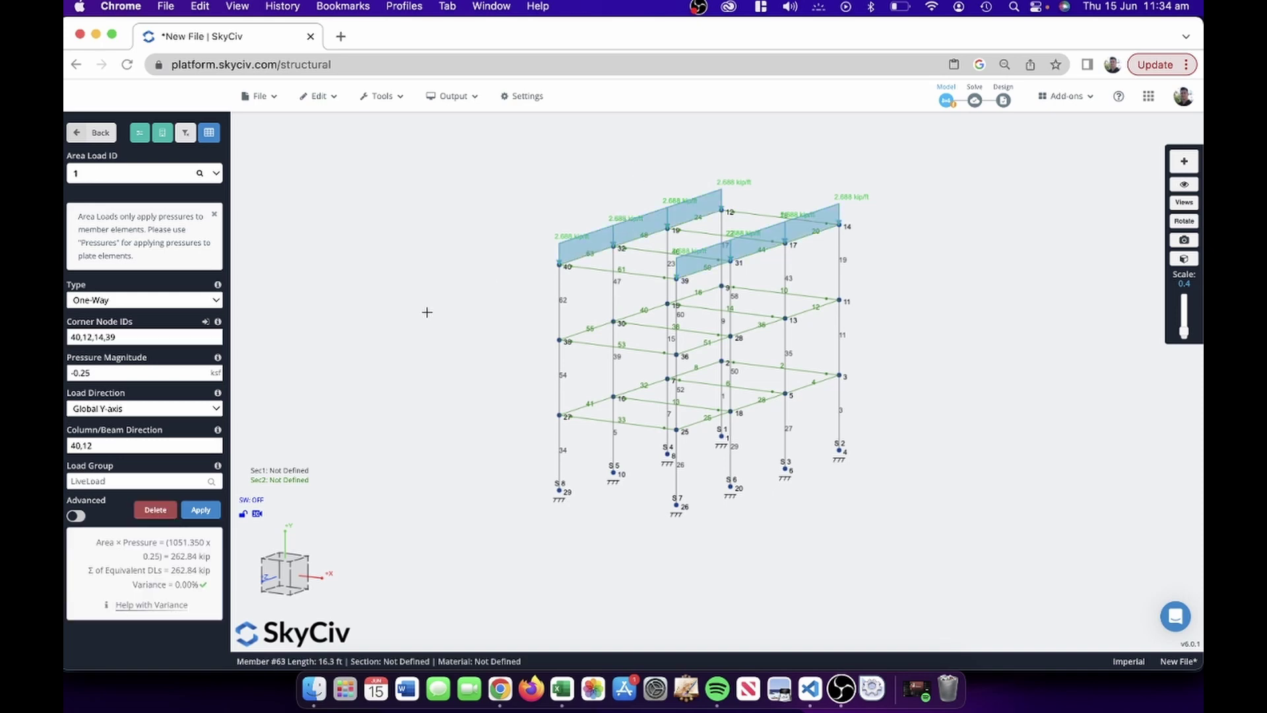
{"action": "double_click", "coordinate": [98, 444]}
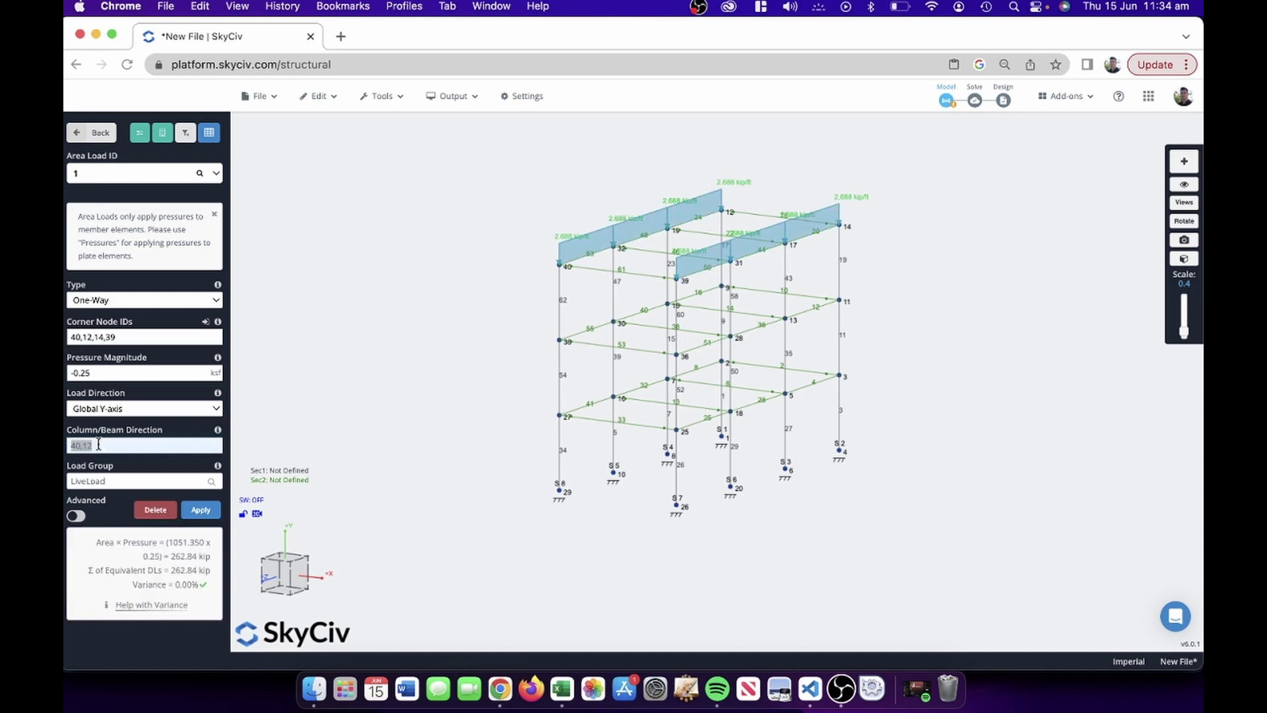
{"action": "key", "text": "Right"}
{"action": "key", "text": "Return"}
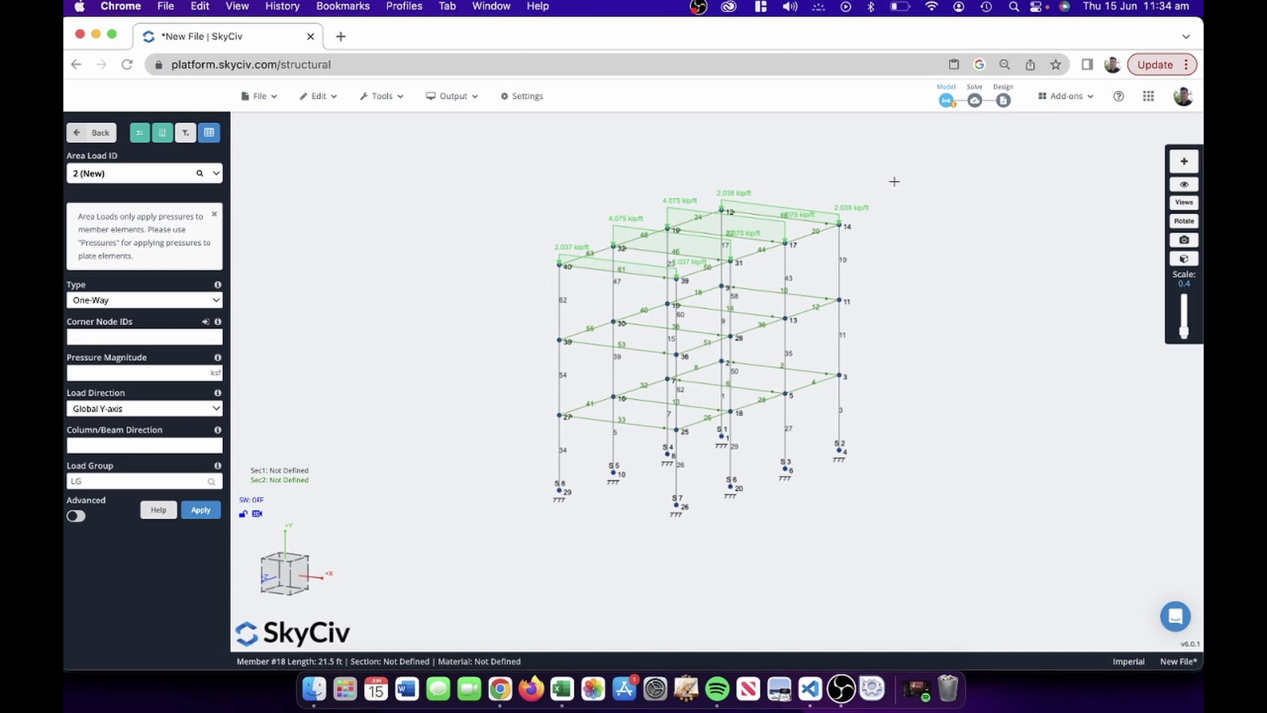
Apply a two-way area load of -0.5 ksf over second-floor corner nodes 38, 9, 11 and 36 in load group DeadLoad
{"action": "left_click_drag", "start_coordinate": [896, 181], "coordinate": [876, 187]}
{"action": "right_click_drag", "start_coordinate": [528, 214], "coordinate": [464, 219]}
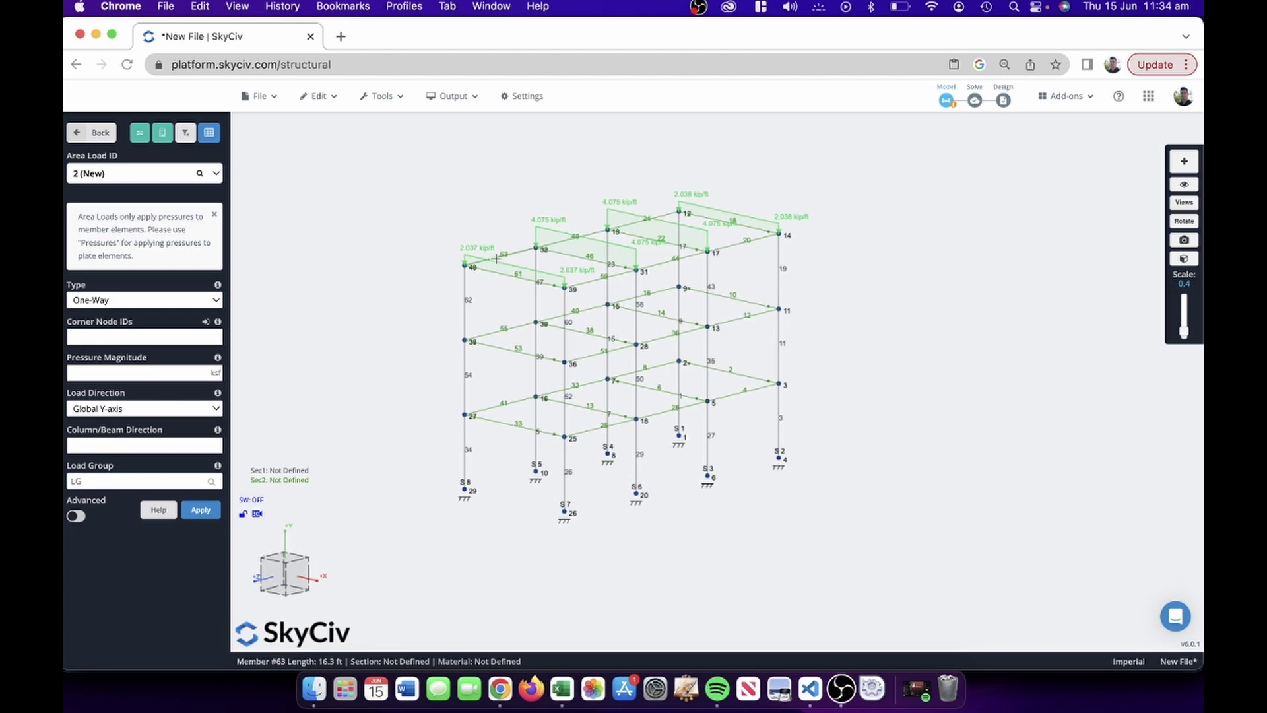
{"action": "left_click_drag", "start_coordinate": [522, 194], "coordinate": [522, 245]}
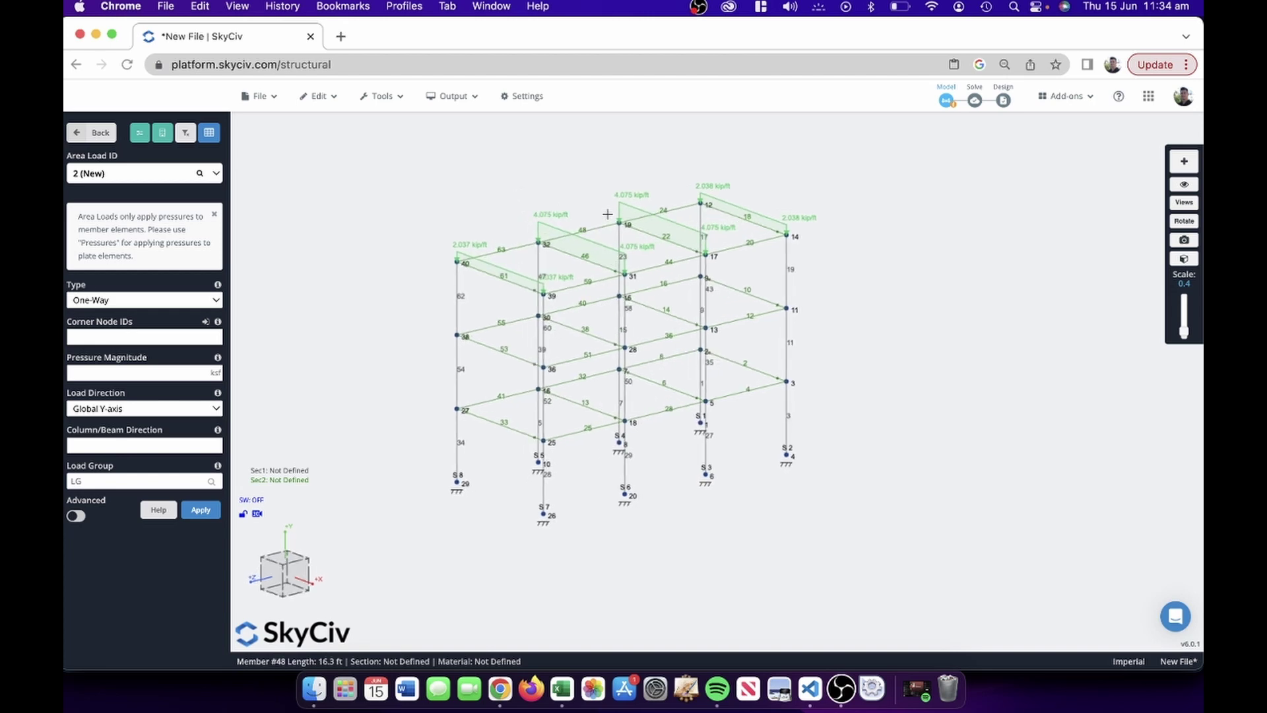
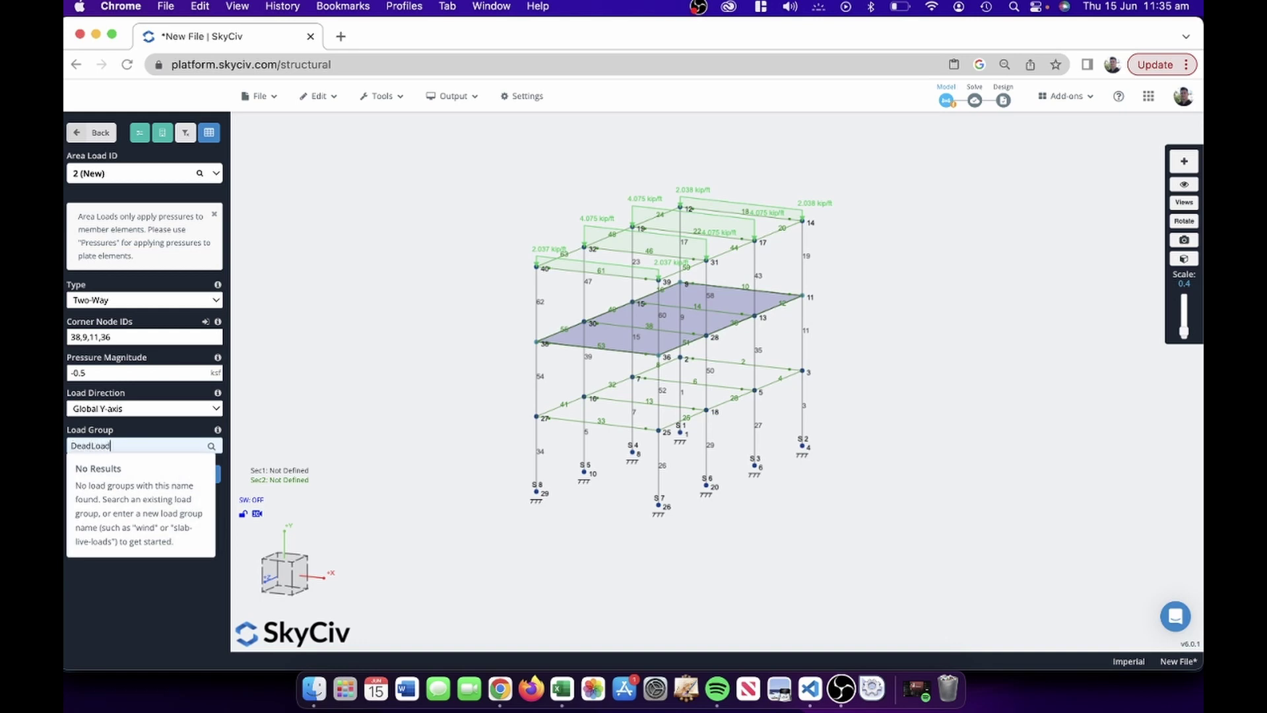
{"action": "key", "text": "Return"}
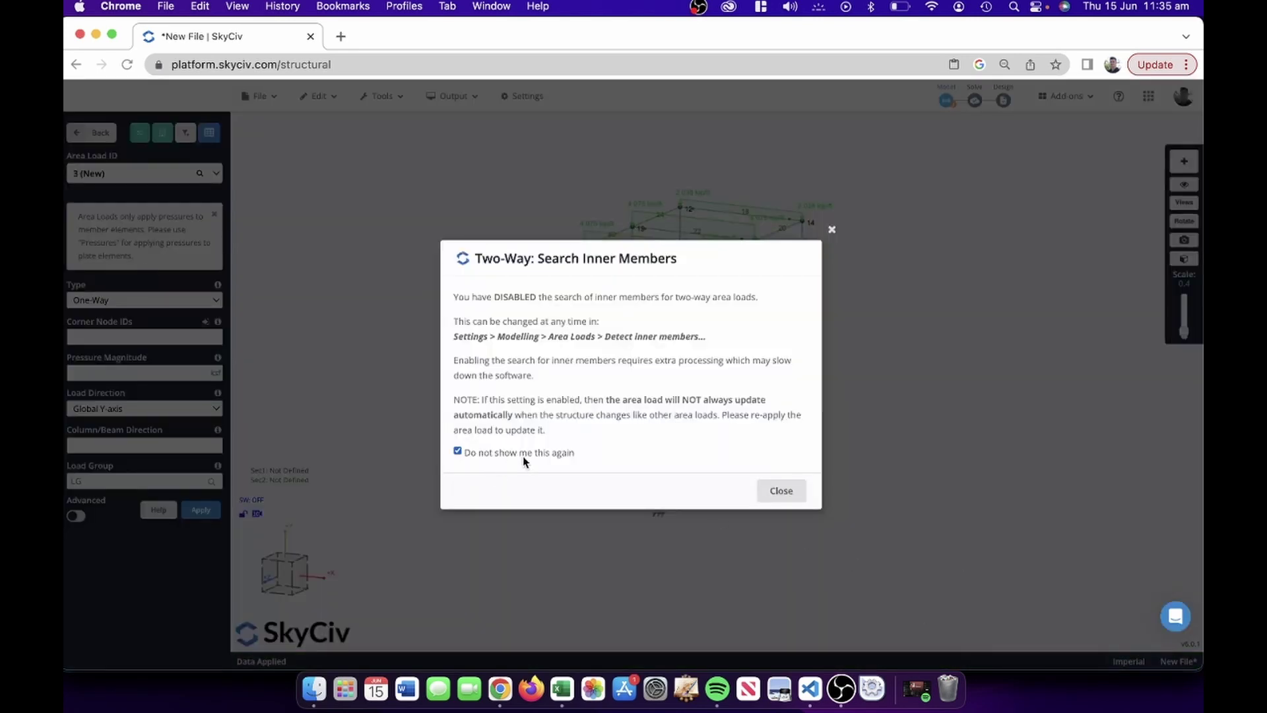
{"action": "left_click", "coordinate": [781, 491]}
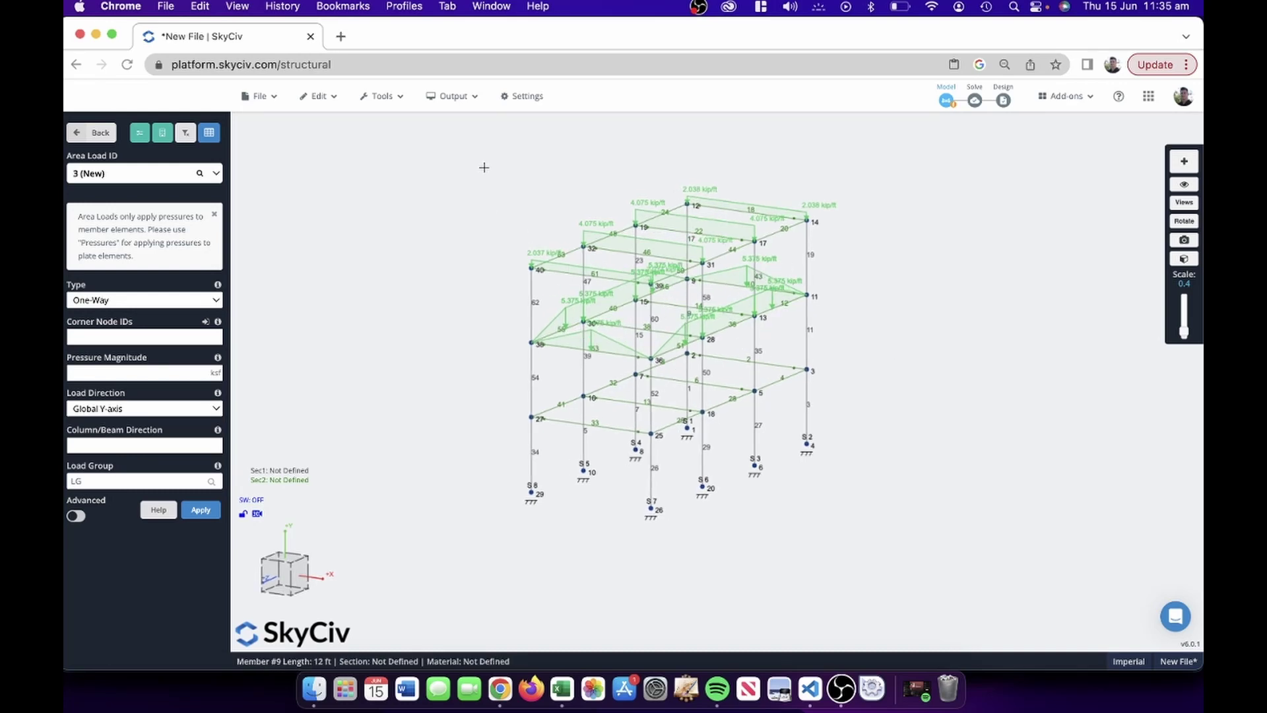
Enable the detection of inner members when applying two-way area loads in the modelling settings, and save
{"action": "left_click", "coordinate": [518, 97]}
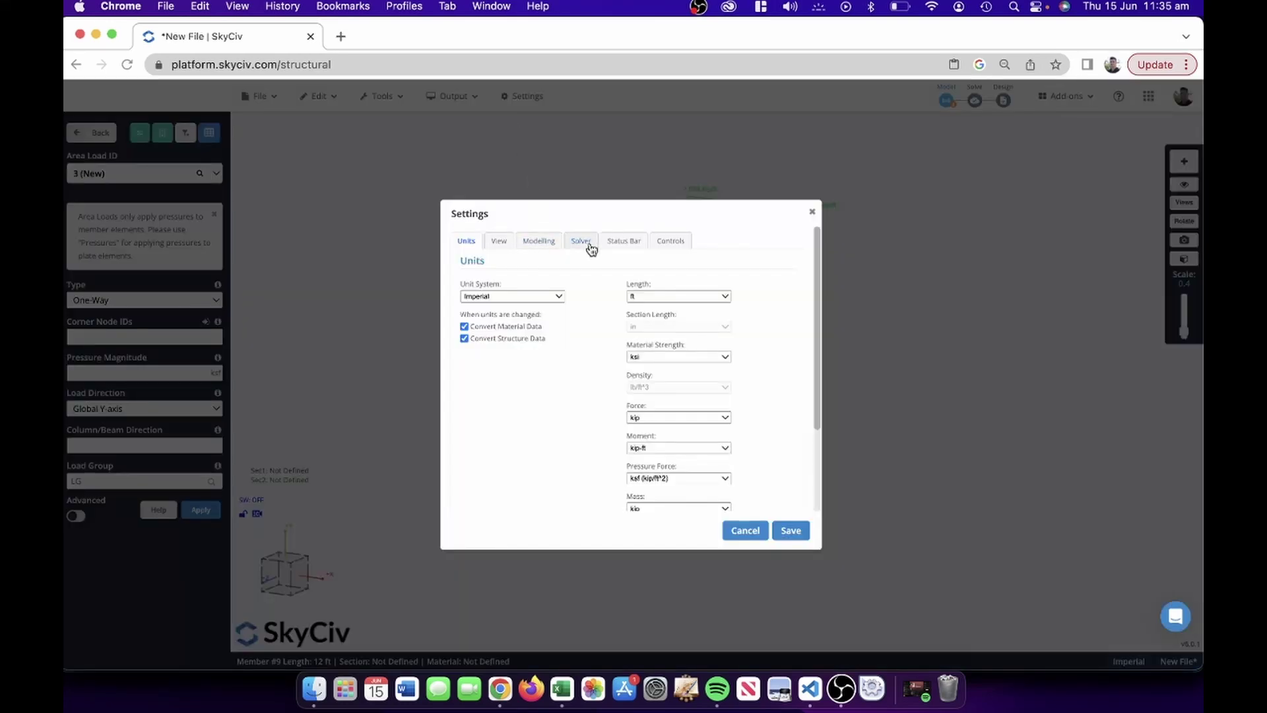
{"action": "left_click", "coordinate": [536, 245]}
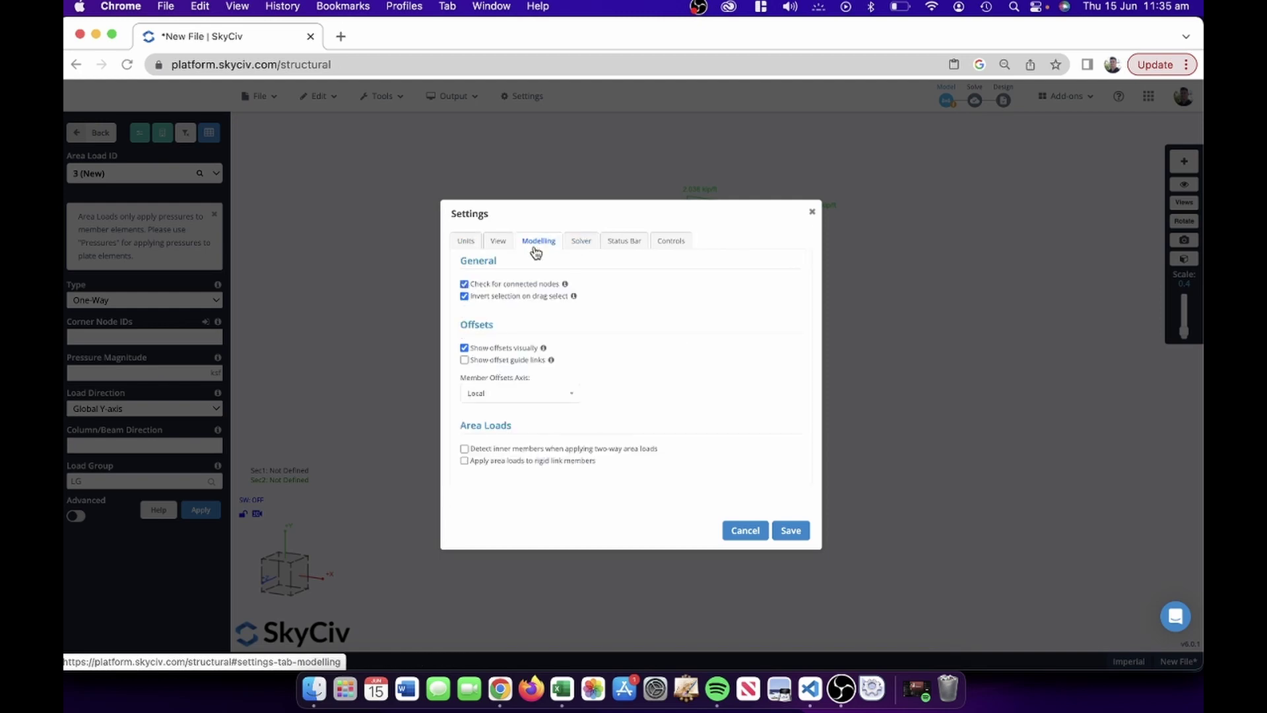
{"action": "left_click", "coordinate": [493, 450]}
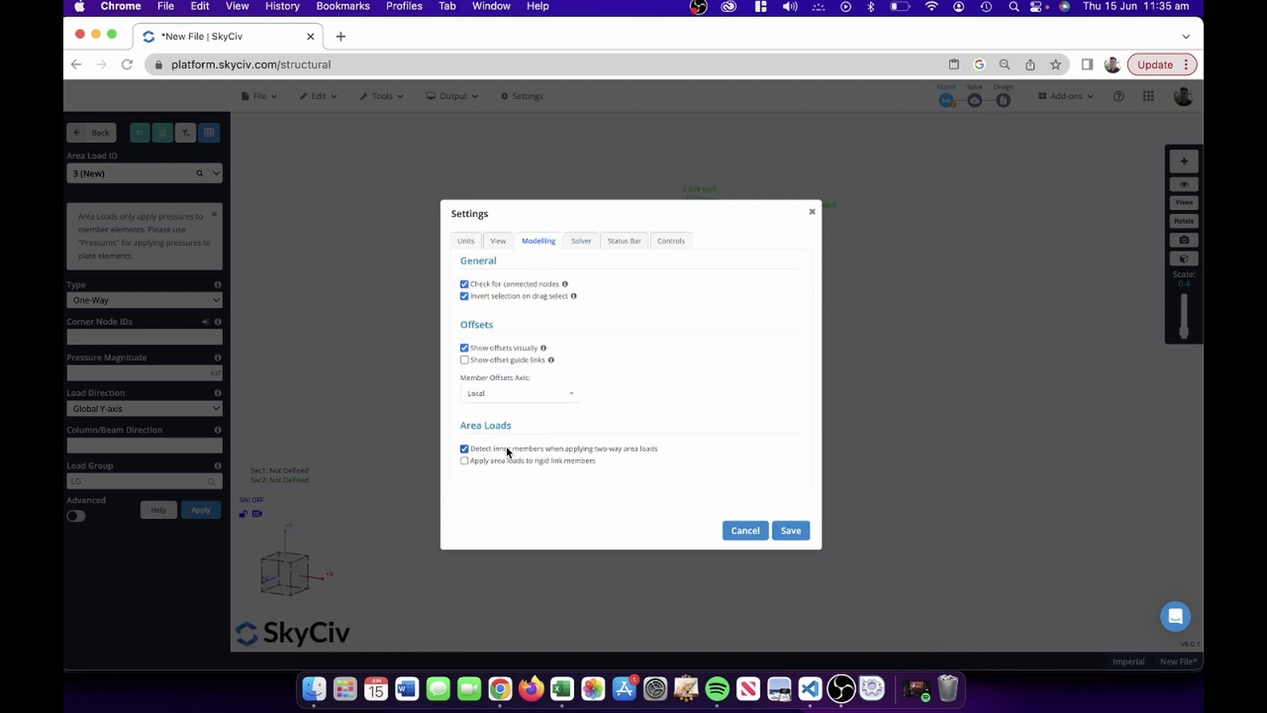
{"action": "left_click", "coordinate": [788, 528]}
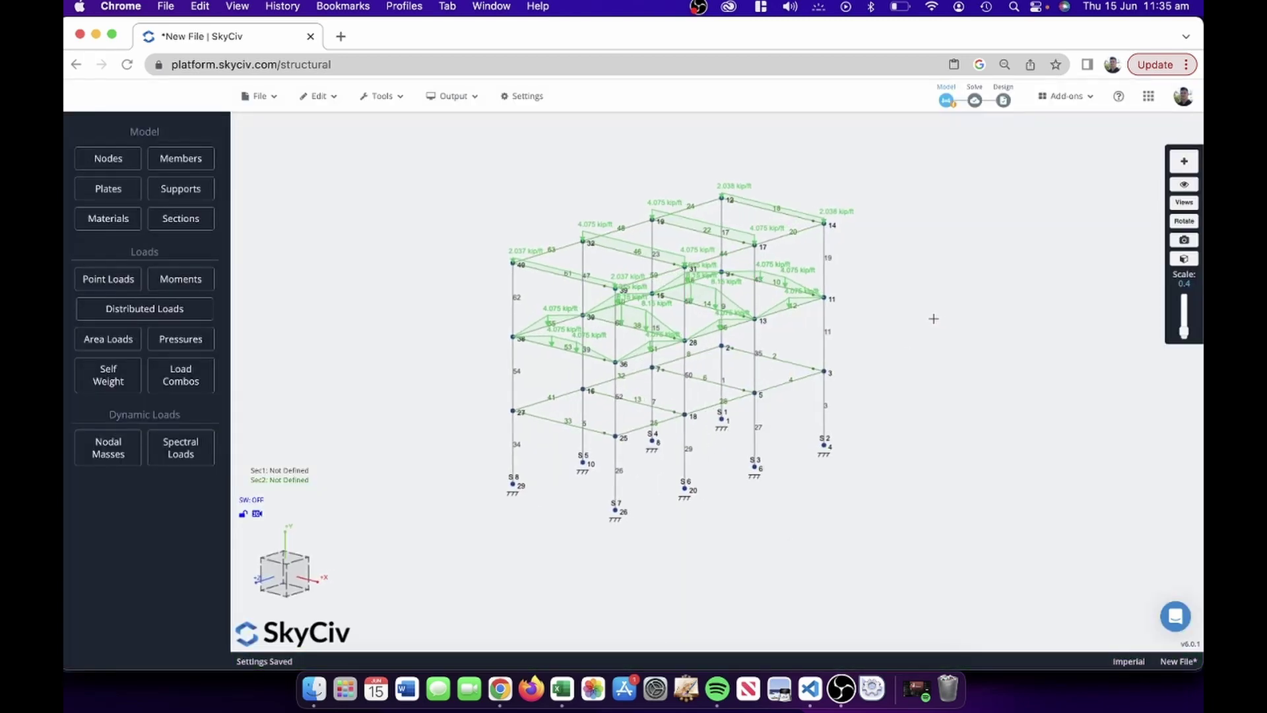
Inspect the redistributed area loads on the frame, and hide the loads by reducing the display scale to 0.0
{"action": "scroll", "coordinate": [681, 316], "scroll_direction": "up", "scroll_amount": 3}
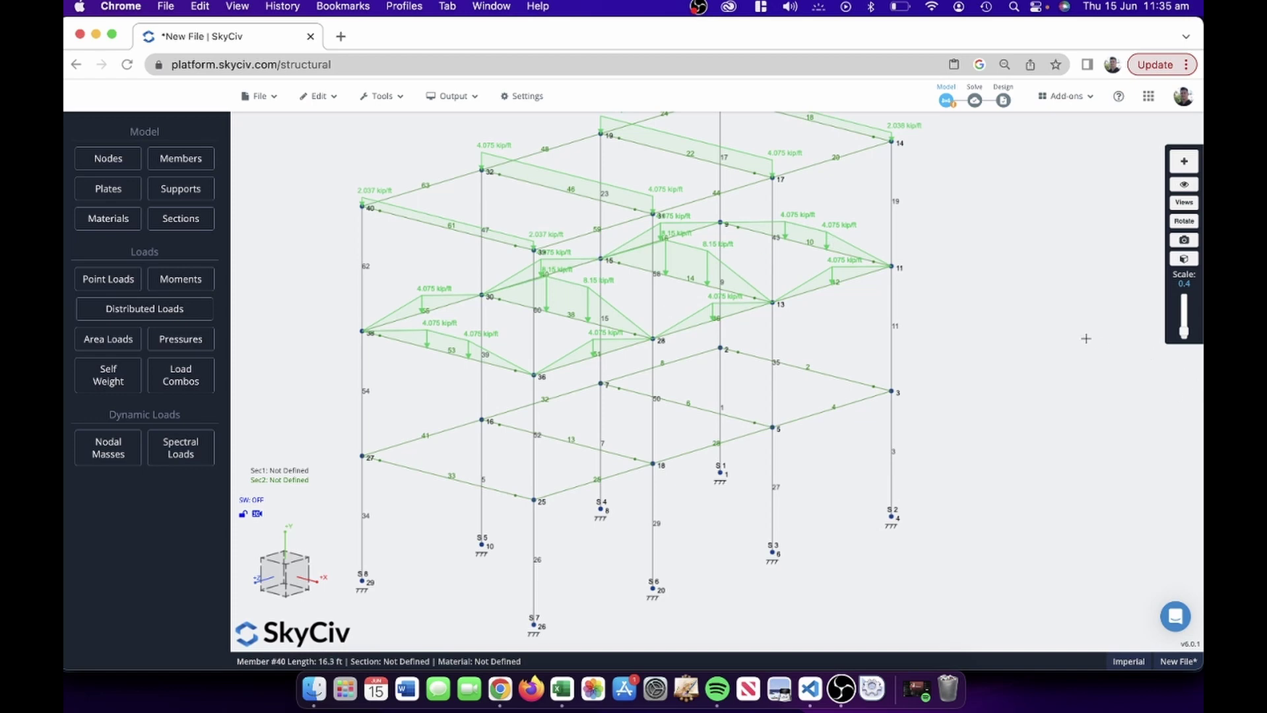
{"action": "left_click_drag", "start_coordinate": [1086, 338], "coordinate": [1056, 332]}
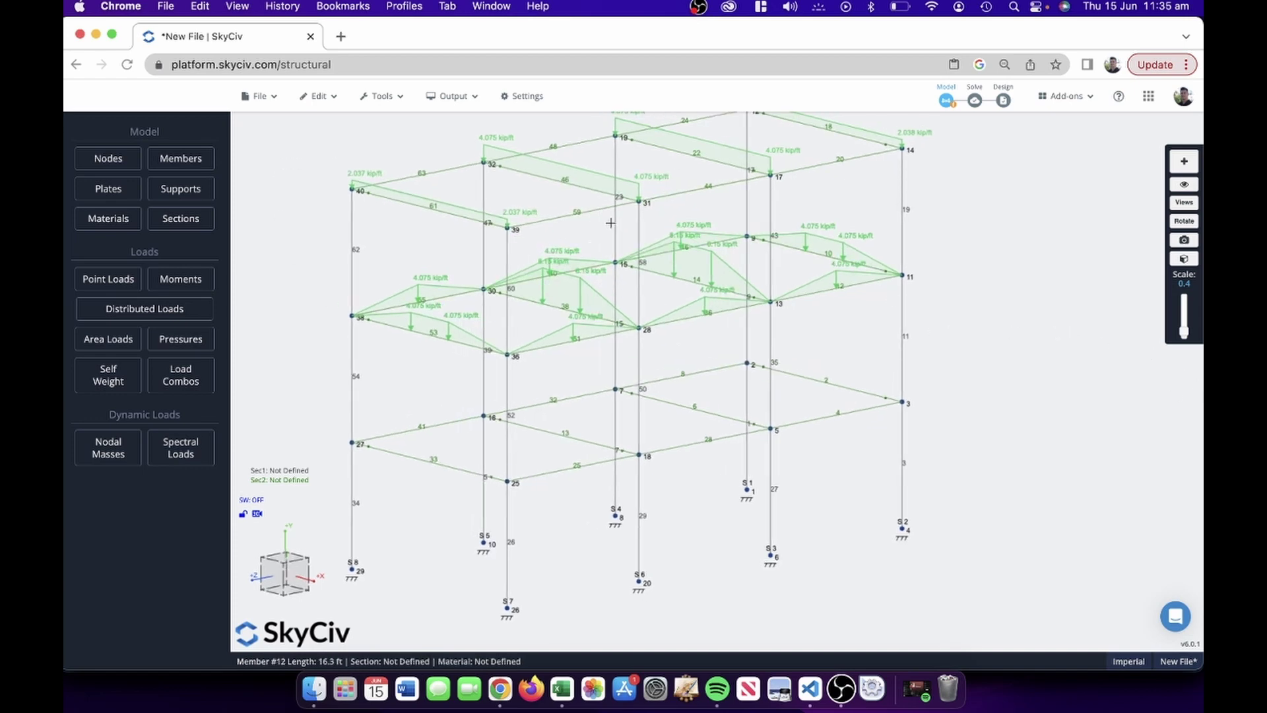
{"action": "left_click_drag", "start_coordinate": [991, 305], "coordinate": [983, 313]}
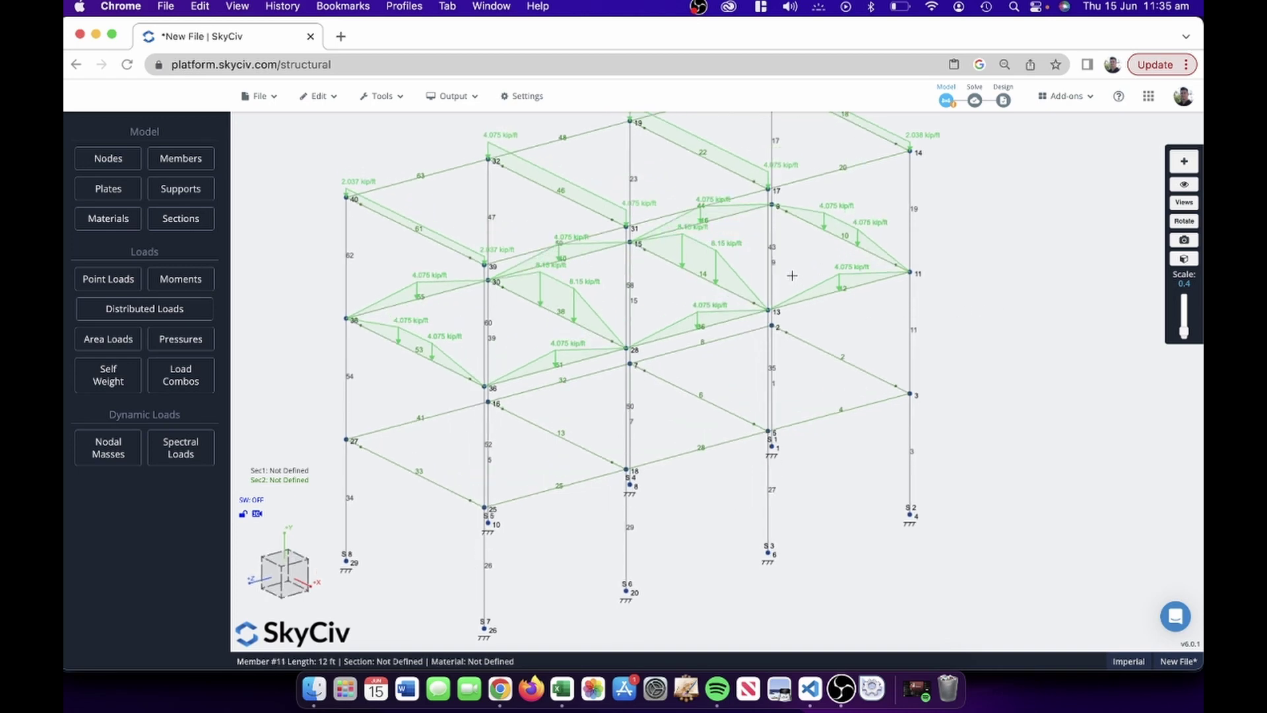
{"action": "scroll", "coordinate": [967, 303], "scroll_direction": "down", "scroll_amount": 3}
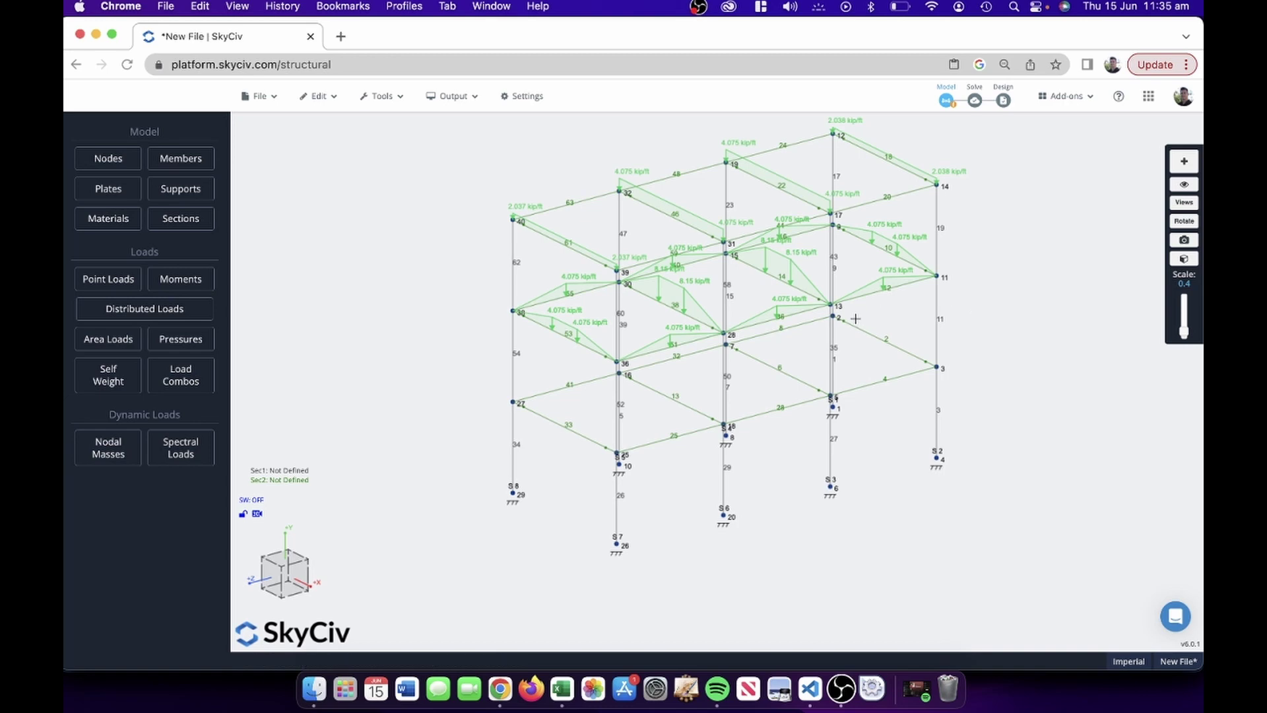
{"action": "key", "text": "shift+f"}
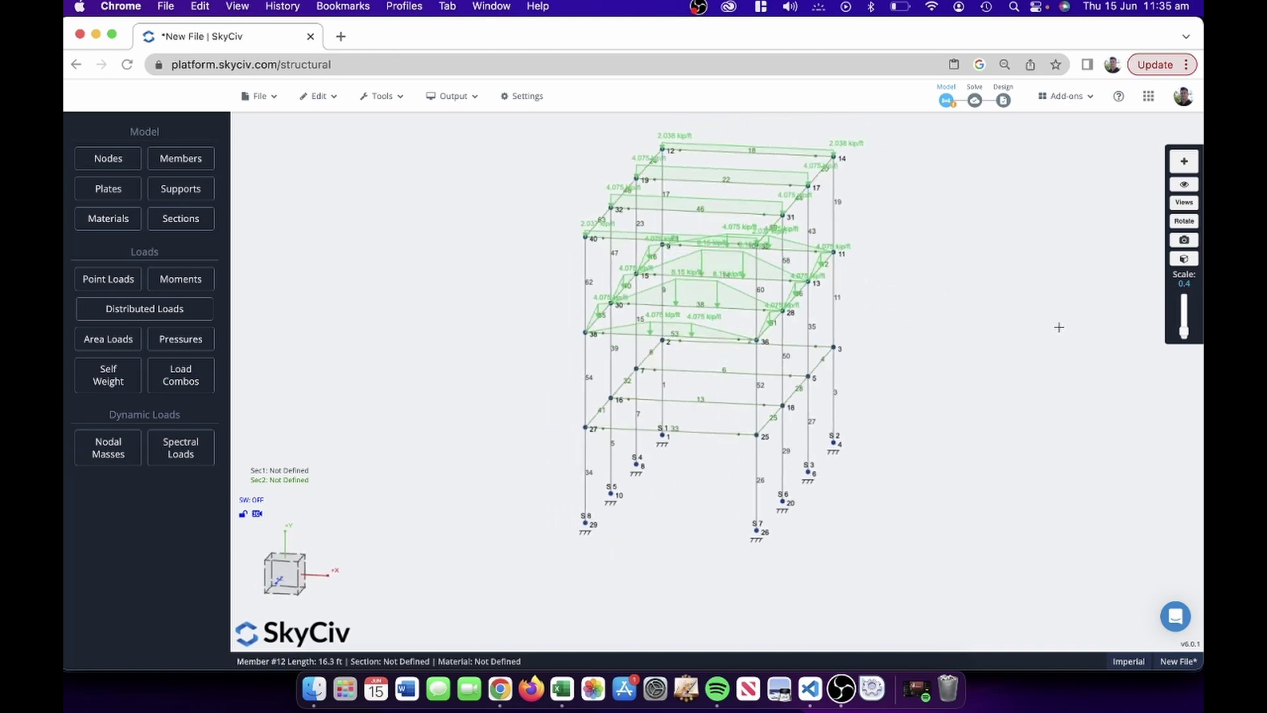
{"action": "key", "text": "shift+i"}
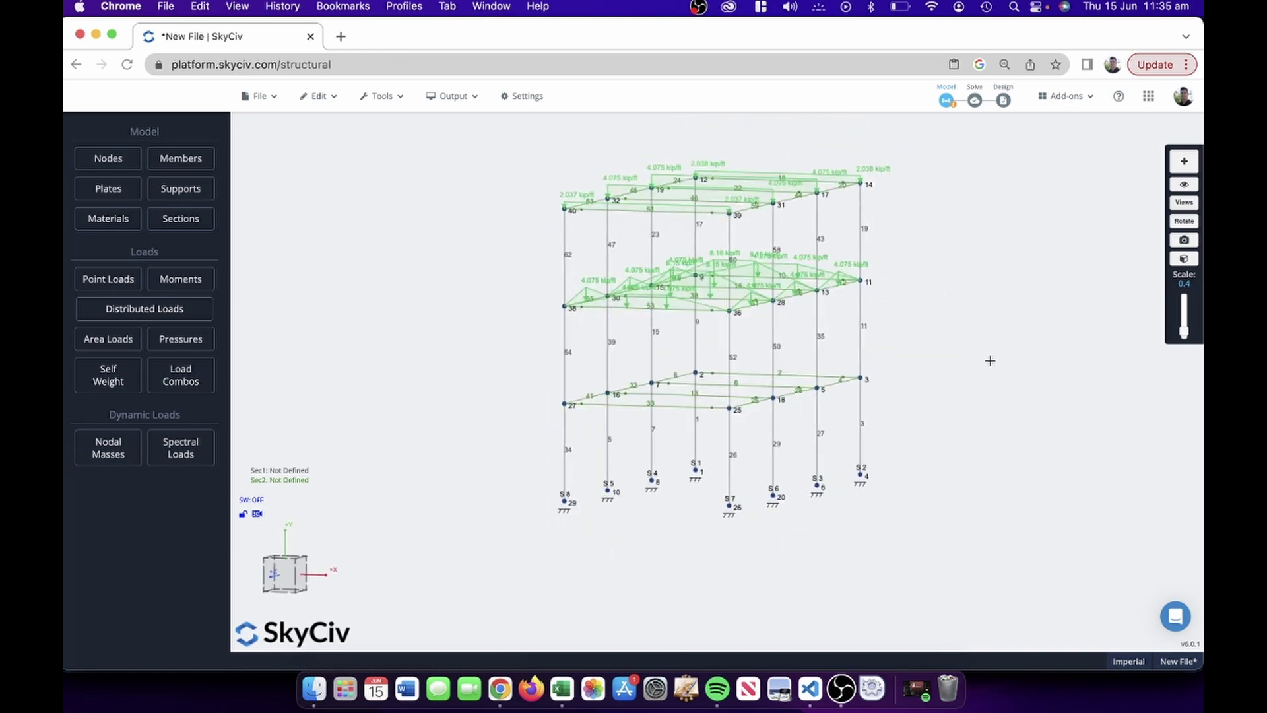
{"action": "key", "text": "shift+l"}
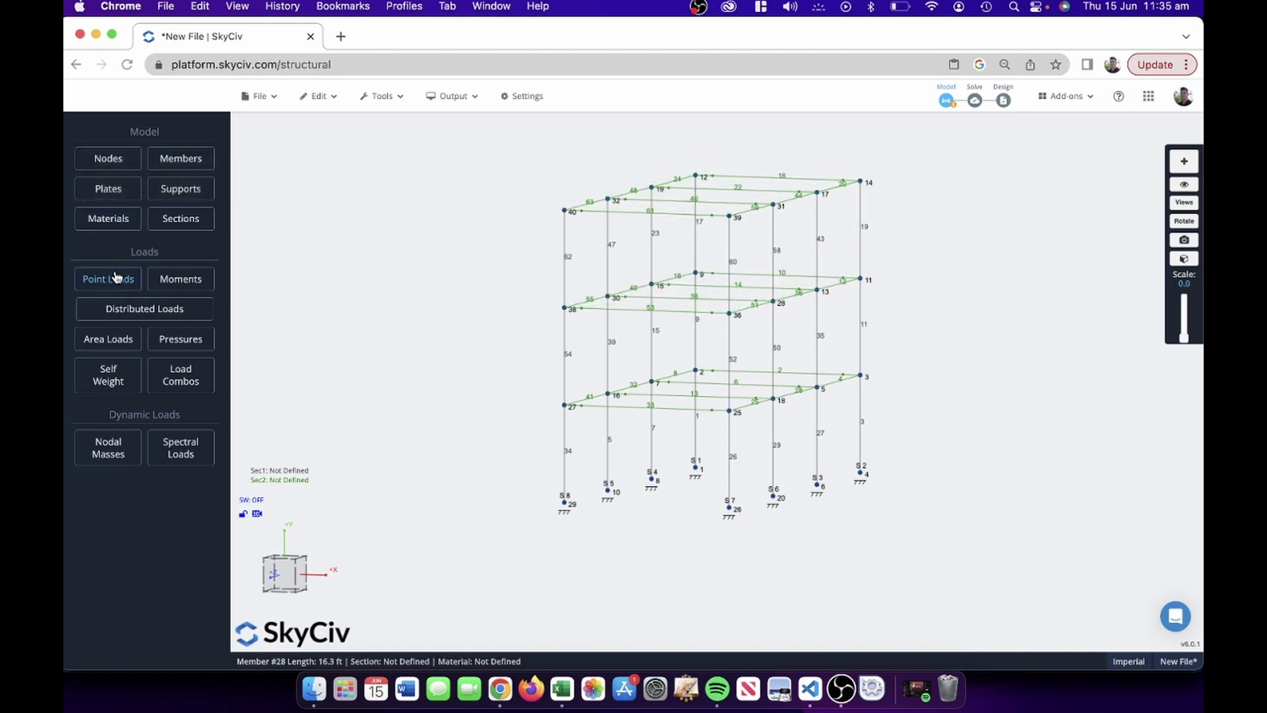
Start a column wind area load over corner nodes 26, 39, 14 and 4, directed along the global X-axis
{"action": "left_click", "coordinate": [136, 337]}
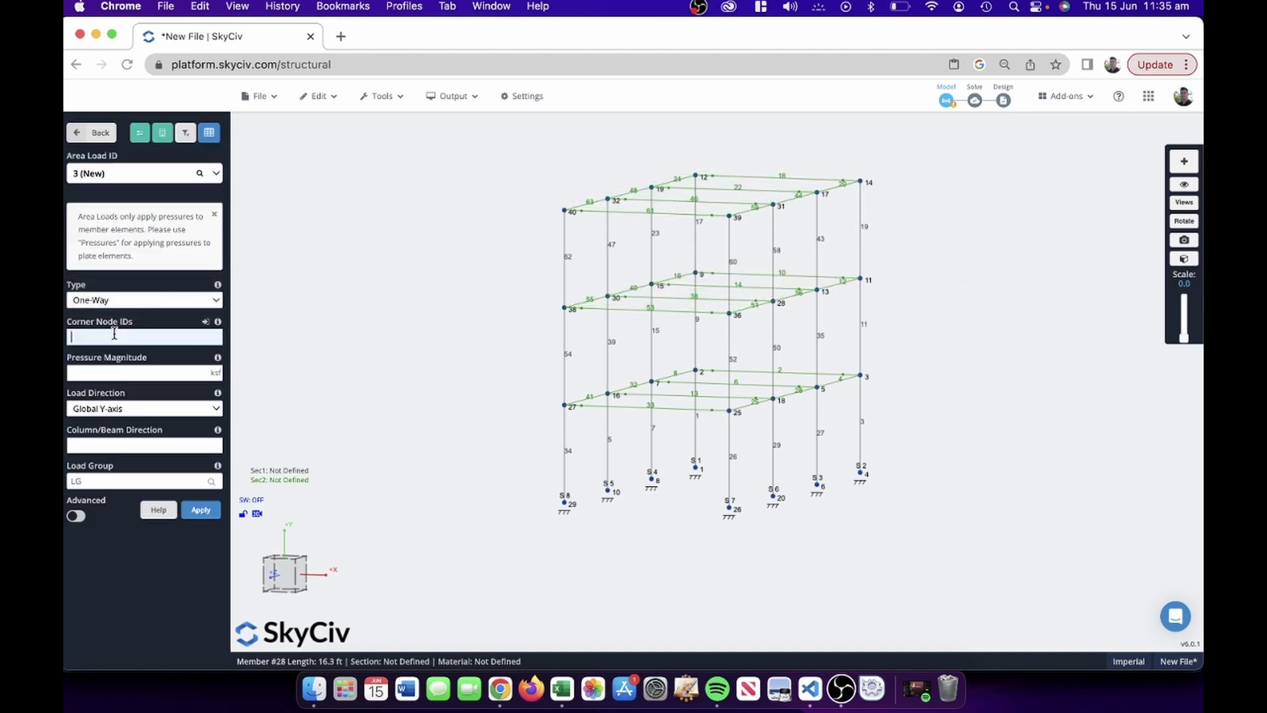
{"action": "left_click", "coordinate": [119, 300]}
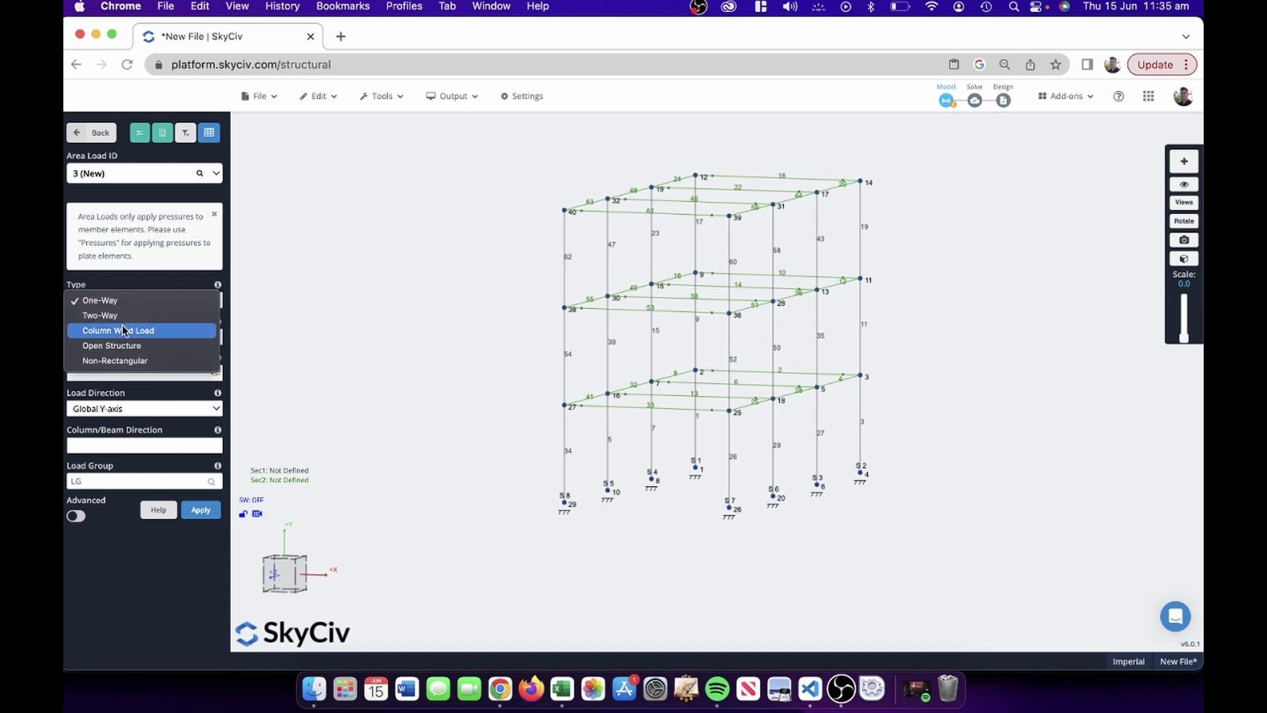
{"action": "left_click", "coordinate": [118, 329]}
{"action": "left_click", "coordinate": [108, 337]}
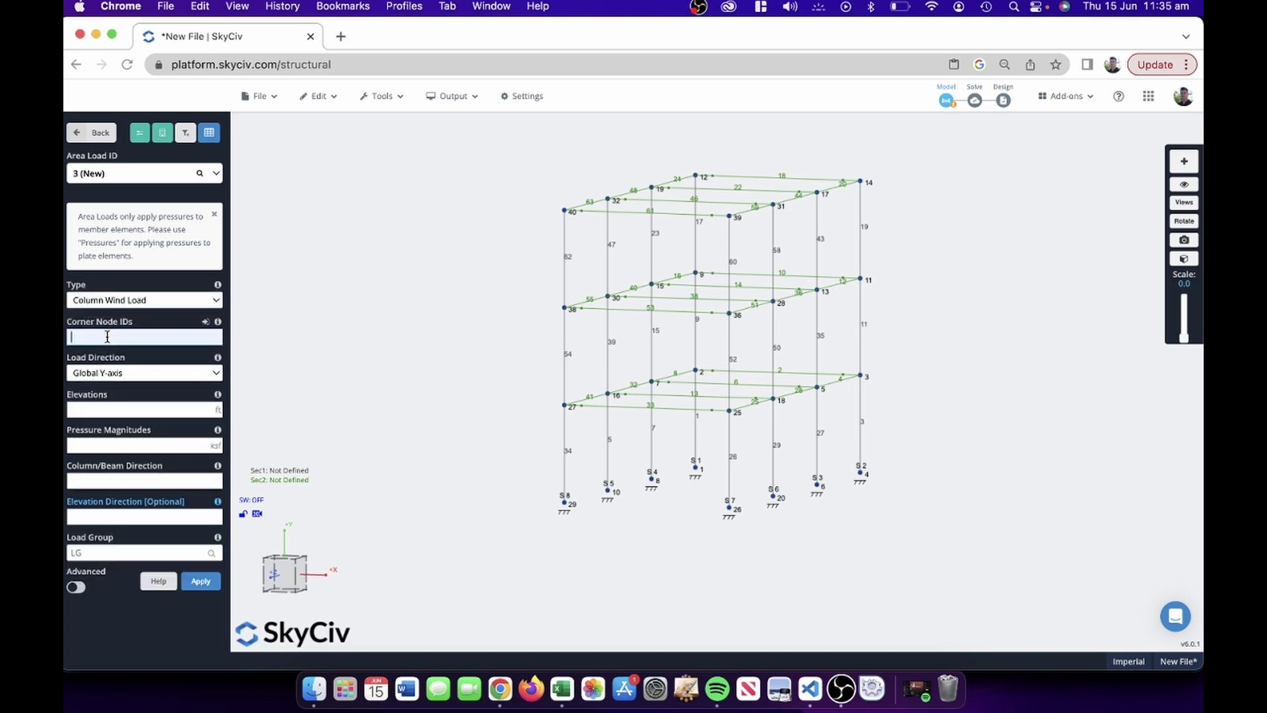
{"action": "type", "text": "26,"}
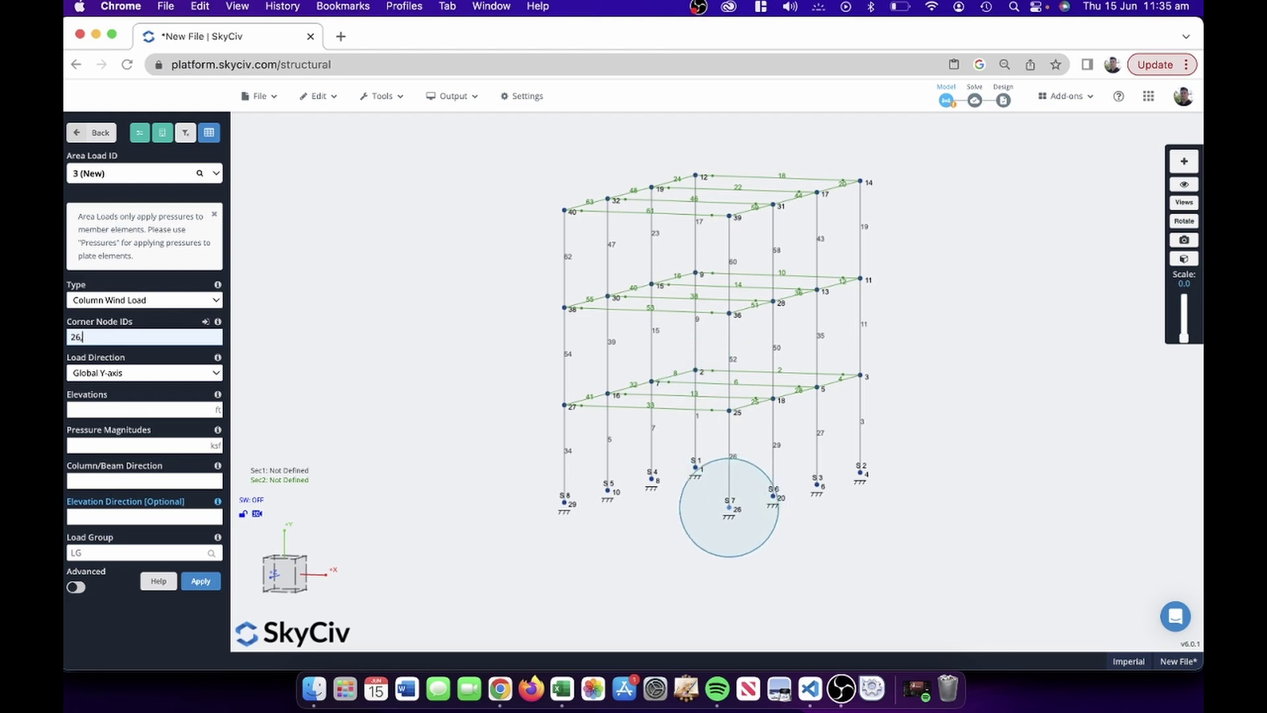
{"action": "type", "text": "39,14,4"}
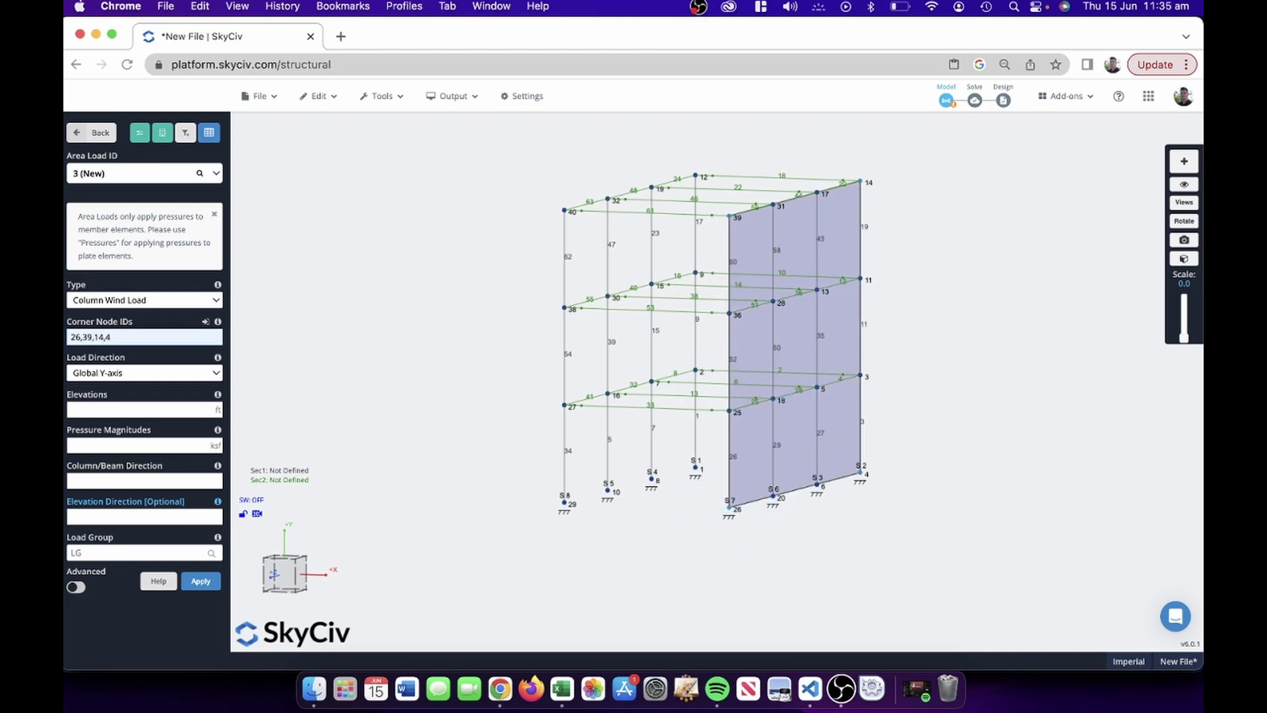
{"action": "key", "text": "Tab"}
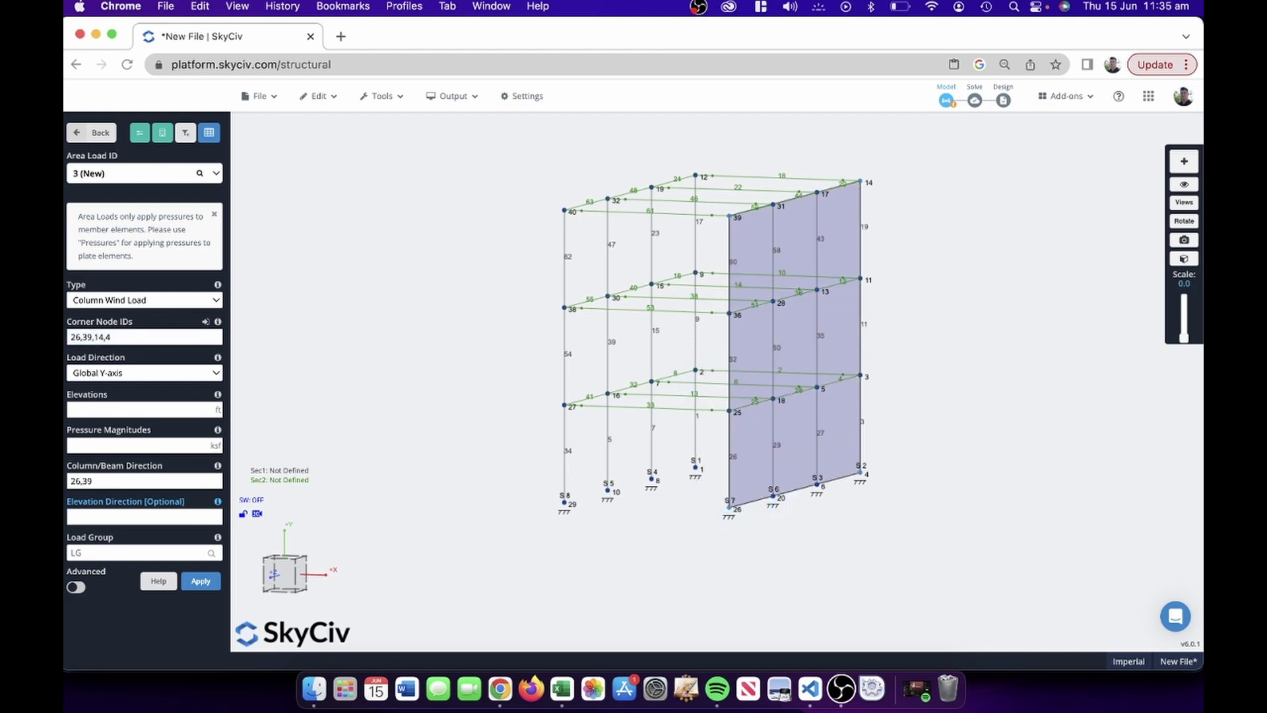
{"action": "left_click", "coordinate": [77, 373]}
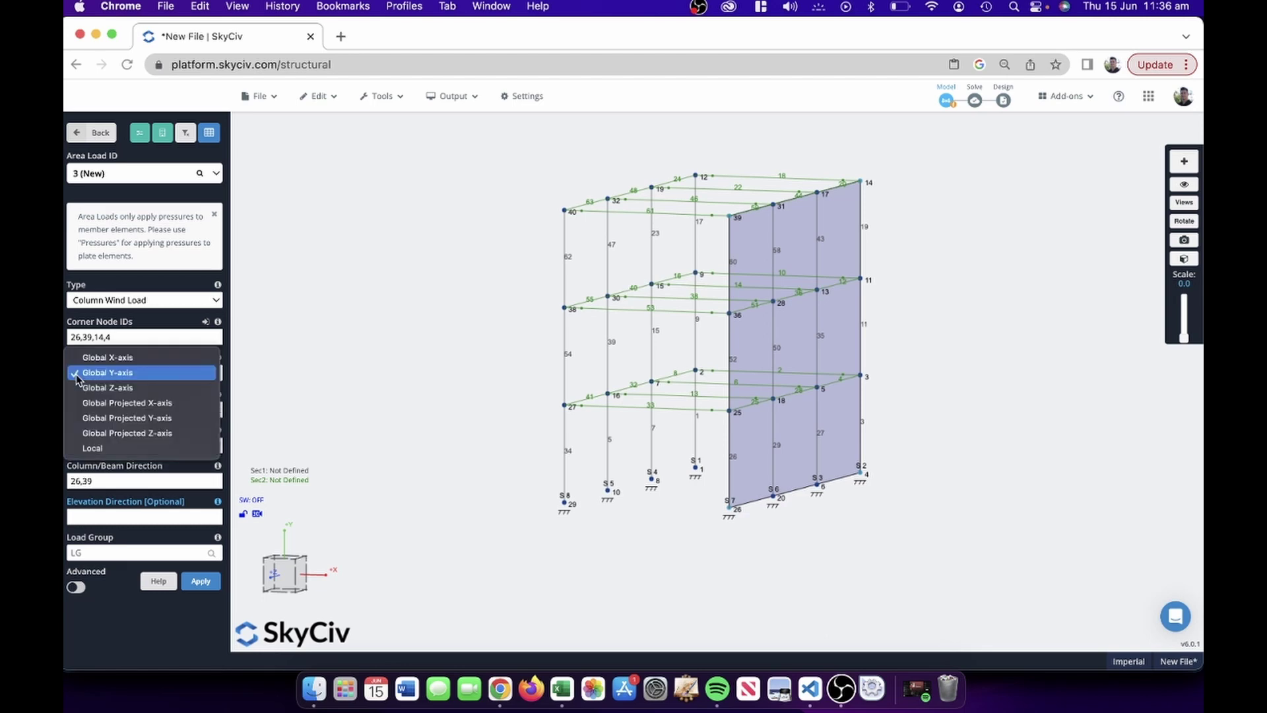
{"action": "left_click", "coordinate": [108, 360]}
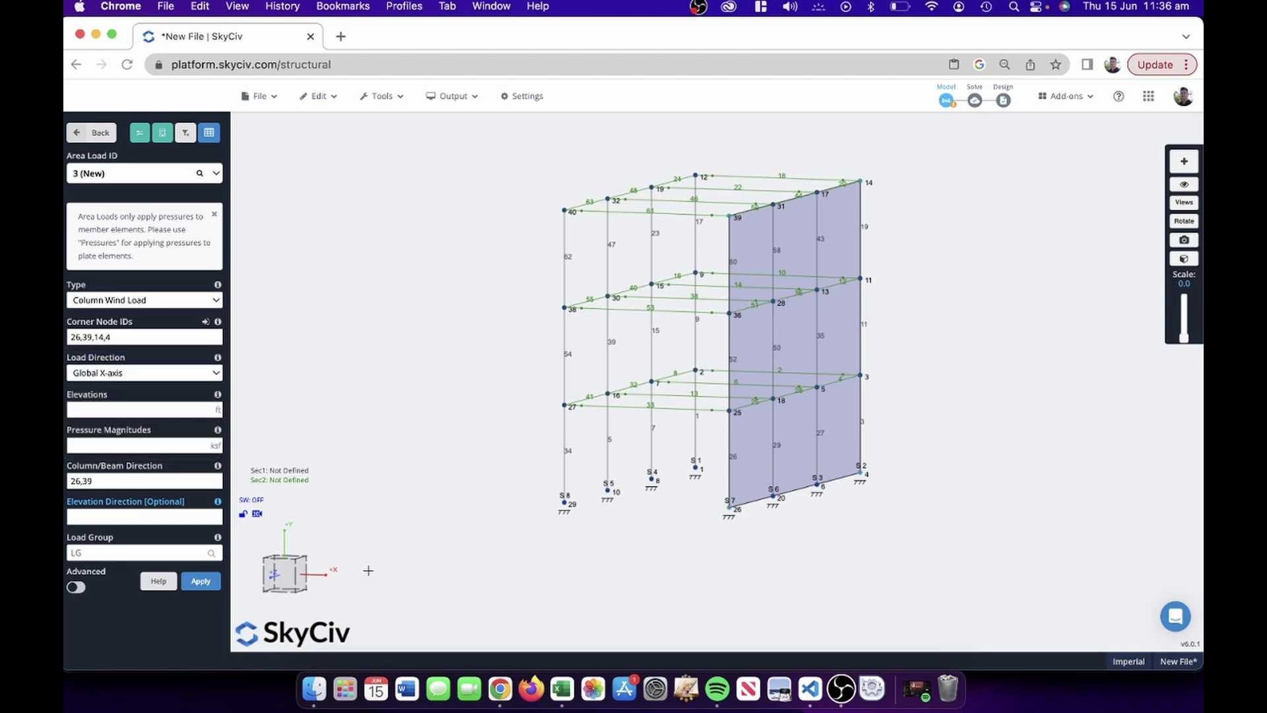
Set the wind load's elevations to 0, 10, 36 ft and pressures to 0.25, 0.5 ksf, and apply it in load group WindLoad
{"action": "left_click", "coordinate": [94, 406]}
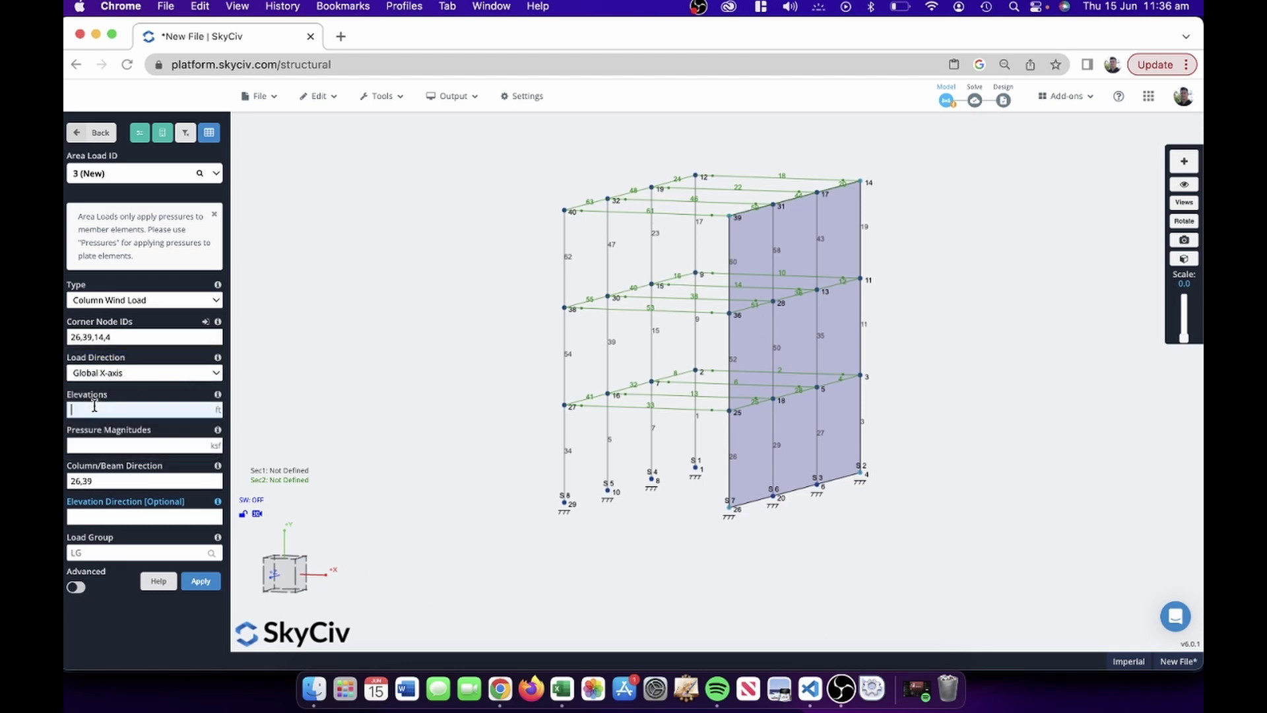
{"action": "type", "text": "0,10,36"}
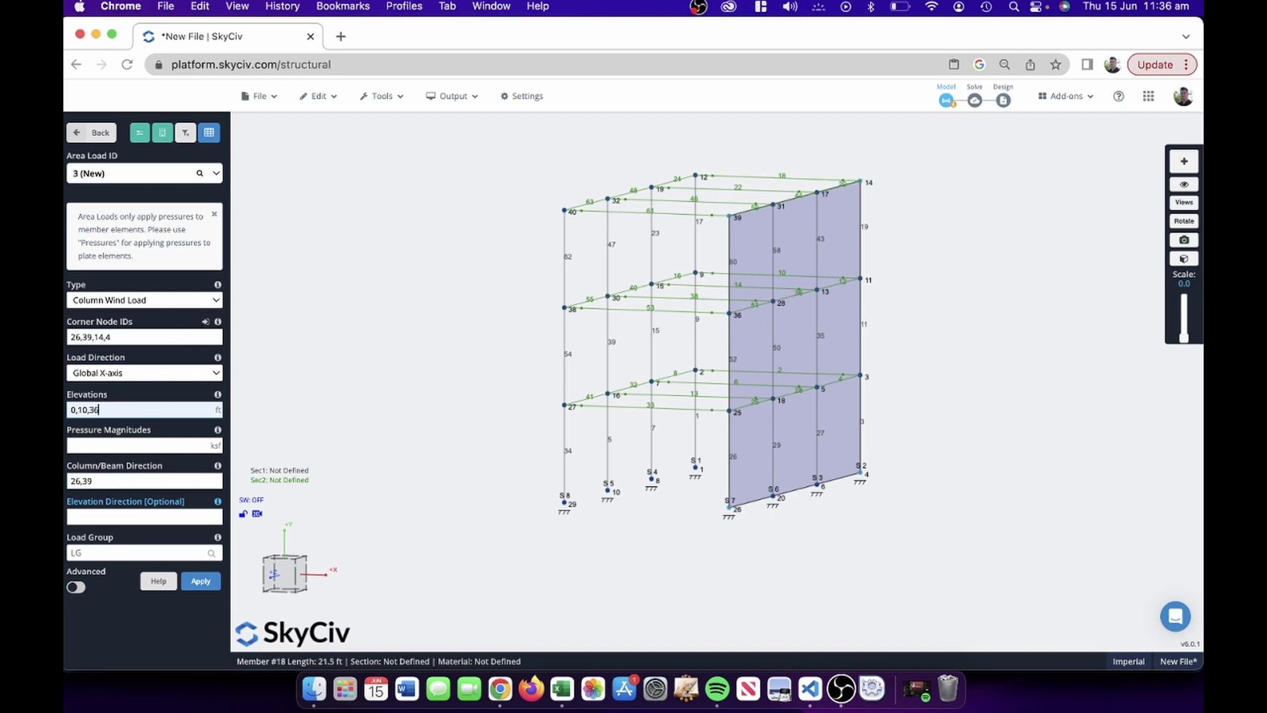
{"action": "left_click", "coordinate": [93, 446]}
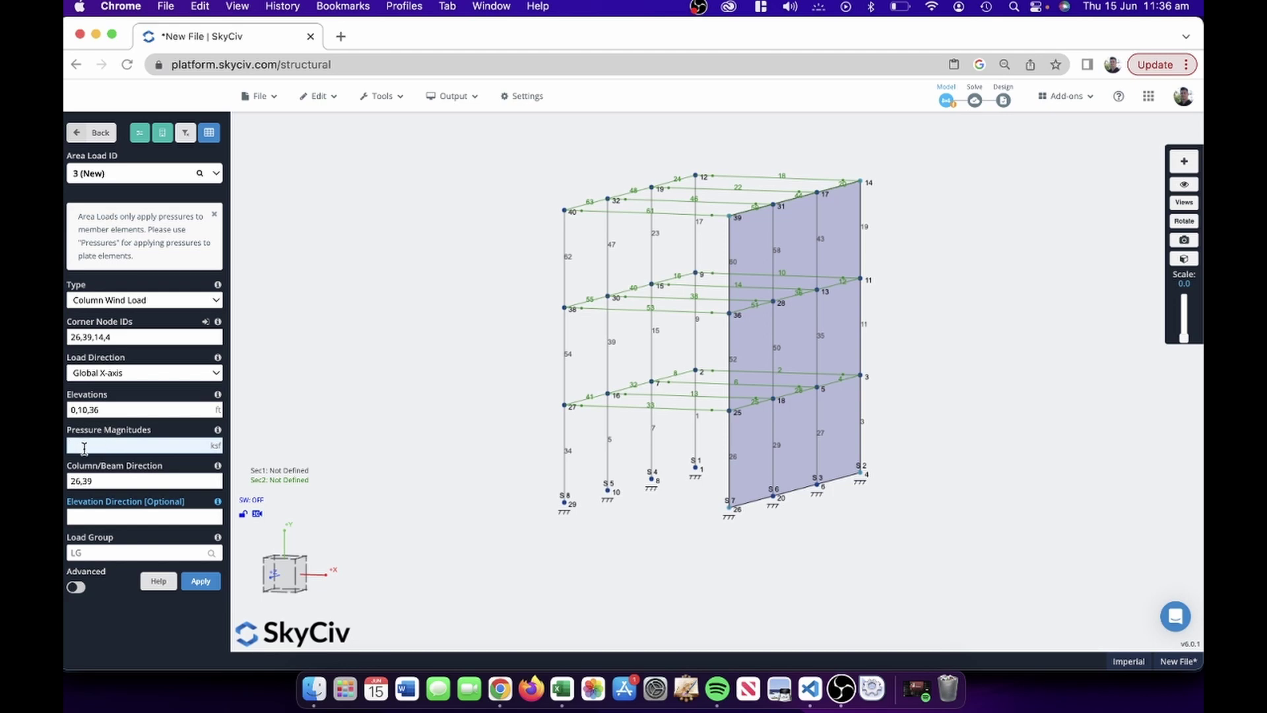
{"action": "type", "text": "0.25,0.5"}
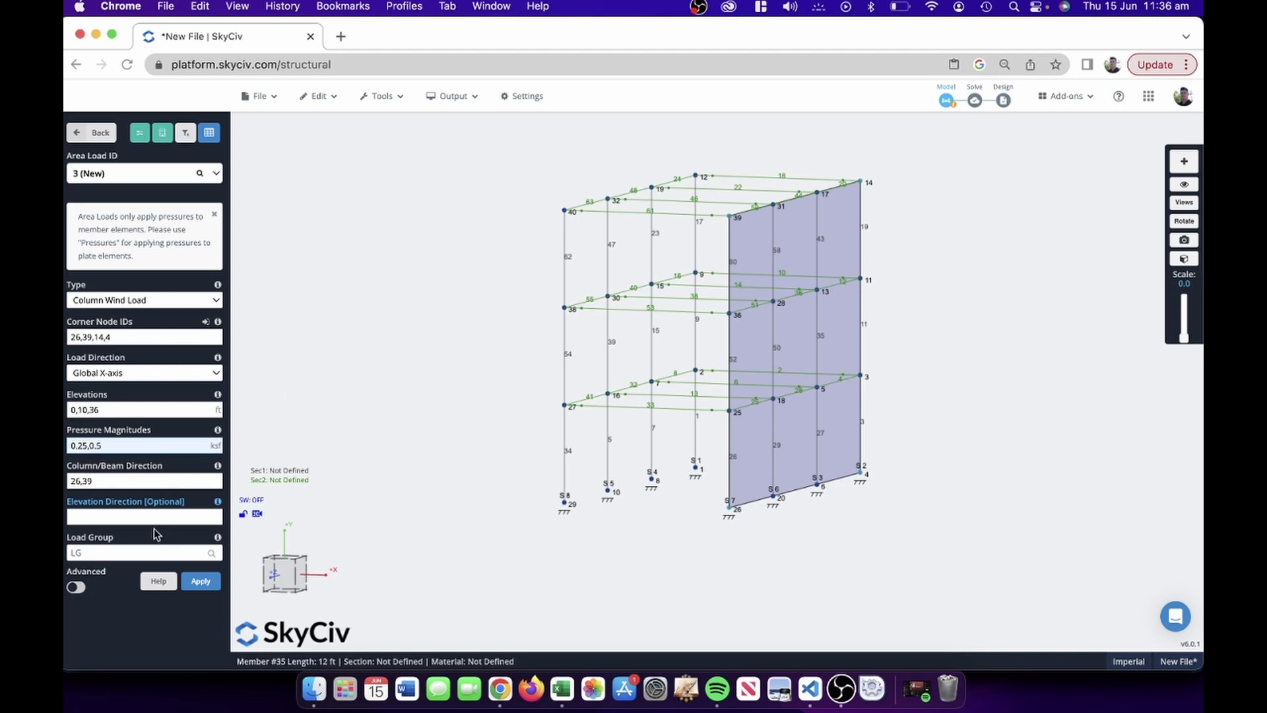
{"action": "key", "text": "Tab"}
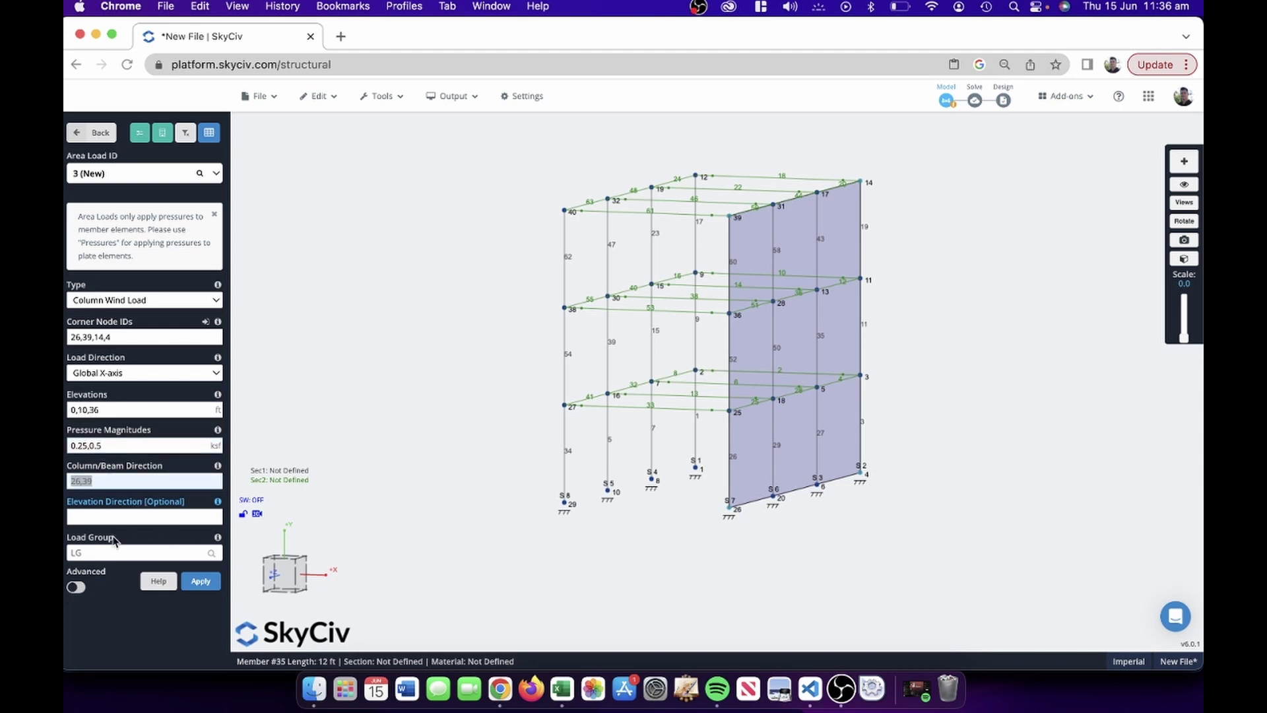
{"action": "left_click", "coordinate": [101, 553]}
{"action": "type", "text": "WindLoad"}
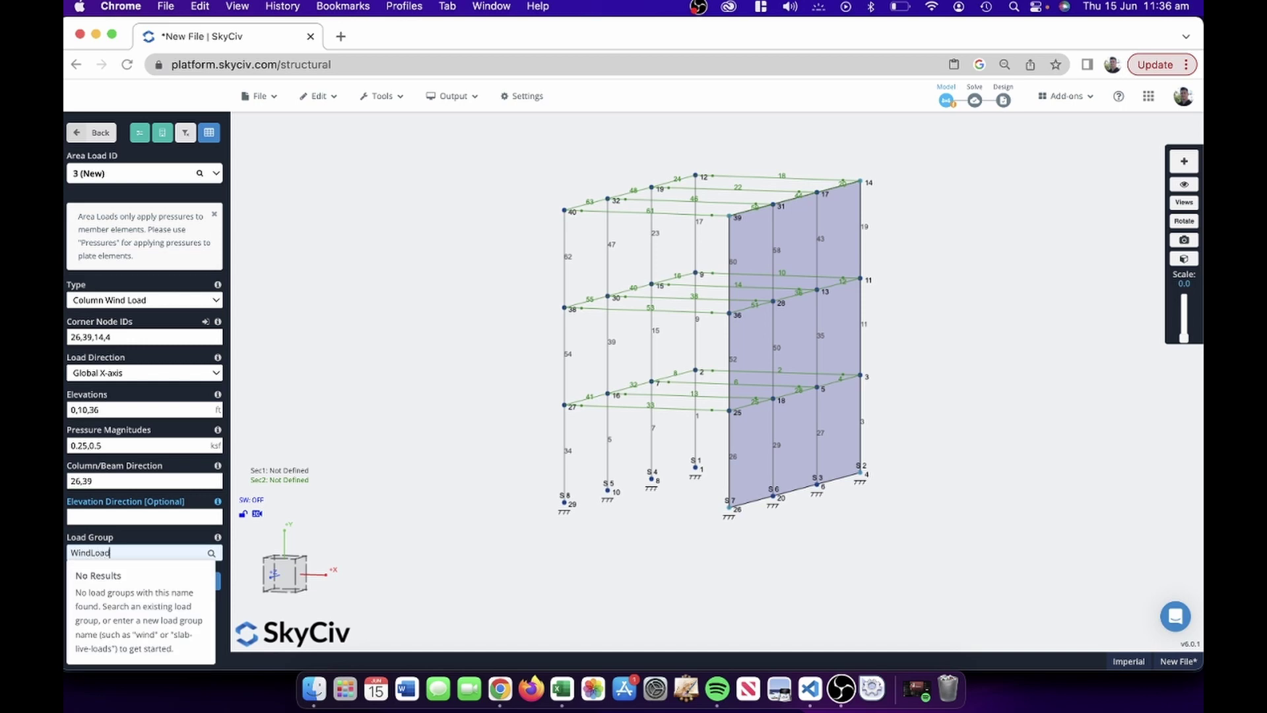
{"action": "key", "text": "Return"}
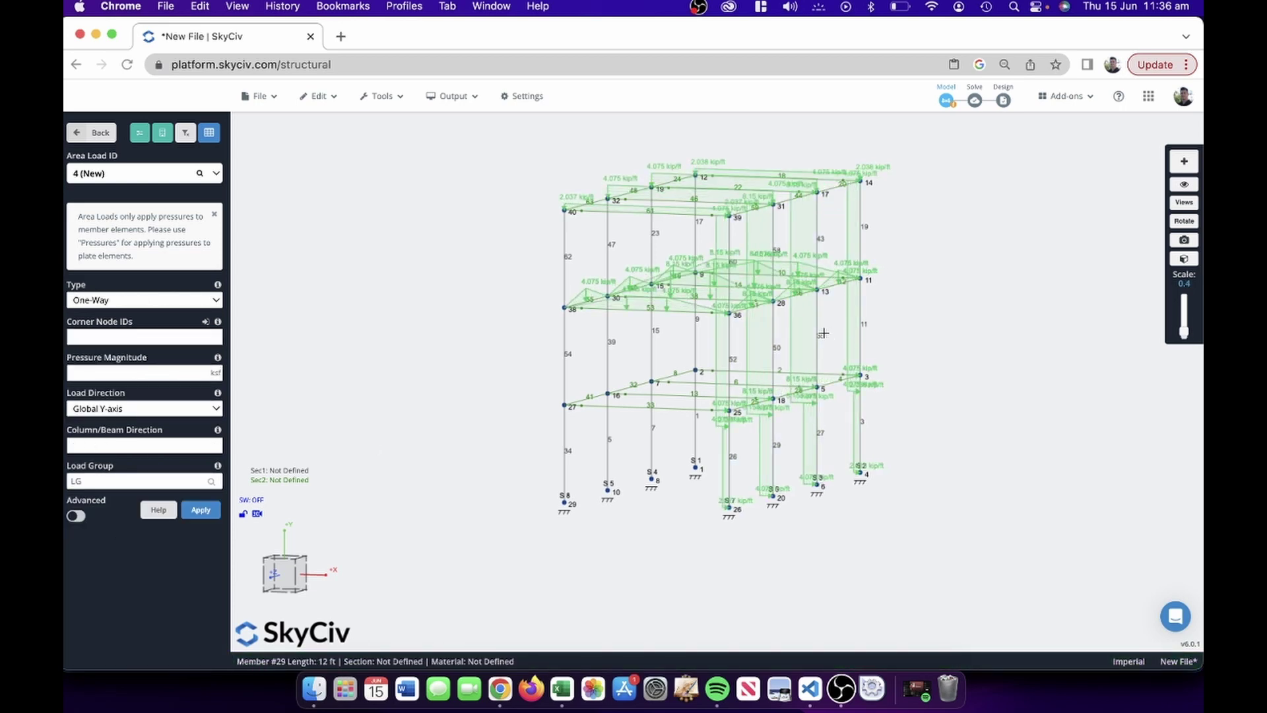
Reverse the column wind load by setting its pressure magnitudes to -0.25 and -0.5 ksf, and check it on the frame
{"action": "left_click", "coordinate": [800, 330]}
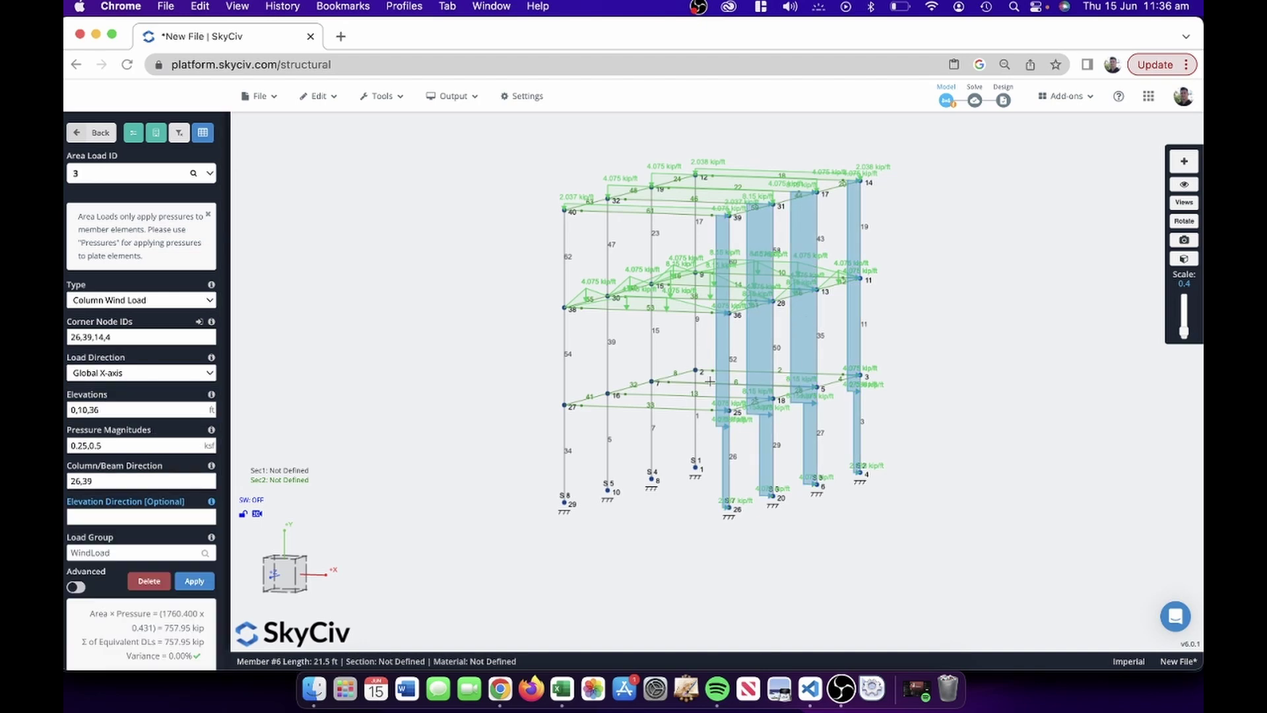
{"action": "left_click", "coordinate": [89, 445]}
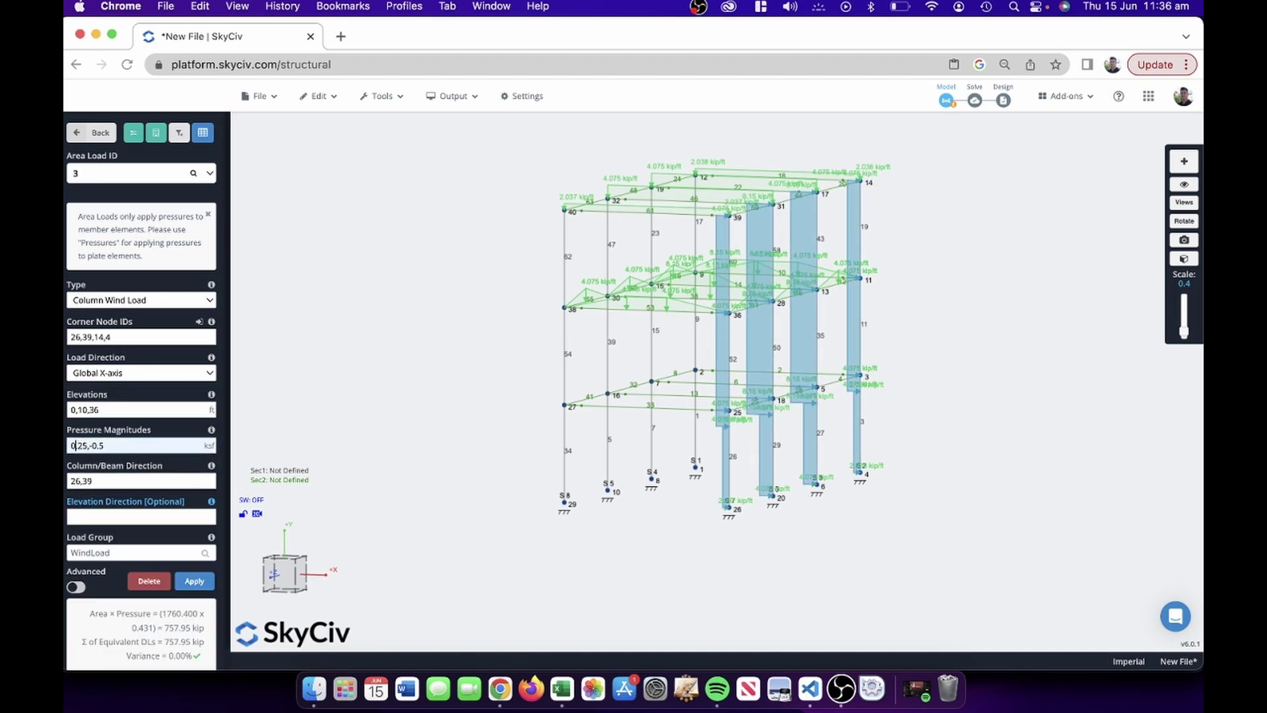
{"action": "left_click", "coordinate": [520, 403]}
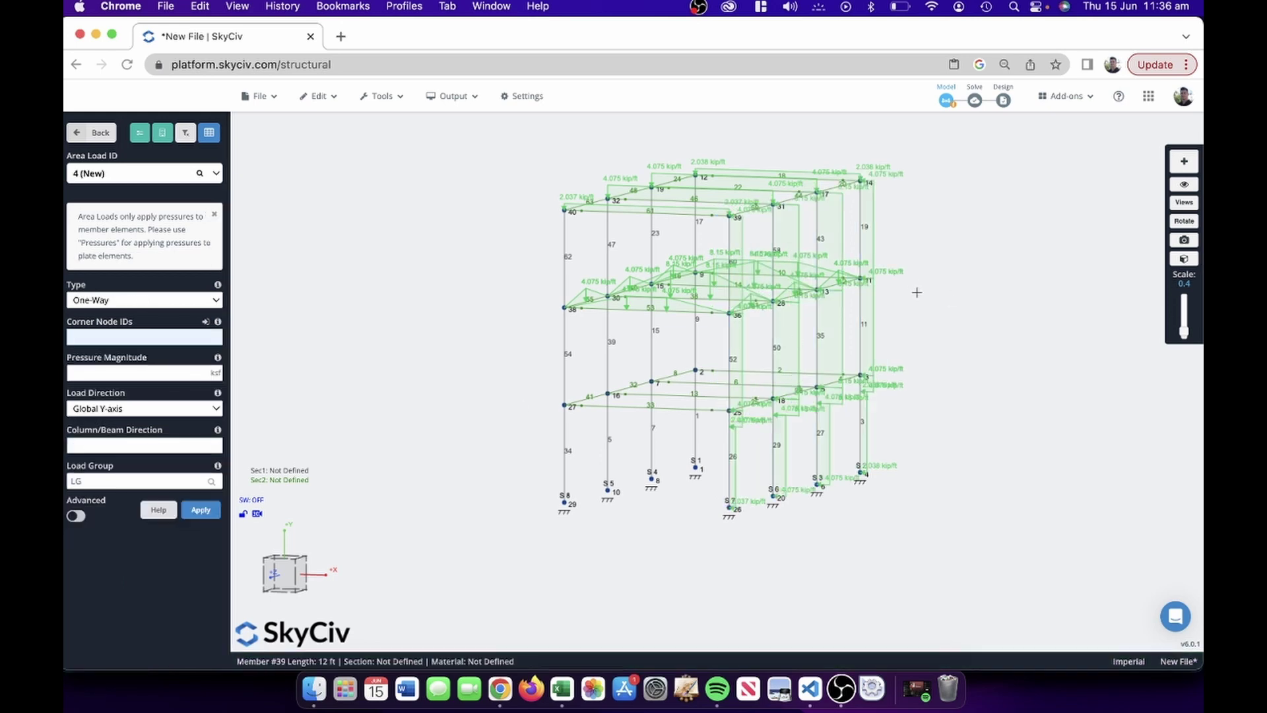
{"action": "mouse_move", "coordinate": [914, 288]}
{"action": "left_mouse_down"}
{"action": "mouse_move", "coordinate": [949, 278]}
{"action": "mouse_move", "coordinate": [927, 298]}
{"action": "left_mouse_up"}
{"action": "left_click_drag", "start_coordinate": [922, 447], "coordinate": [830, 430]}
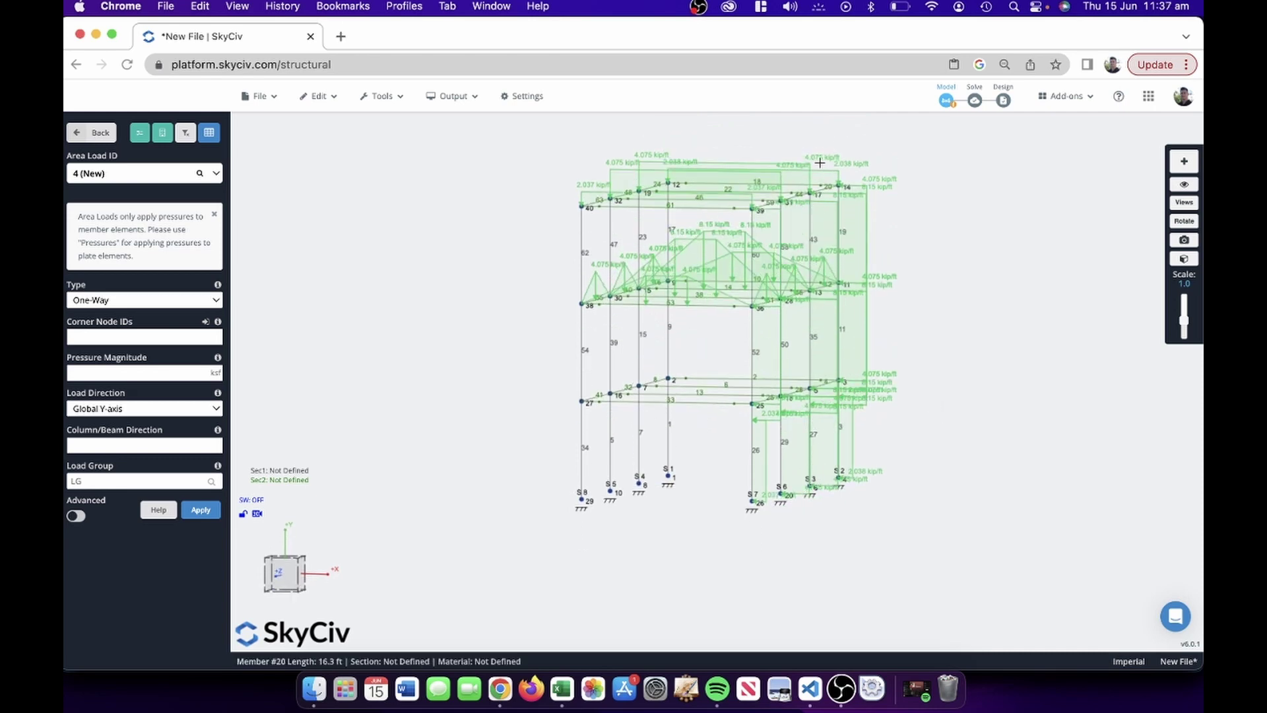
{"action": "left_click", "coordinate": [865, 215]}
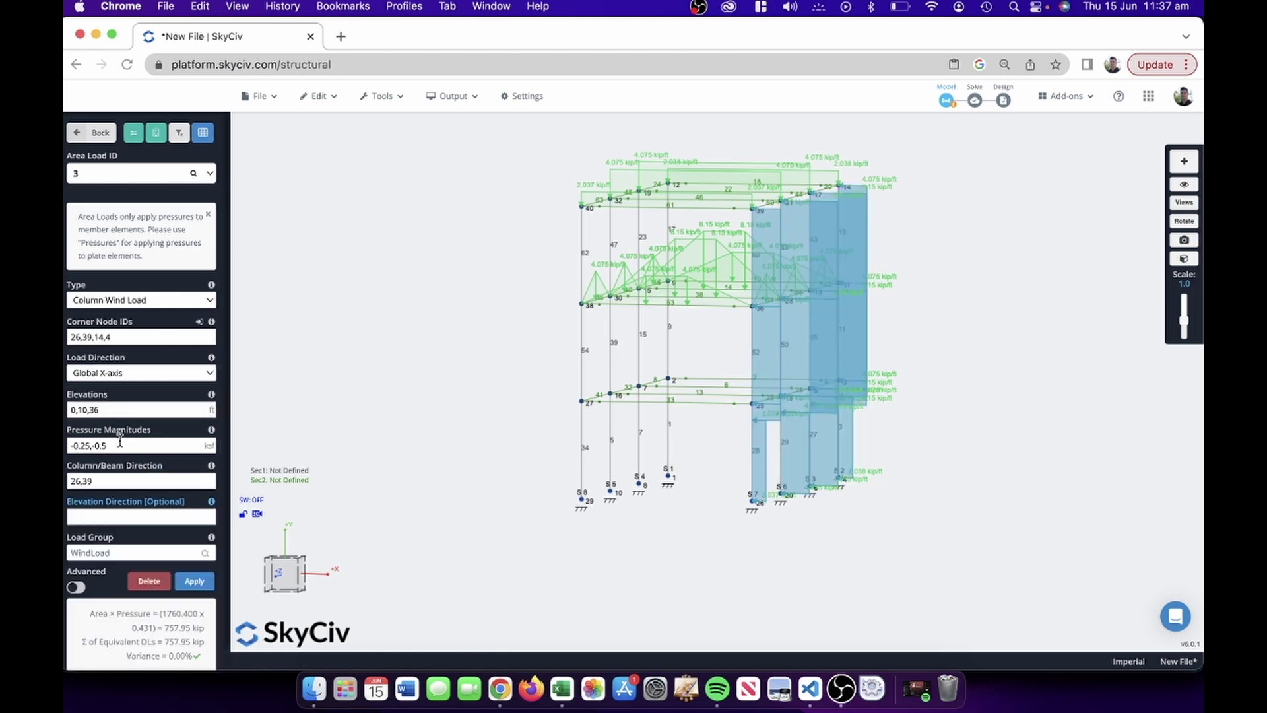
{"action": "left_click", "coordinate": [99, 134]}
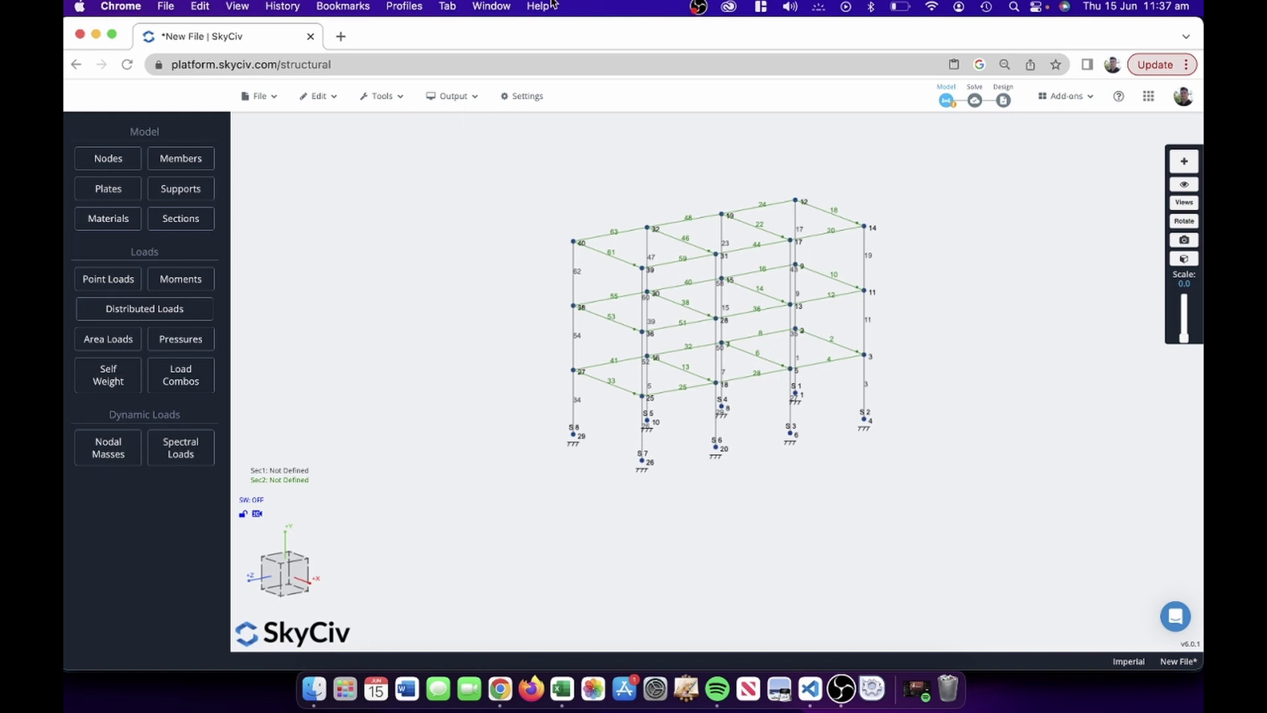
Define section 1 as the American AISC W12x50 shape in Structural Steel from the section database
{"action": "left_click", "coordinate": [259, 472]}
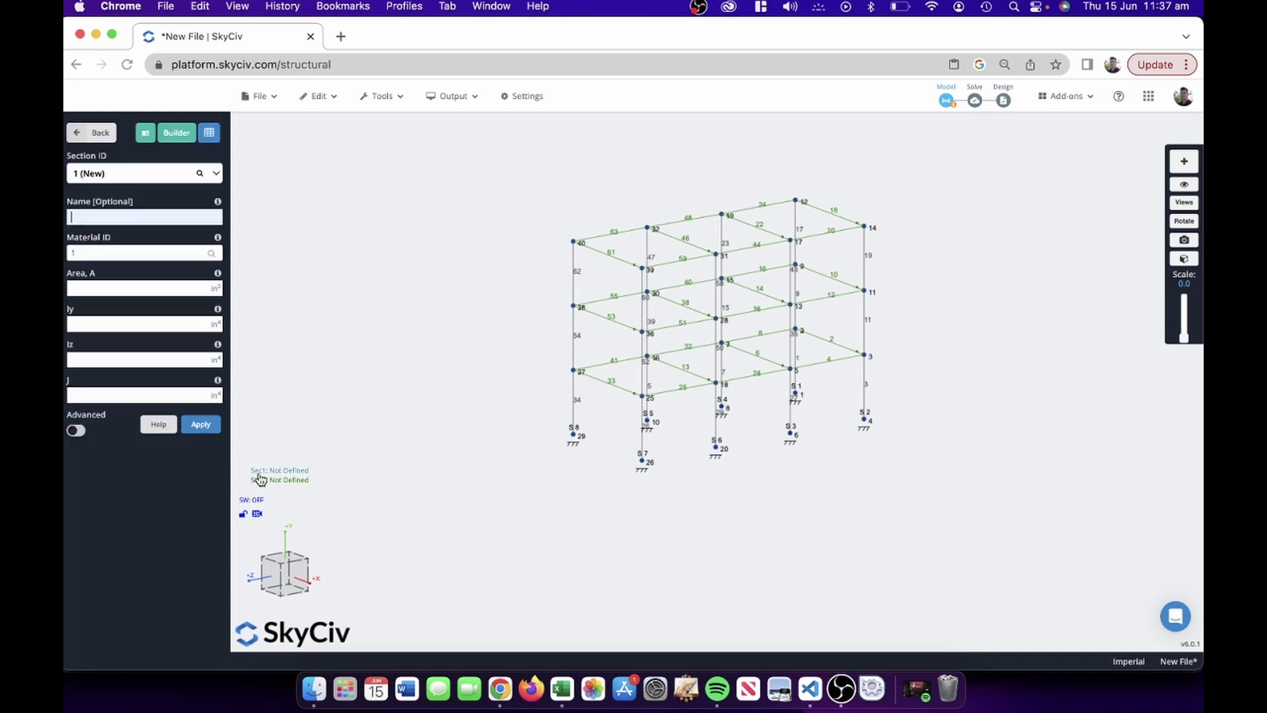
{"action": "left_click", "coordinate": [147, 134]}
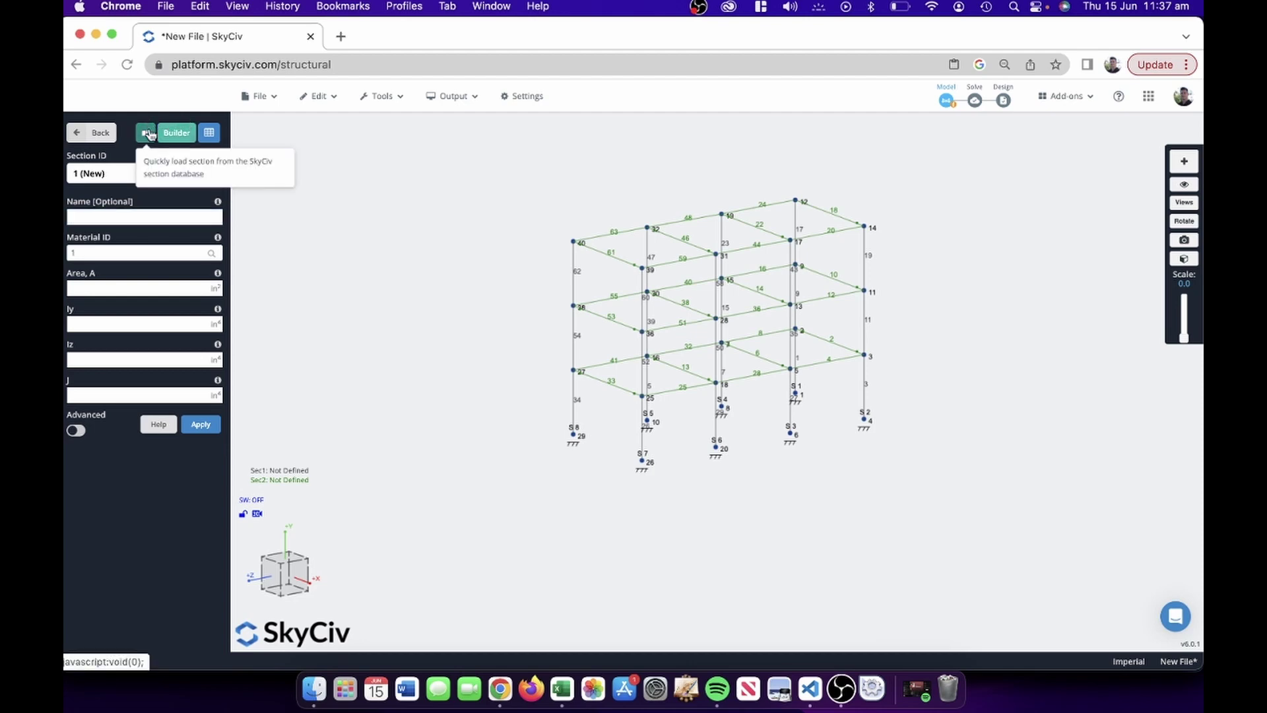
{"action": "left_click", "coordinate": [553, 274]}
{"action": "type", "text": "W"}
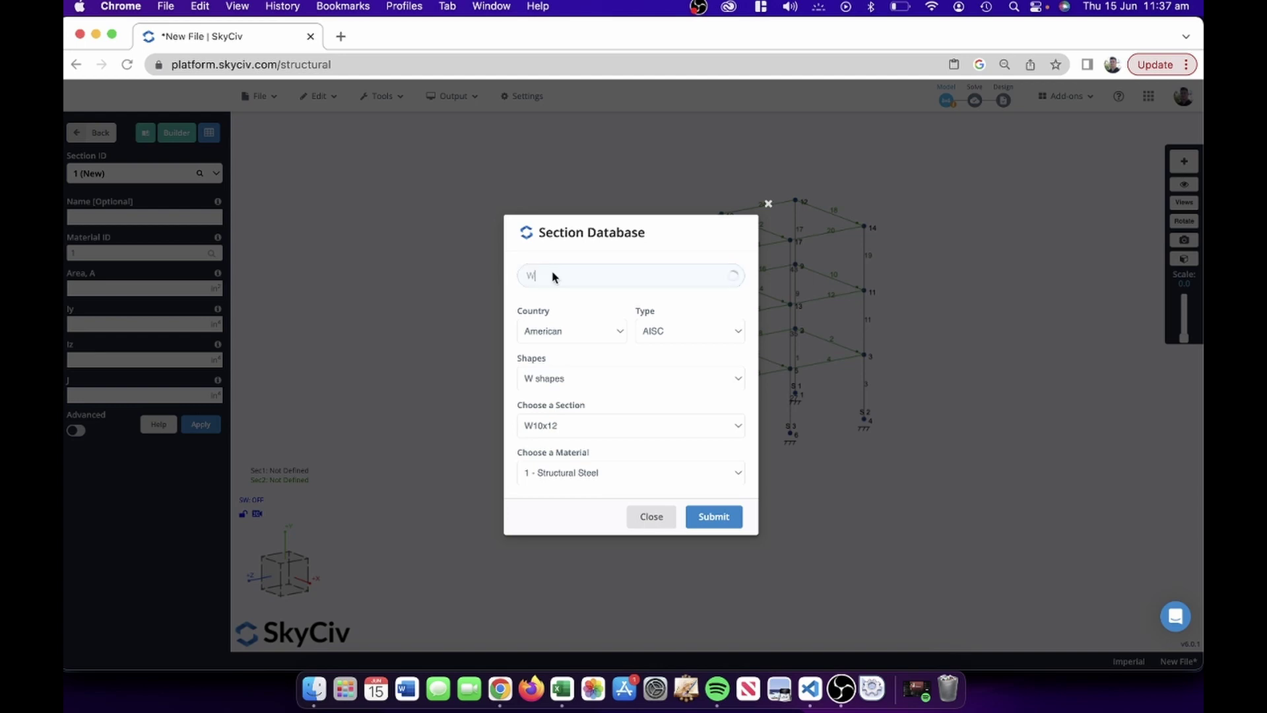
{"action": "type", "text": "12x50"}
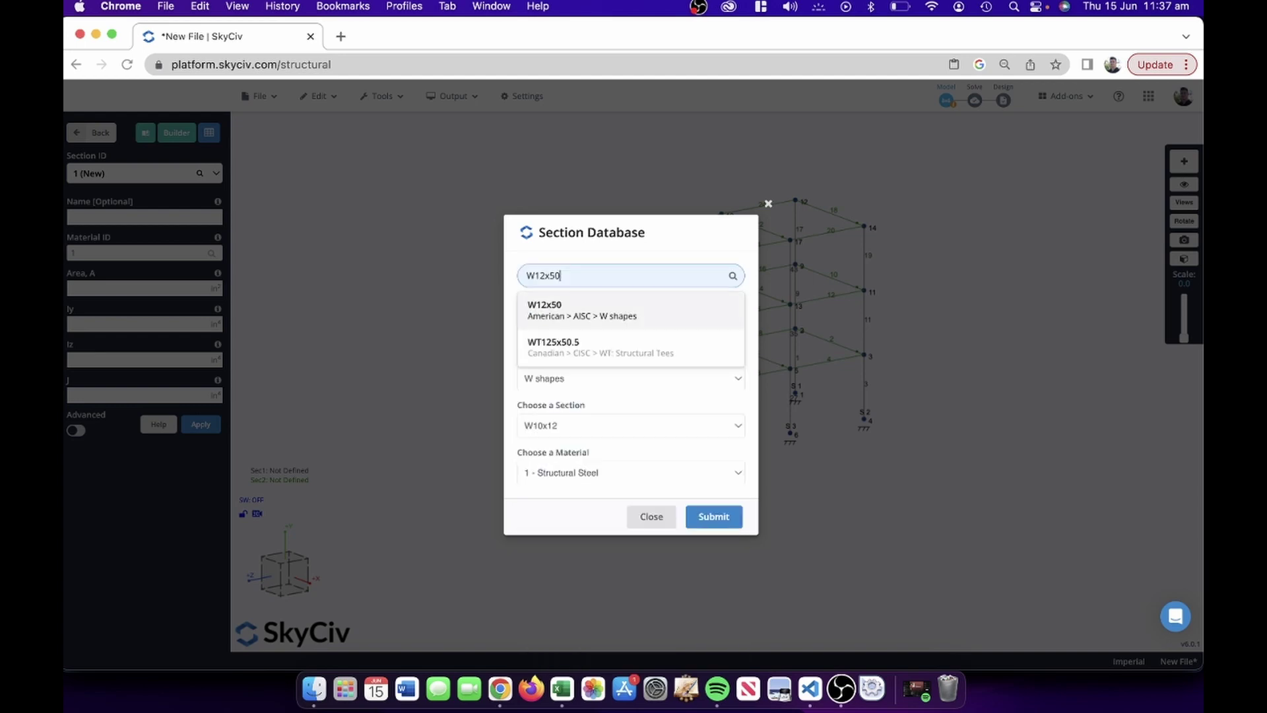
{"action": "left_click", "coordinate": [544, 303]}
{"action": "left_click", "coordinate": [712, 521]}
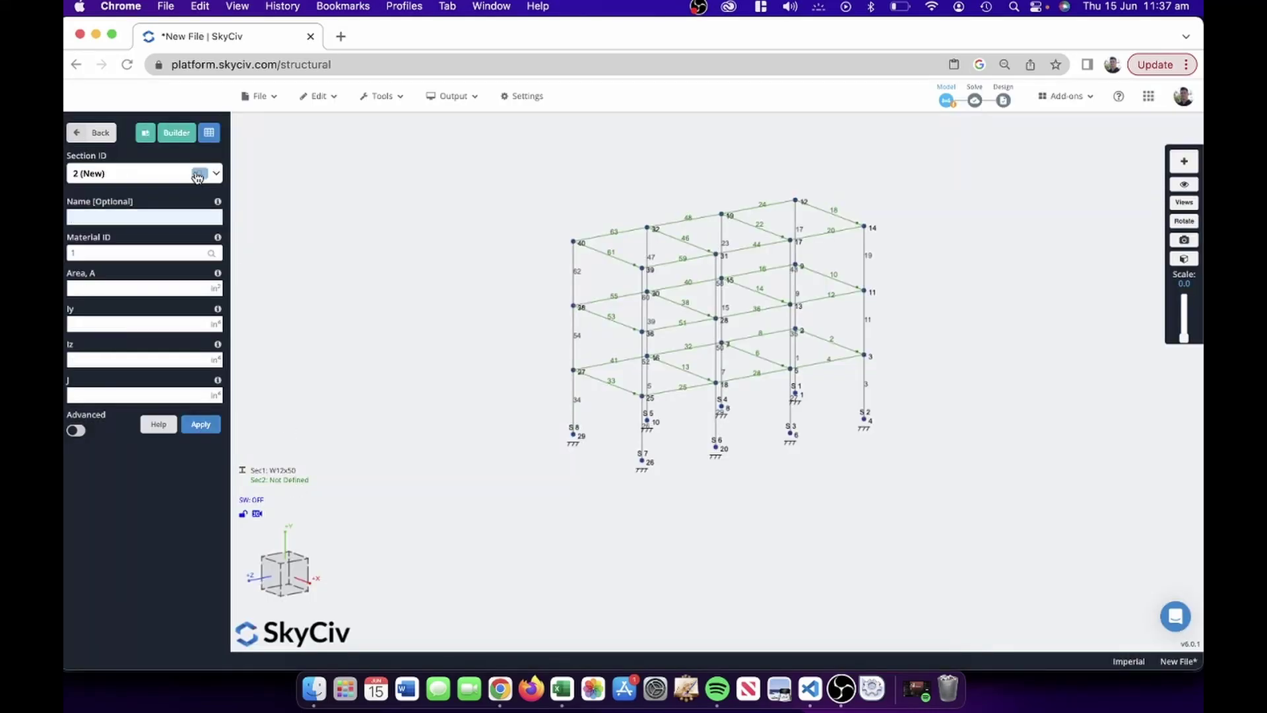
Define section 2 as the American AISC W10x12 shape from the section database
{"action": "left_click", "coordinate": [145, 133]}
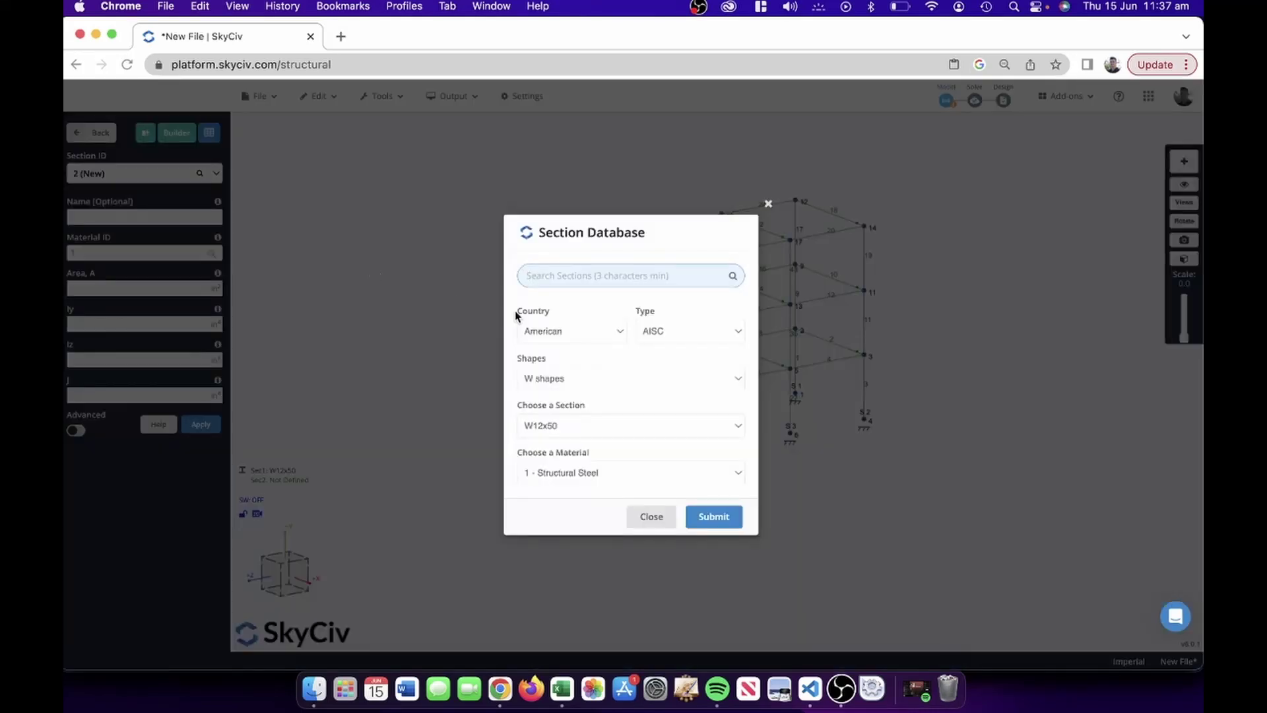
{"action": "left_click", "coordinate": [547, 276]}
{"action": "type", "text": "W10x12"}
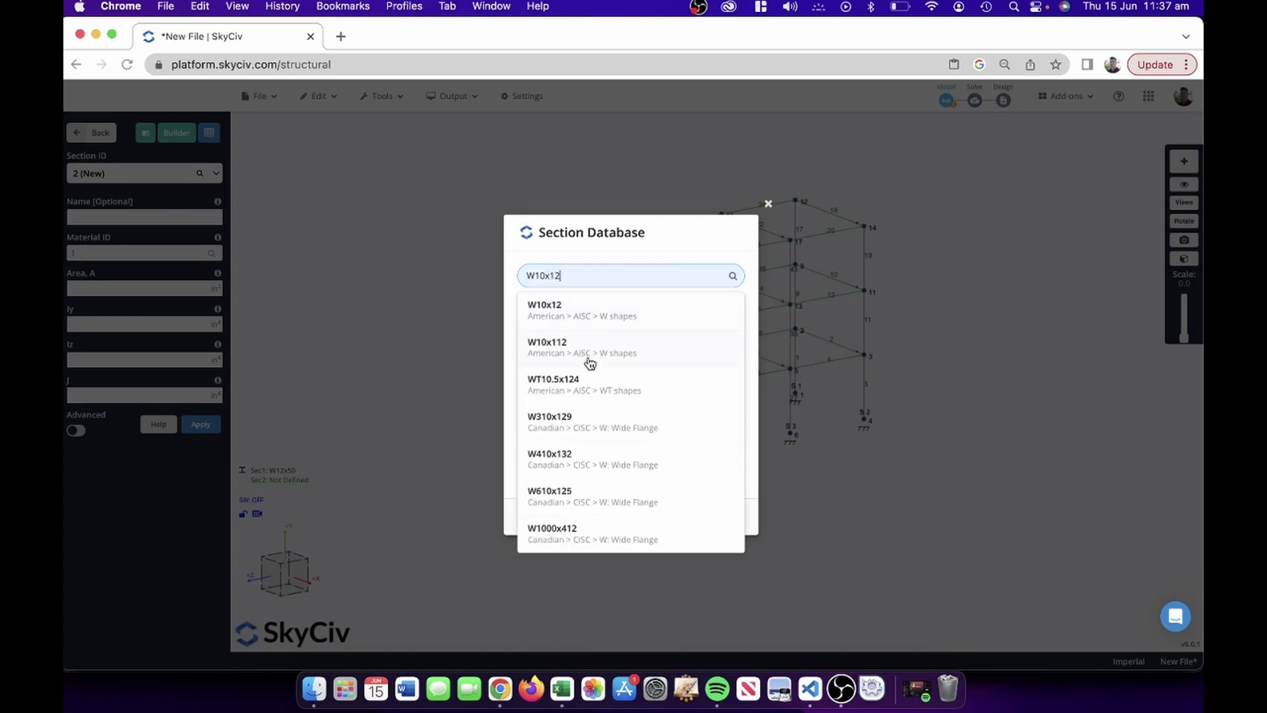
{"action": "left_click", "coordinate": [580, 310]}
{"action": "left_click", "coordinate": [723, 516]}
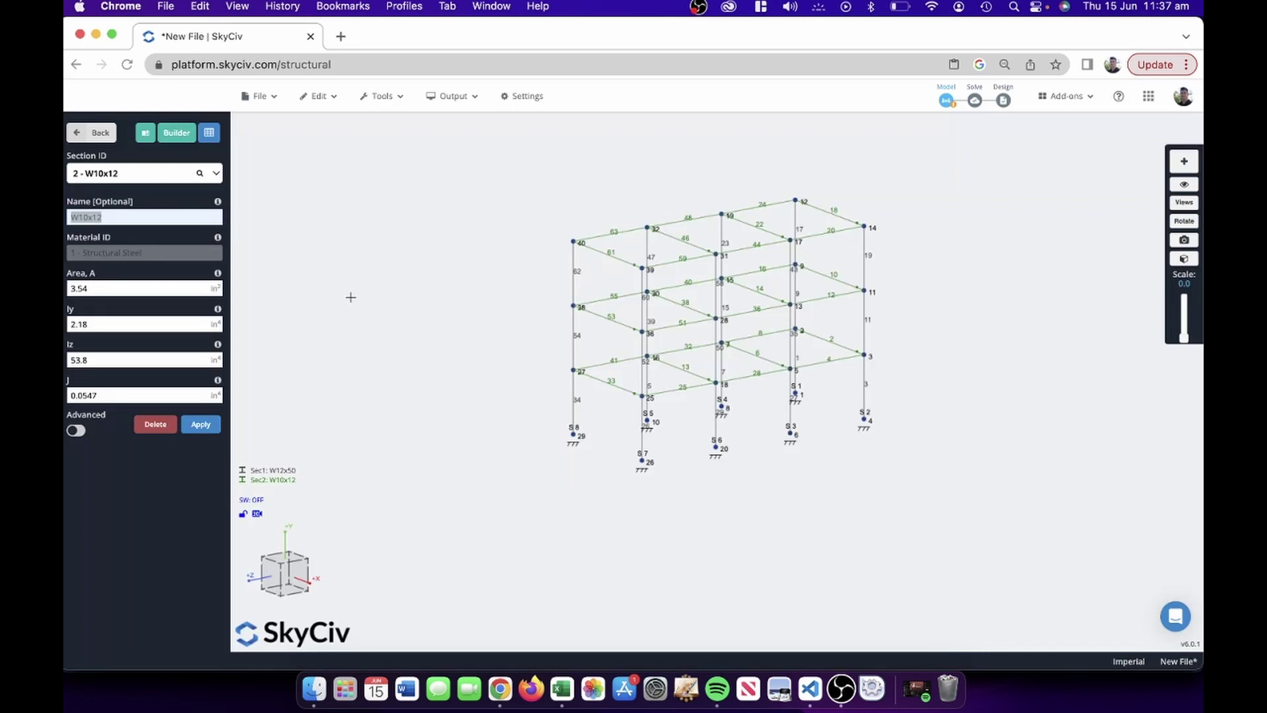
{"action": "left_click", "coordinate": [89, 134]}
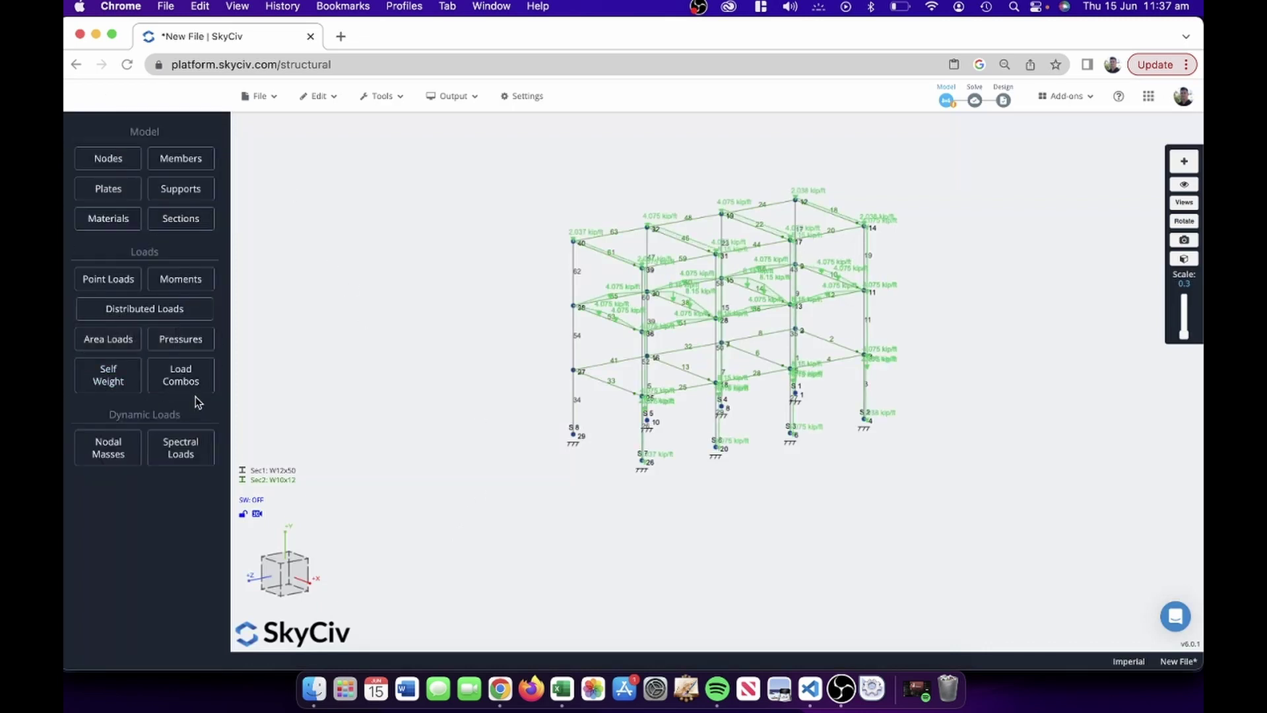
Generate and import United States ASCE 7-16 ASD load combinations, assigning DeadLoad to dead, LiveLoad to live and WindLoad to wind
{"action": "left_click", "coordinate": [183, 373]}
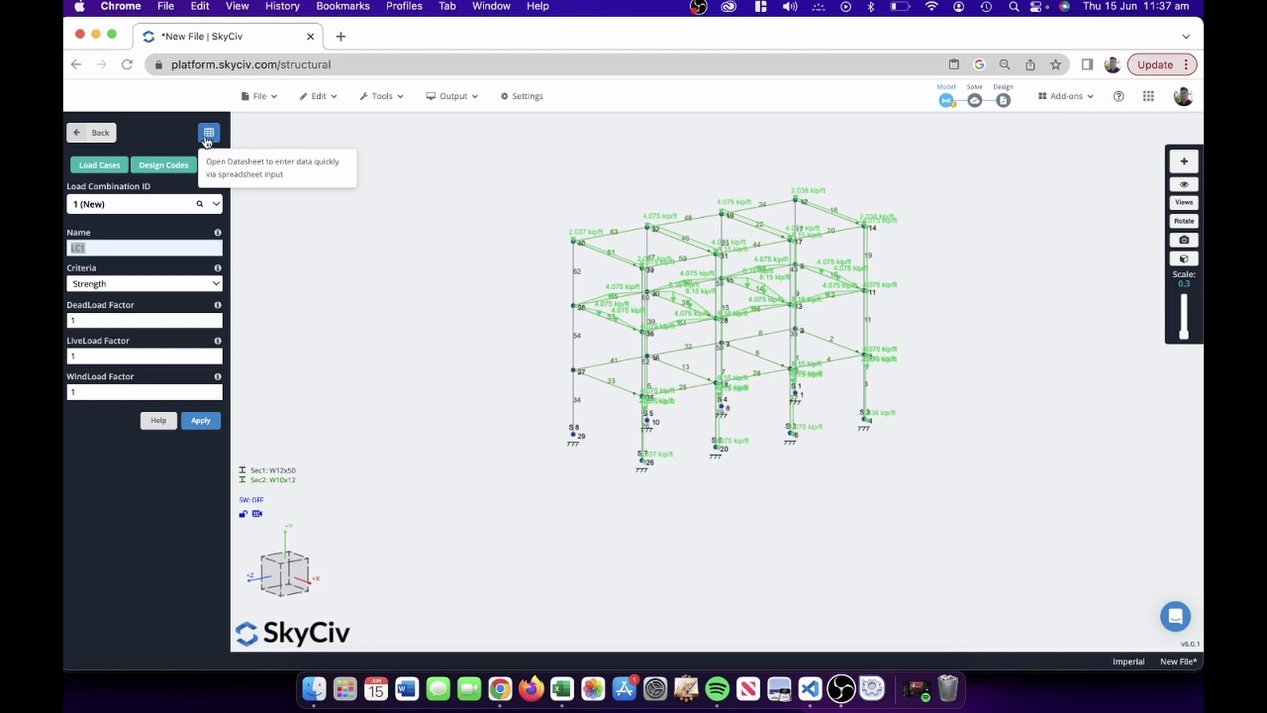
{"action": "left_click", "coordinate": [174, 165]}
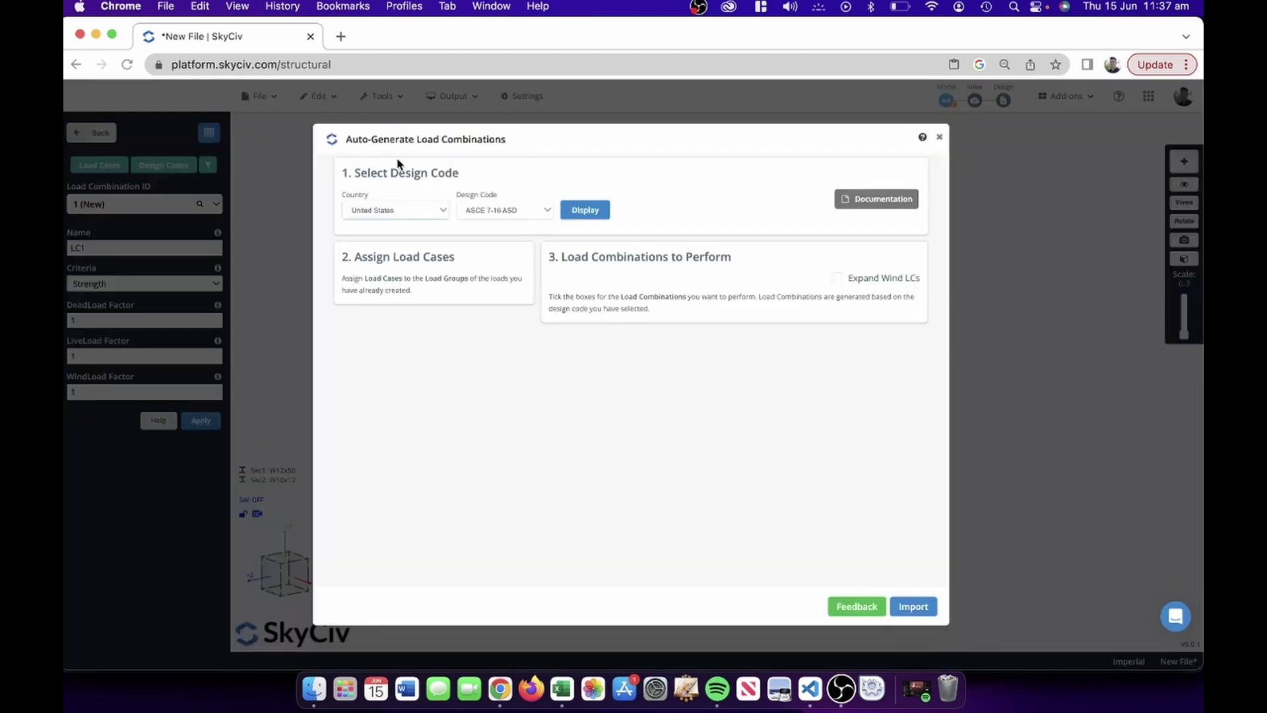
{"action": "left_click", "coordinate": [578, 209]}
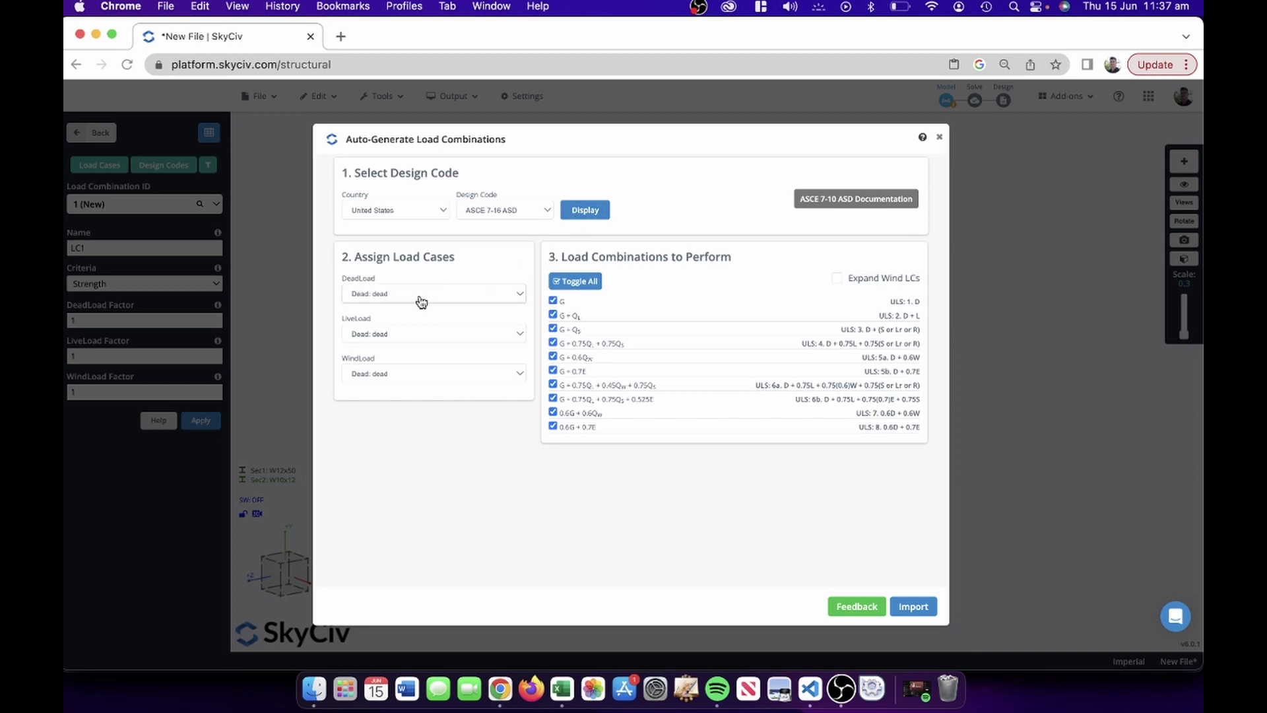
{"action": "left_click", "coordinate": [369, 333]}
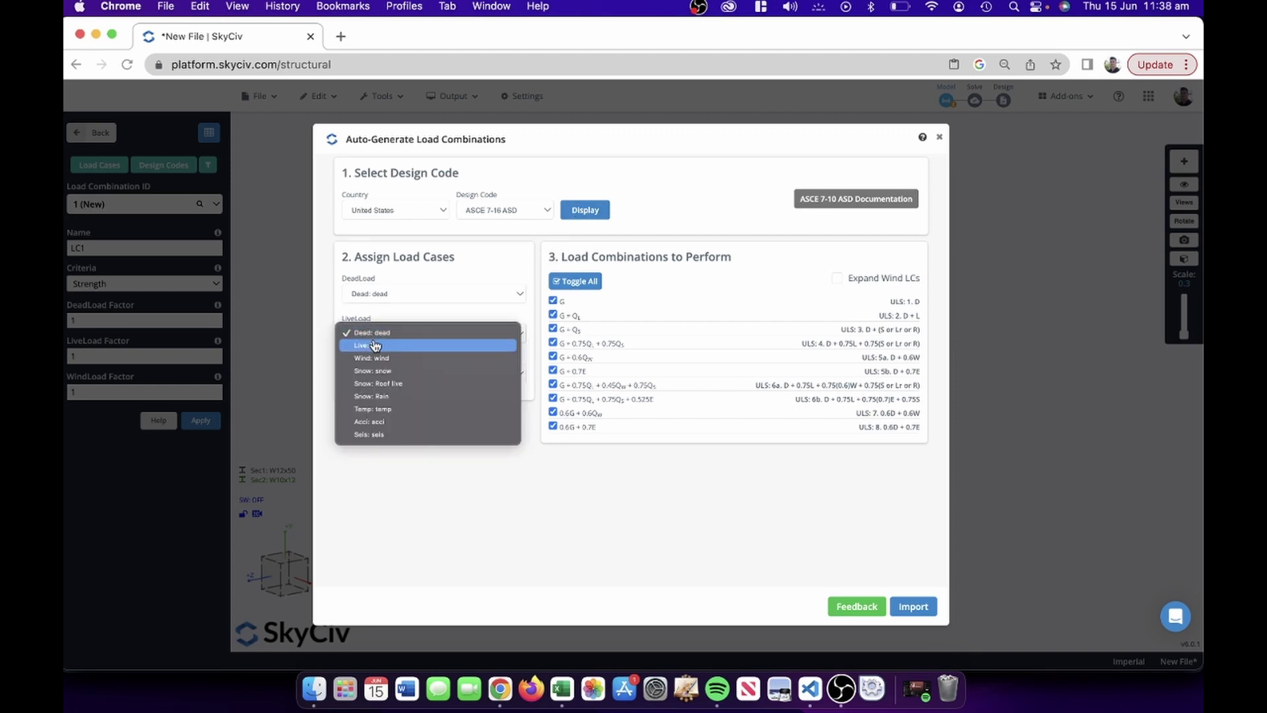
{"action": "left_click", "coordinate": [375, 345]}
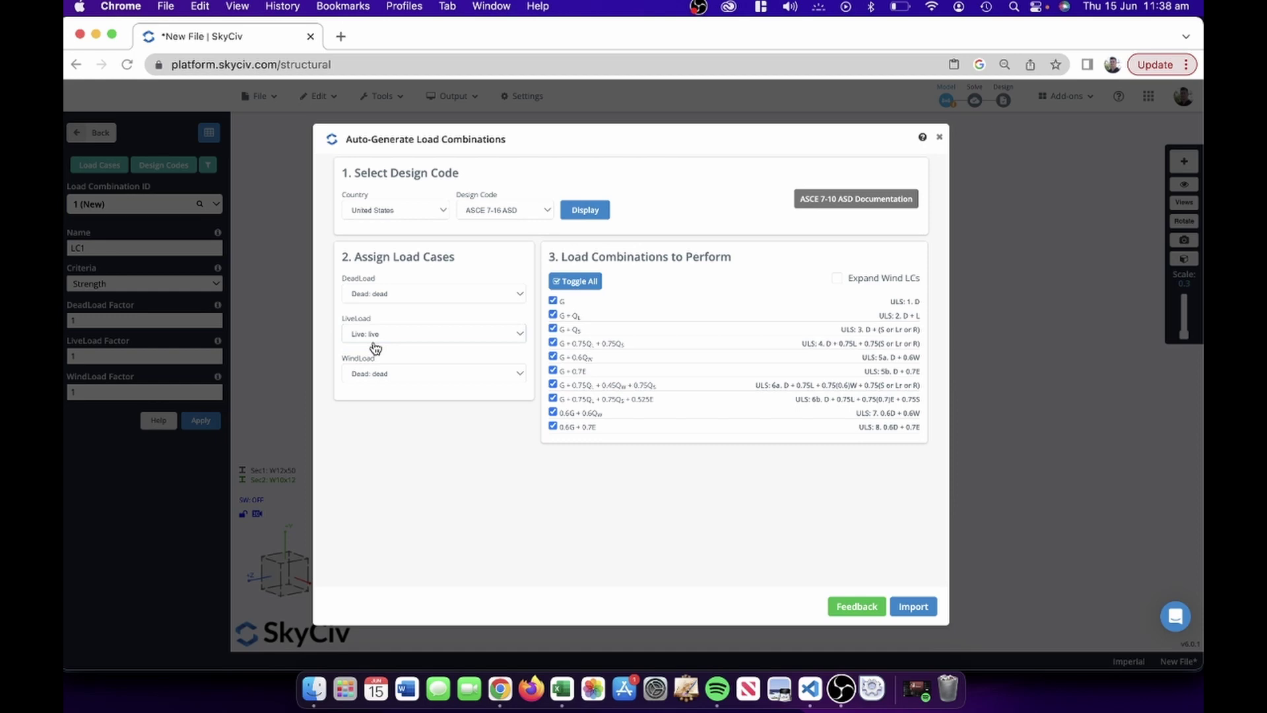
{"action": "left_click", "coordinate": [370, 374]}
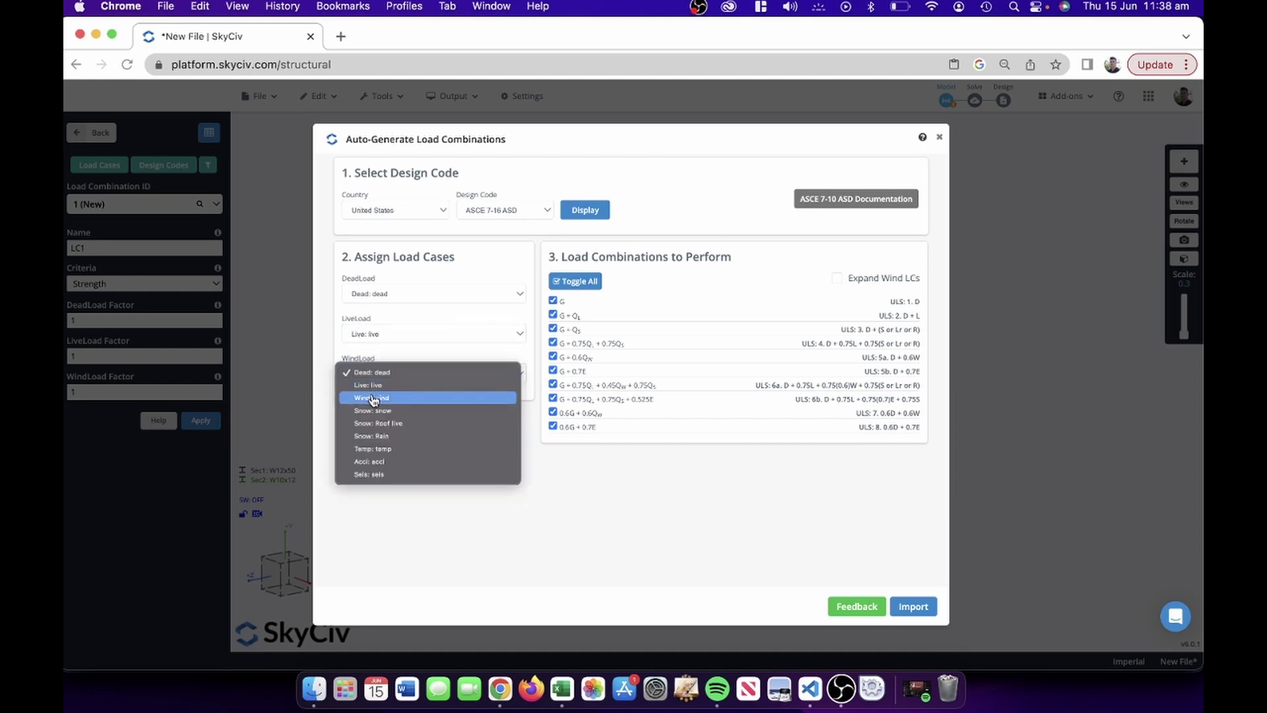
{"action": "left_click", "coordinate": [374, 399]}
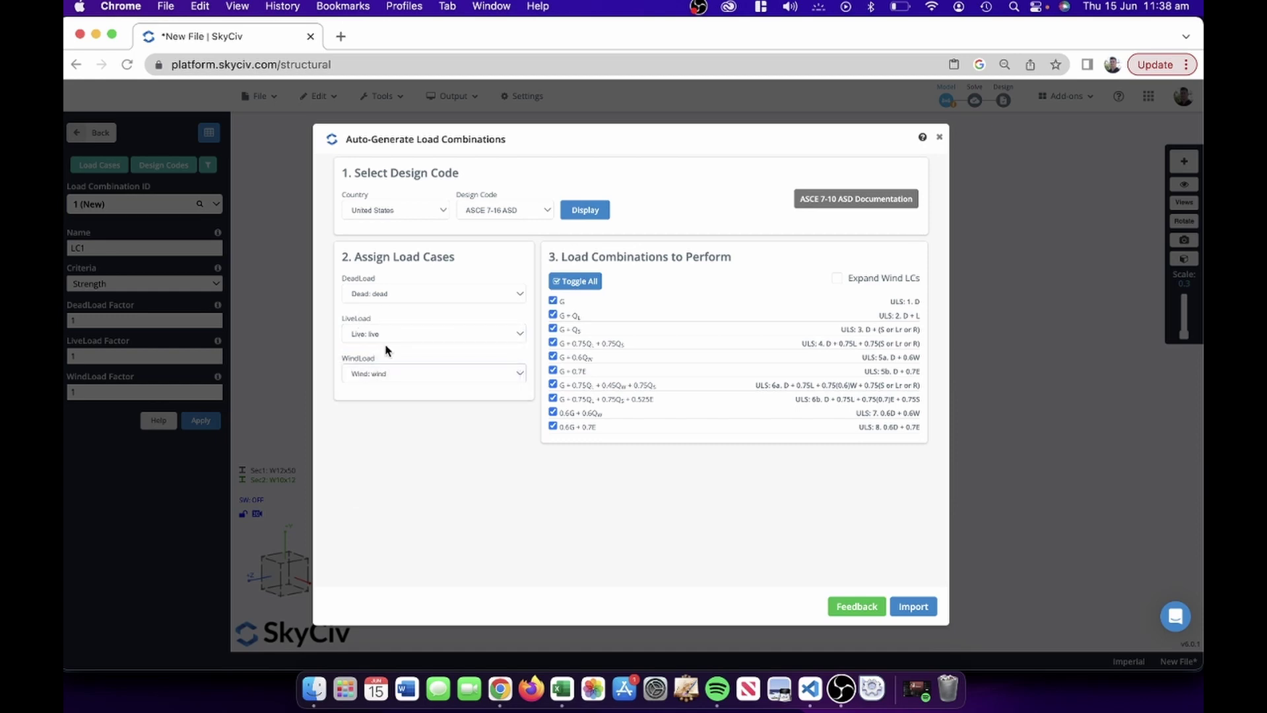
{"action": "left_click", "coordinate": [911, 606]}
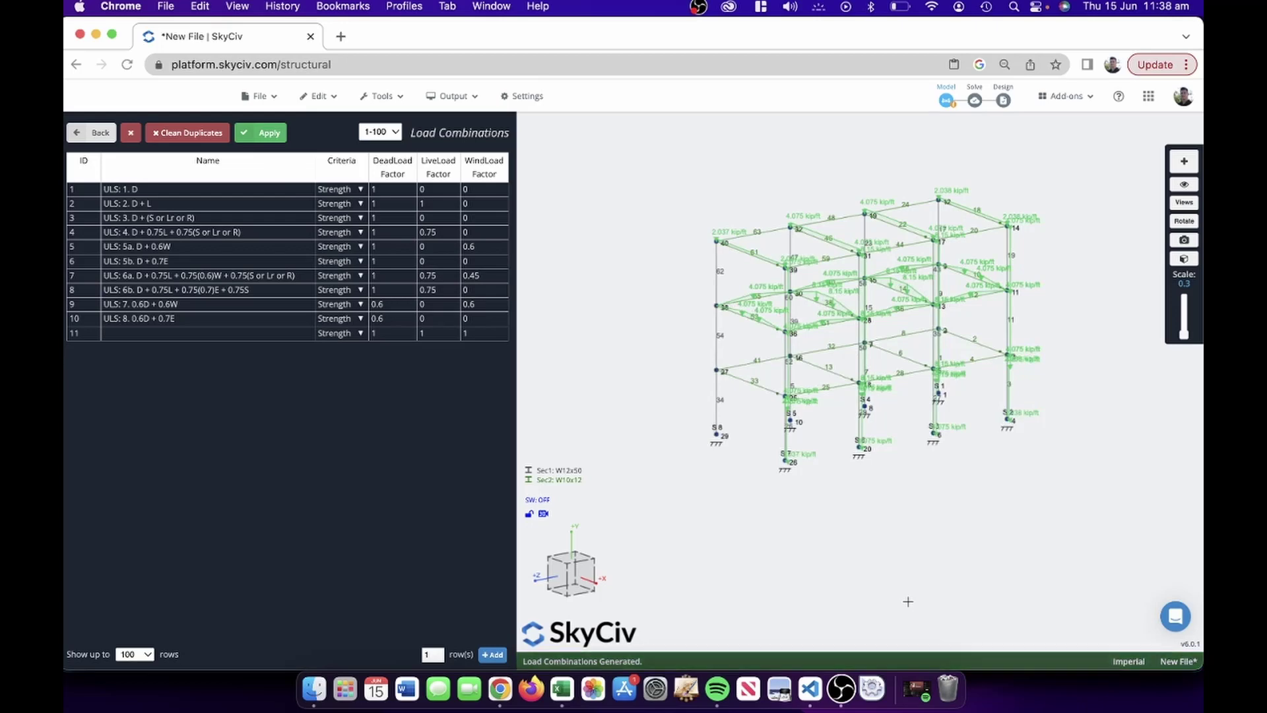
{"action": "left_click", "coordinate": [96, 134]}
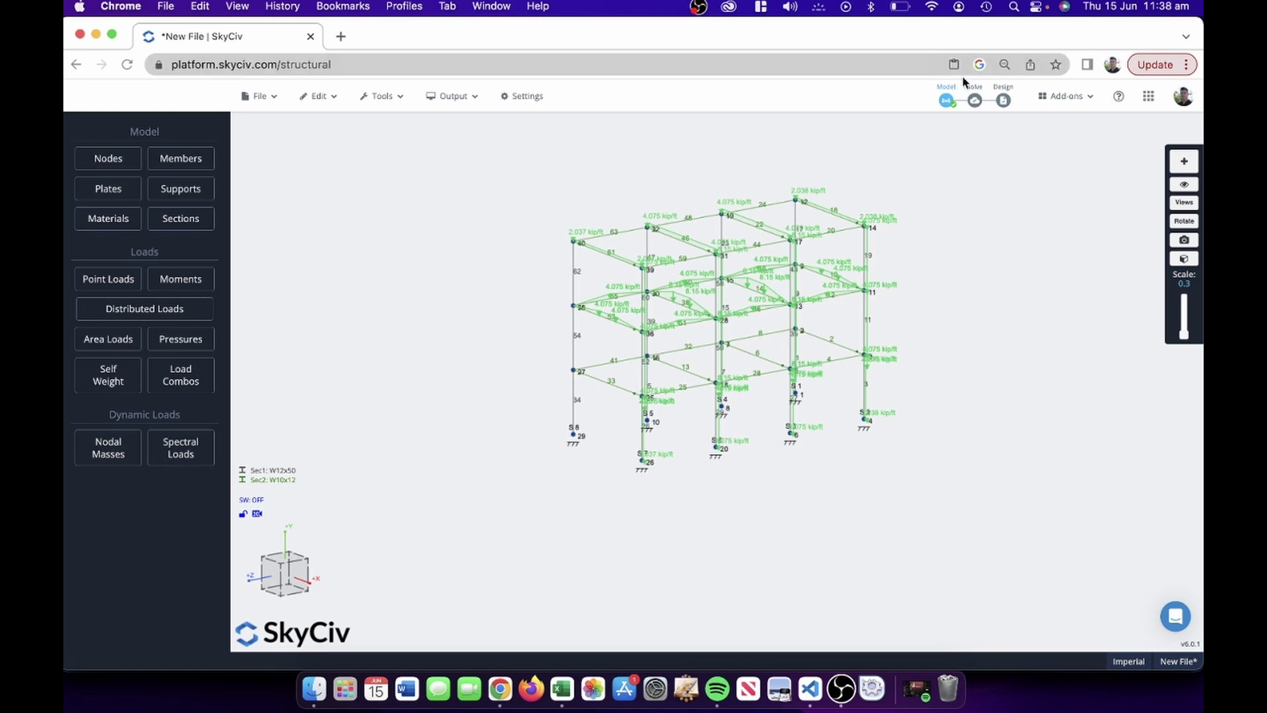
Solve the frame with a linear static analysis and select the Envelope Absolute Max results
{"action": "left_click", "coordinate": [980, 101]}
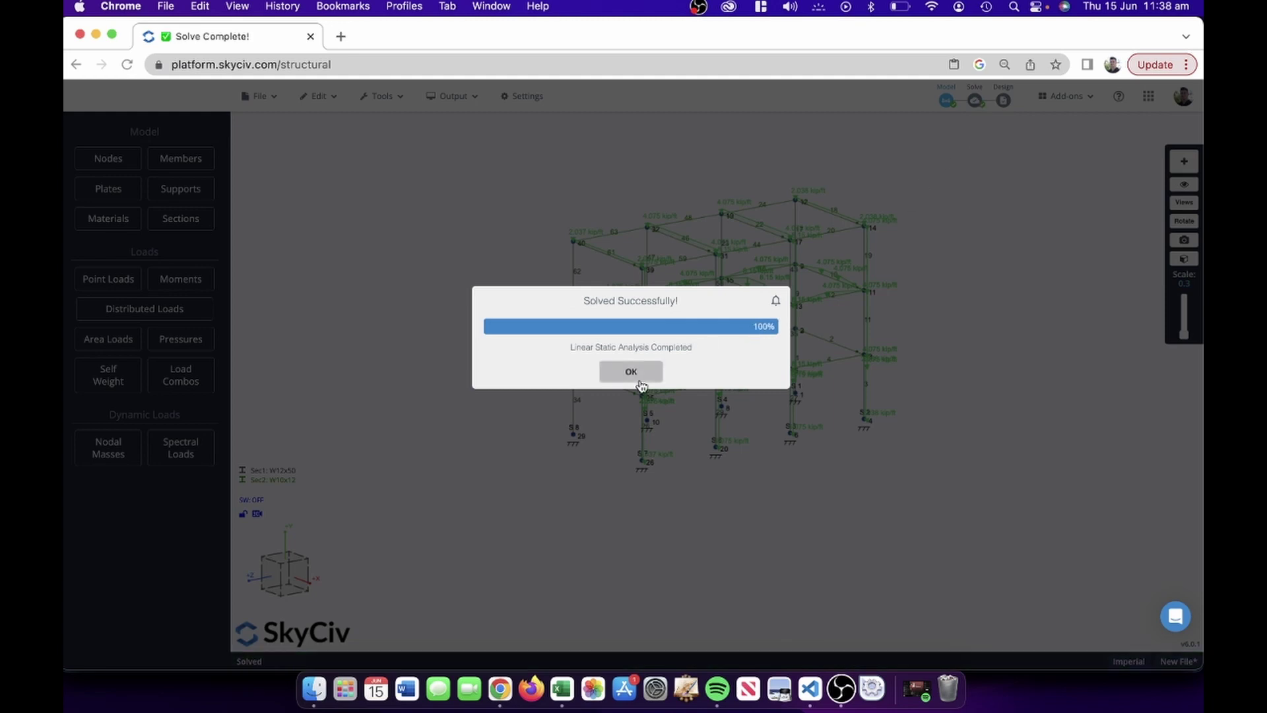
{"action": "left_click", "coordinate": [637, 371]}
{"action": "left_click", "coordinate": [141, 134]}
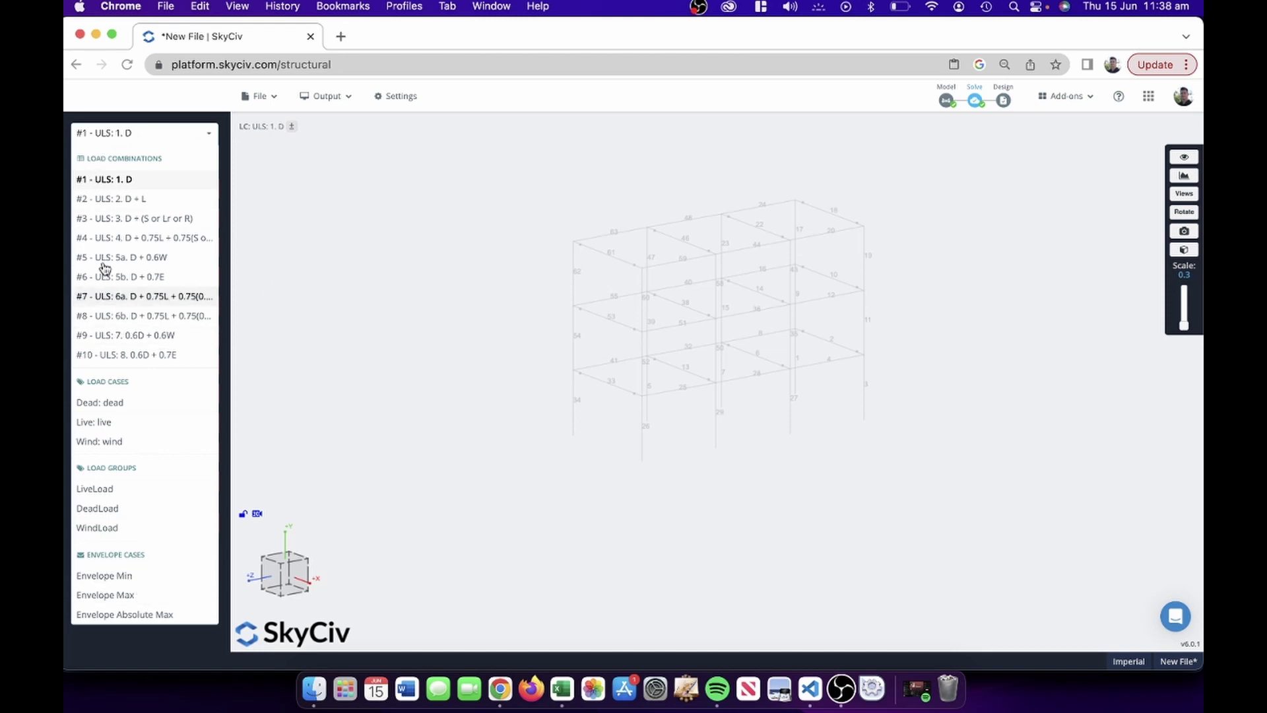
{"action": "left_click", "coordinate": [141, 620]}
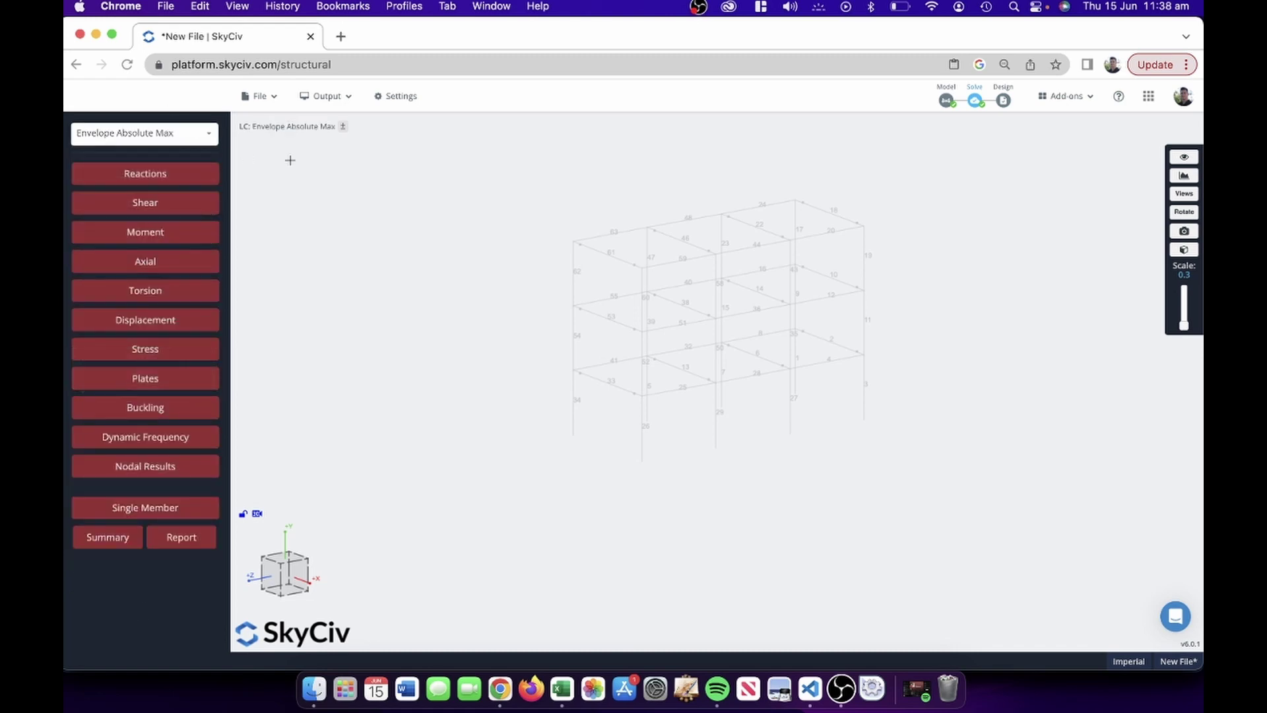
Display and examine the frame's bending moment diagram about Z, enlarging the diagram scale to 0.8, and hide it again
{"action": "left_click_drag", "start_coordinate": [401, 206], "coordinate": [406, 264]}
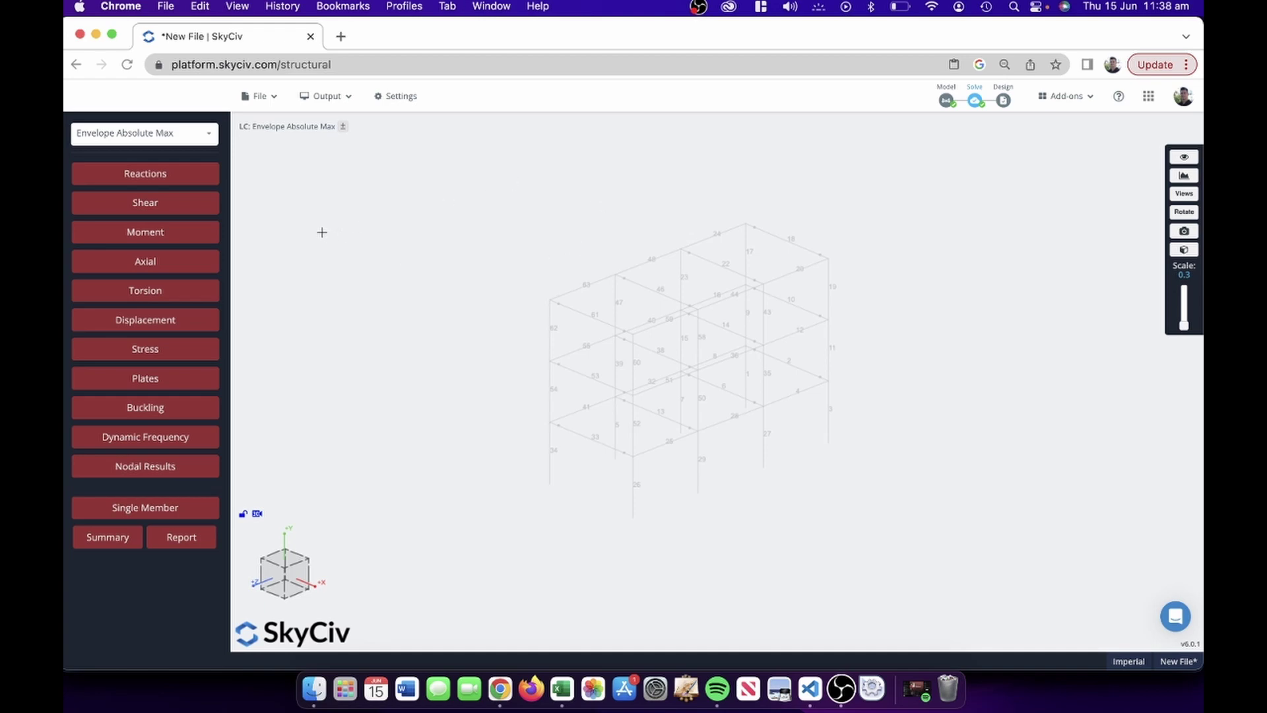
{"action": "left_click", "coordinate": [153, 233]}
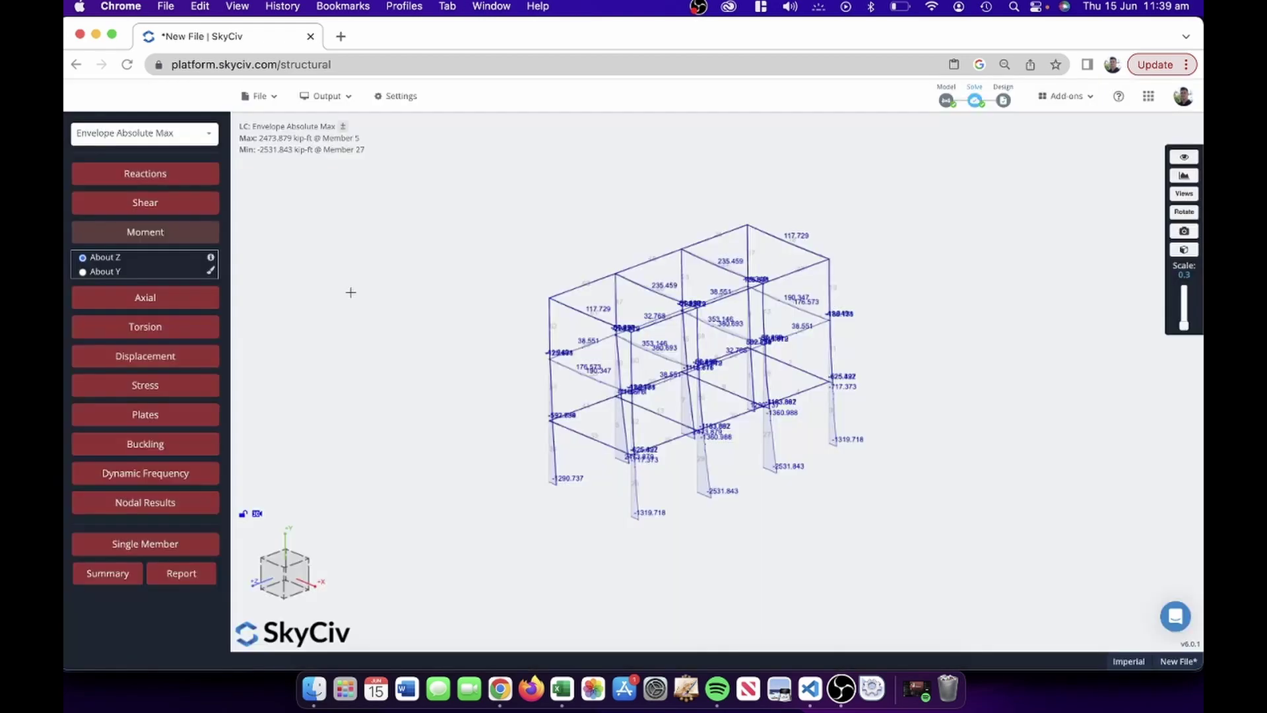
{"action": "left_click_drag", "start_coordinate": [366, 295], "coordinate": [420, 295]}
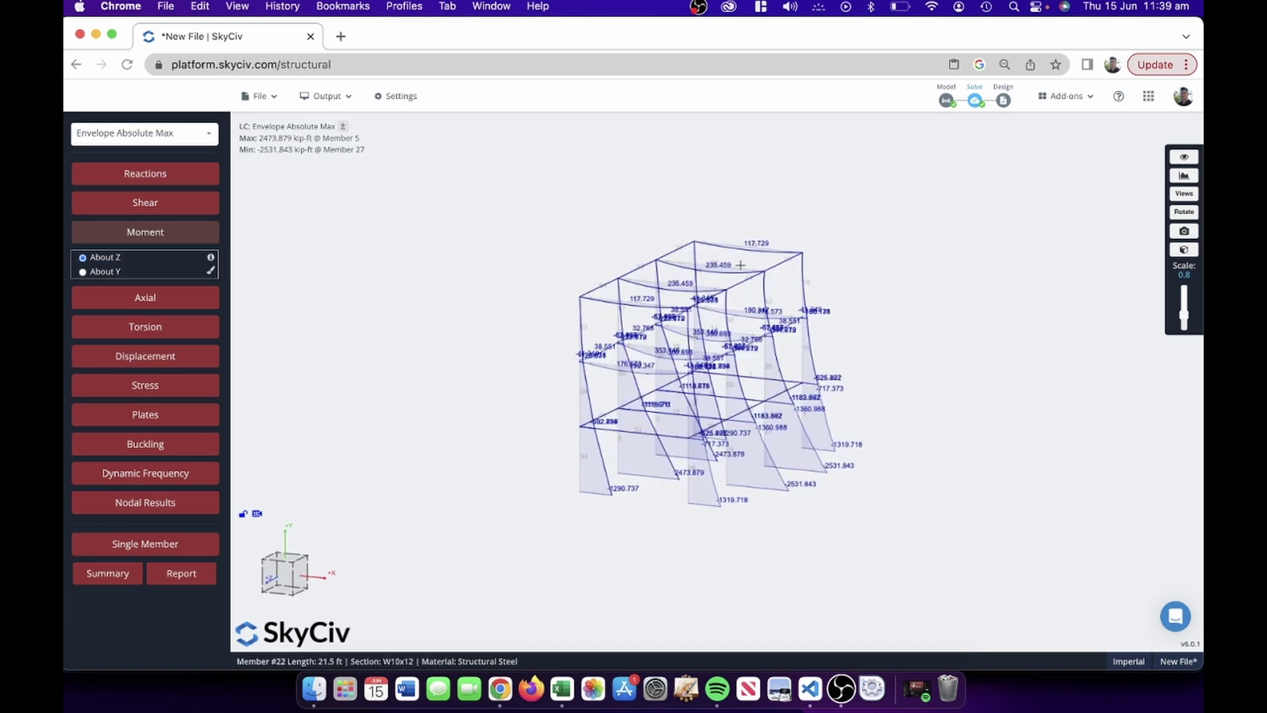
{"action": "left_click_drag", "start_coordinate": [455, 243], "coordinate": [709, 256]}
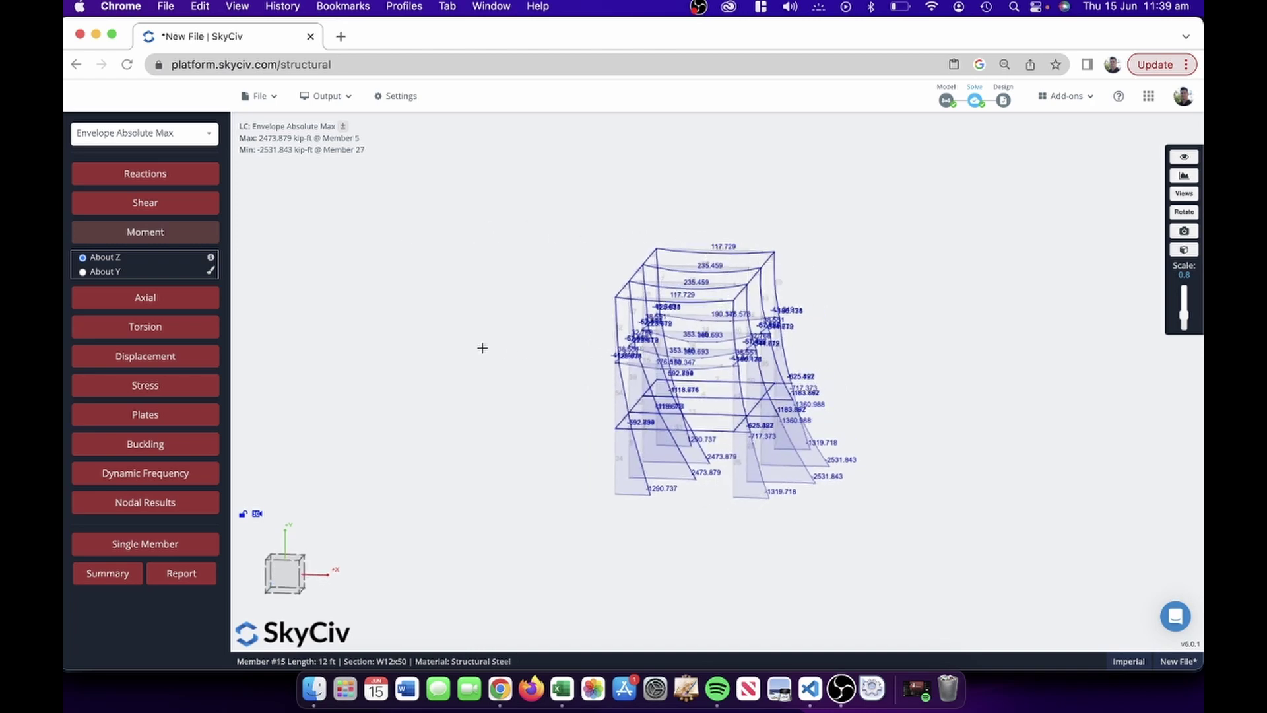
{"action": "scroll", "coordinate": [485, 343], "scroll_direction": "up", "scroll_amount": 5}
{"action": "right_click_drag", "start_coordinate": [514, 330], "coordinate": [418, 319]}
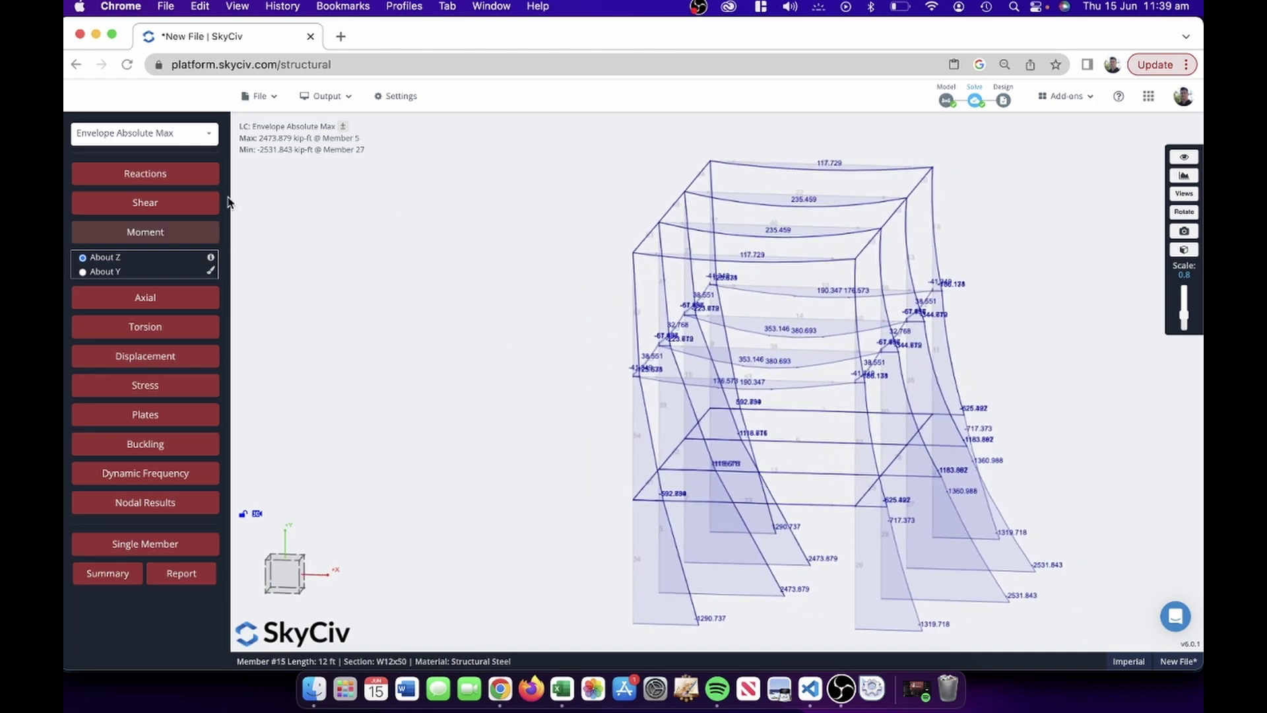
{"action": "left_click", "coordinate": [151, 239]}
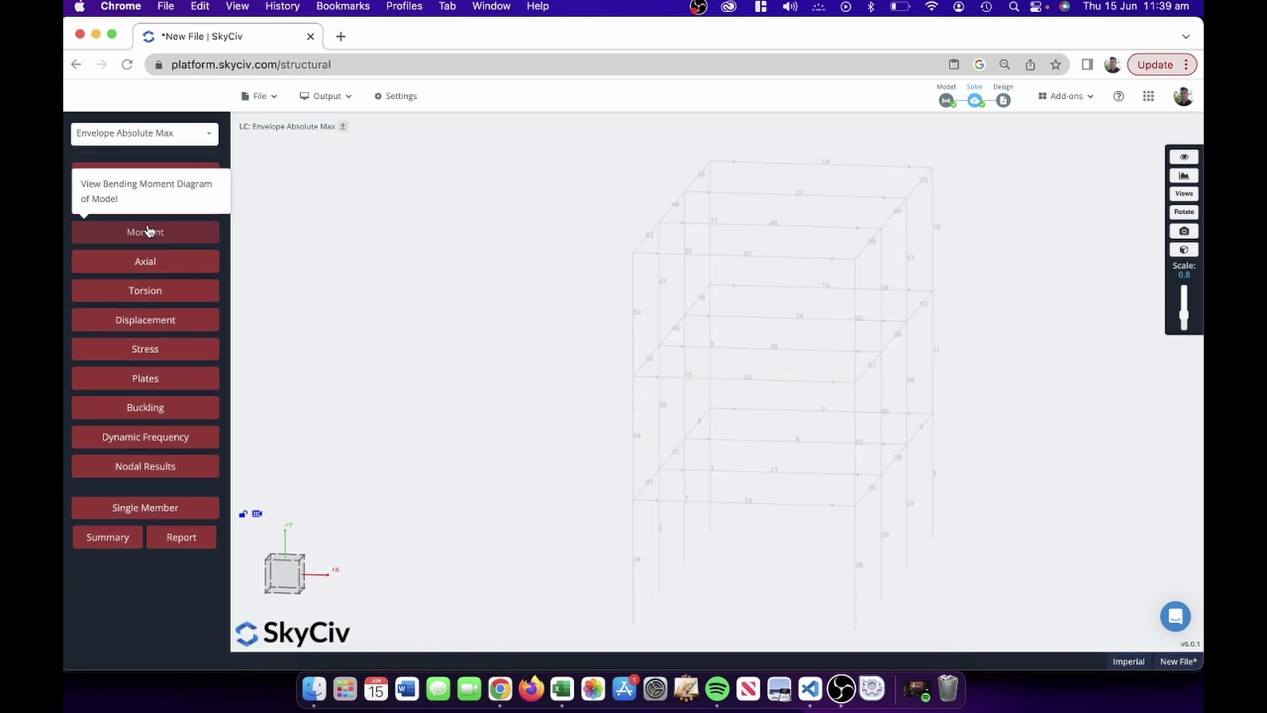
Display the shear force diagram in Y, isolate and examine it on the transverse beams, dismiss the save reminder and hide the diagram
{"action": "left_click", "coordinate": [176, 211]}
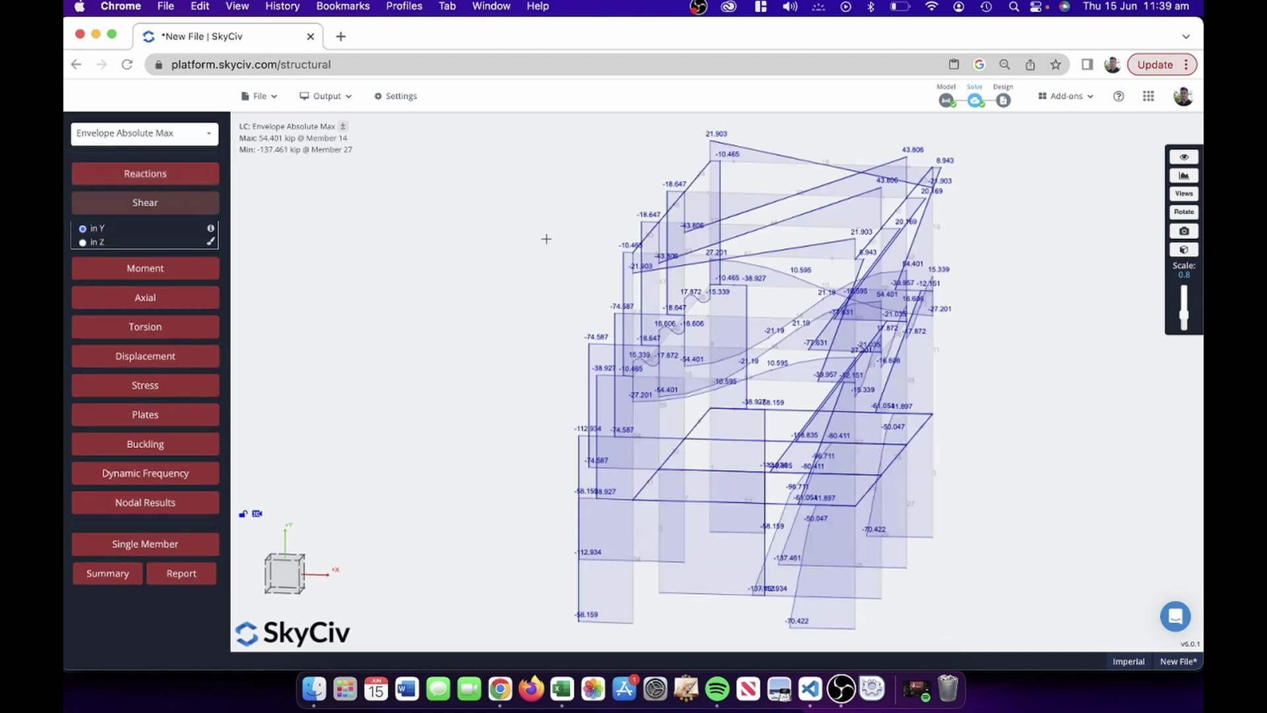
{"action": "mouse_move", "coordinate": [527, 236]}
{"action": "left_mouse_down"}
{"action": "mouse_move", "coordinate": [502, 235]}
{"action": "mouse_move", "coordinate": [548, 235]}
{"action": "left_mouse_up"}
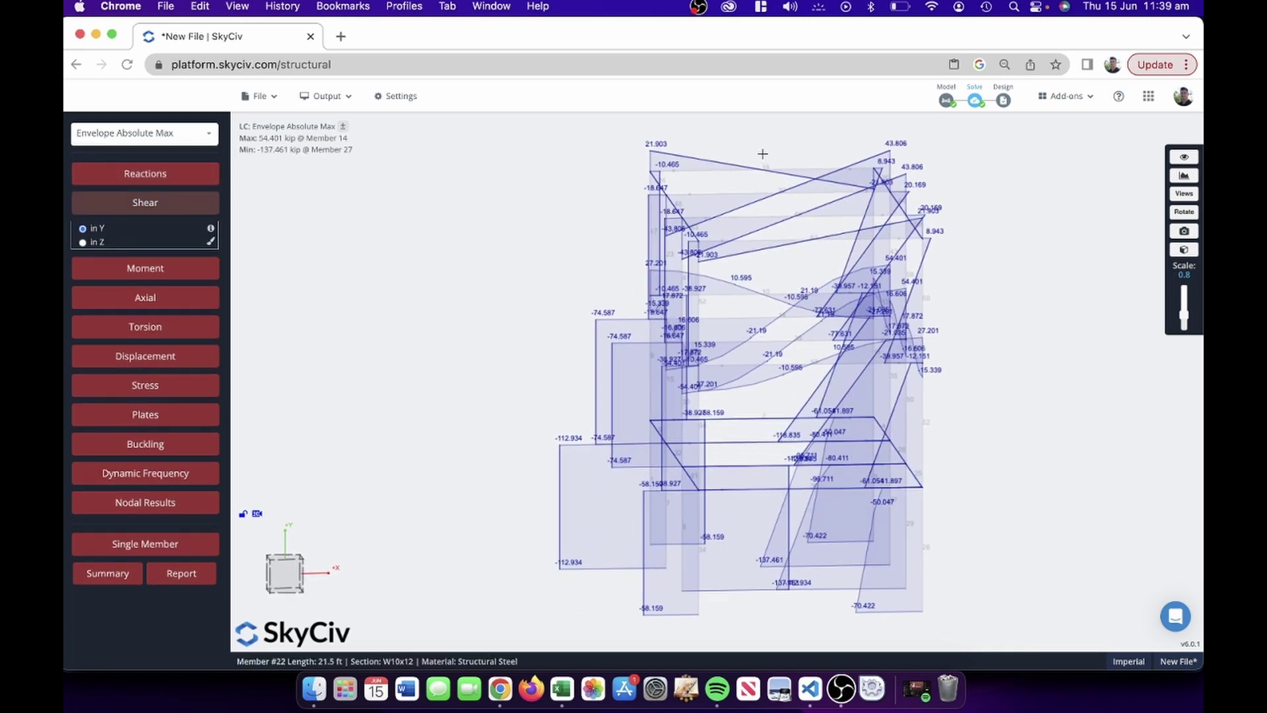
{"action": "left_click_drag", "start_coordinate": [744, 141], "coordinate": [839, 511]}
{"action": "left_click_drag", "start_coordinate": [1064, 340], "coordinate": [963, 324]}
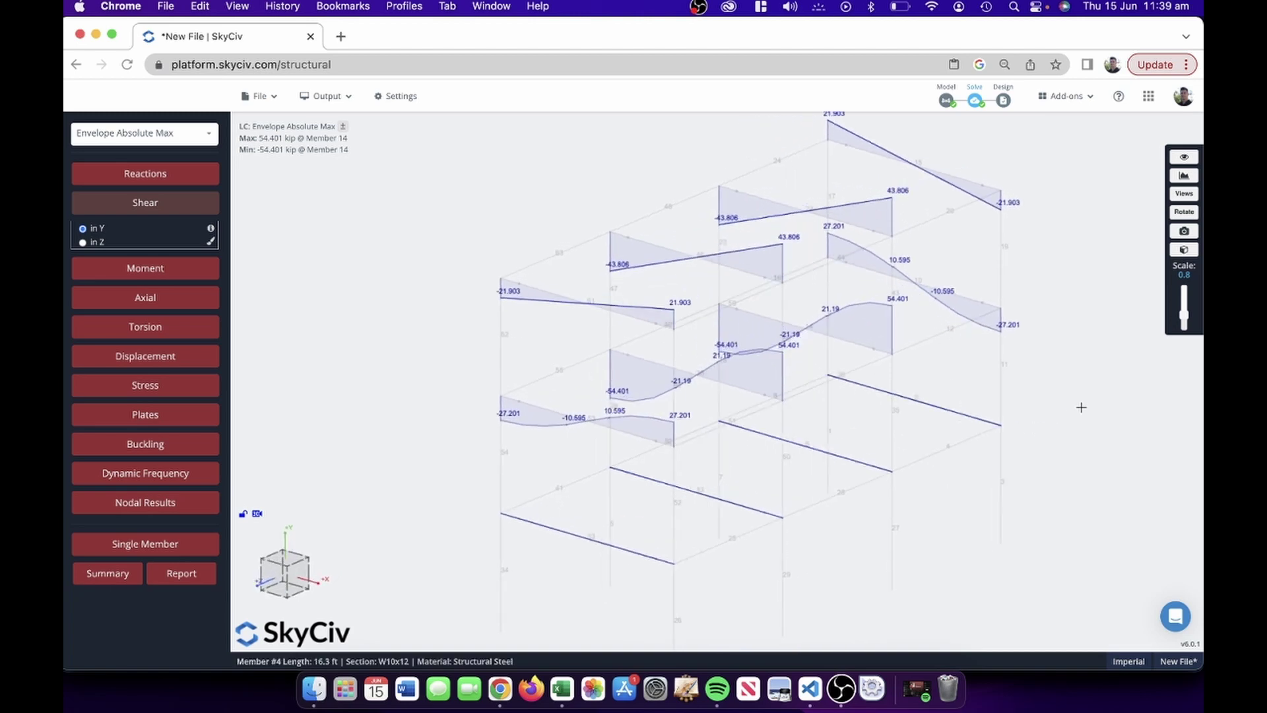
{"action": "left_click_drag", "start_coordinate": [1082, 404], "coordinate": [1074, 404]}
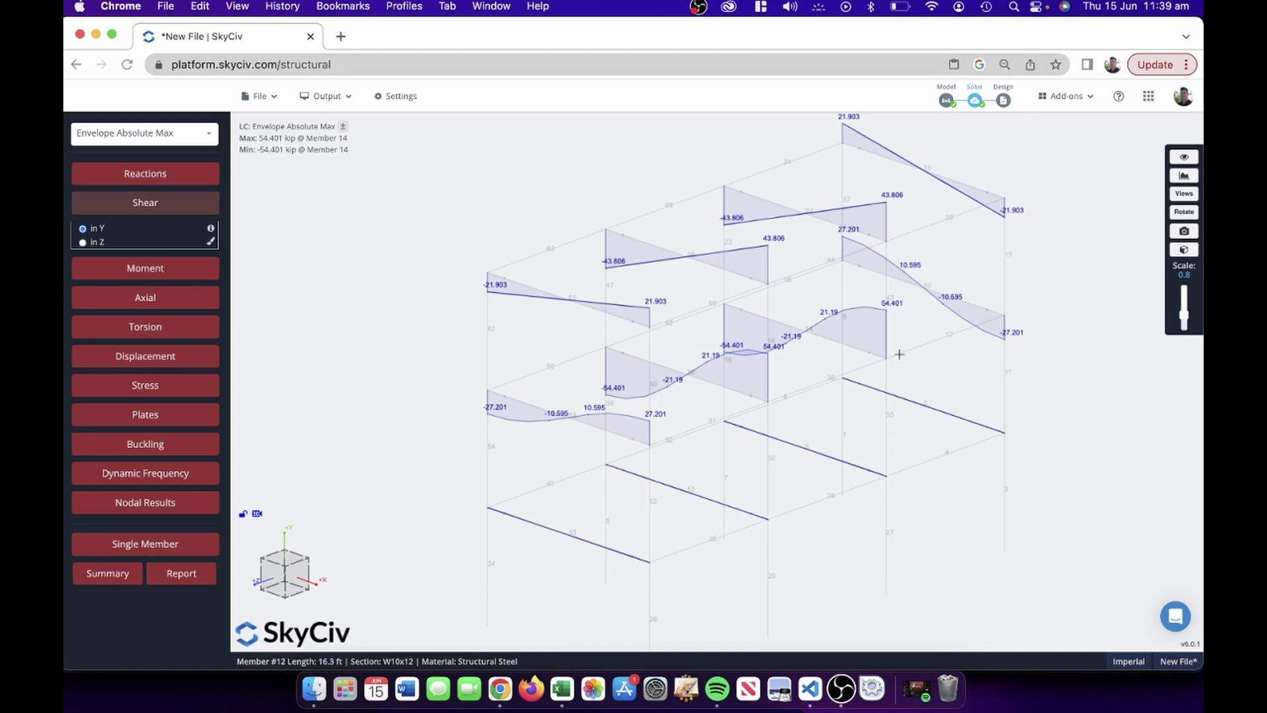
{"action": "scroll", "coordinate": [887, 305], "scroll_direction": "up", "scroll_amount": 3}
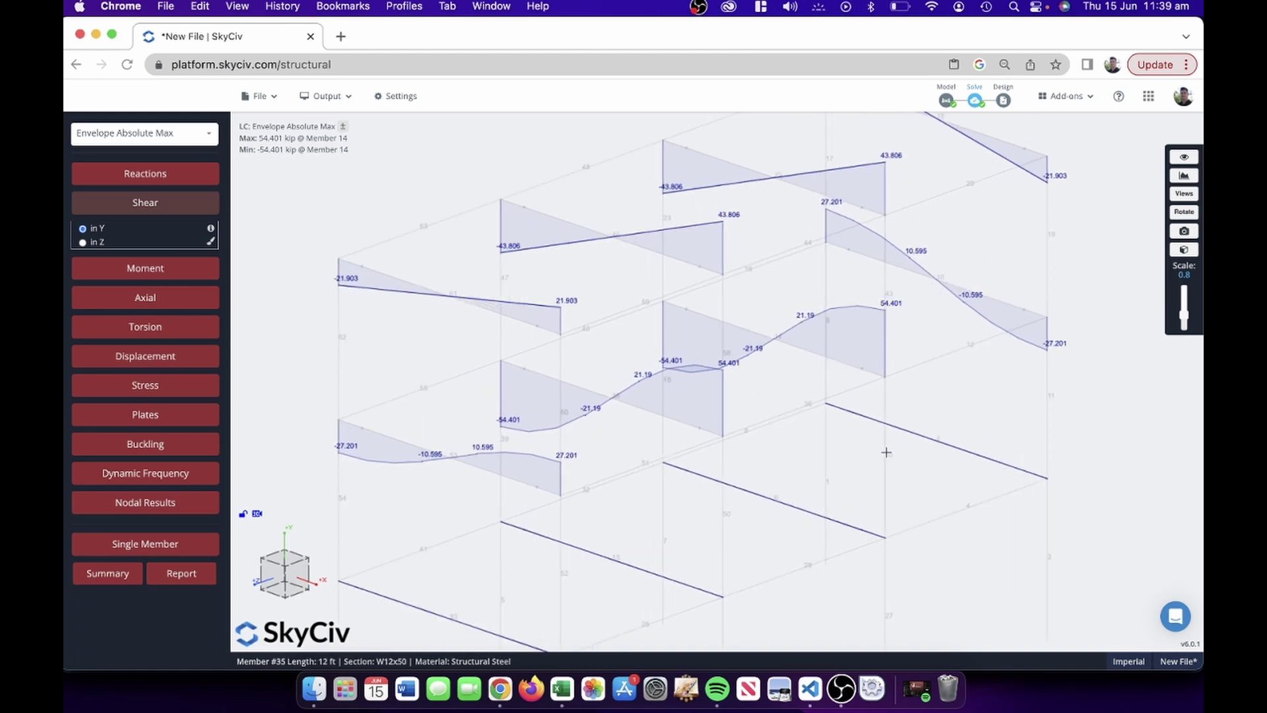
{"action": "scroll", "coordinate": [852, 364], "scroll_direction": "down", "scroll_amount": 4}
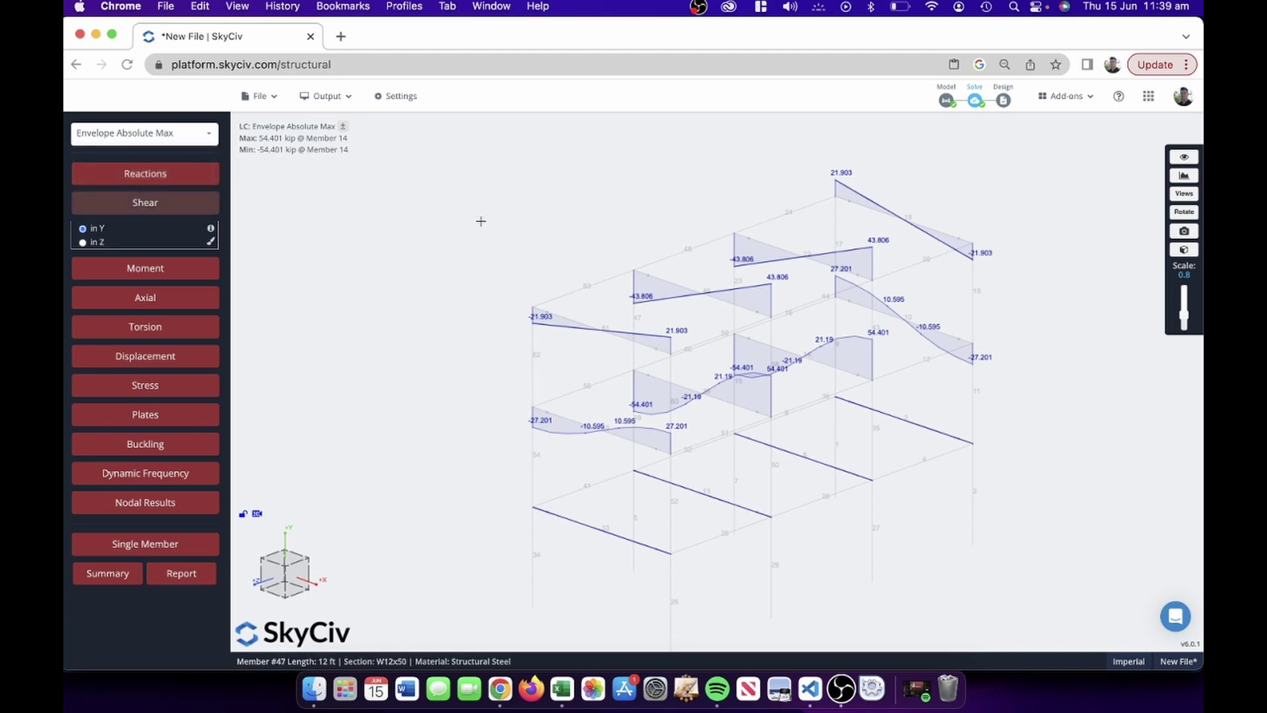
{"action": "left_click_drag", "start_coordinate": [459, 210], "coordinate": [420, 205]}
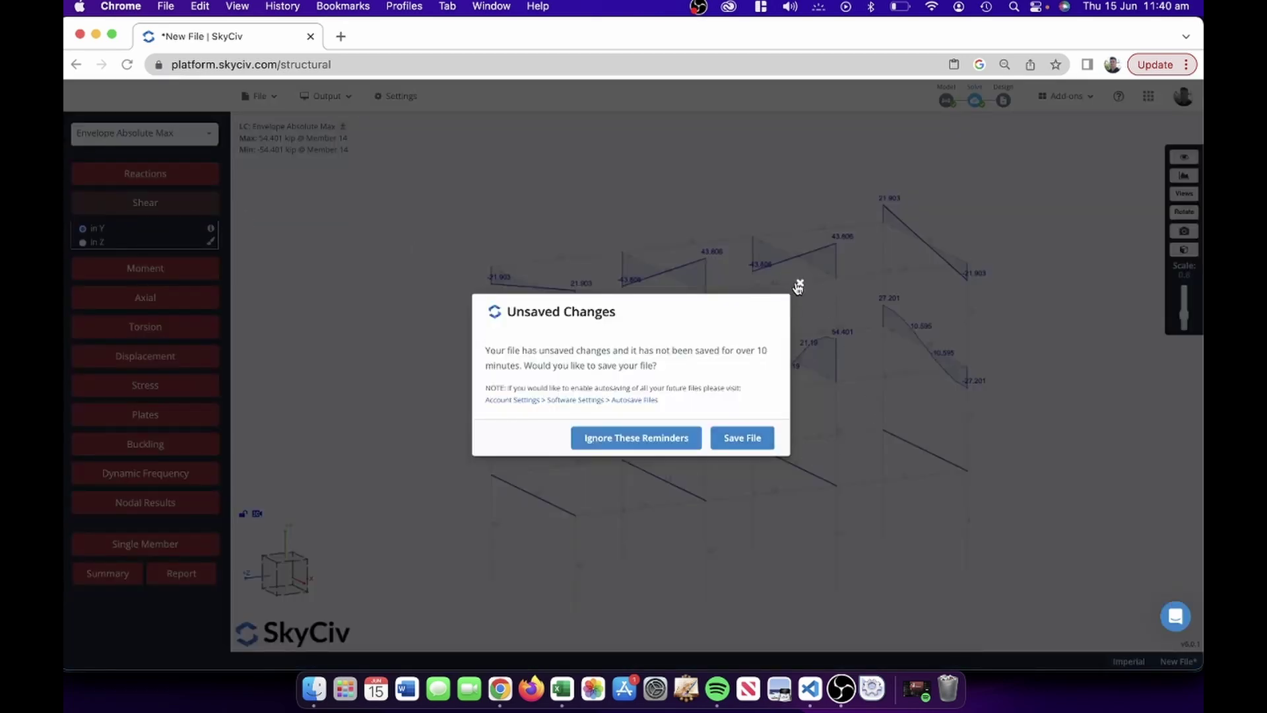
{"action": "left_click", "coordinate": [800, 283]}
{"action": "left_click", "coordinate": [185, 206]}
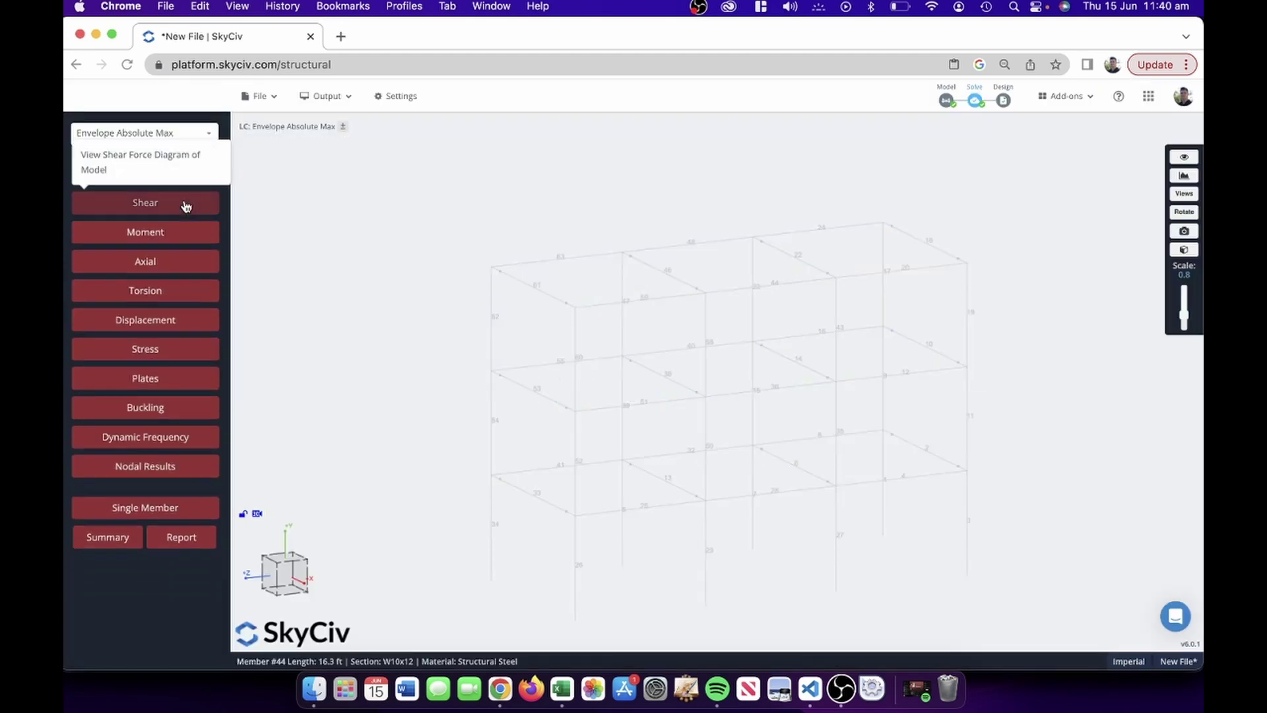
Open the near node member results at distance 01 for node 3, and clear the node isolation to list all nodes
{"action": "left_click", "coordinate": [178, 475]}
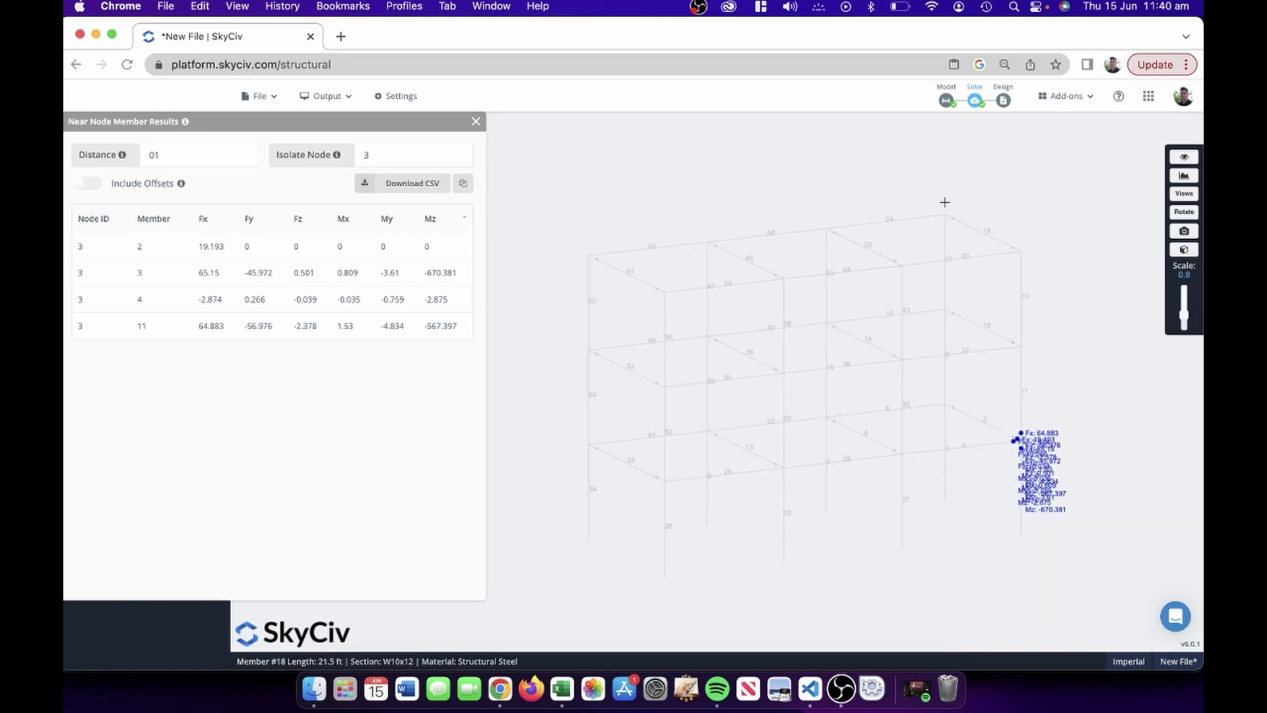
{"action": "left_click", "coordinate": [414, 161]}
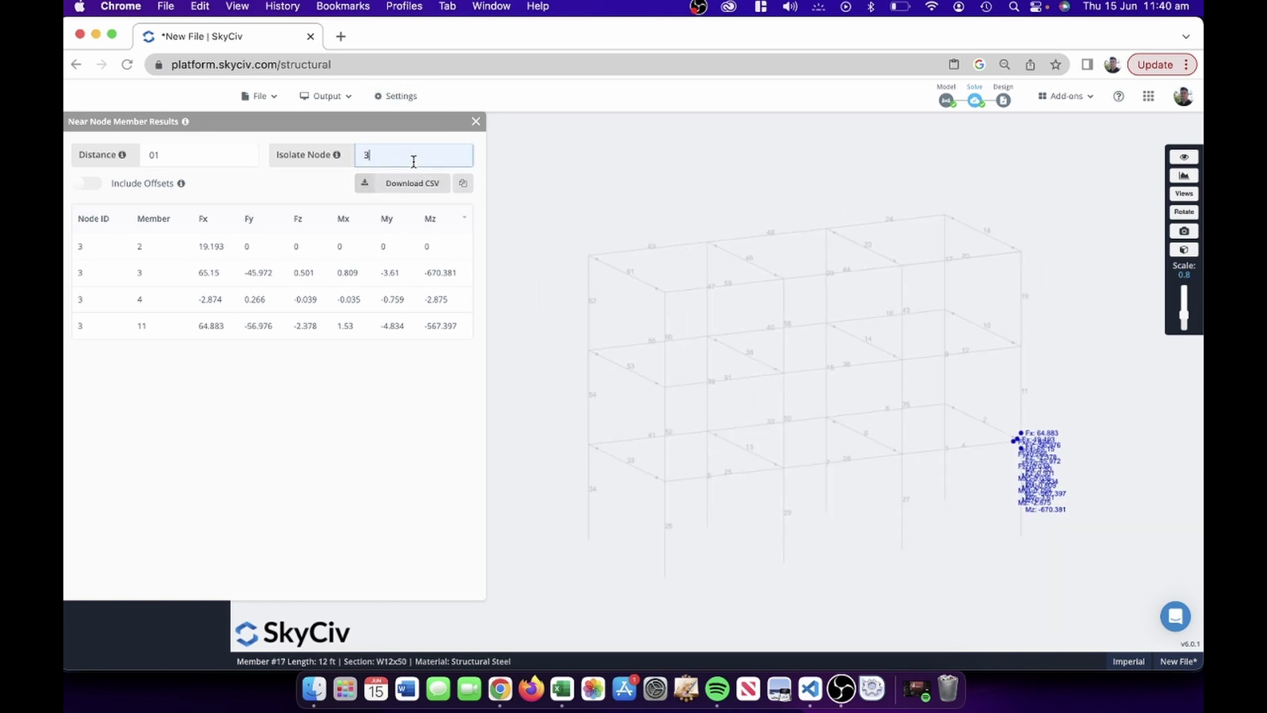
{"action": "key", "text": "Return"}
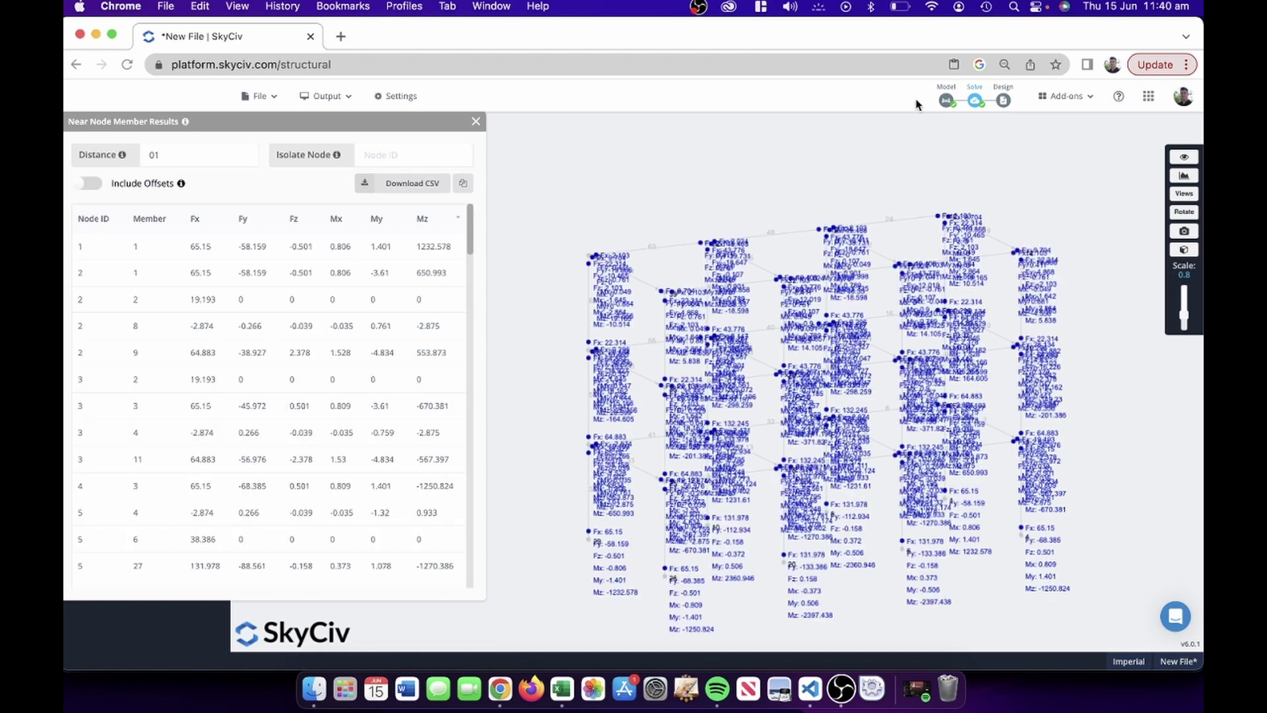
Set the distance from node to 0 and examine the member forces directly at the nodes
{"action": "left_click", "coordinate": [169, 158]}
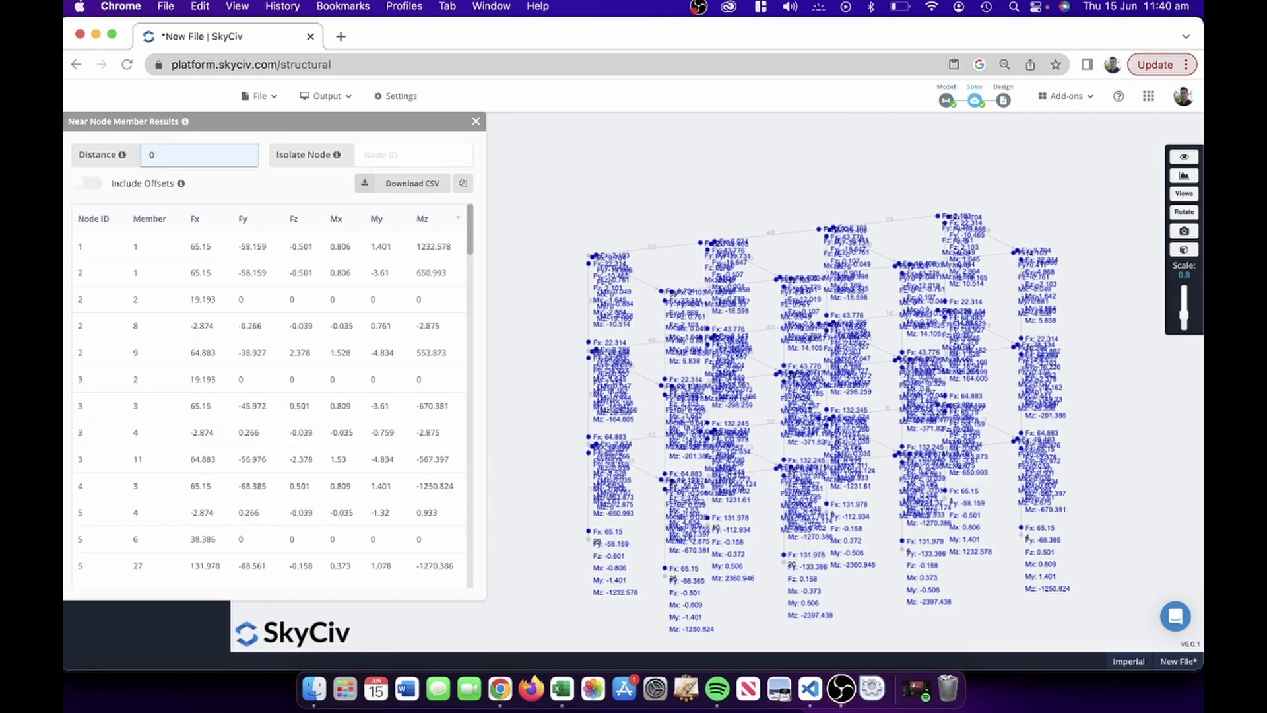
{"action": "key", "text": "Tab"}
{"action": "scroll", "coordinate": [674, 239], "scroll_direction": "up", "scroll_amount": 5}
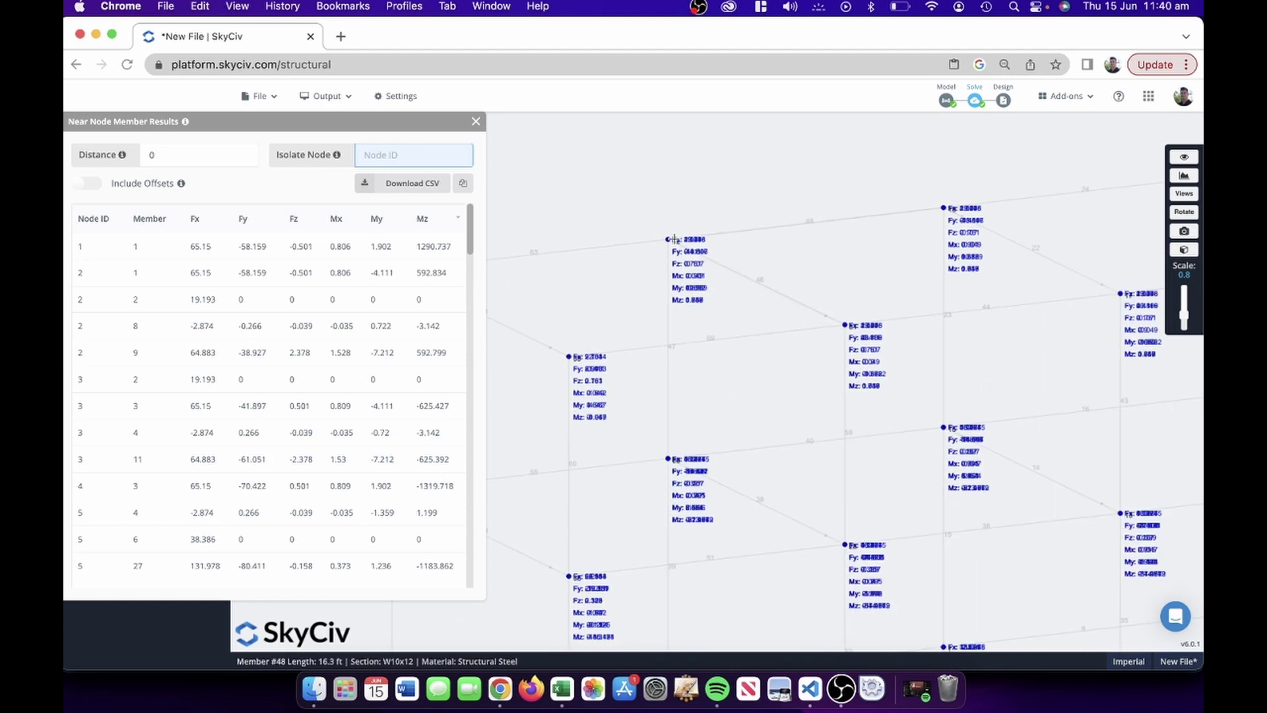
Set the distance from node to 1.5 and examine the near node member forces on the frame
{"action": "left_click", "coordinate": [215, 158]}
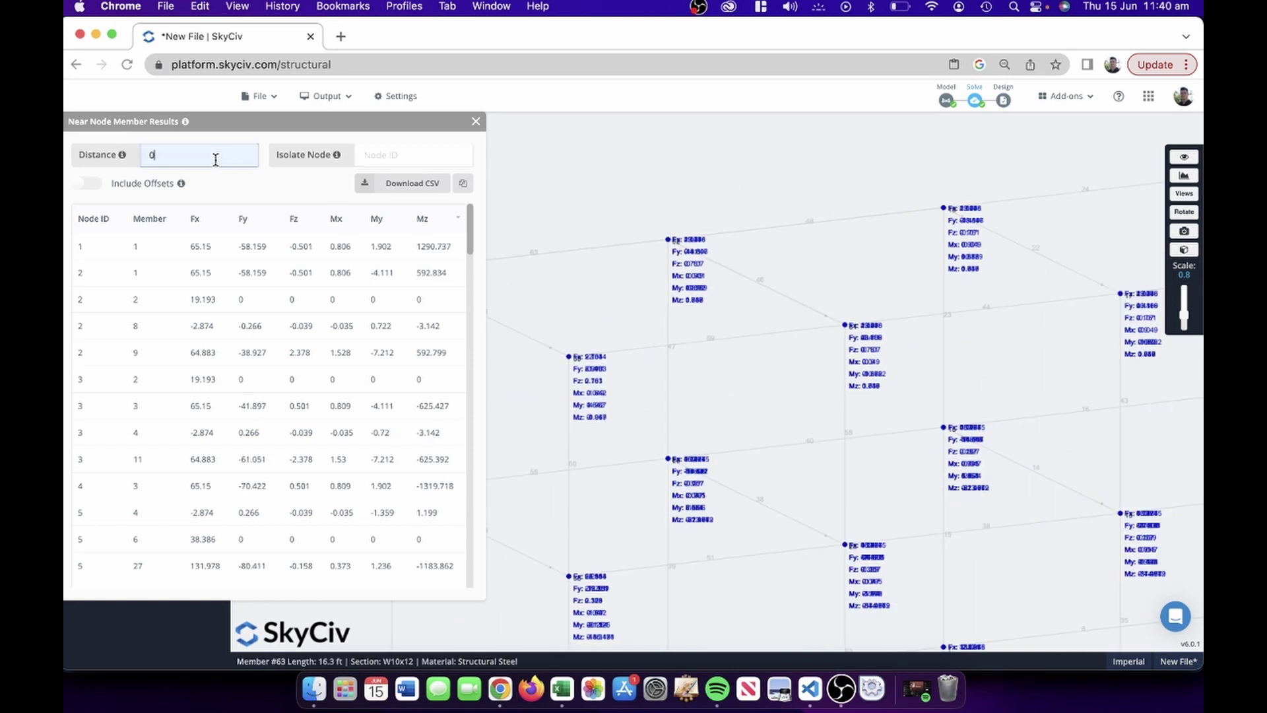
{"action": "key", "text": "BackSpace"}
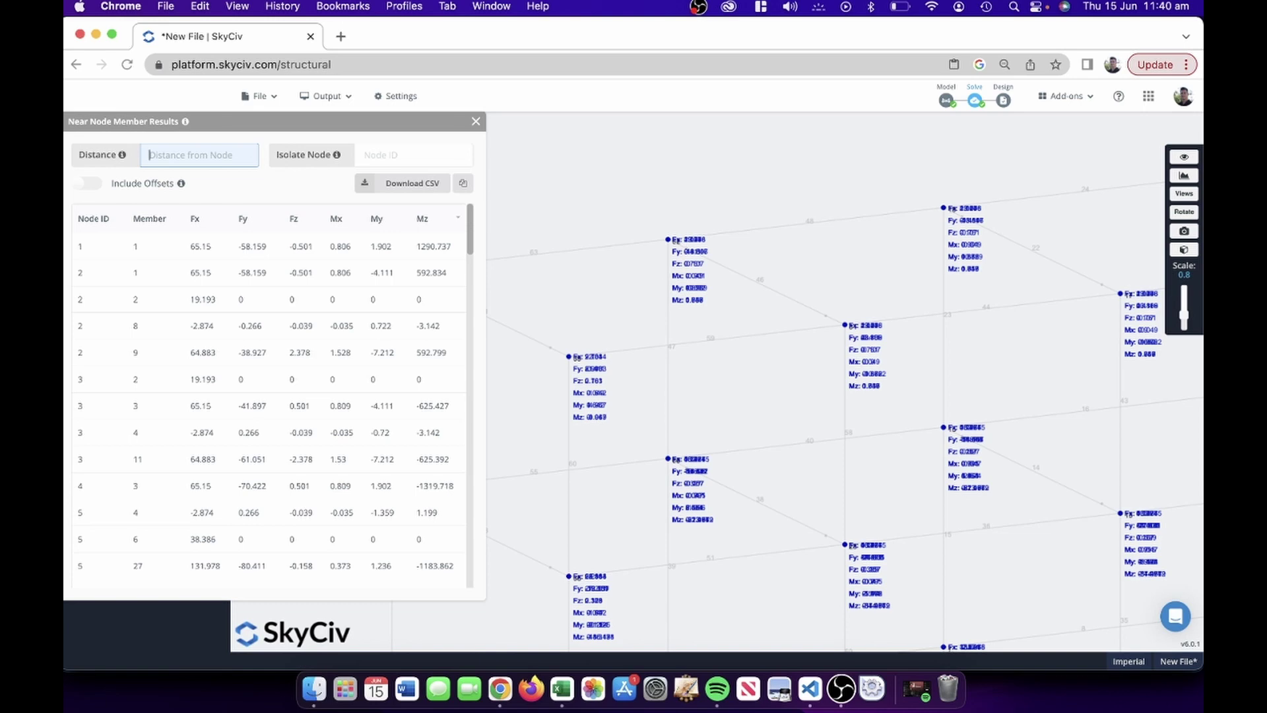
{"action": "type", "text": "1.5"}
{"action": "key", "text": "Tab"}
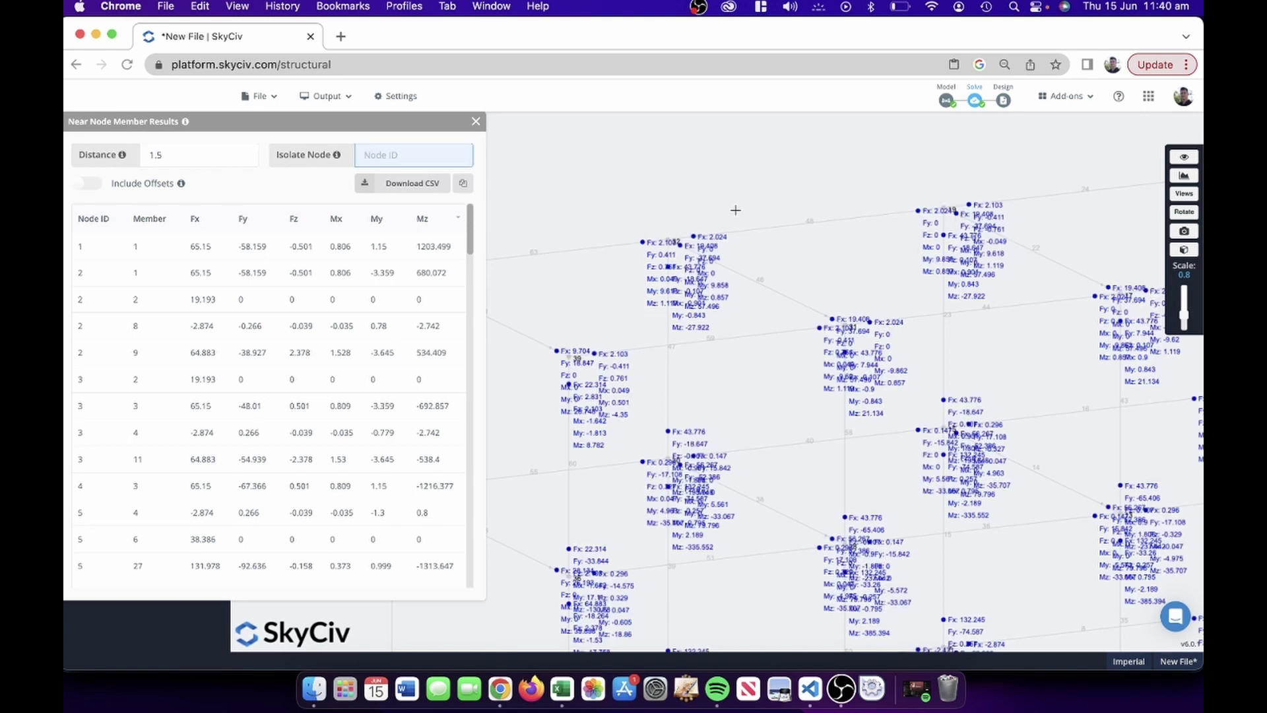
{"action": "left_click_drag", "start_coordinate": [719, 202], "coordinate": [700, 214]}
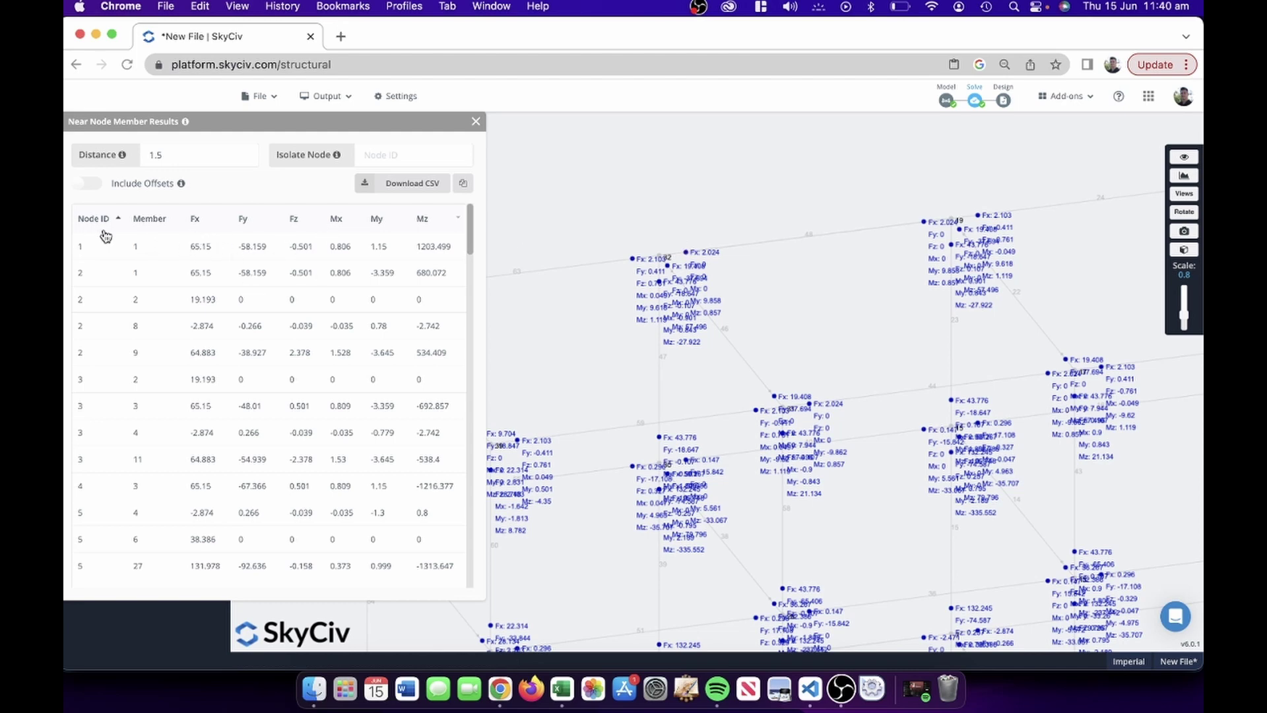
Sort the near node member results by Fx and by Fy in descending order, and look through the sorted rows
{"action": "left_click", "coordinate": [199, 223]}
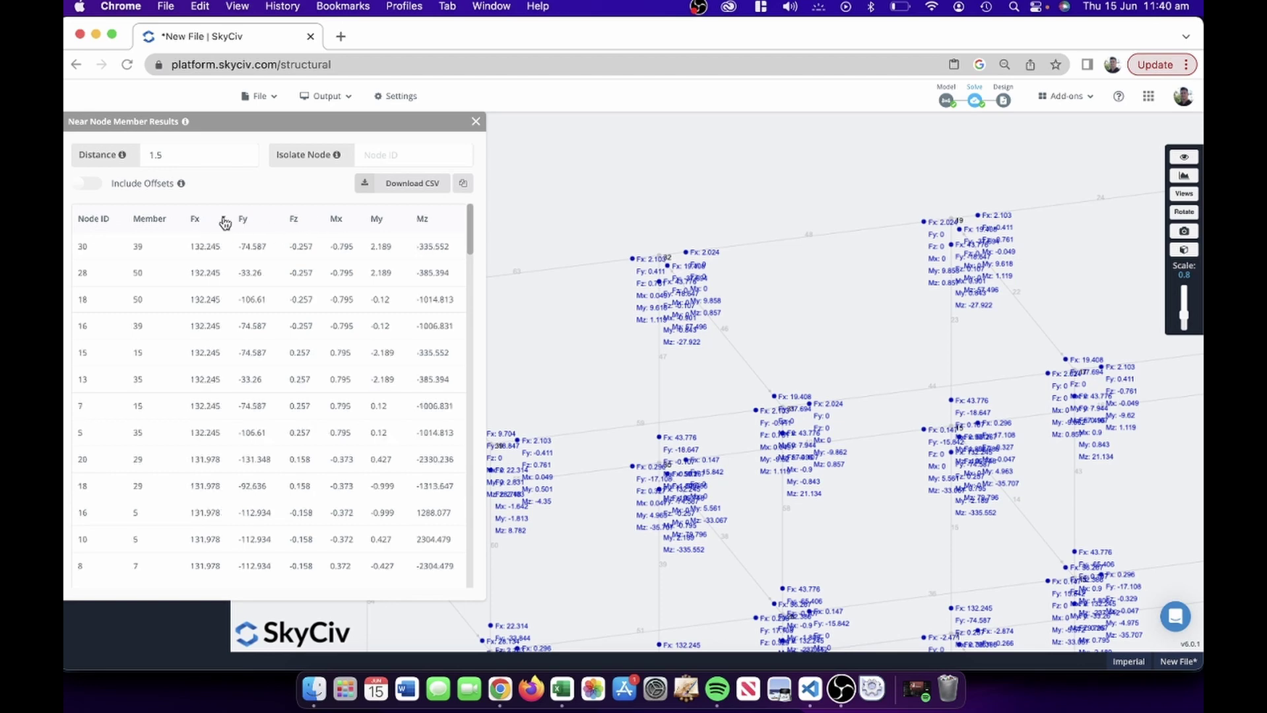
{"action": "left_click", "coordinate": [245, 222]}
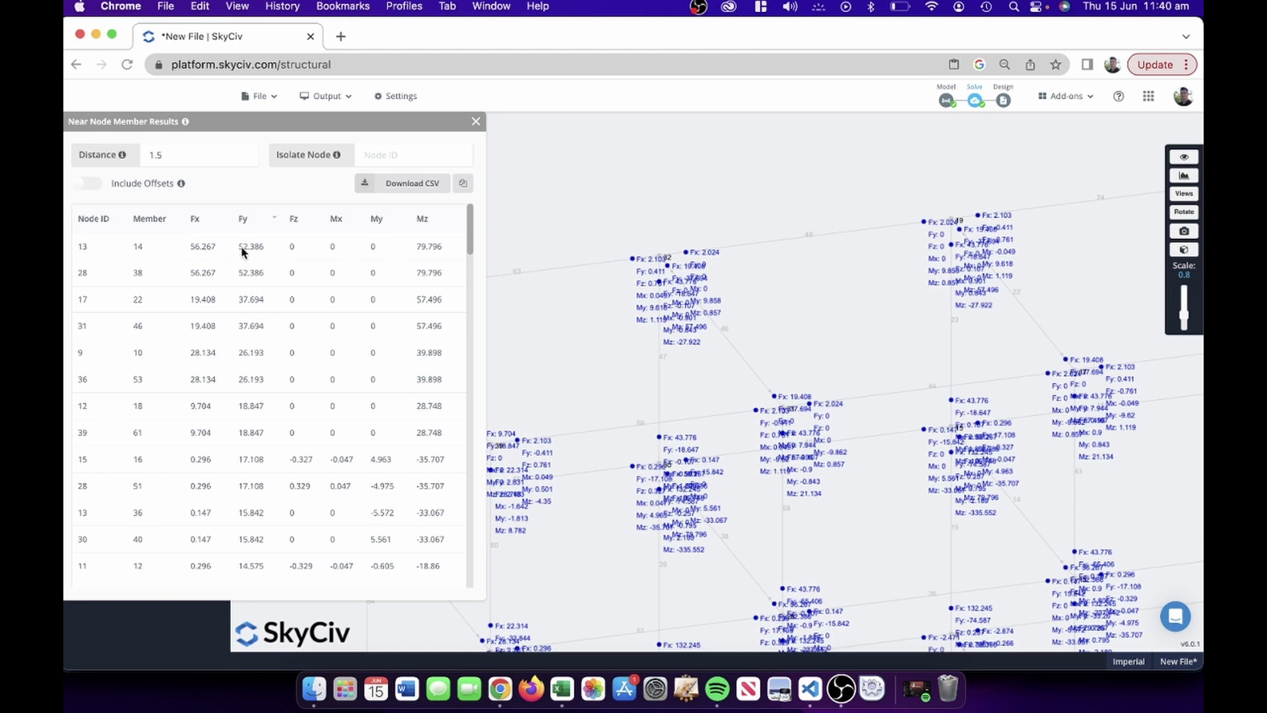
{"action": "scroll", "coordinate": [291, 362], "scroll_direction": "down", "scroll_amount": 10}
{"action": "scroll", "coordinate": [320, 415], "scroll_direction": "up", "scroll_amount": 10}
Download the near node member results as a CSV file and open it in Excel
{"action": "left_click", "coordinate": [409, 184]}
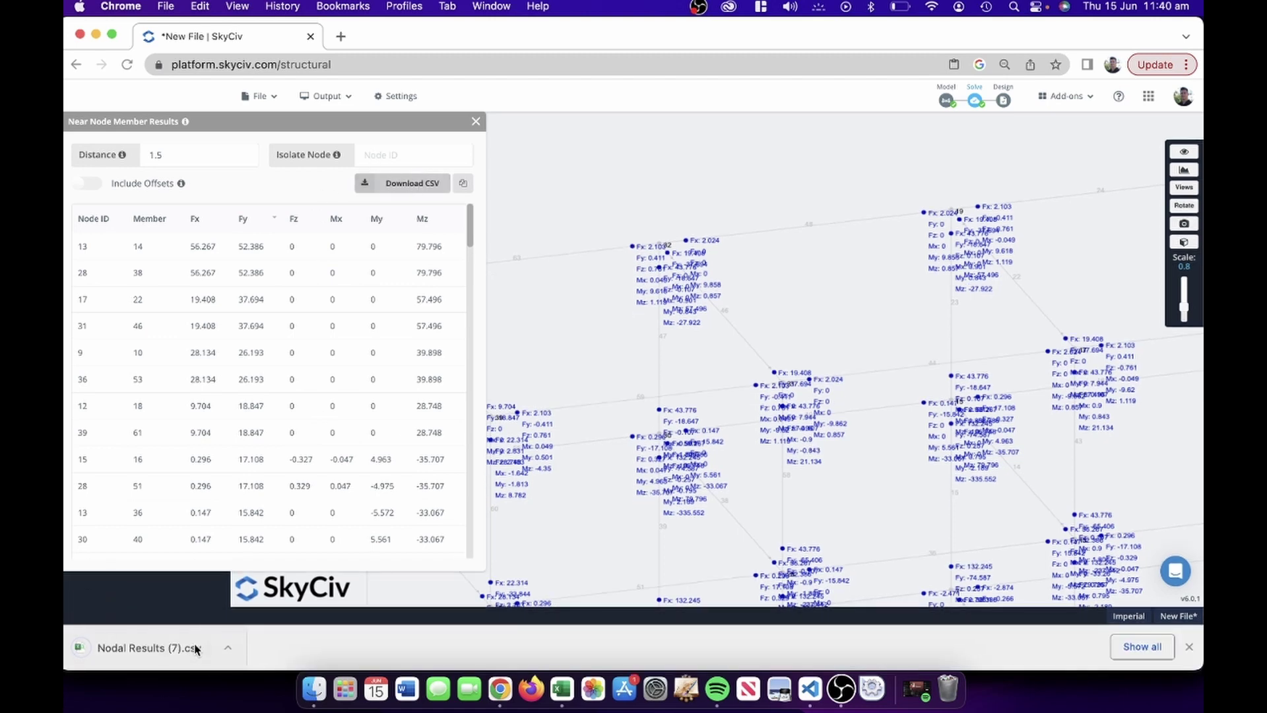
{"action": "left_click", "coordinate": [149, 647]}
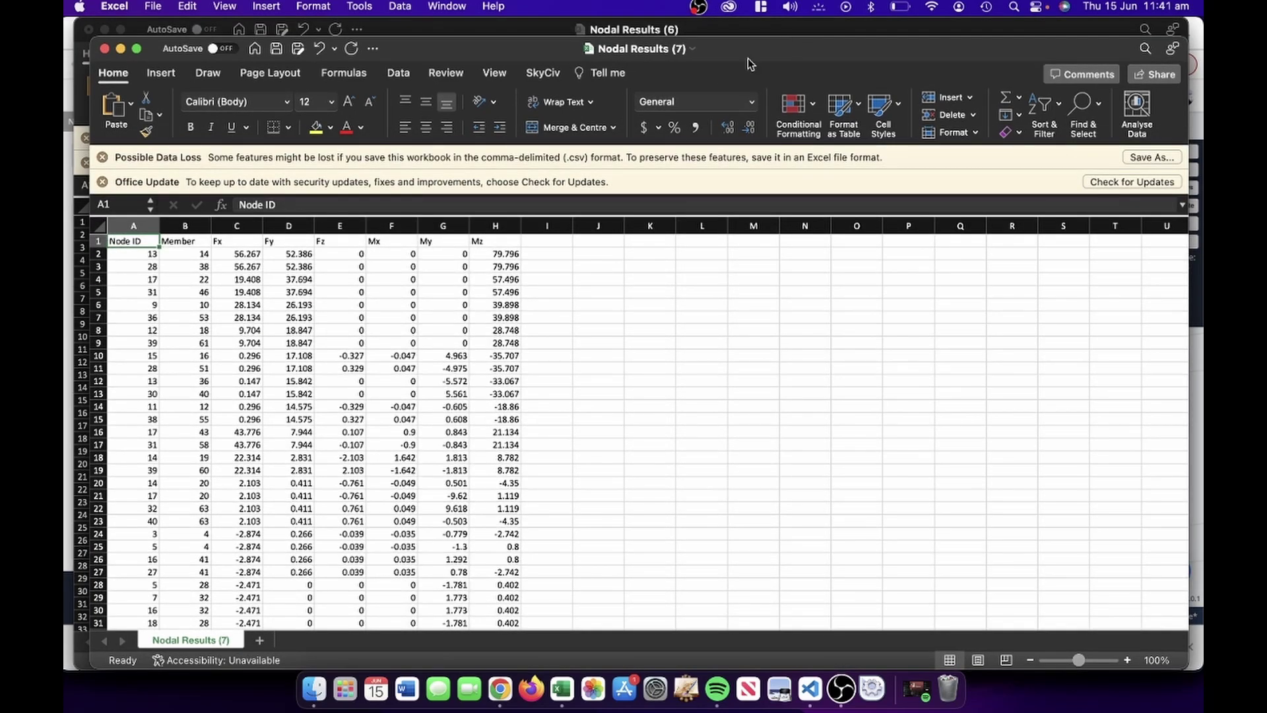
Add filters to the table's header row and view the sort and filter options of the Fy column
{"action": "left_click", "coordinate": [343, 305]}
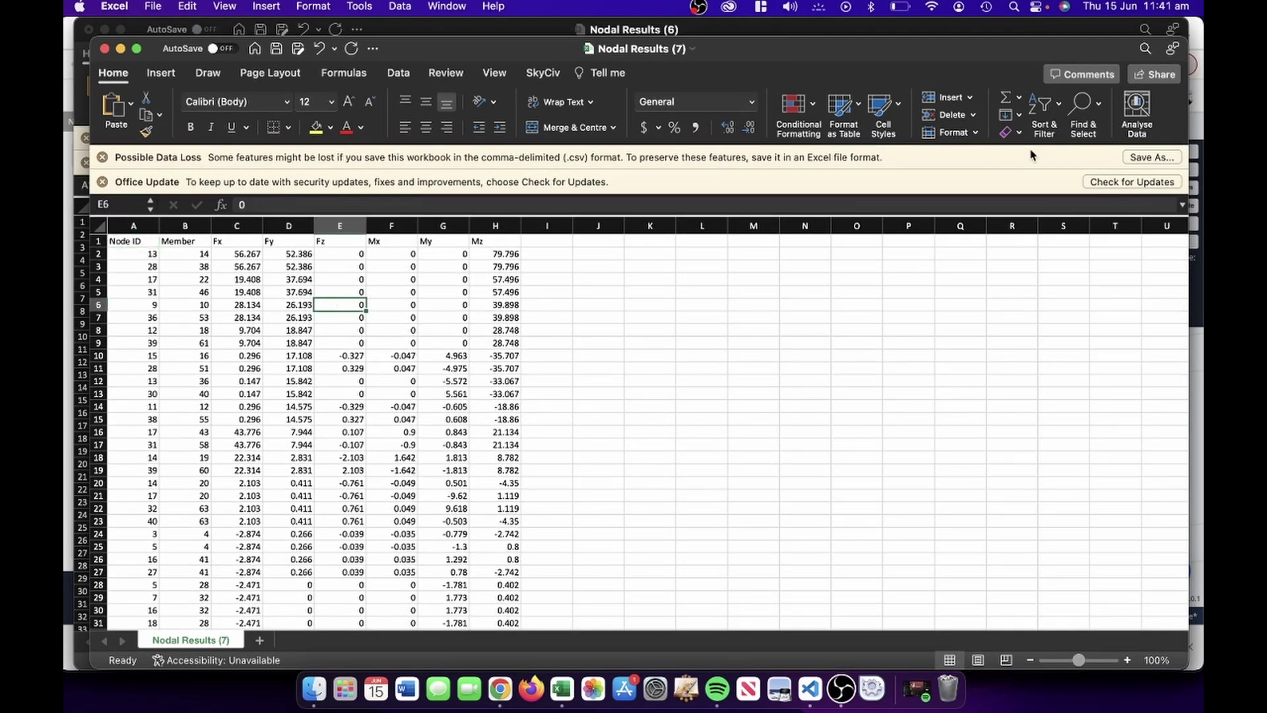
{"action": "left_click", "coordinate": [1046, 108]}
{"action": "left_click", "coordinate": [1063, 198]}
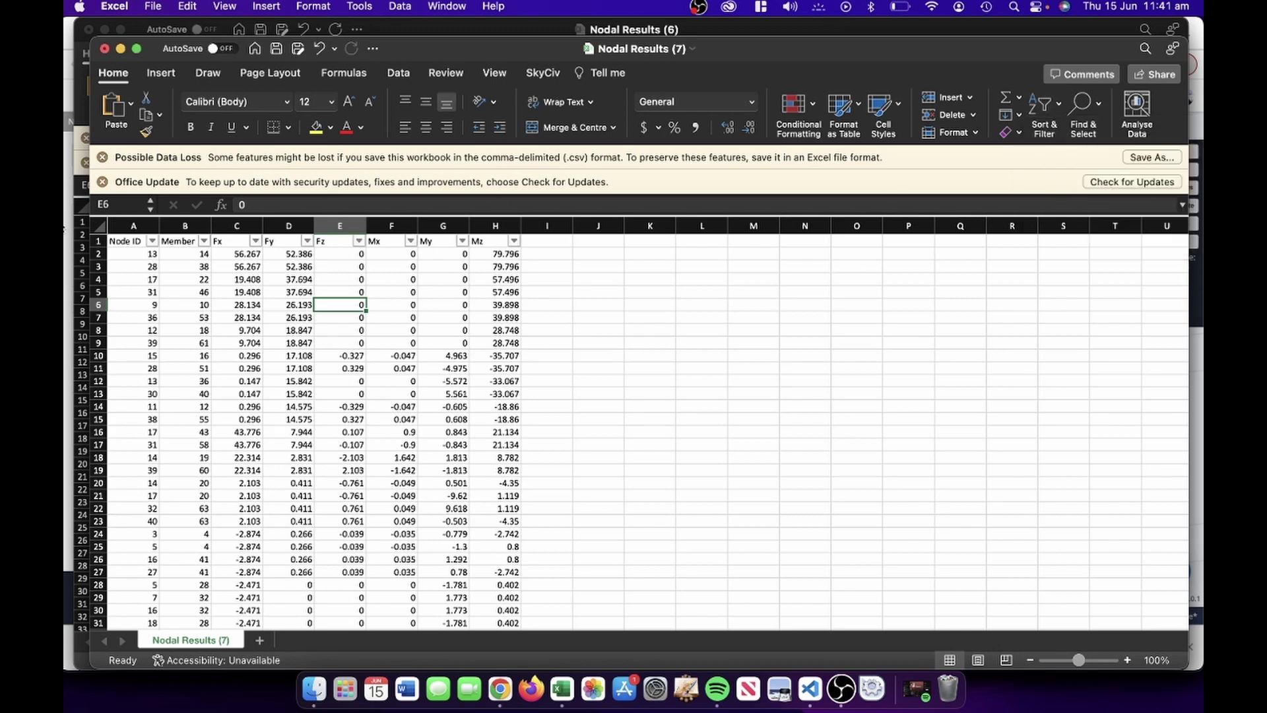
{"action": "left_click", "coordinate": [307, 241]}
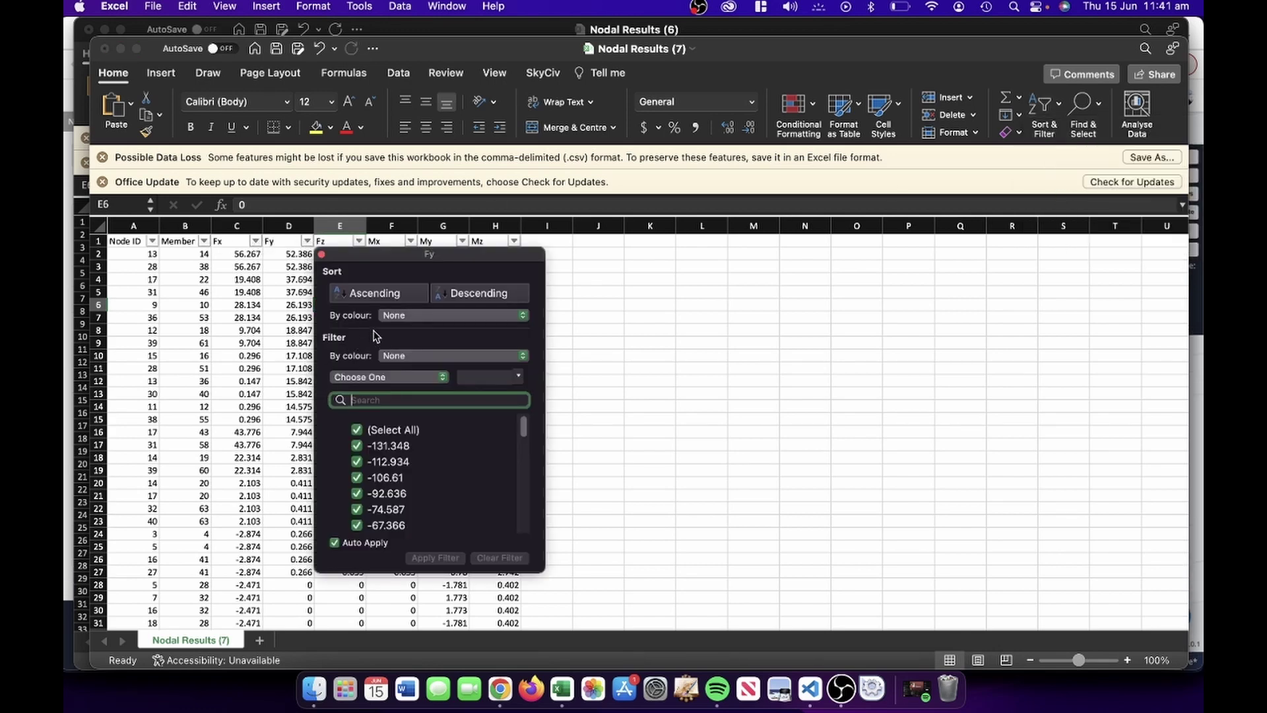
{"action": "left_click", "coordinate": [283, 292]}
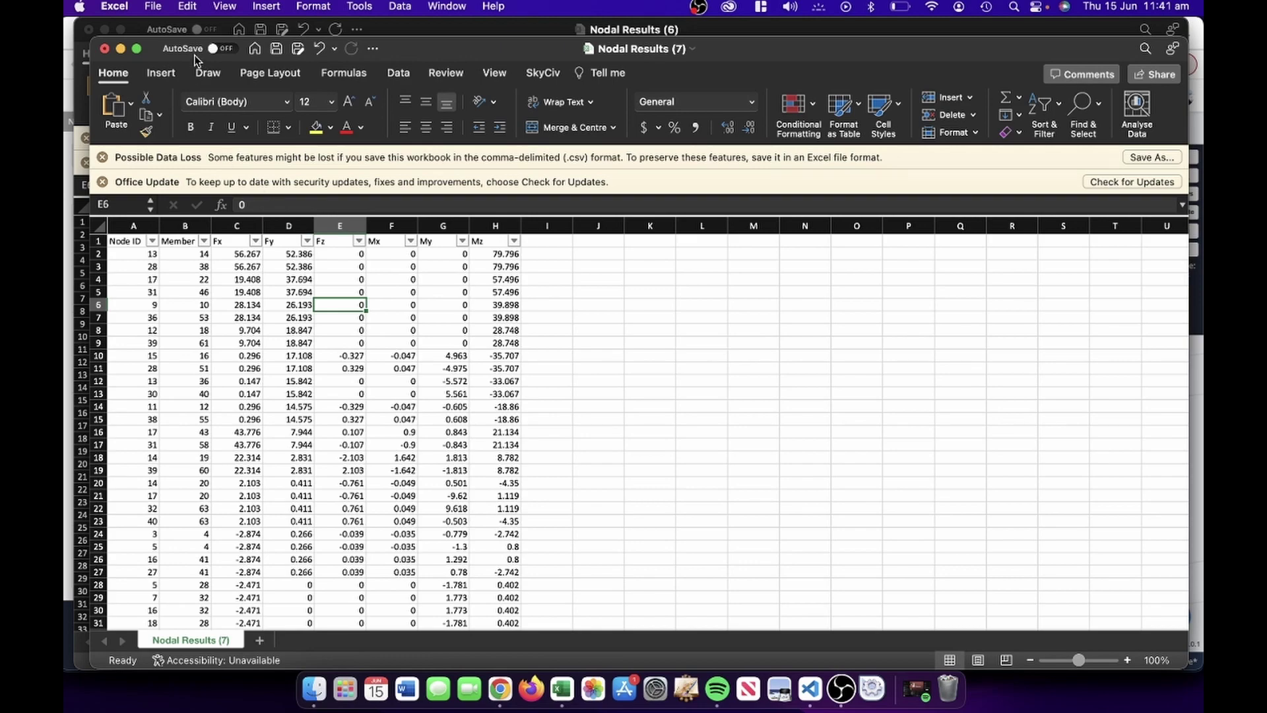
Close the Nodal Results (7) workbook and switch back to SkyCiv in Chrome
{"action": "left_click", "coordinate": [105, 49]}
{"action": "left_click", "coordinate": [701, 423]}
{"action": "left_click", "coordinate": [64, 90]}
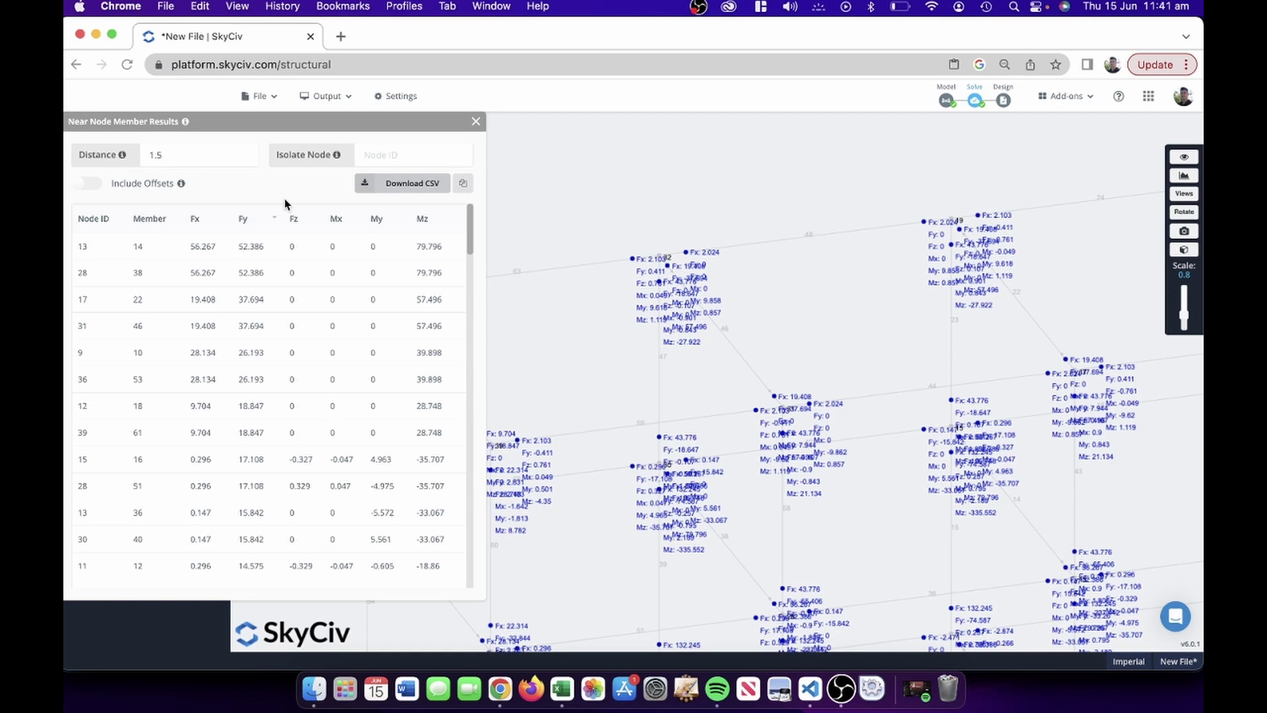
Isolate node 13 in the near node member results and examine the member forces around it in the model
{"action": "scroll", "coordinate": [291, 298], "scroll_direction": "down", "scroll_amount": 5}
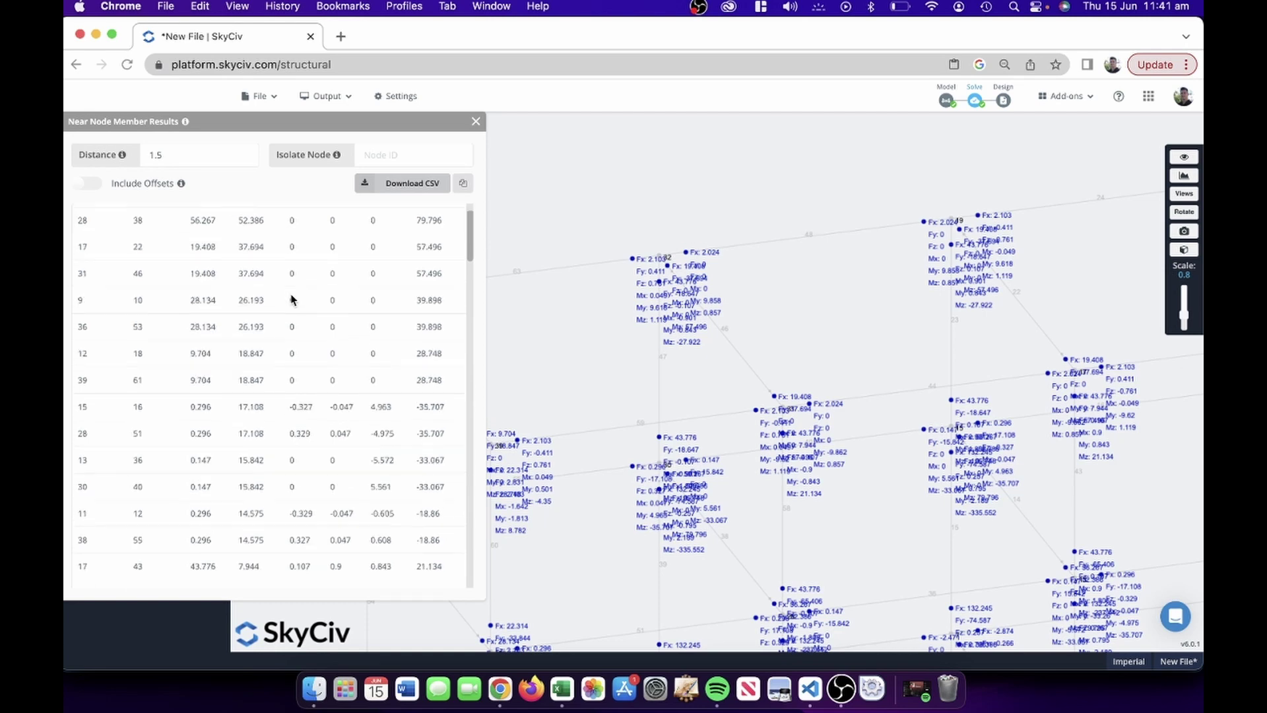
{"action": "scroll", "coordinate": [292, 300], "scroll_direction": "up", "scroll_amount": 5}
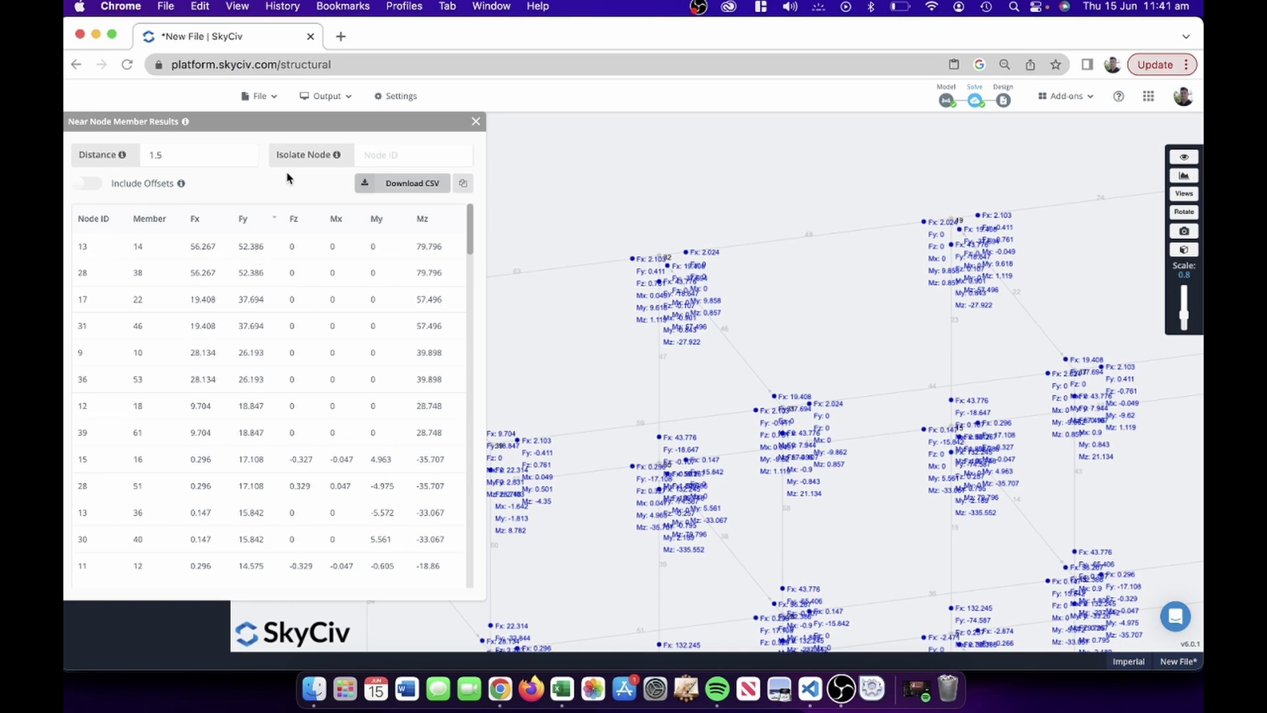
{"action": "left_click", "coordinate": [371, 155]}
{"action": "type", "text": "13"}
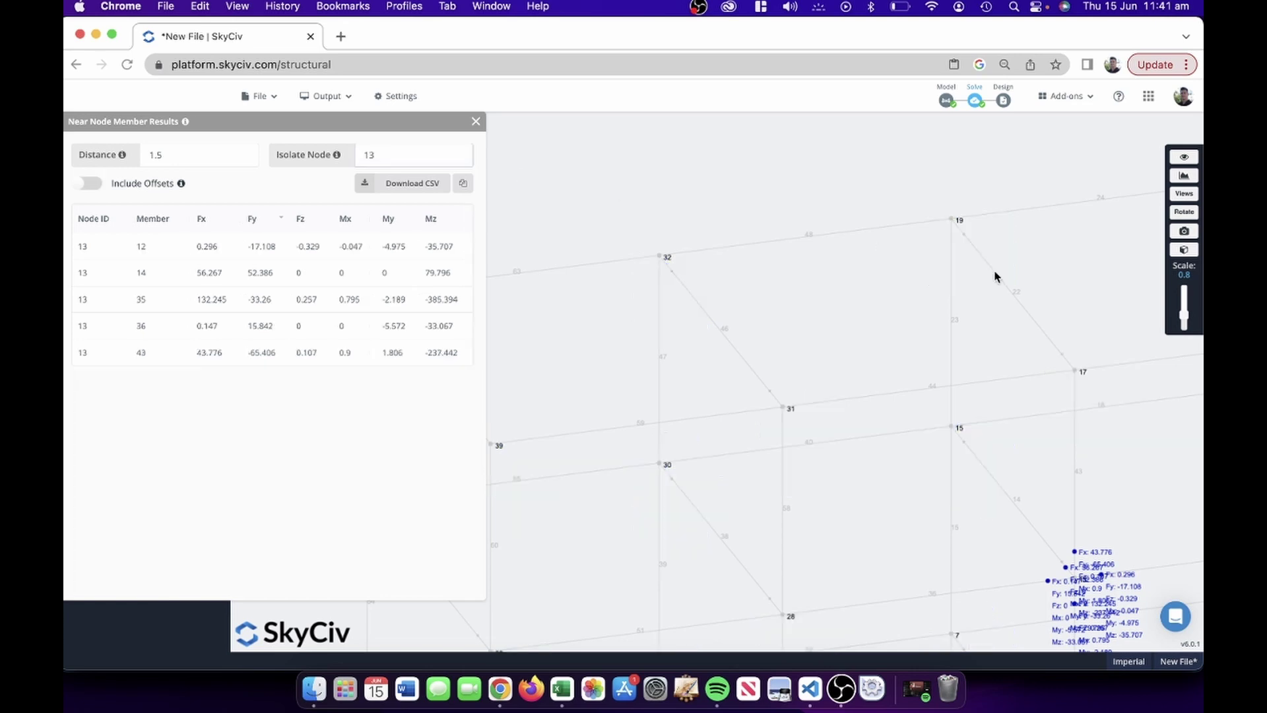
{"action": "scroll", "coordinate": [1018, 426], "scroll_direction": "up", "scroll_amount": 3}
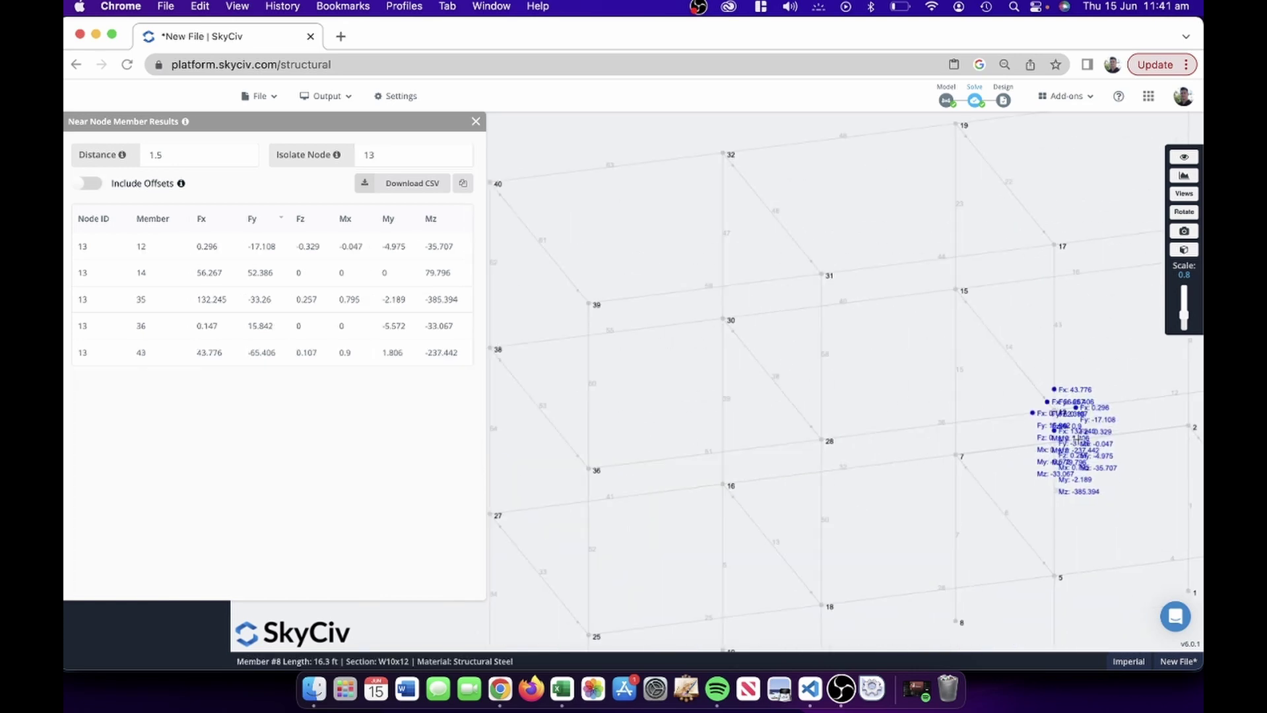
{"action": "right_click_drag", "start_coordinate": [1108, 364], "coordinate": [885, 322]}
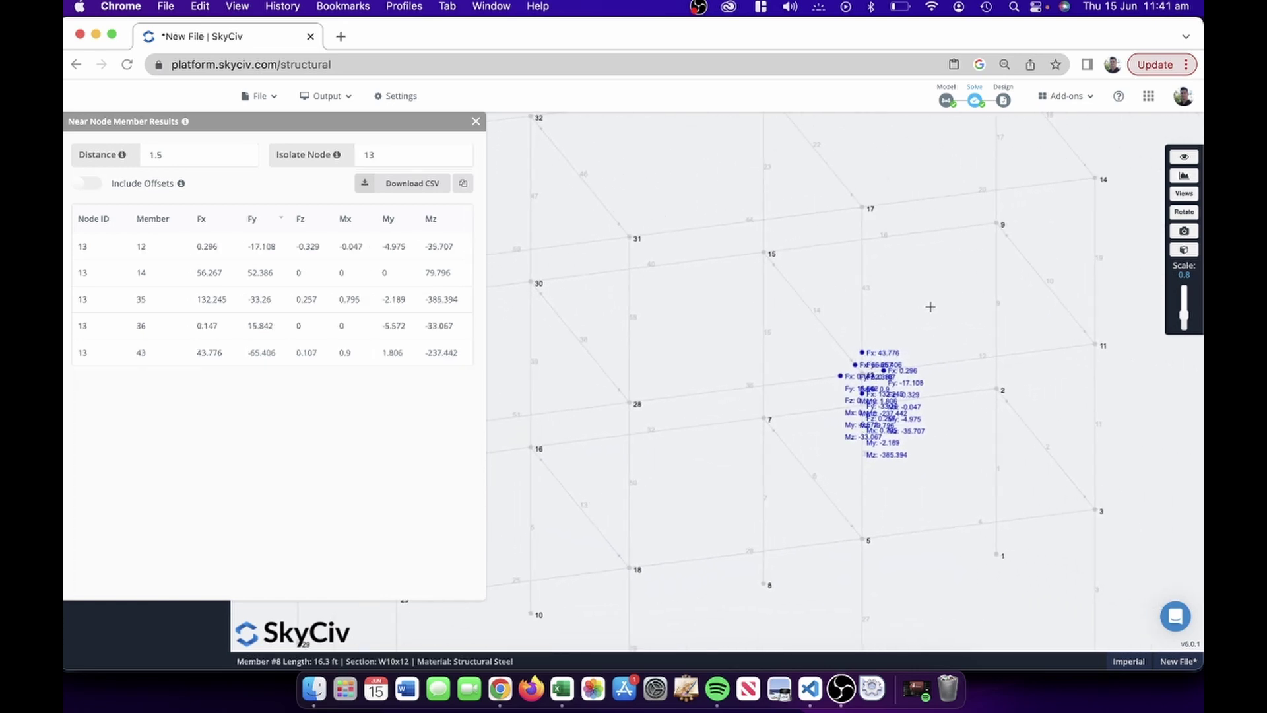
{"action": "left_click_drag", "start_coordinate": [930, 306], "coordinate": [927, 427]}
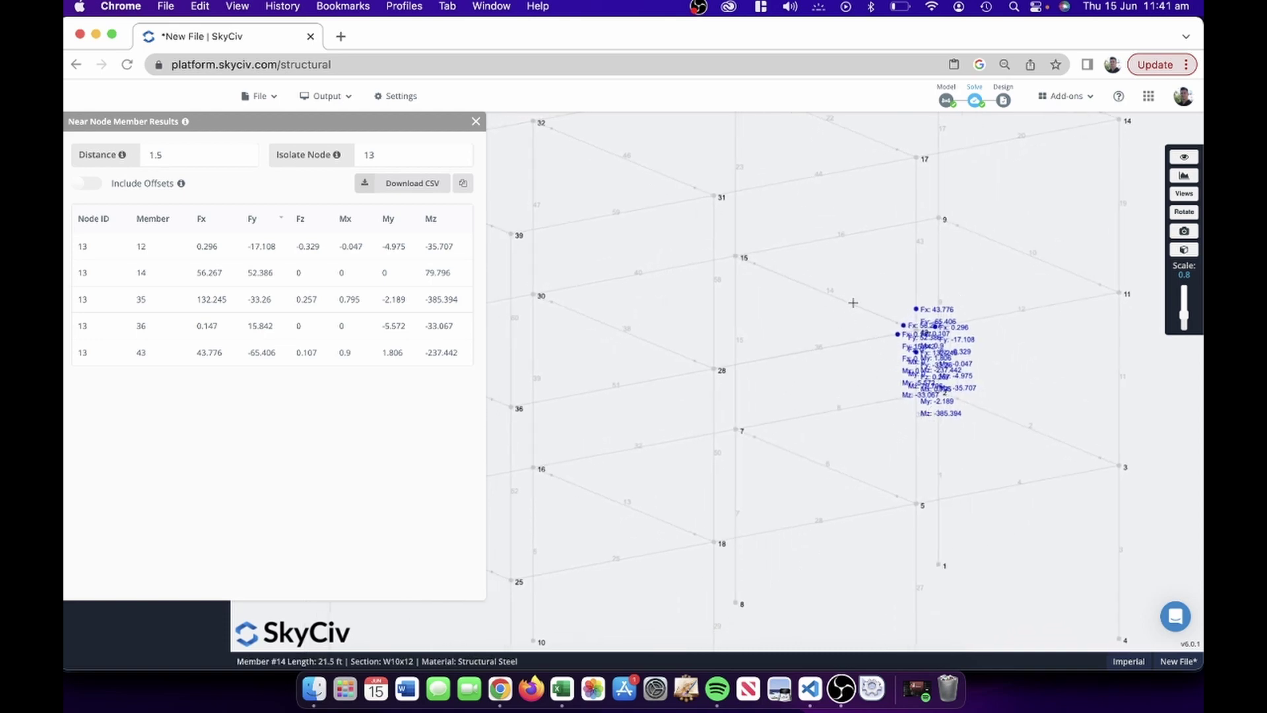
{"action": "scroll", "coordinate": [882, 320], "scroll_direction": "up", "scroll_amount": 5}
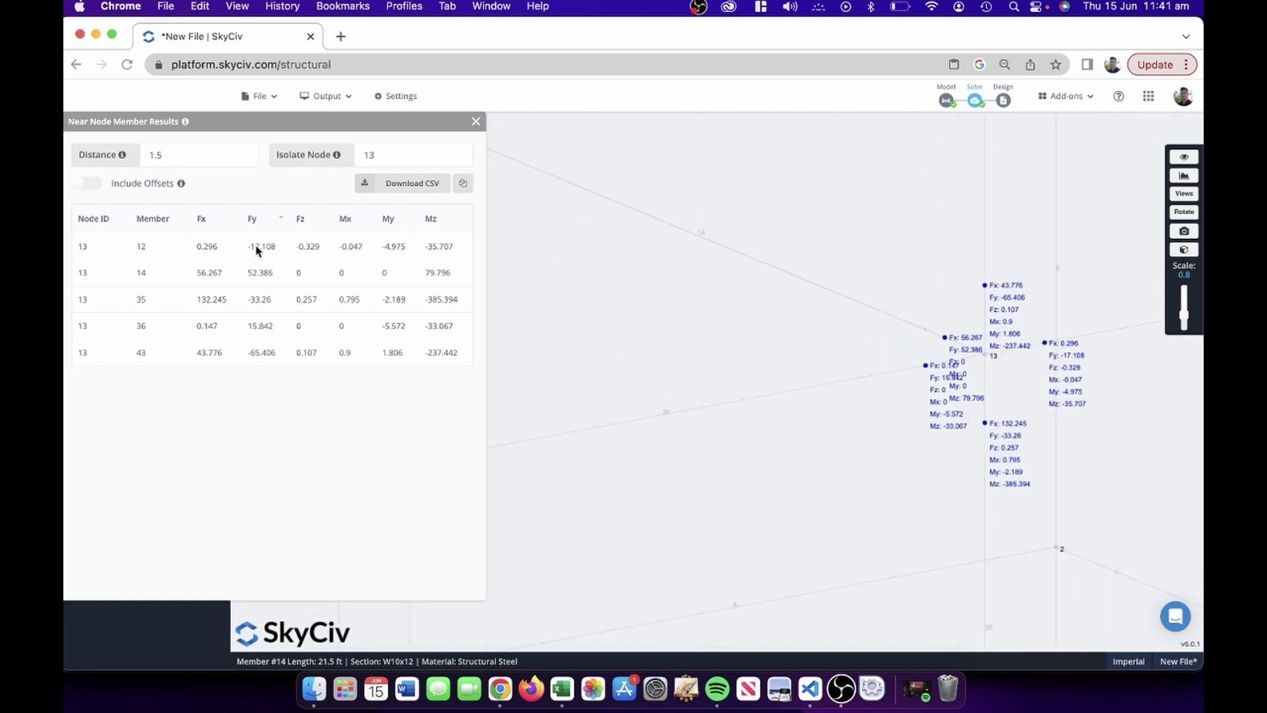
Close the near node member results and start a new Connection Design, dismissing its instruction message
{"action": "left_click", "coordinate": [475, 124]}
{"action": "scroll", "coordinate": [695, 308], "scroll_direction": "down", "scroll_amount": 3}
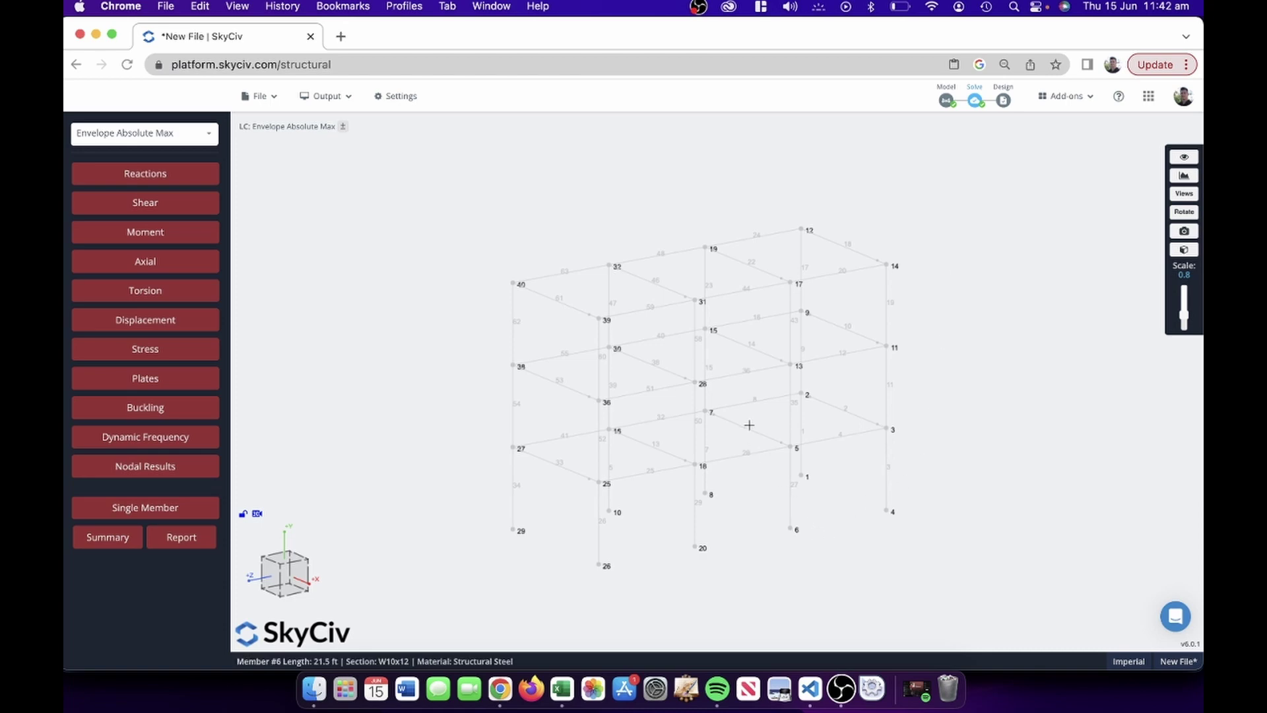
{"action": "left_click_drag", "start_coordinate": [990, 379], "coordinate": [1014, 381]}
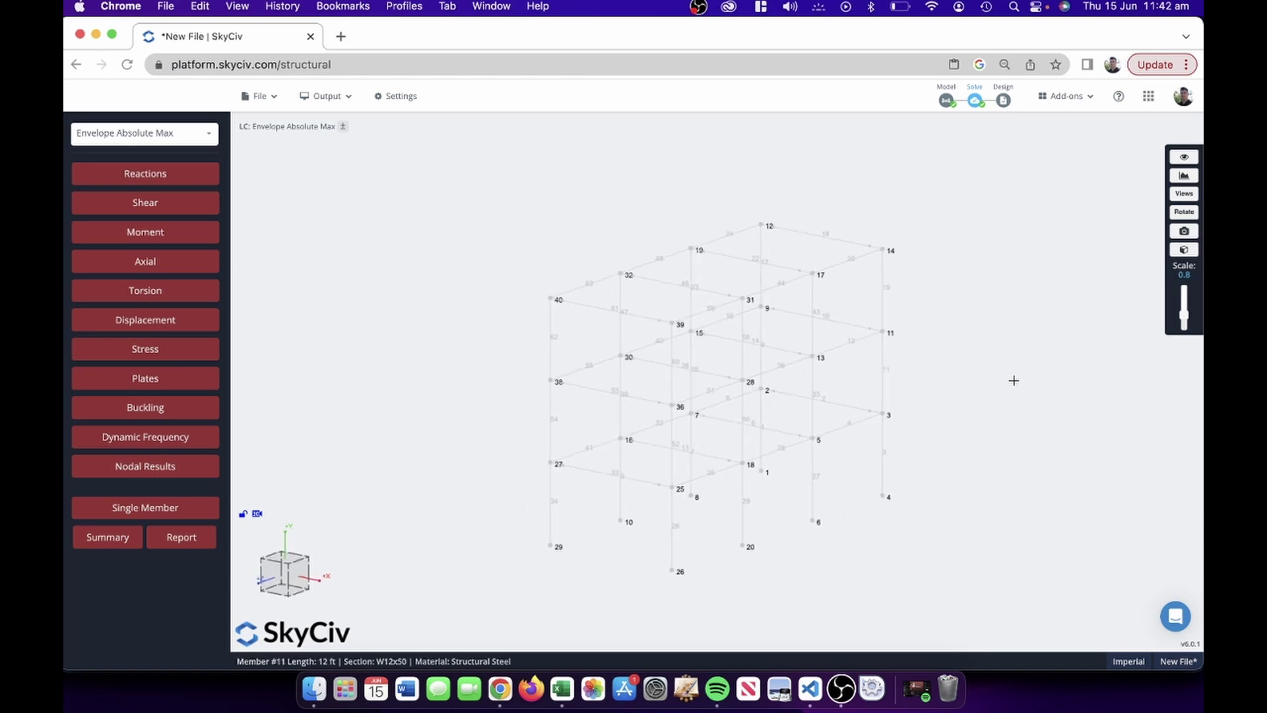
{"action": "scroll", "coordinate": [915, 254], "scroll_direction": "up", "scroll_amount": 3}
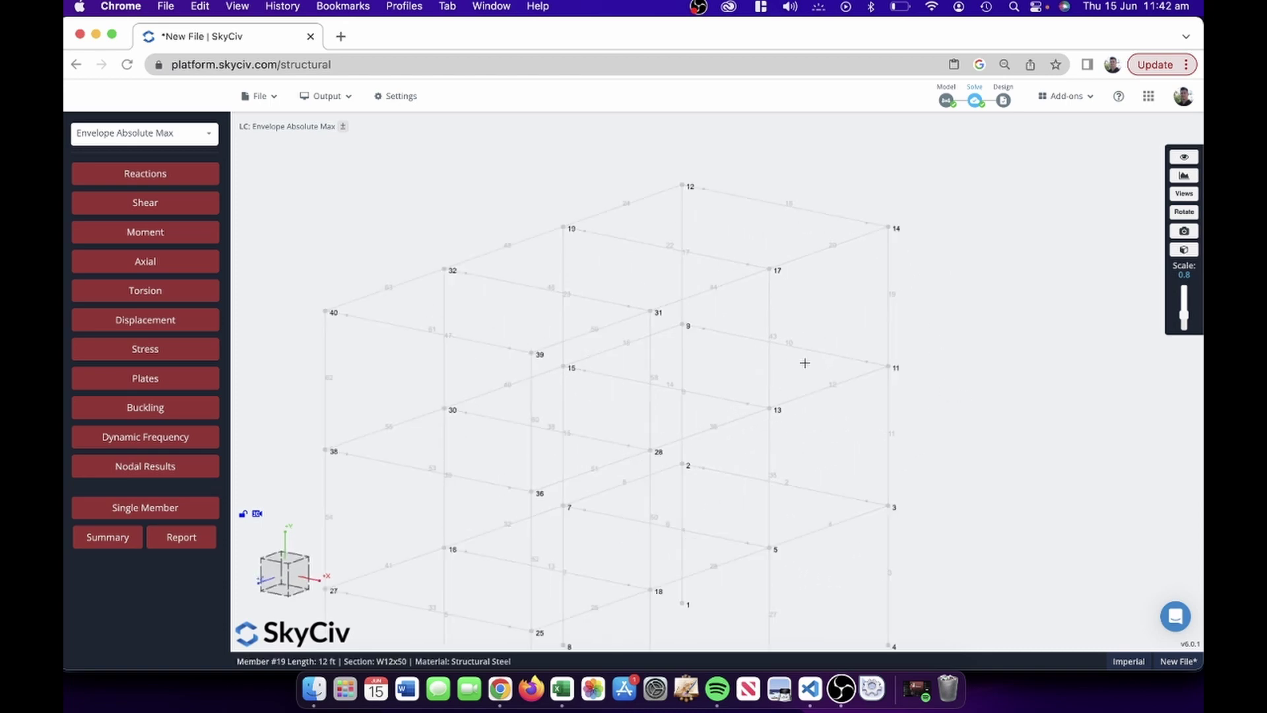
{"action": "left_click", "coordinate": [1003, 100]}
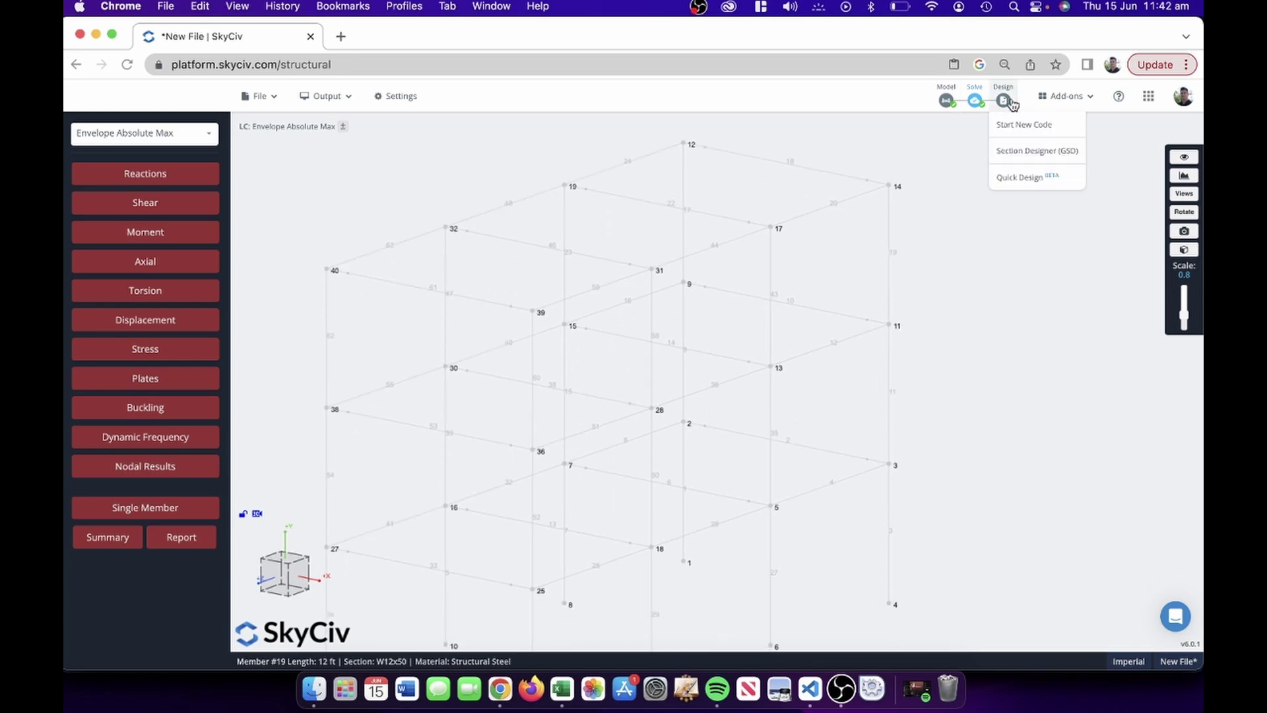
{"action": "left_click", "coordinate": [1015, 127]}
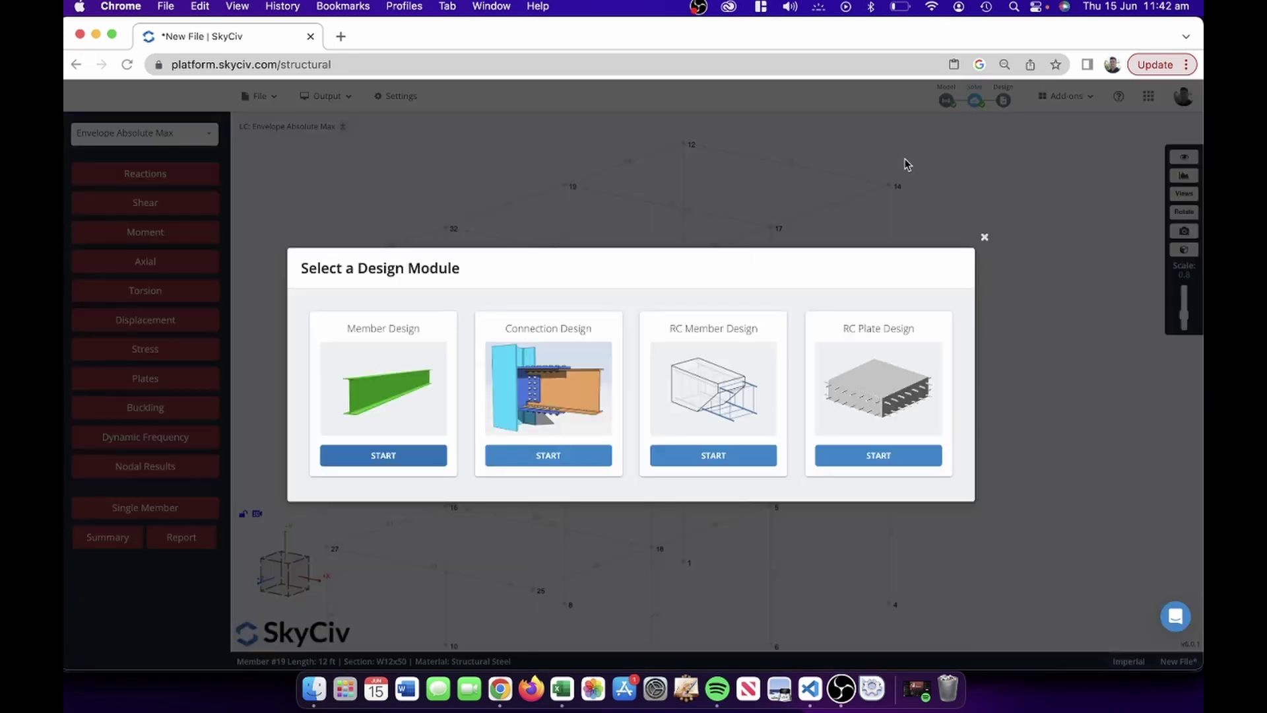
{"action": "left_click", "coordinate": [559, 370]}
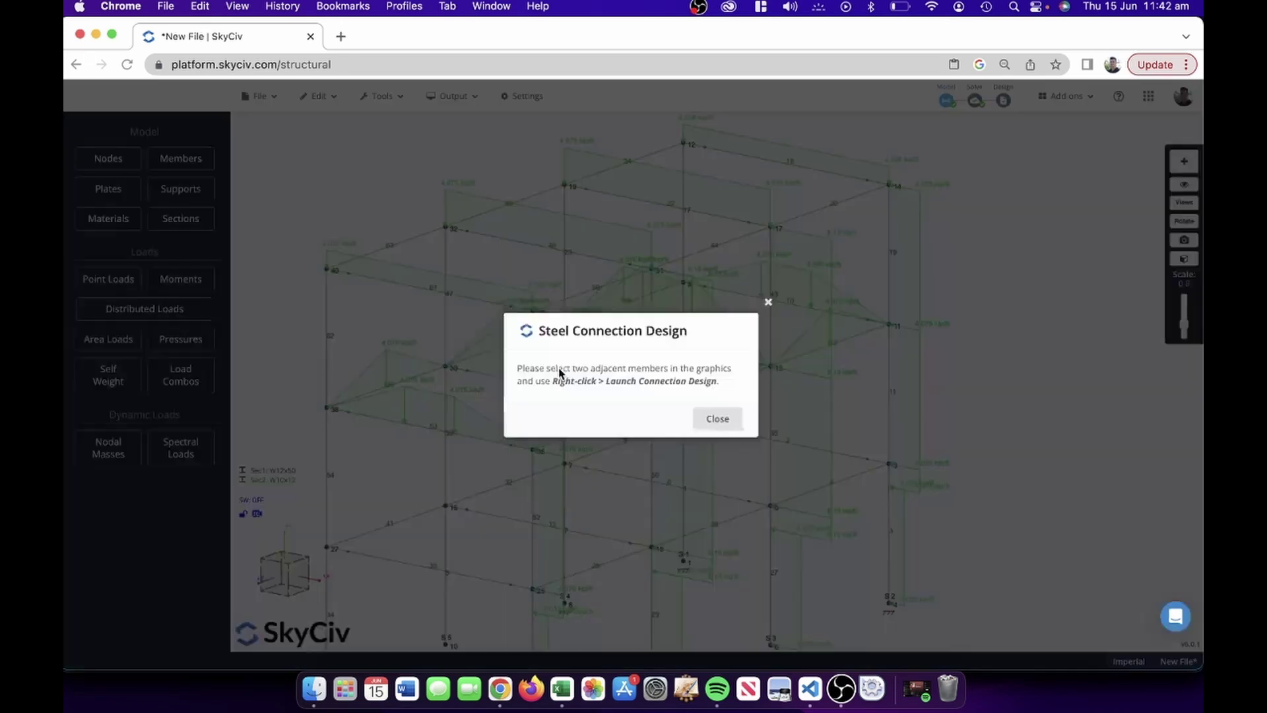
{"action": "left_click", "coordinate": [699, 414]}
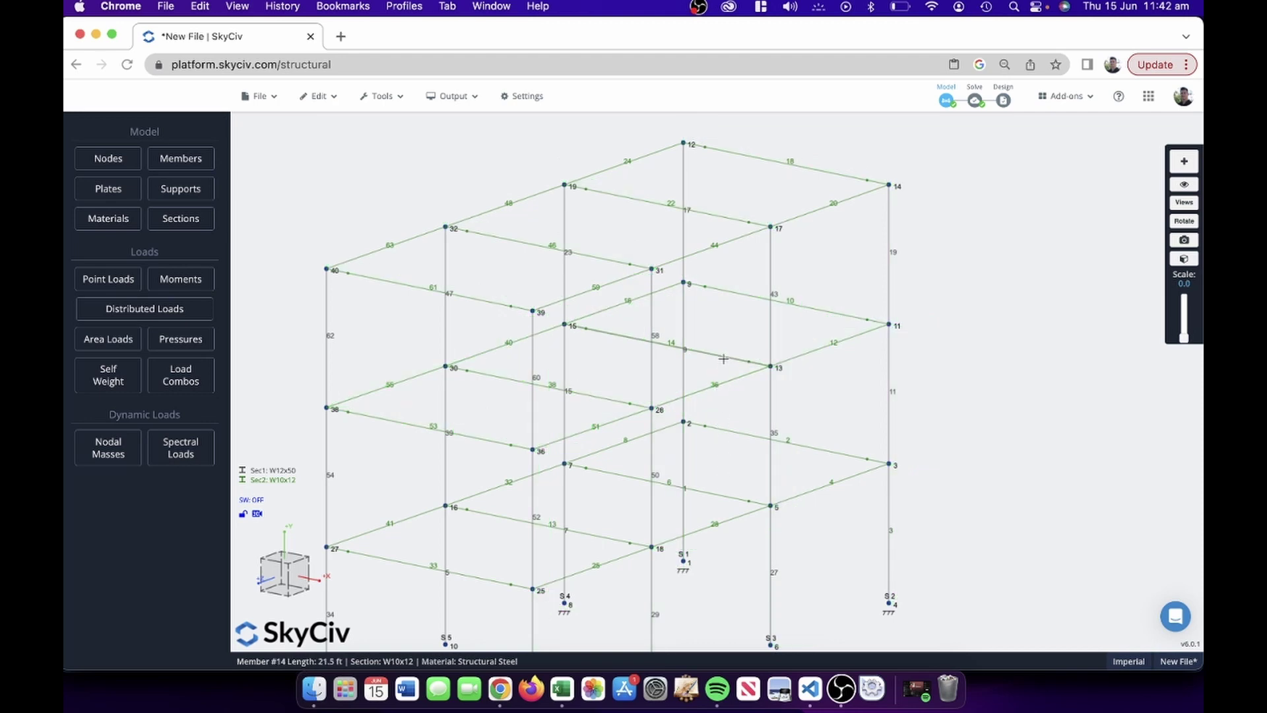
Launch connection design for beam 14 and column 35, with Member 35 - W12x50 as the supporting member
{"action": "left_click", "coordinate": [747, 374]}
{"action": "left_click", "coordinate": [772, 397], "text": "shift"}
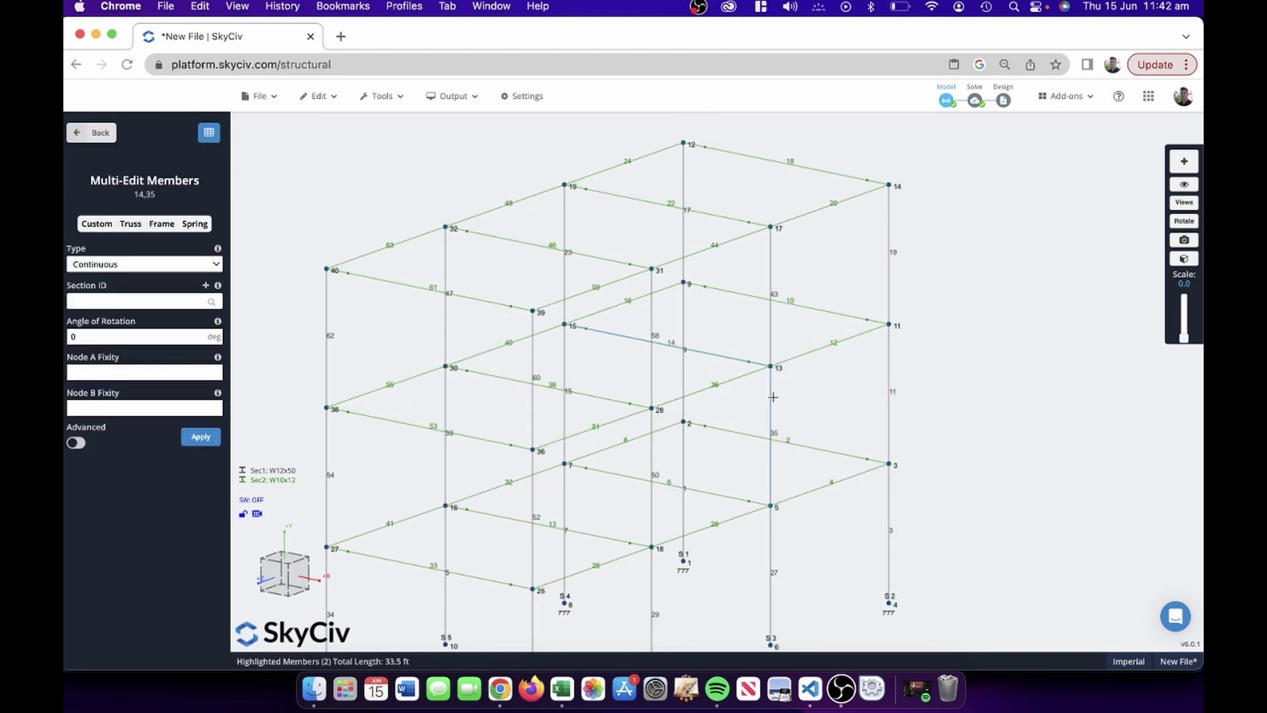
{"action": "right_click", "coordinate": [980, 264]}
{"action": "left_click", "coordinate": [1025, 314]}
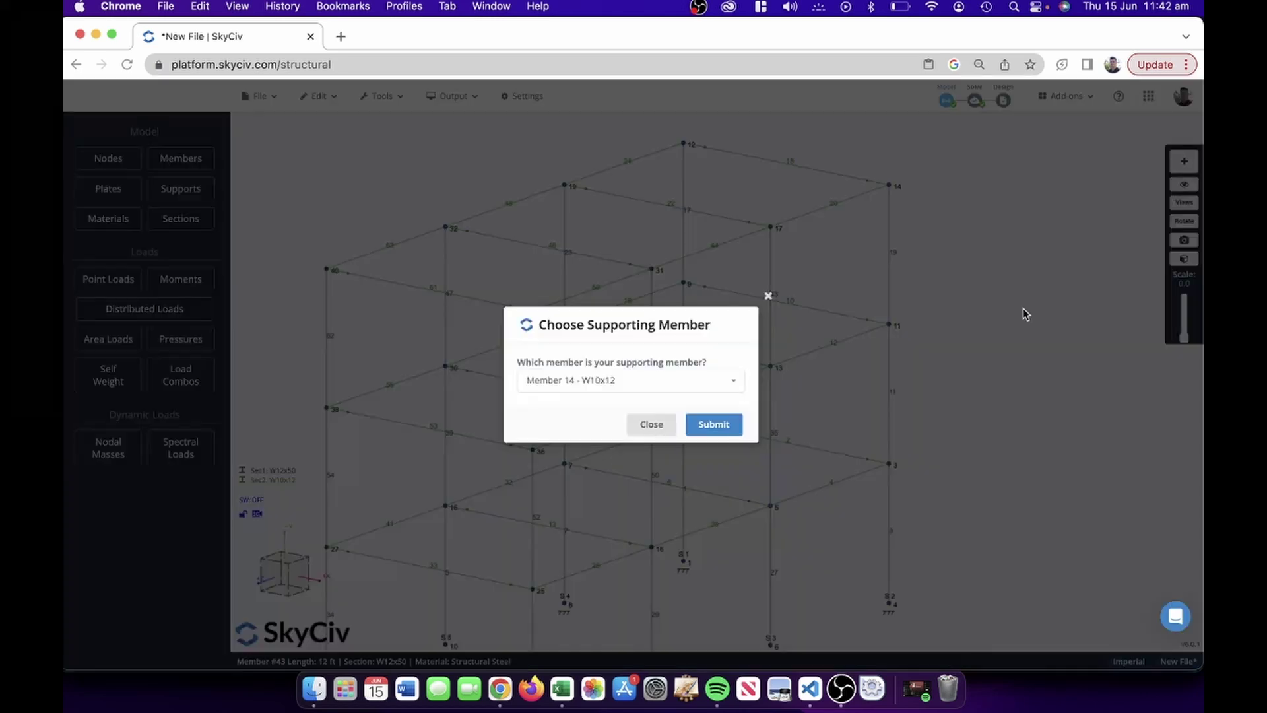
{"action": "left_click", "coordinate": [627, 380]}
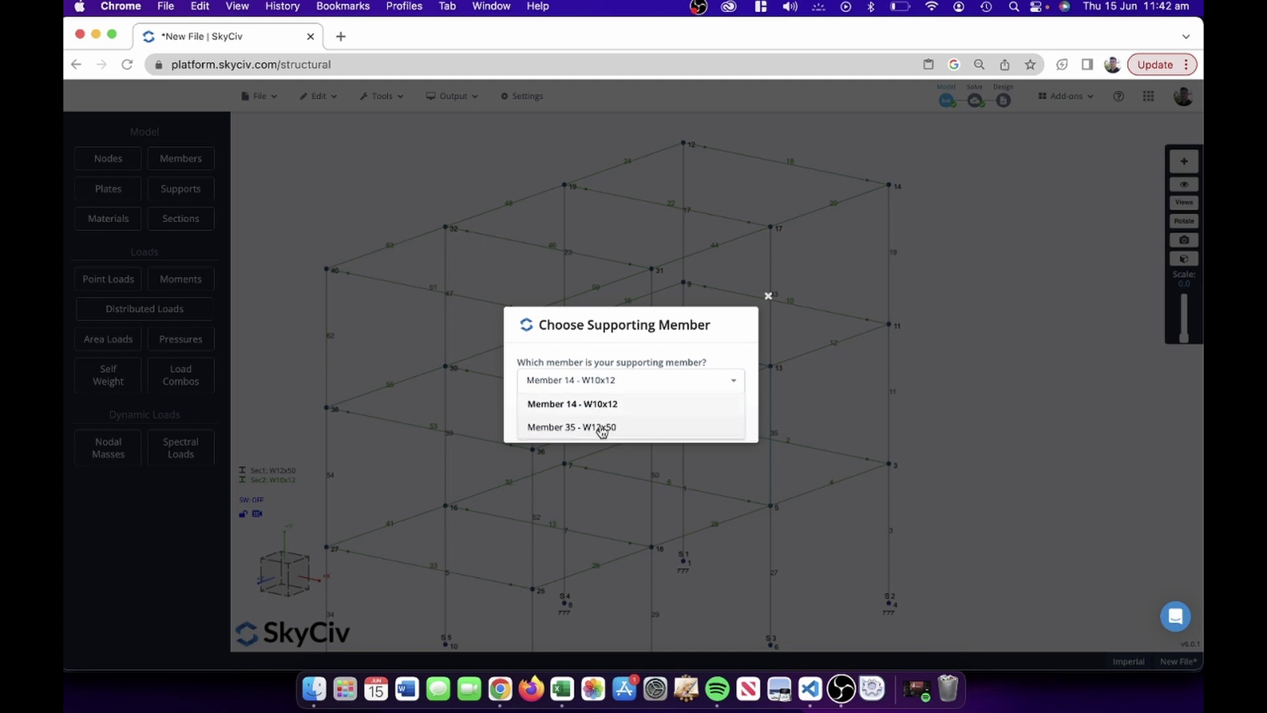
{"action": "left_click", "coordinate": [600, 428]}
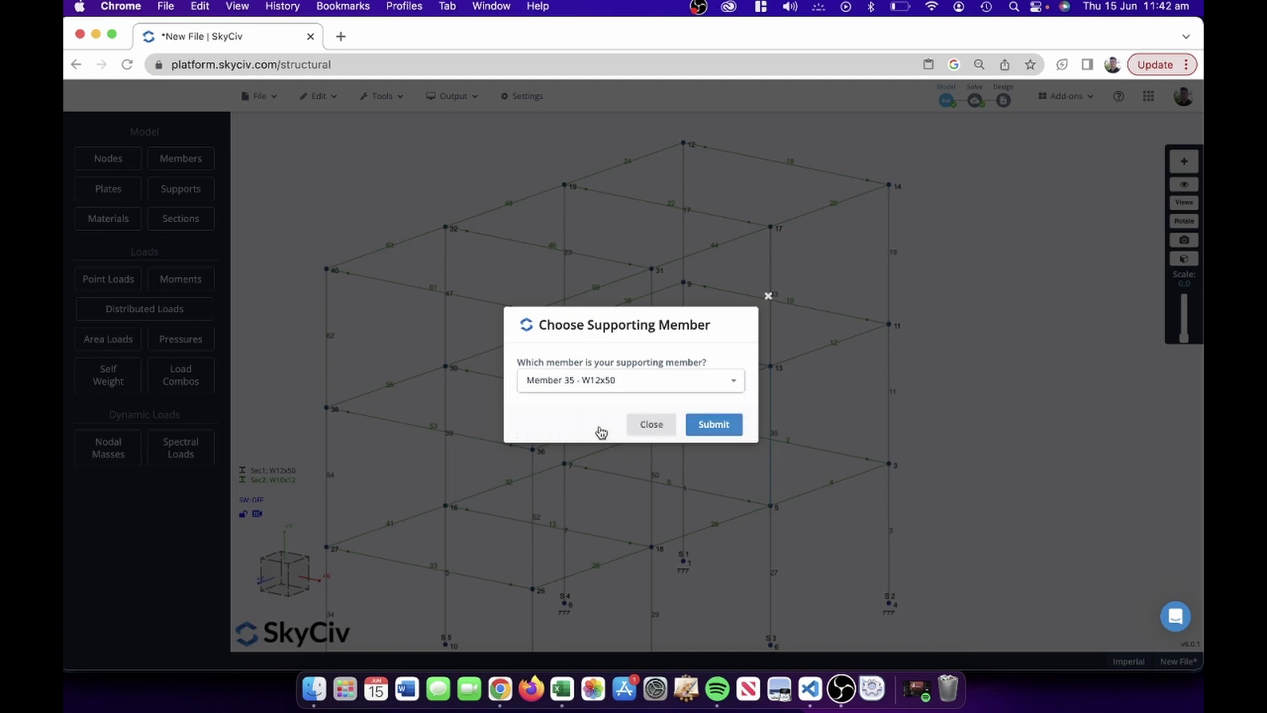
{"action": "left_click", "coordinate": [716, 426]}
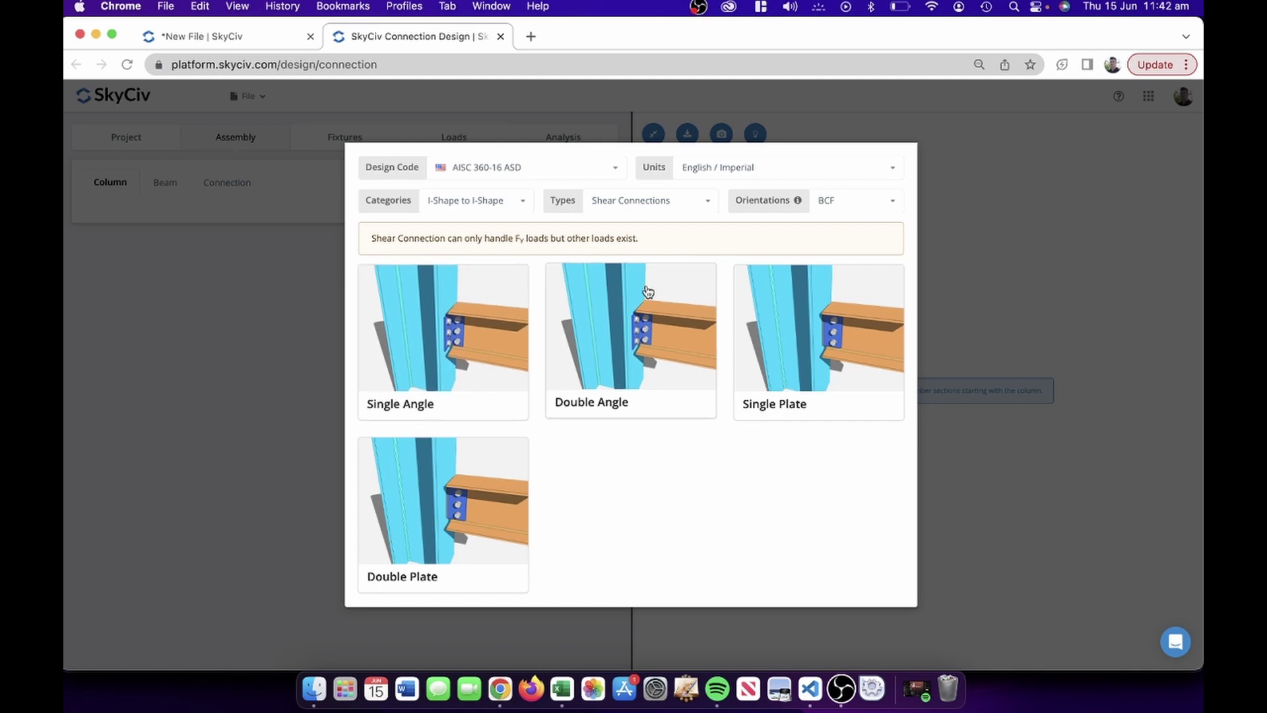
Keep the I-Shape to I-Shape category and Shear Connections type, and choose the Double Angle connection
{"action": "left_click", "coordinate": [450, 204]}
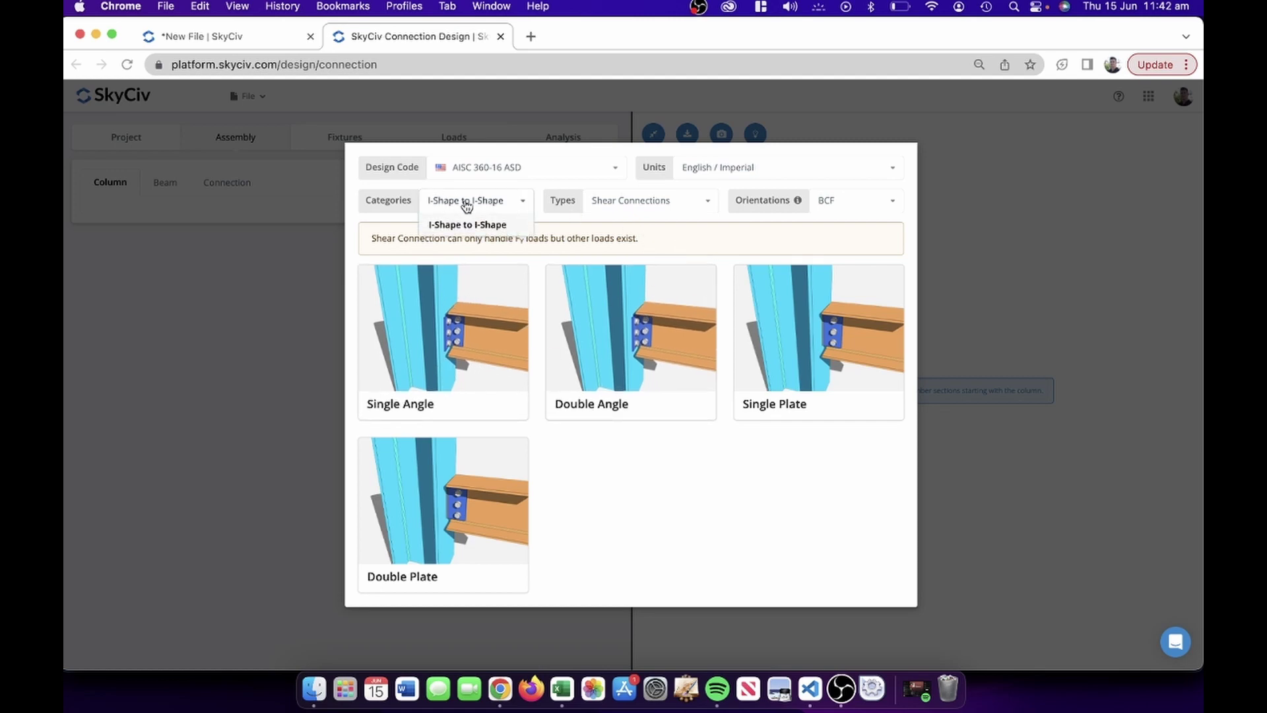
{"action": "left_click", "coordinate": [467, 204]}
{"action": "left_click", "coordinate": [628, 205]}
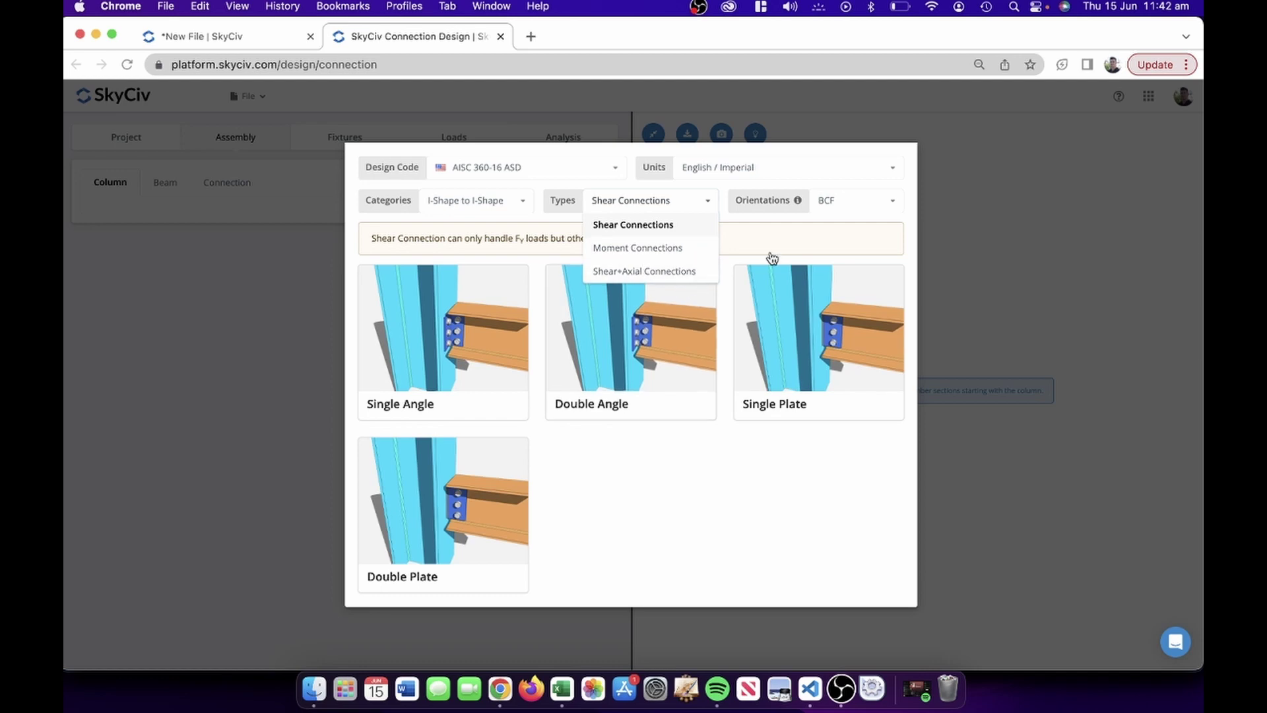
{"action": "left_click", "coordinate": [659, 226]}
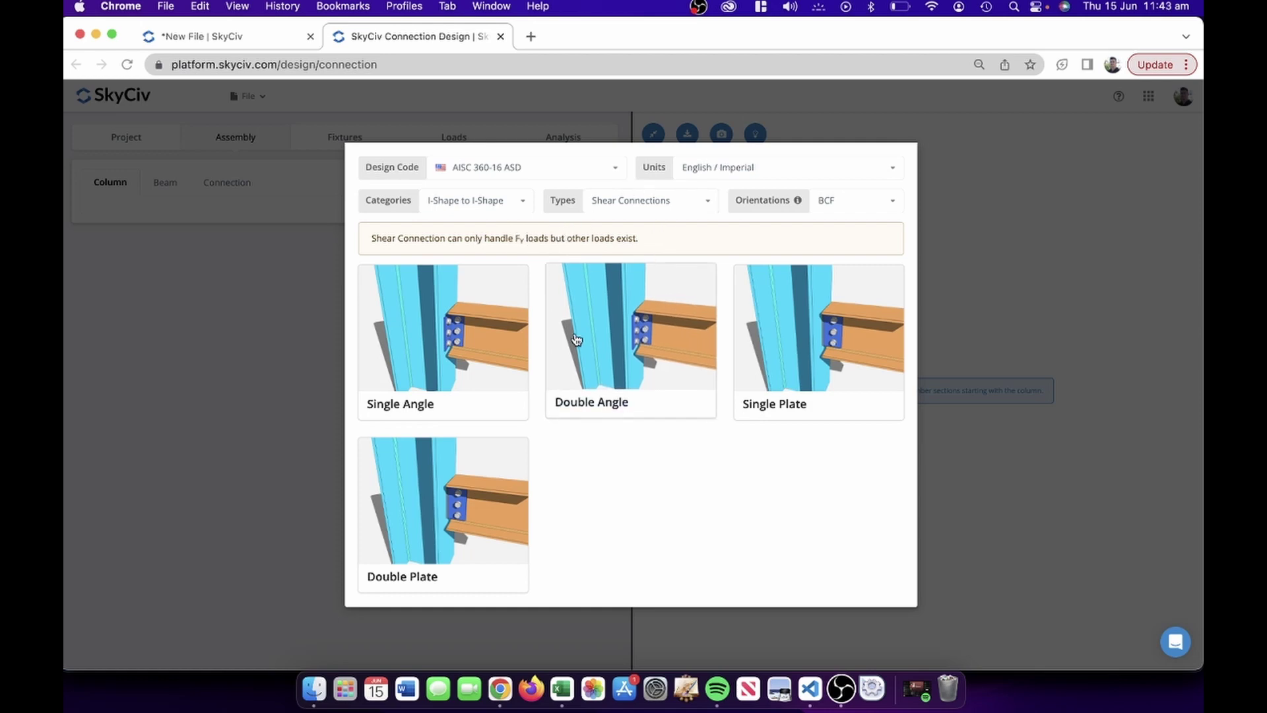
{"action": "left_click", "coordinate": [630, 349]}
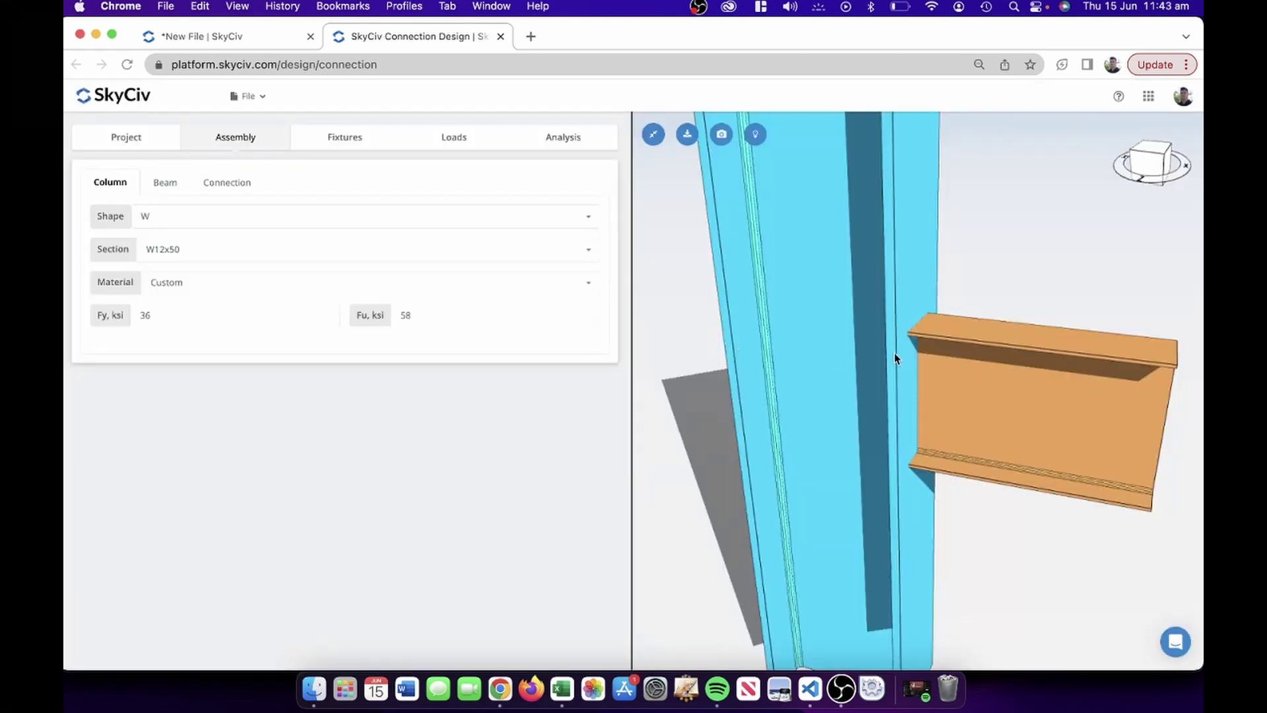
Examine the column and beam assembly in 3D and review the imported beam's section and material properties
{"action": "left_click_drag", "start_coordinate": [893, 353], "coordinate": [957, 313]}
{"action": "right_click_drag", "start_coordinate": [957, 313], "coordinate": [874, 308]}
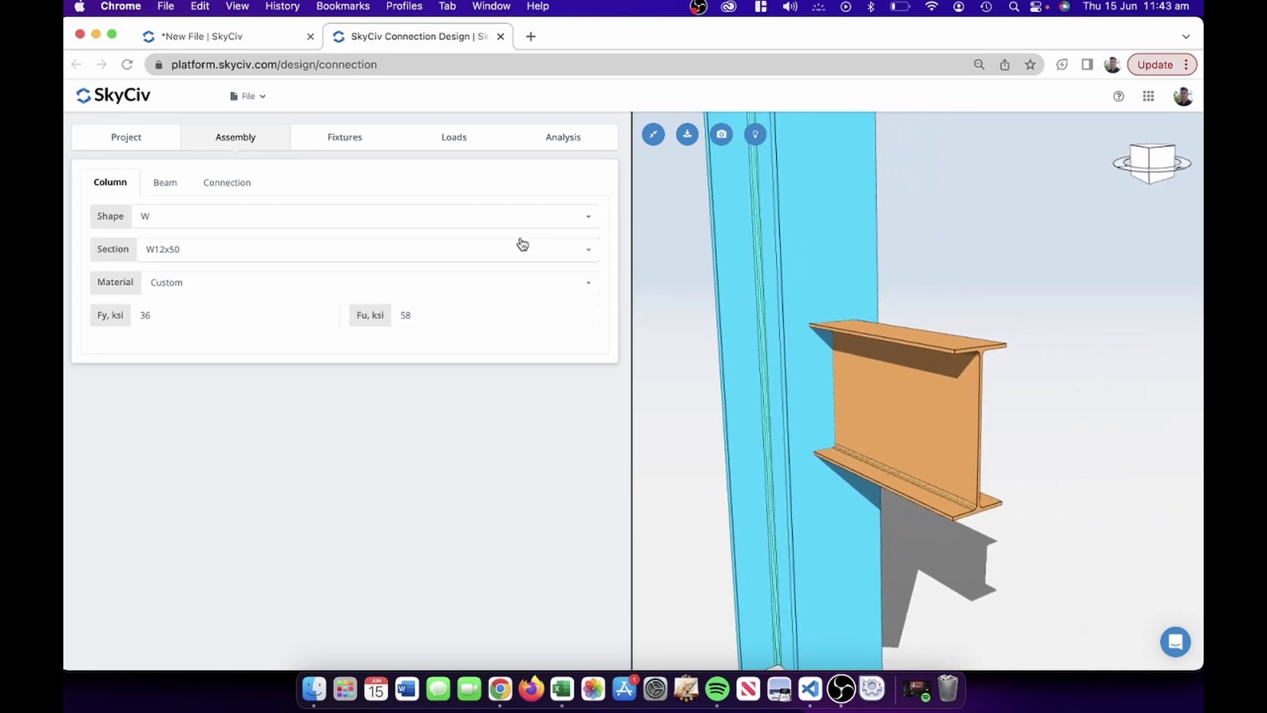
{"action": "right_click_drag", "start_coordinate": [831, 268], "coordinate": [842, 260]}
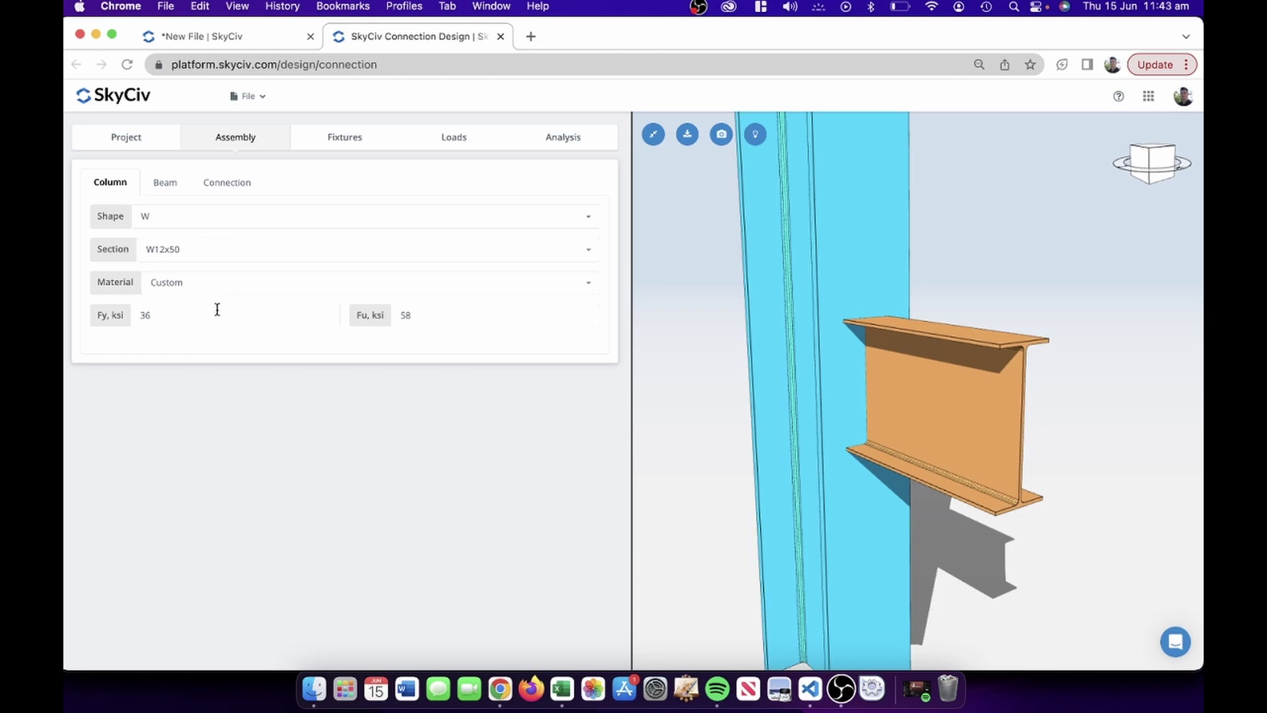
{"action": "left_click", "coordinate": [167, 181]}
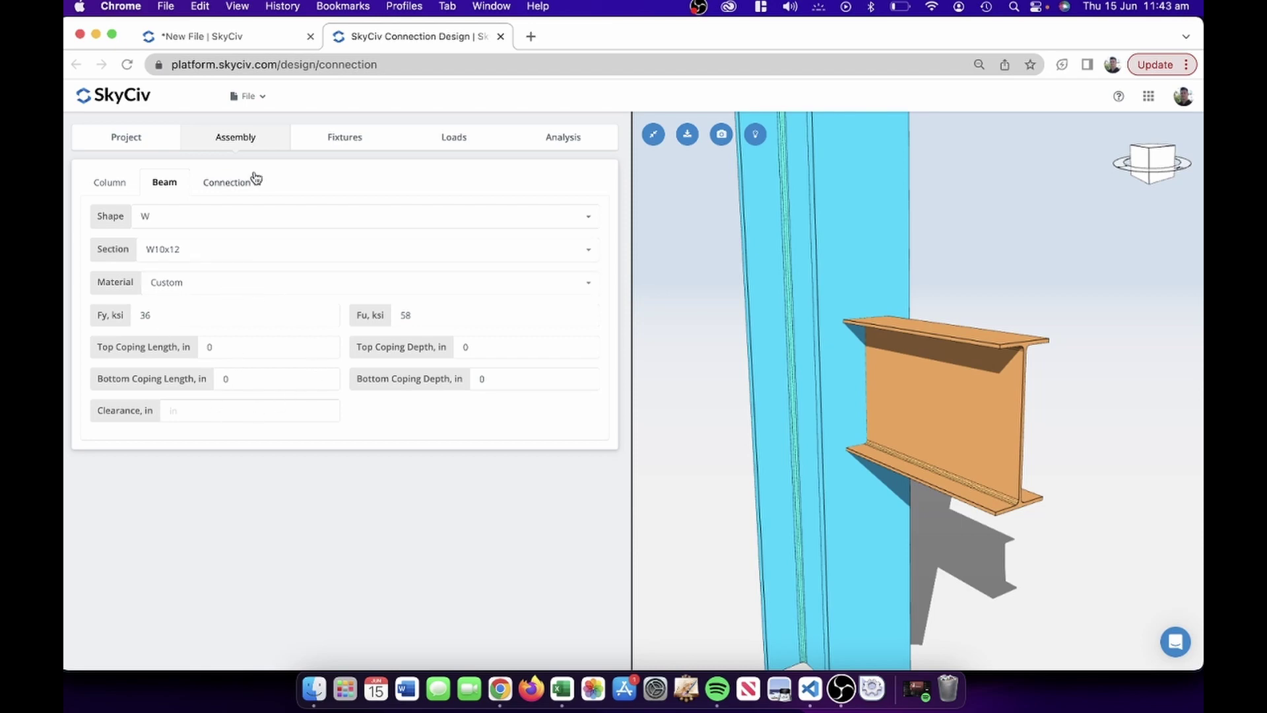
Assign A992 material and the L3x3x1/2 section to the double angle connection
{"action": "left_click", "coordinate": [232, 186]}
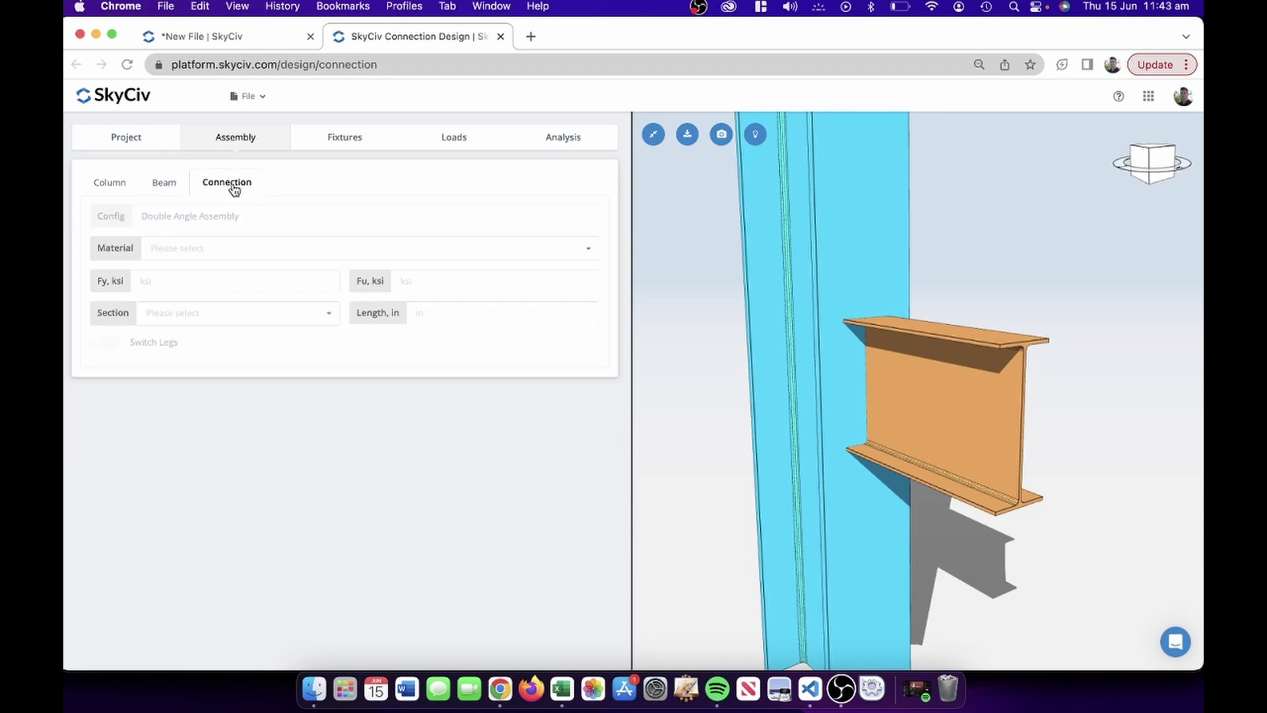
{"action": "left_click", "coordinate": [226, 246]}
{"action": "left_click", "coordinate": [191, 295]}
{"action": "left_click", "coordinate": [185, 314]}
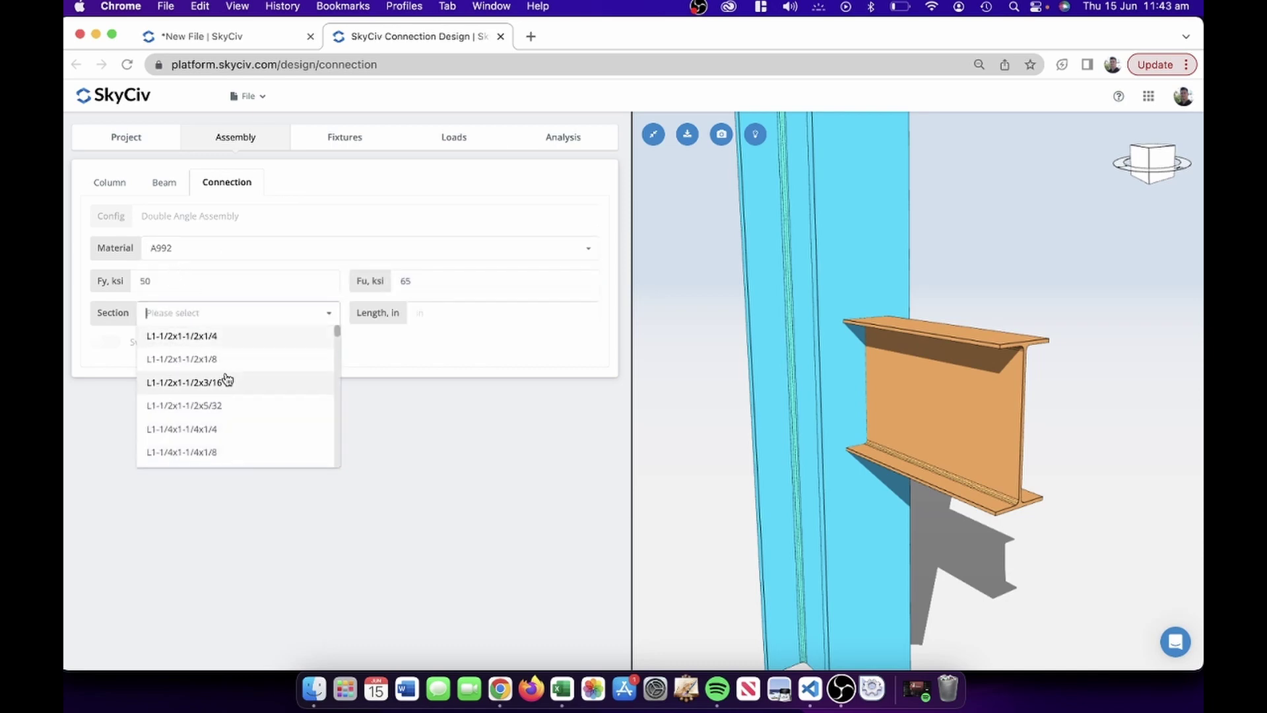
{"action": "scroll", "coordinate": [227, 379], "scroll_direction": "down", "scroll_amount": 8}
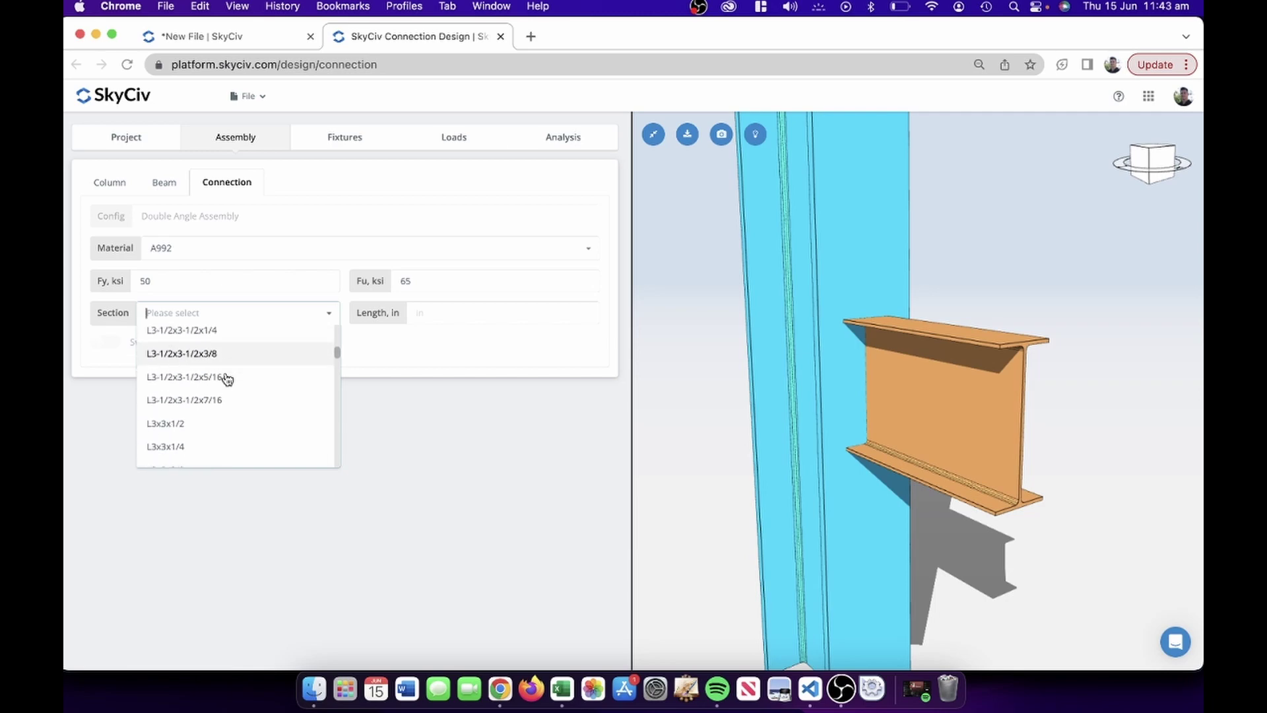
{"action": "scroll", "coordinate": [227, 380], "scroll_direction": "down", "scroll_amount": 3}
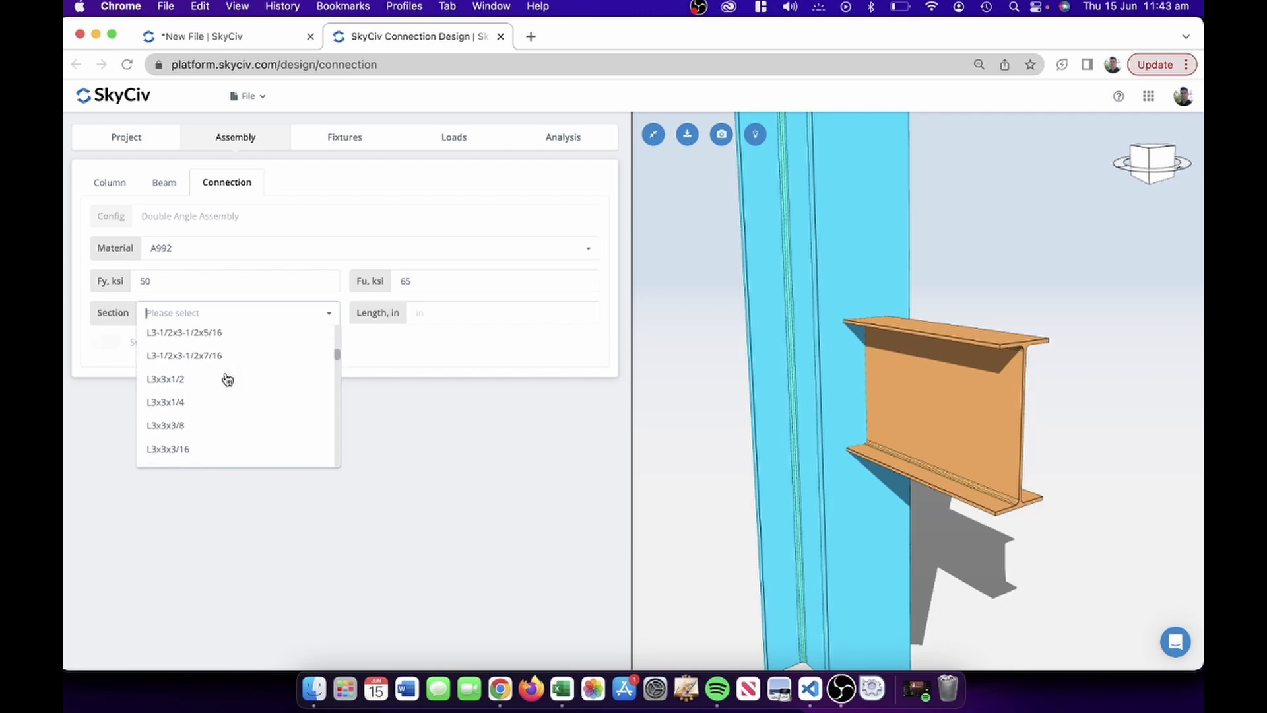
{"action": "left_click", "coordinate": [221, 376]}
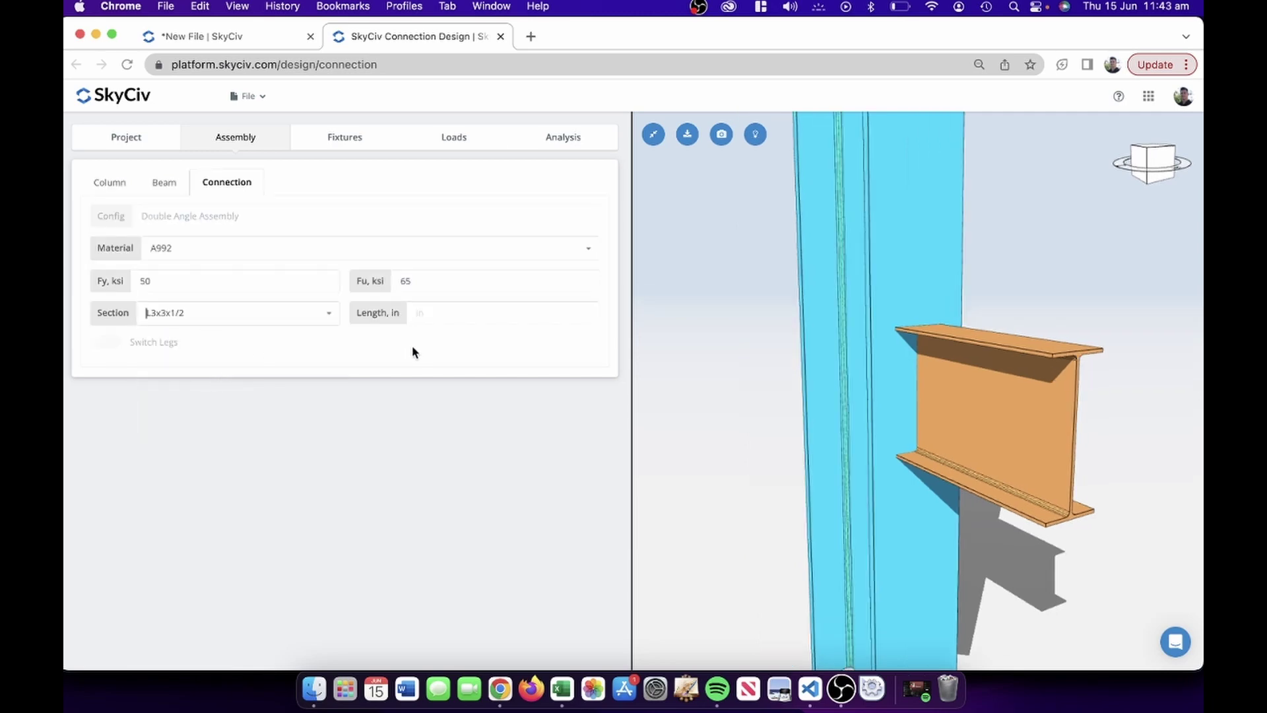
Enter an 8 in length for the double angle and shorten it to 6 in
{"action": "left_click", "coordinate": [420, 314]}
{"action": "type", "text": "8"}
{"action": "left_click", "coordinate": [487, 327]}
{"action": "left_click_drag", "start_coordinate": [775, 374], "coordinate": [902, 374]}
{"action": "double_click", "coordinate": [427, 311]}
{"action": "type", "text": "6"}
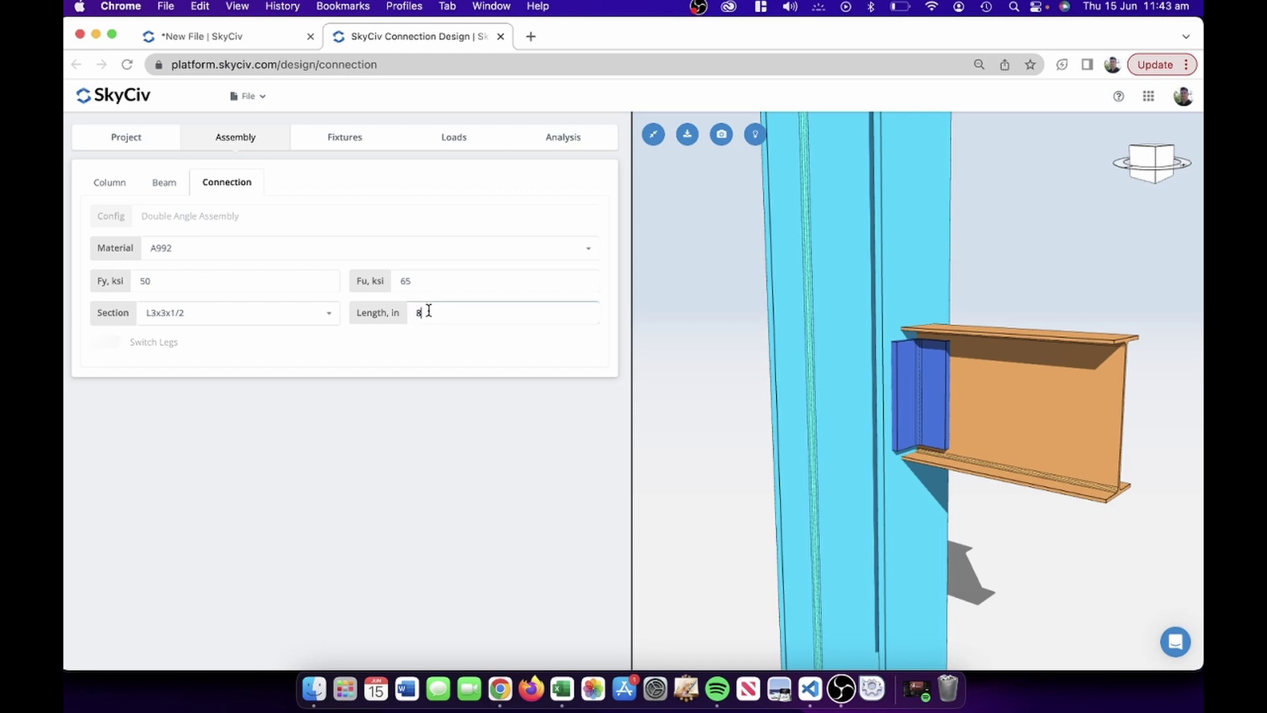
{"action": "key", "text": "Return"}
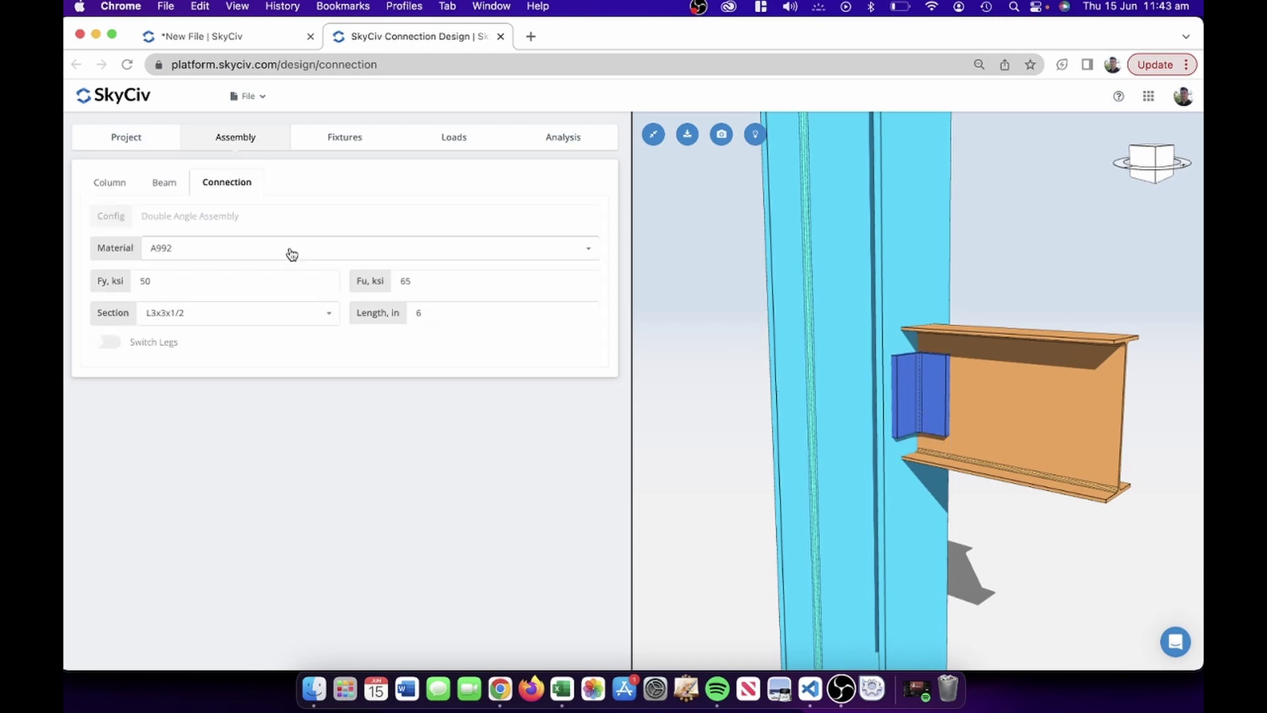
Make Fixture 1, angle to beam web, a bolted fixture with STD bolt holes at both the beam and the angle
{"action": "left_click", "coordinate": [344, 145]}
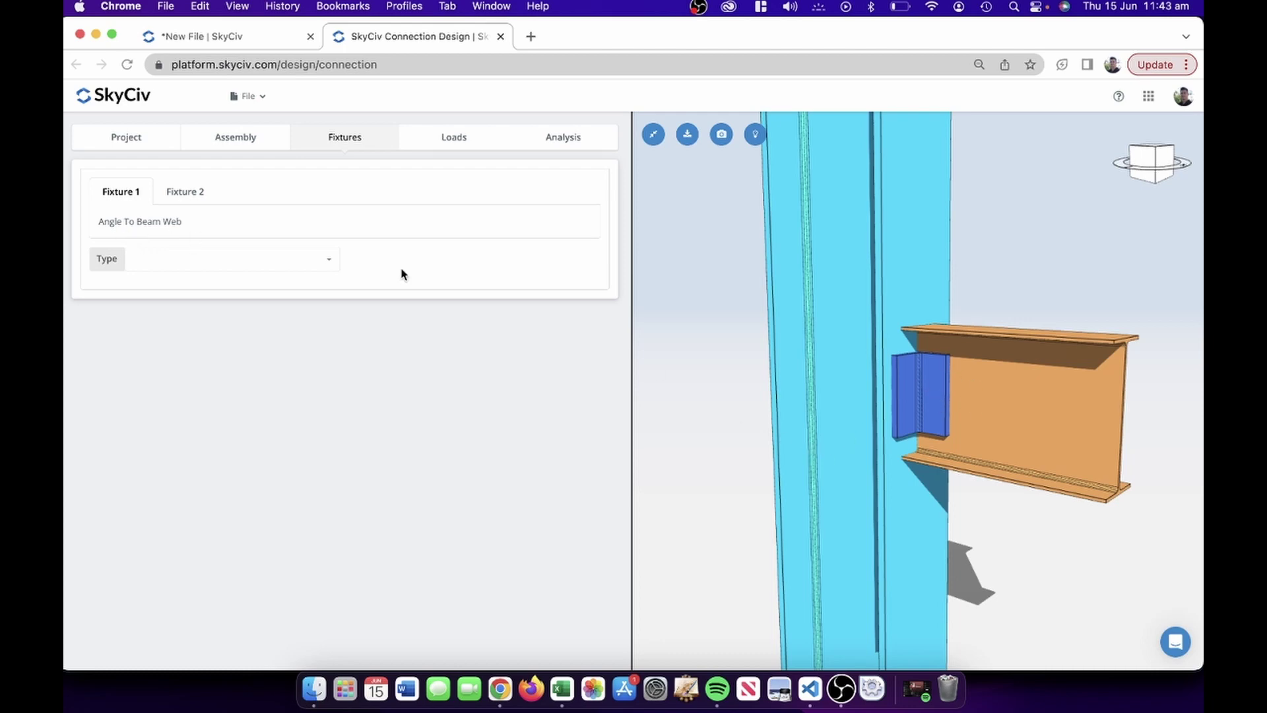
{"action": "left_click", "coordinate": [271, 260]}
{"action": "left_click", "coordinate": [225, 297]}
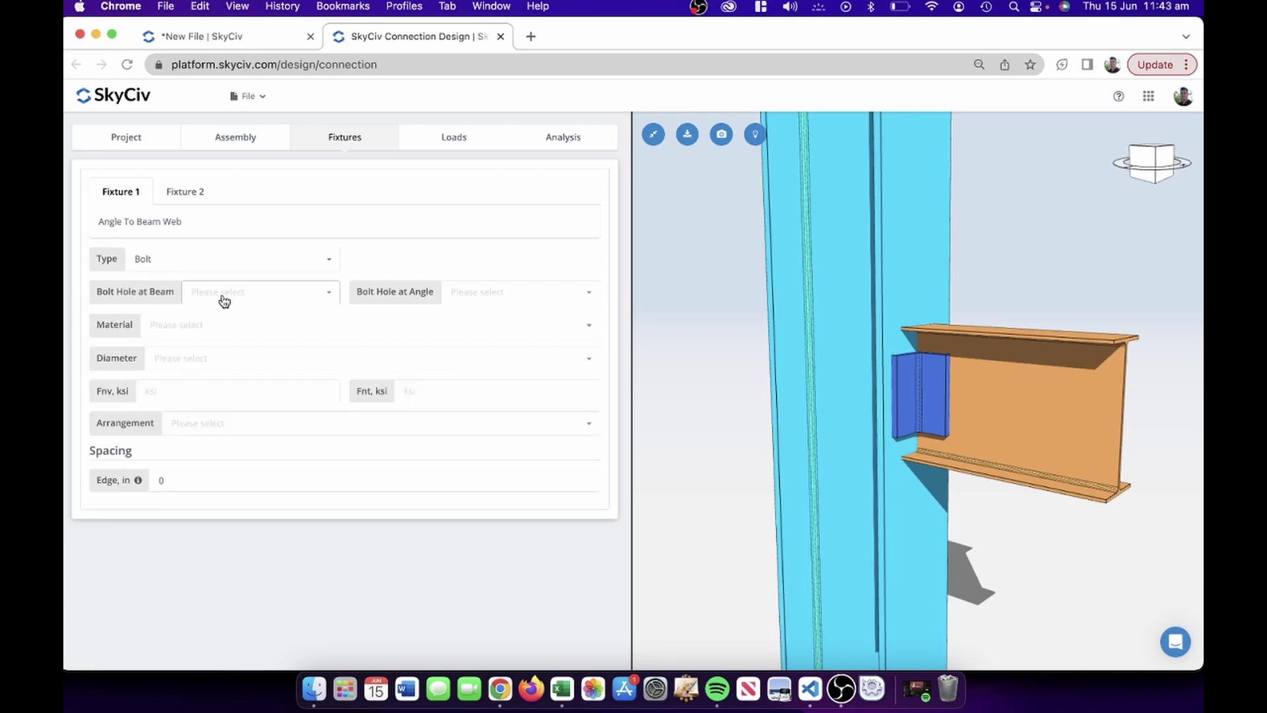
{"action": "left_click", "coordinate": [226, 296]}
{"action": "left_click", "coordinate": [231, 315]}
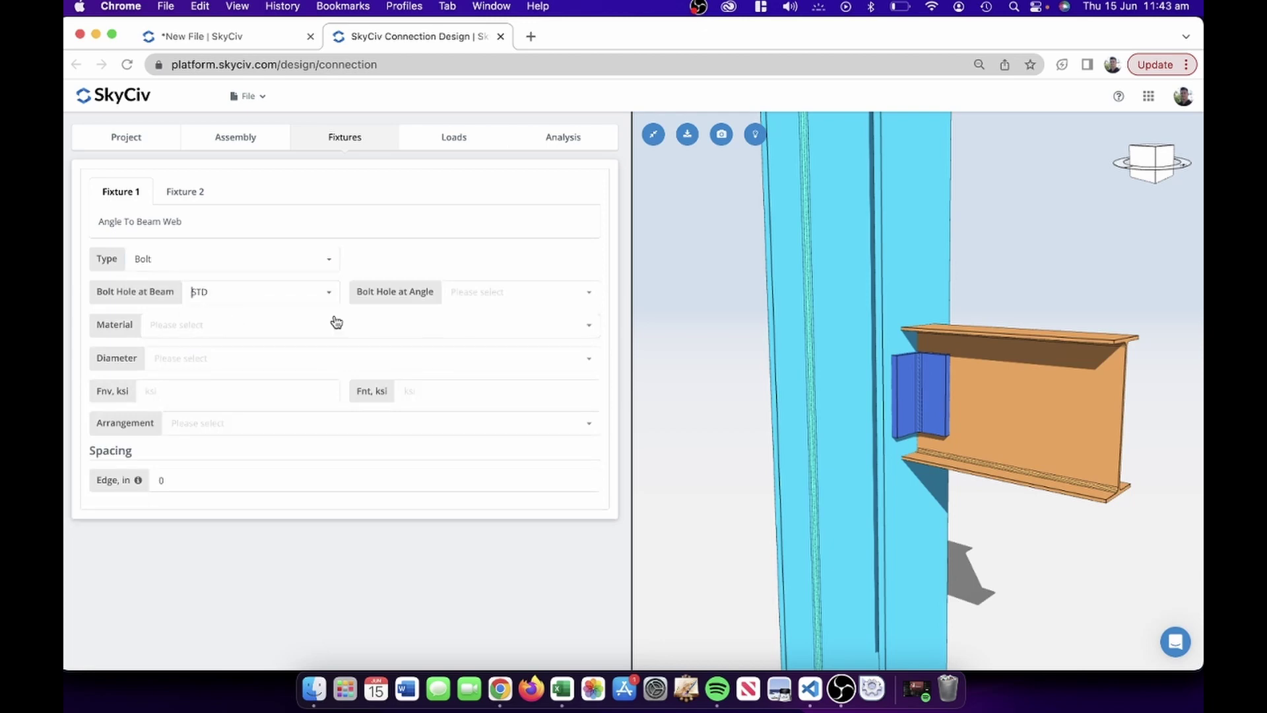
{"action": "left_click", "coordinate": [486, 298]}
{"action": "left_click", "coordinate": [484, 317]}
Specify A325N bolts of 5/8 in diameter in a 3x1 arrangement for Fixture 1
{"action": "left_click", "coordinate": [221, 324]}
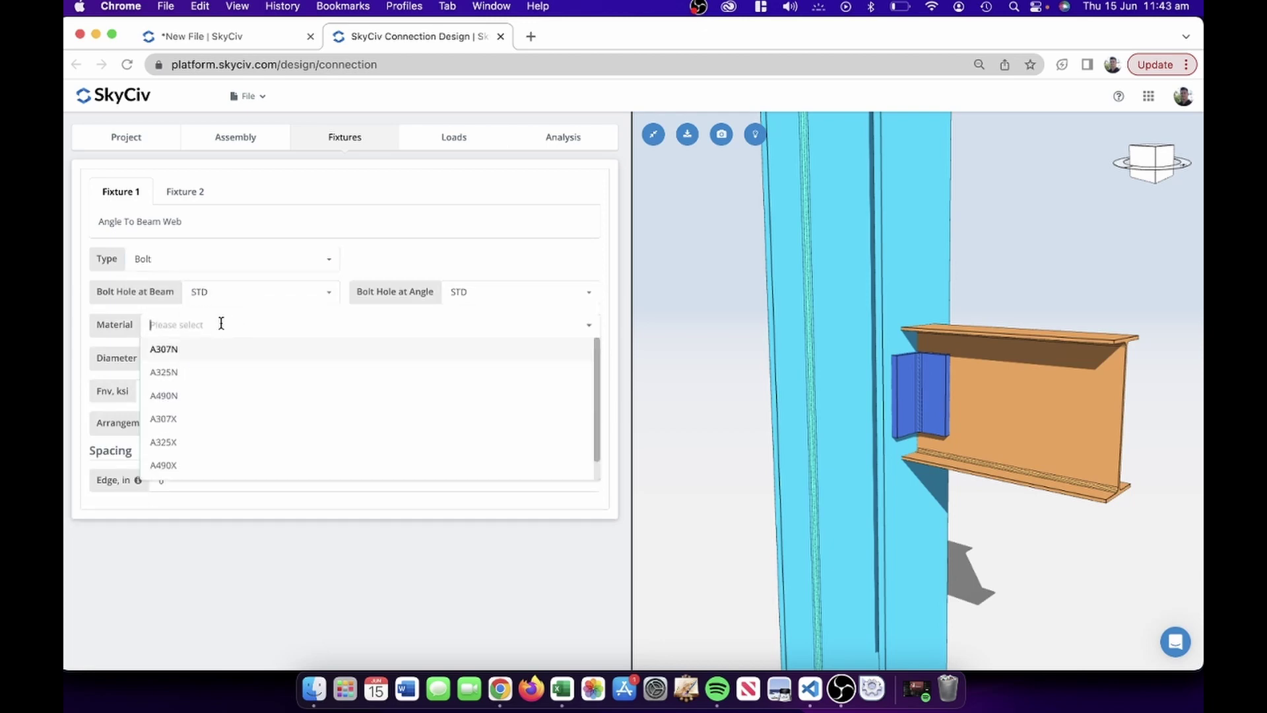
{"action": "left_click", "coordinate": [210, 373]}
{"action": "left_click", "coordinate": [198, 362]}
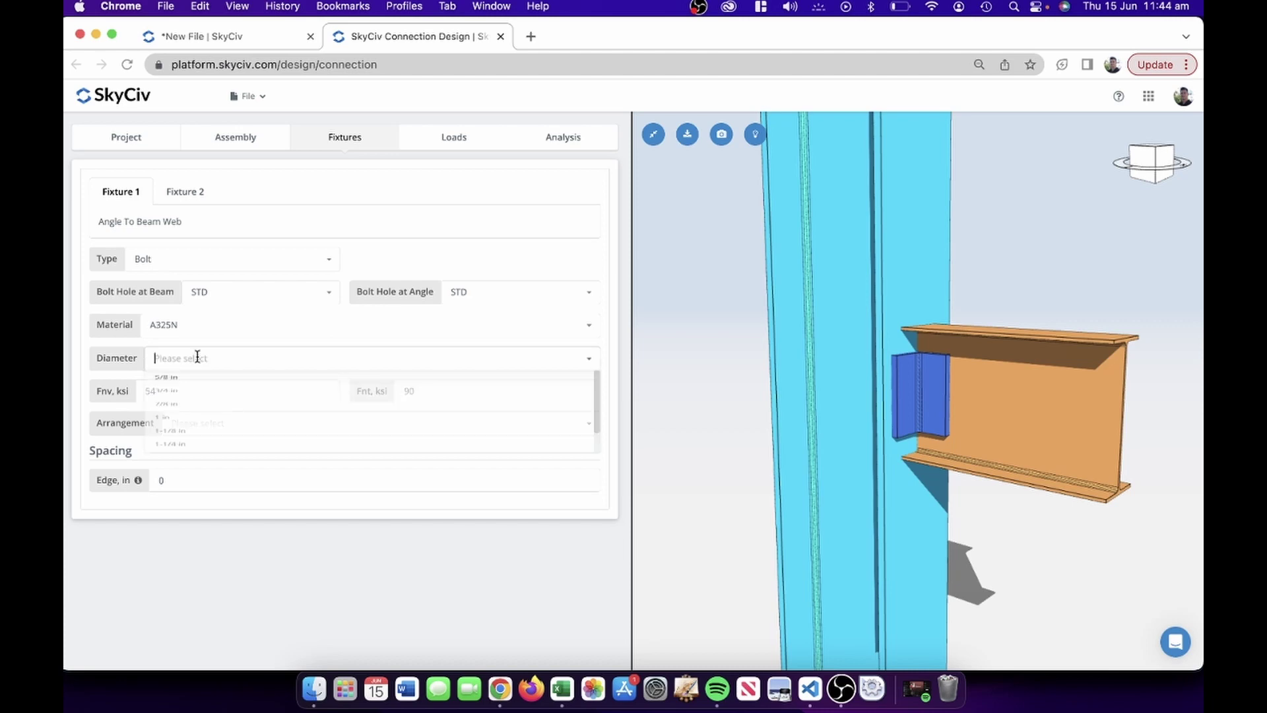
{"action": "left_click", "coordinate": [193, 385]}
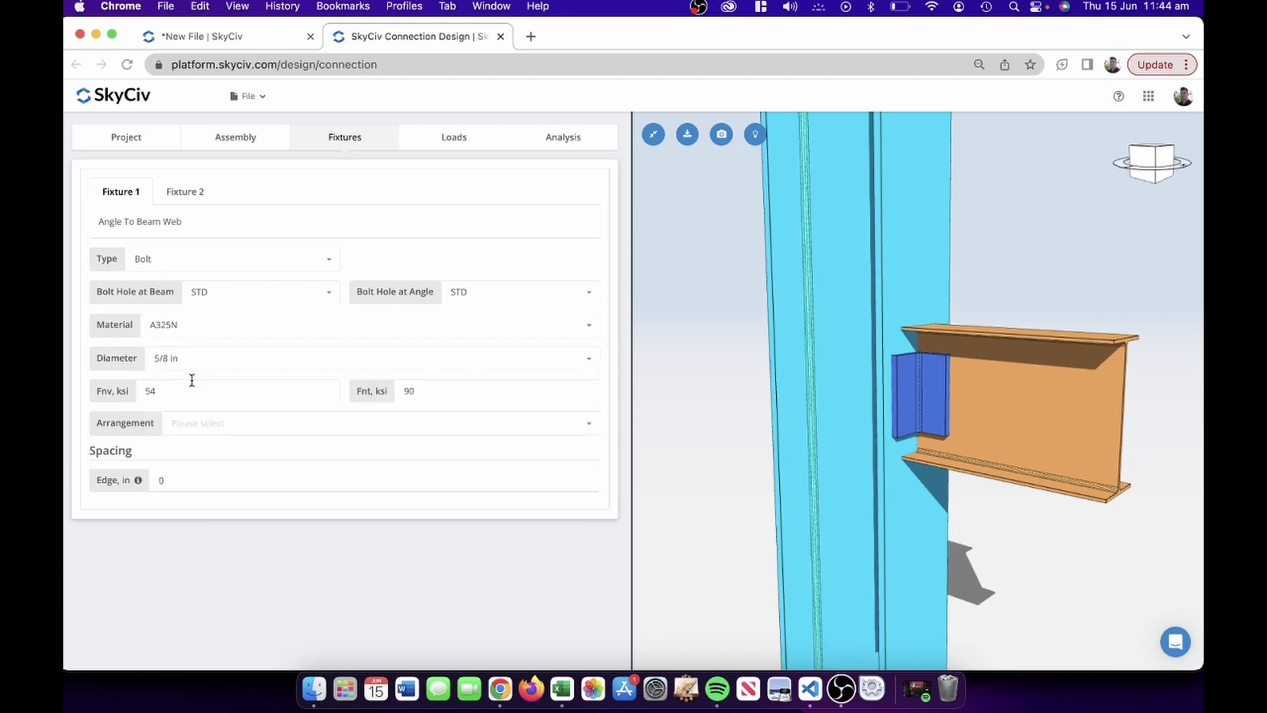
{"action": "left_click", "coordinate": [201, 426]}
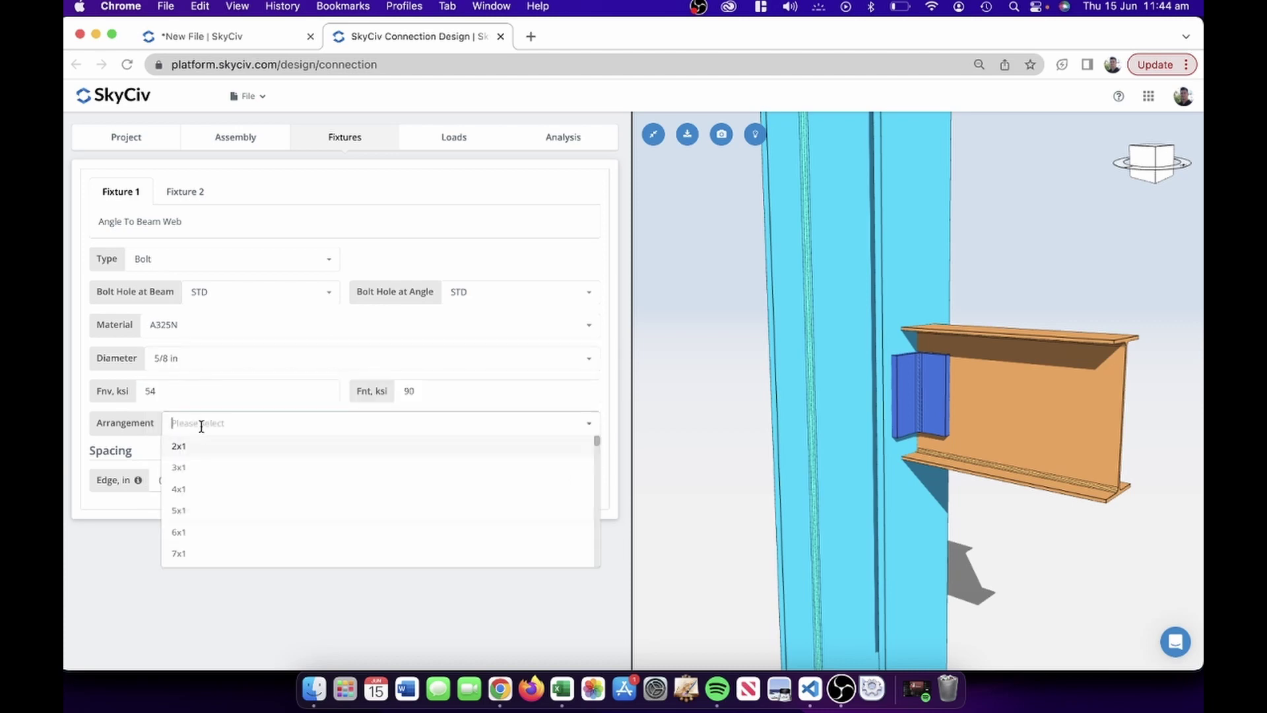
{"action": "left_click", "coordinate": [205, 469]}
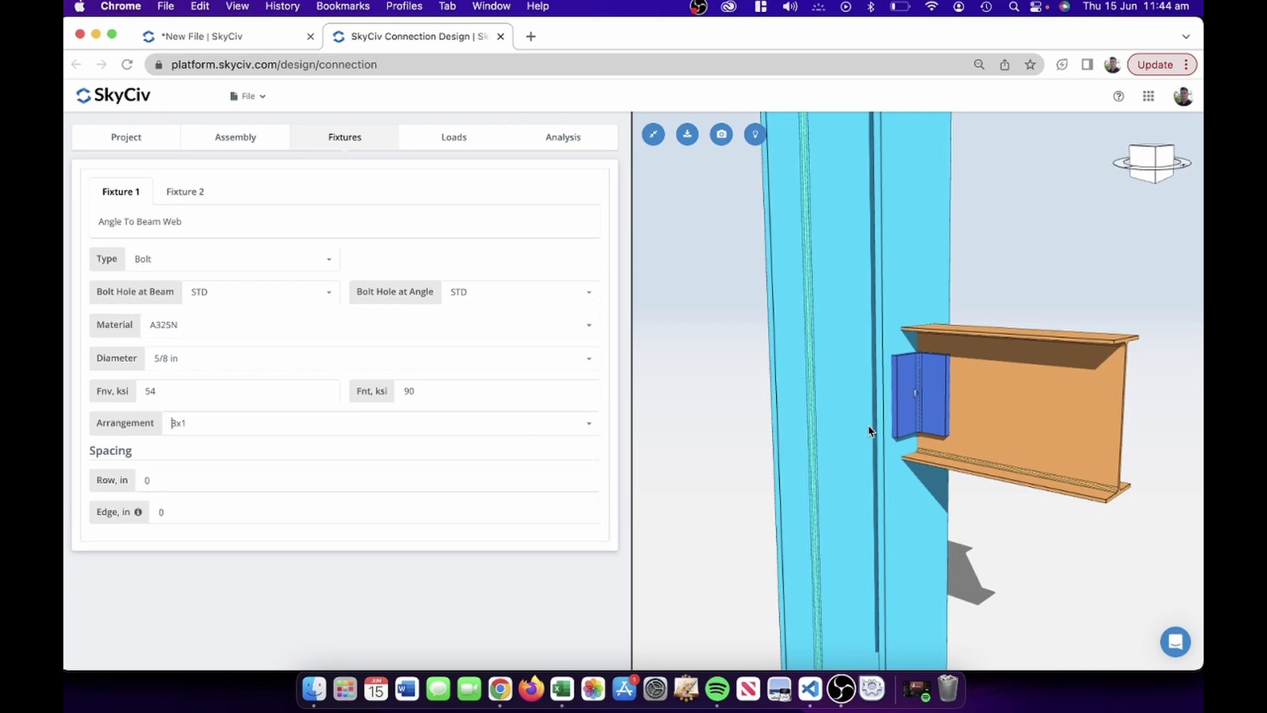
Set Fixture 1's bolt edge distance to 1.8 in and its row spacing to 1.5 in
{"action": "left_click", "coordinate": [190, 514]}
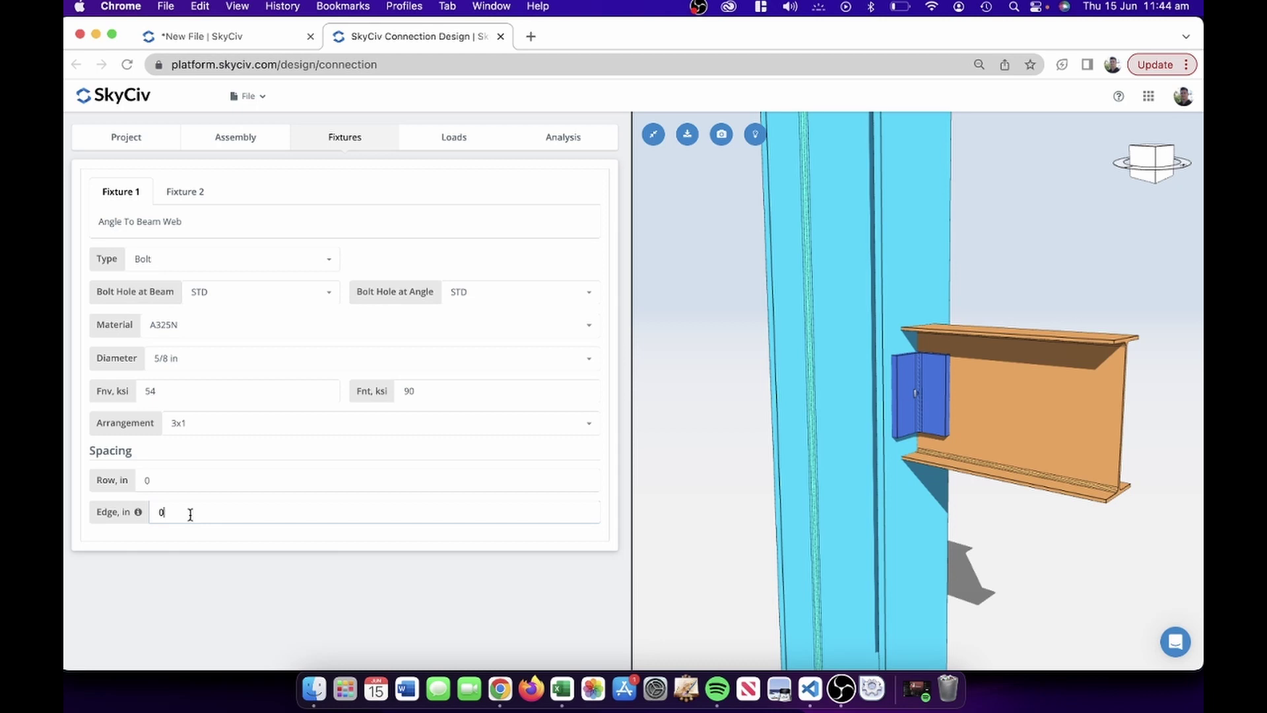
{"action": "key", "text": "BackSpace"}
{"action": "type", "text": "1.5"}
{"action": "type", "text": "8"}
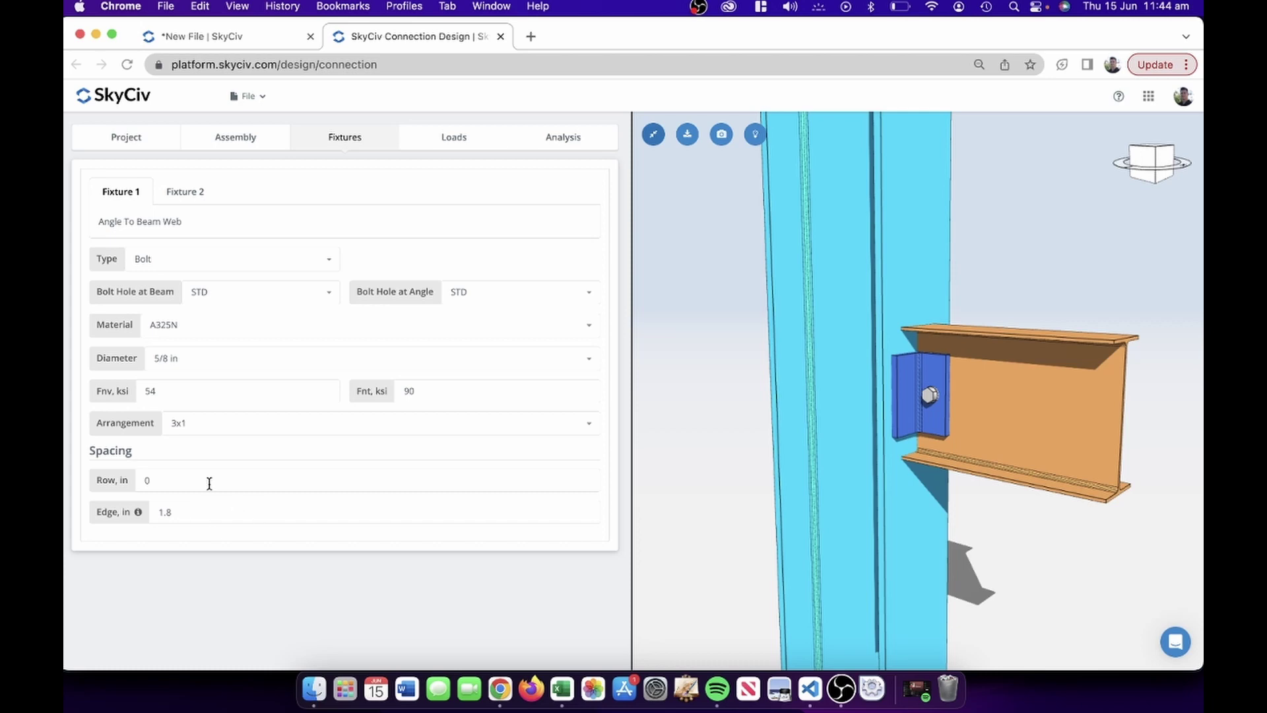
{"action": "left_click", "coordinate": [209, 484]}
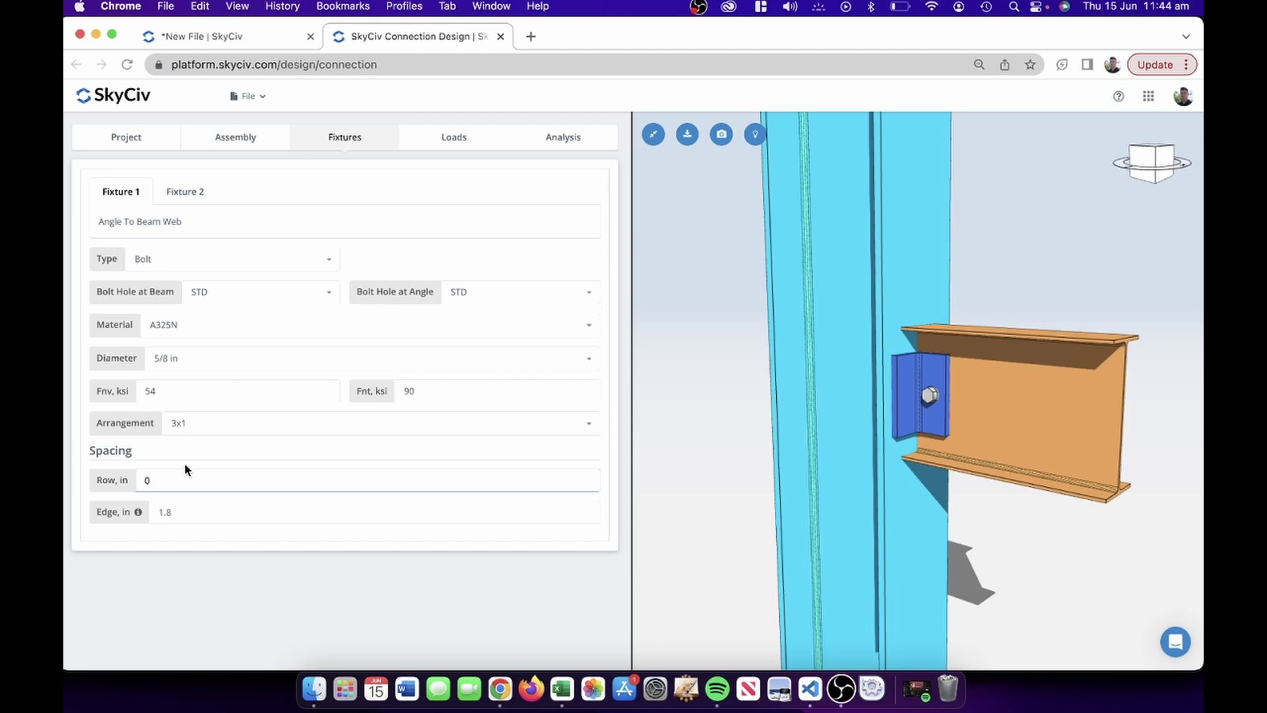
{"action": "key", "text": "BackSpace"}
{"action": "type", "text": "1.5"}
{"action": "key", "text": "Tab"}
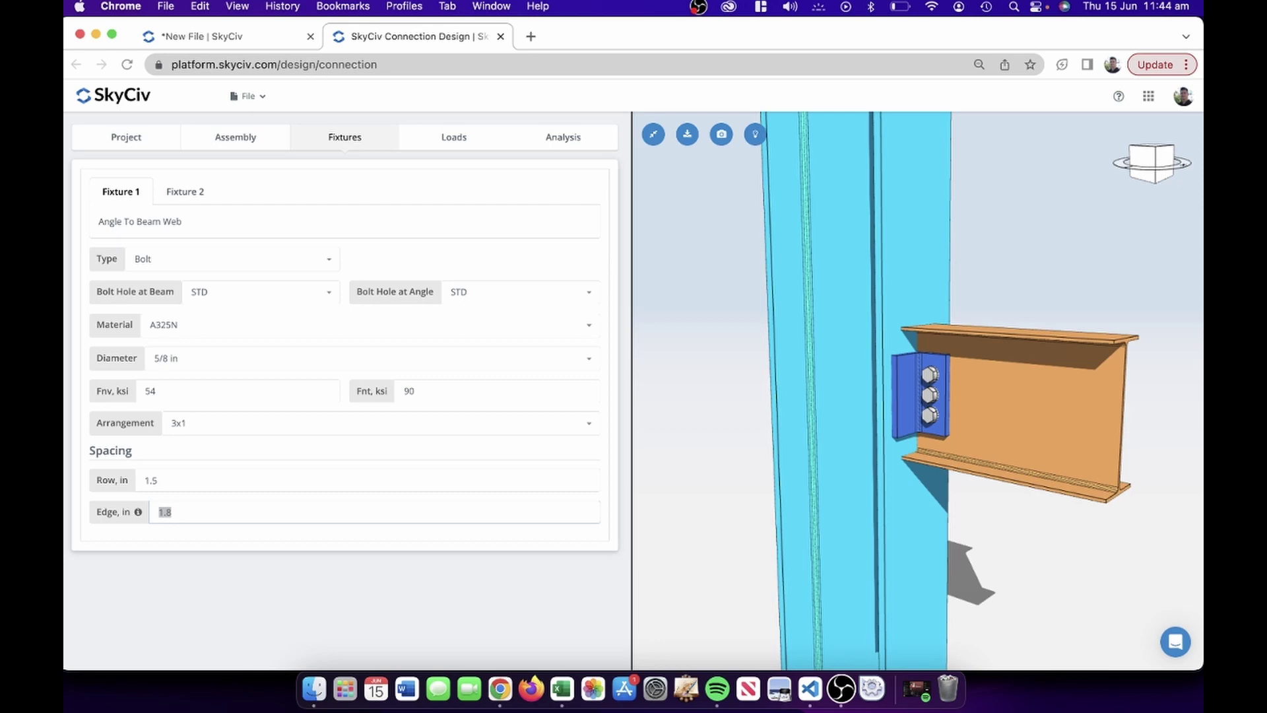
Define Fixture 2, angle to column flange, as a weld of E80XX material with a 0.25 in size
{"action": "left_click", "coordinate": [194, 198]}
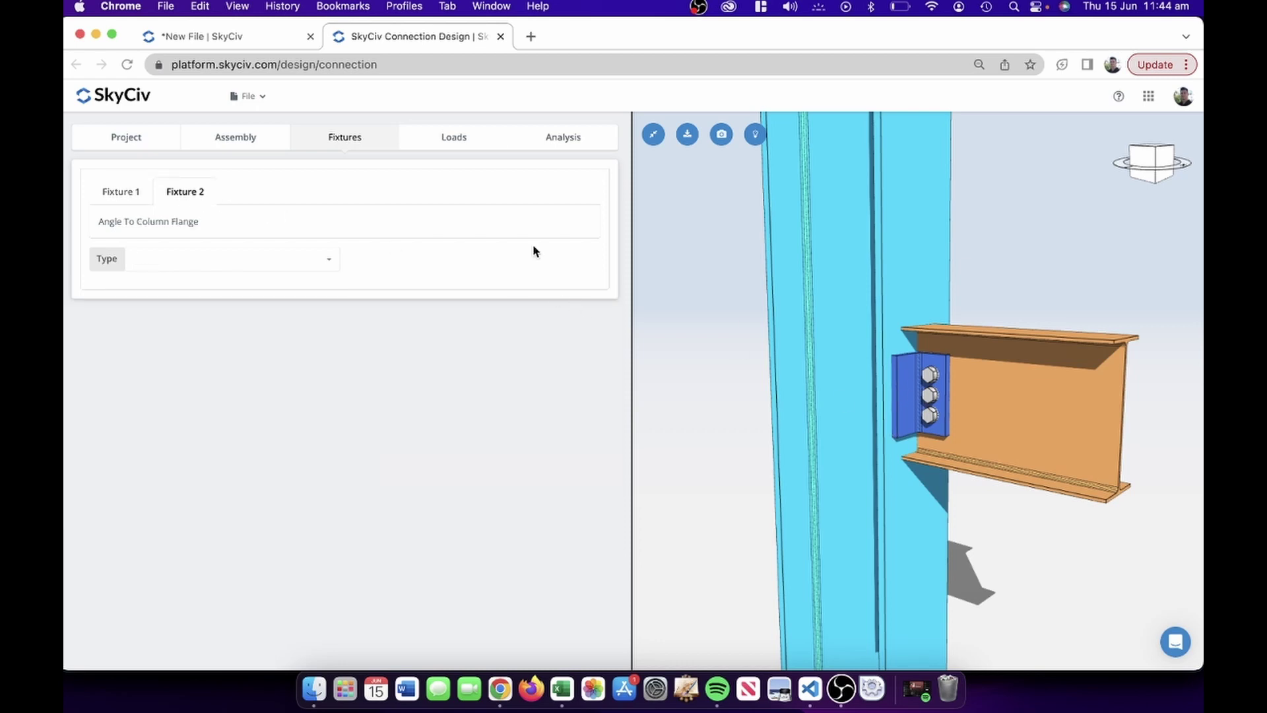
{"action": "left_click", "coordinate": [153, 258]}
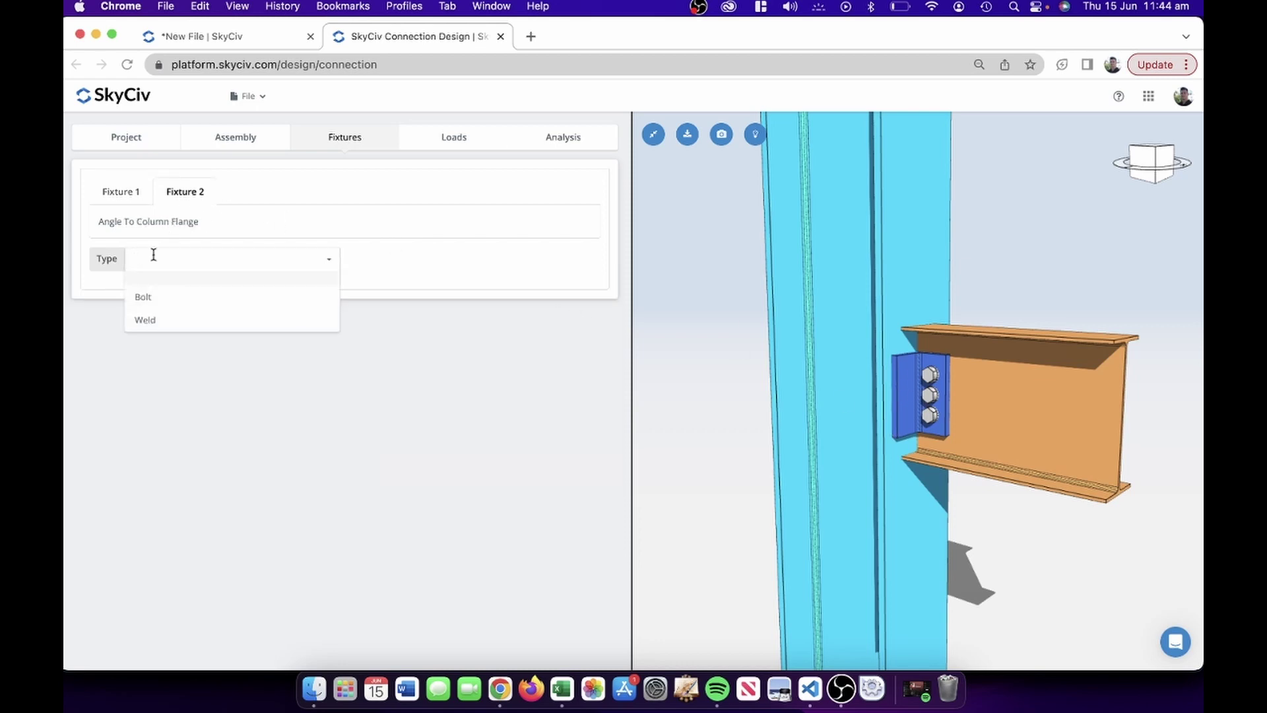
{"action": "left_click", "coordinate": [155, 325]}
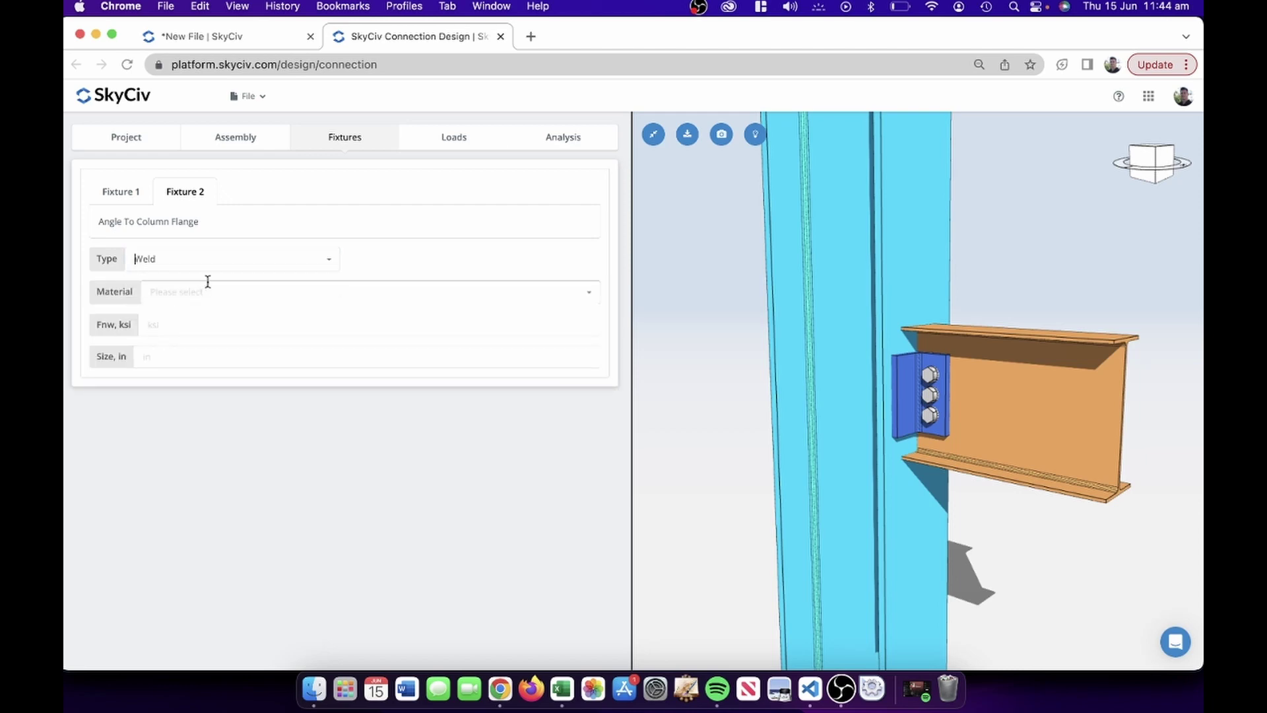
{"action": "left_click", "coordinate": [194, 299]}
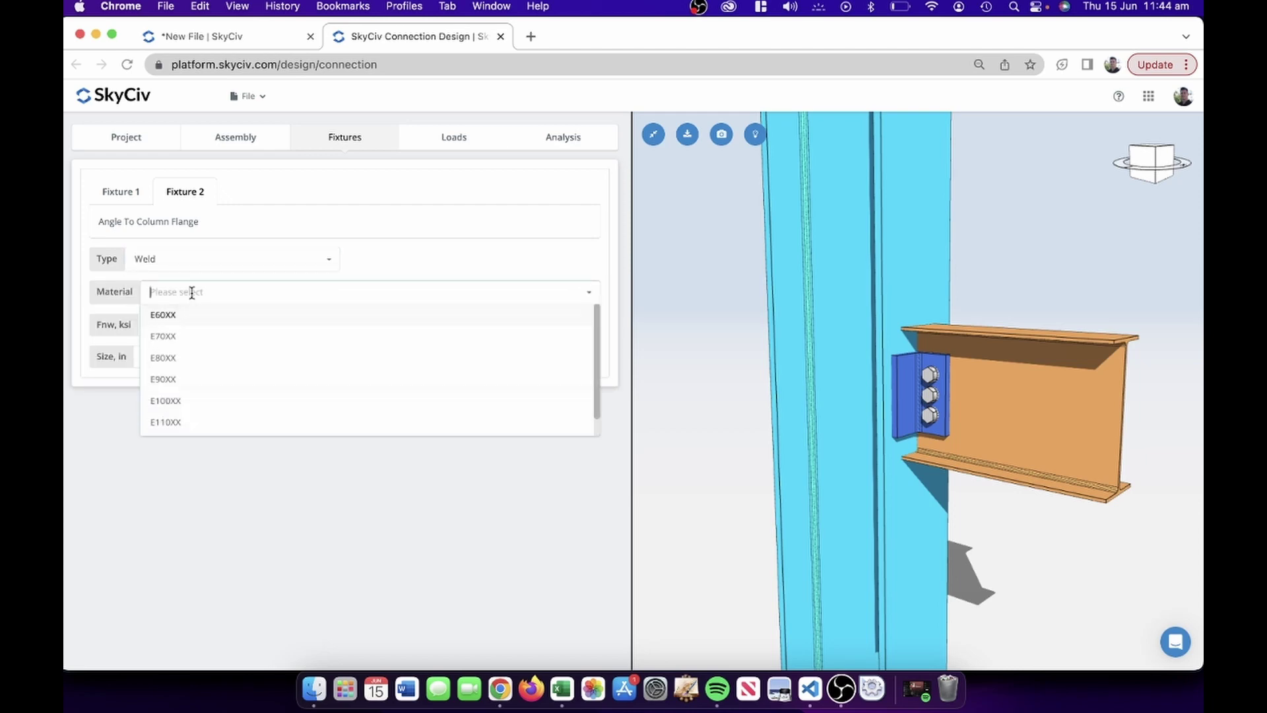
{"action": "left_click", "coordinate": [198, 367]}
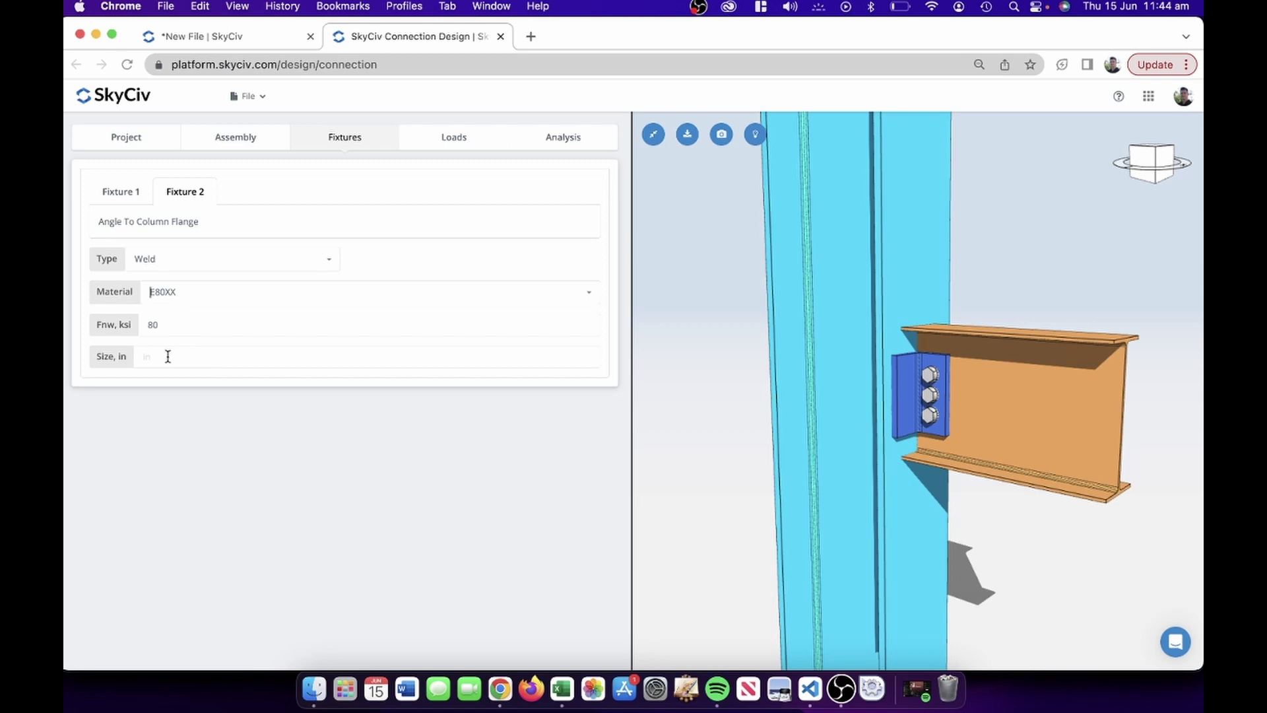
{"action": "left_click", "coordinate": [167, 359]}
{"action": "type", "text": "0.25"}
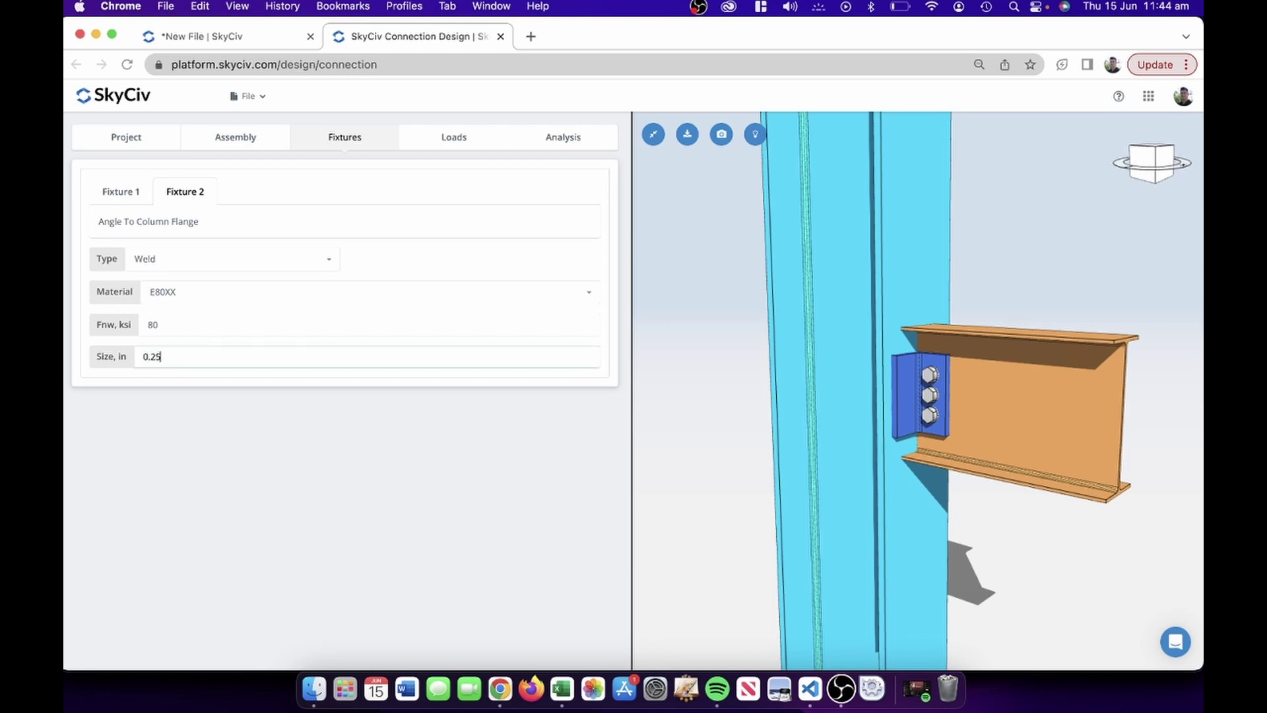
{"action": "key", "text": "Return"}
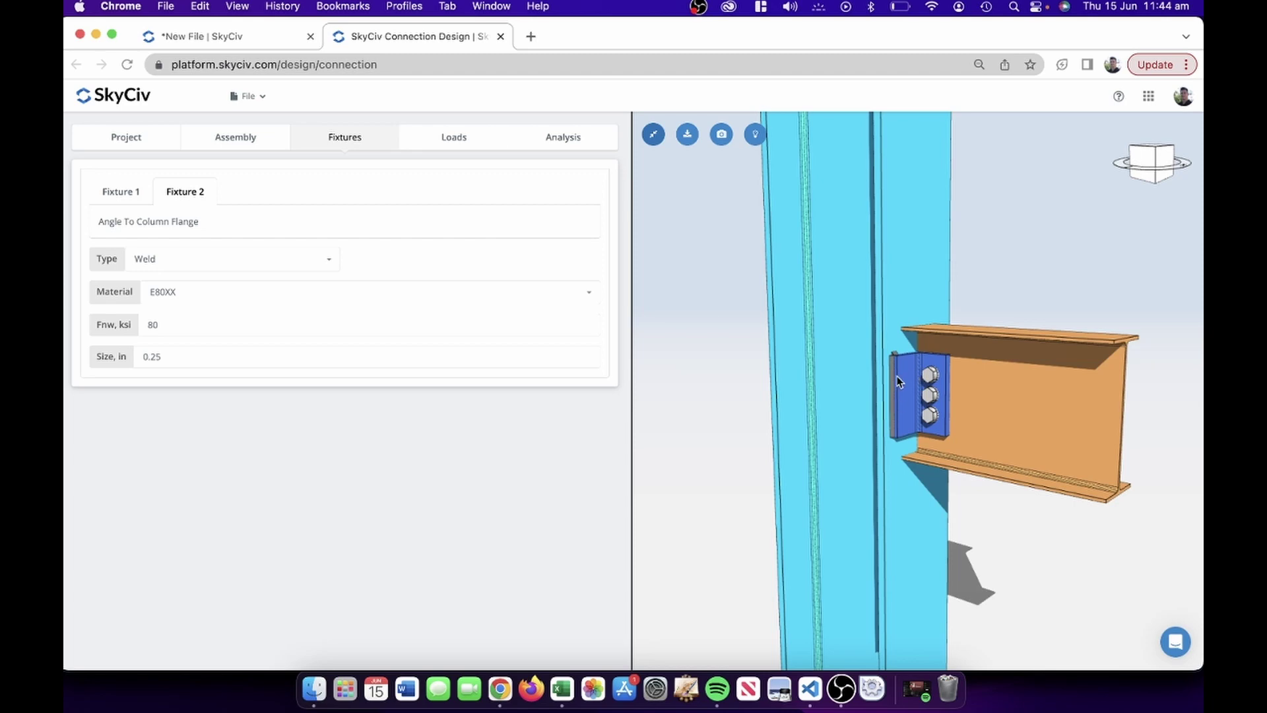
{"action": "scroll", "coordinate": [897, 381], "scroll_direction": "up", "scroll_amount": 5}
{"action": "mouse_move", "coordinate": [898, 382]}
{"action": "left_mouse_down"}
{"action": "mouse_move", "coordinate": [721, 363]}
{"action": "mouse_move", "coordinate": [889, 373]}
{"action": "left_mouse_up"}
{"action": "scroll", "coordinate": [889, 373], "scroll_direction": "down", "scroll_amount": 5}
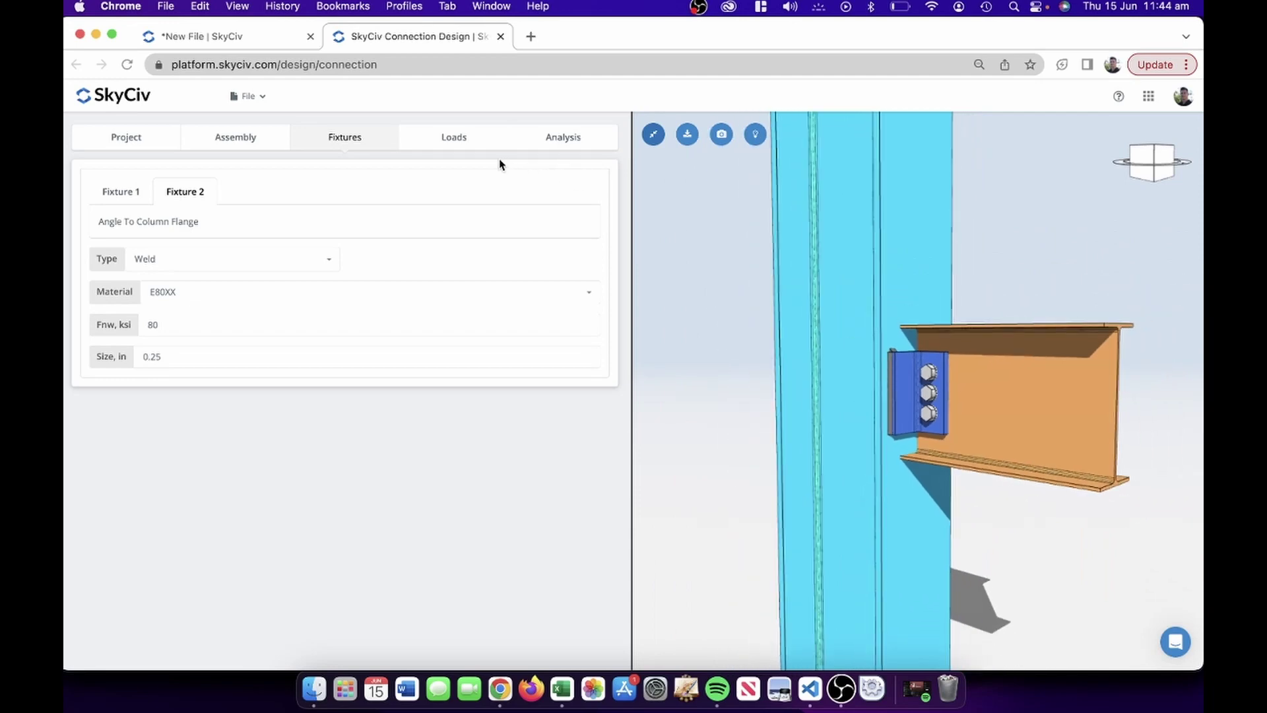
Review the Fy load imported into the connection design, referring back to the structural model of the frame
{"action": "left_click", "coordinate": [441, 141]}
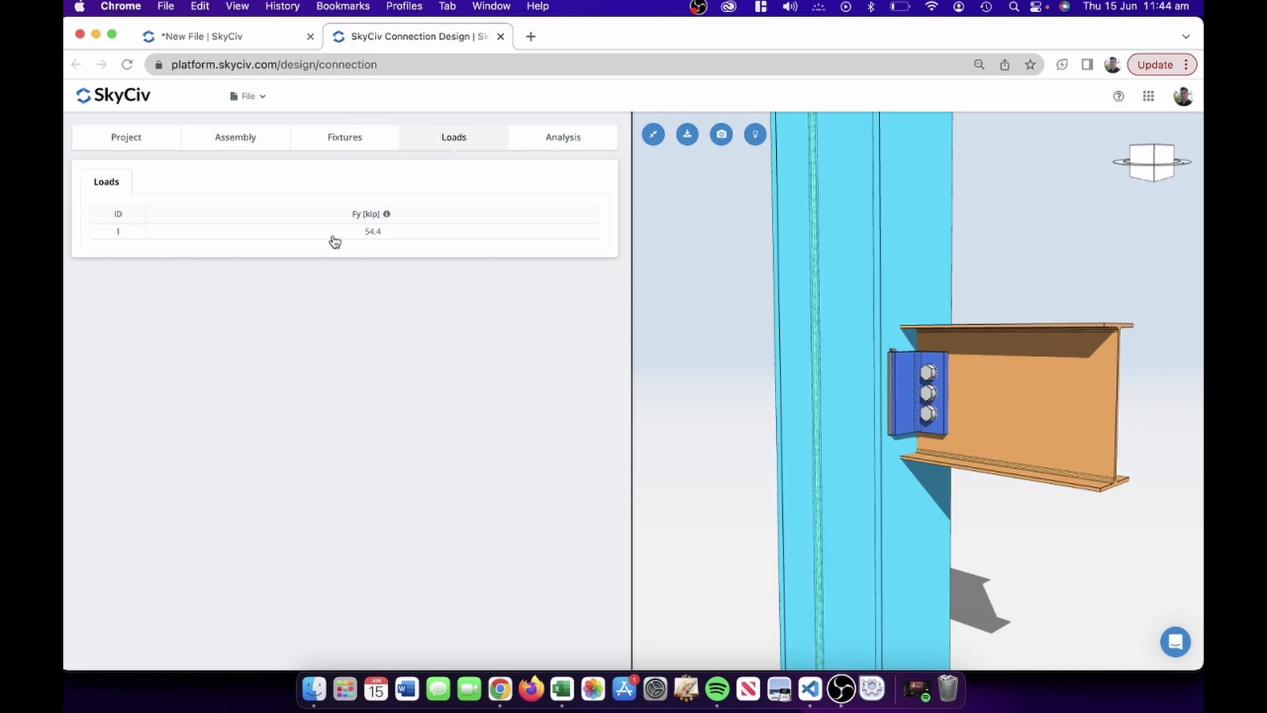
{"action": "left_click", "coordinate": [261, 37]}
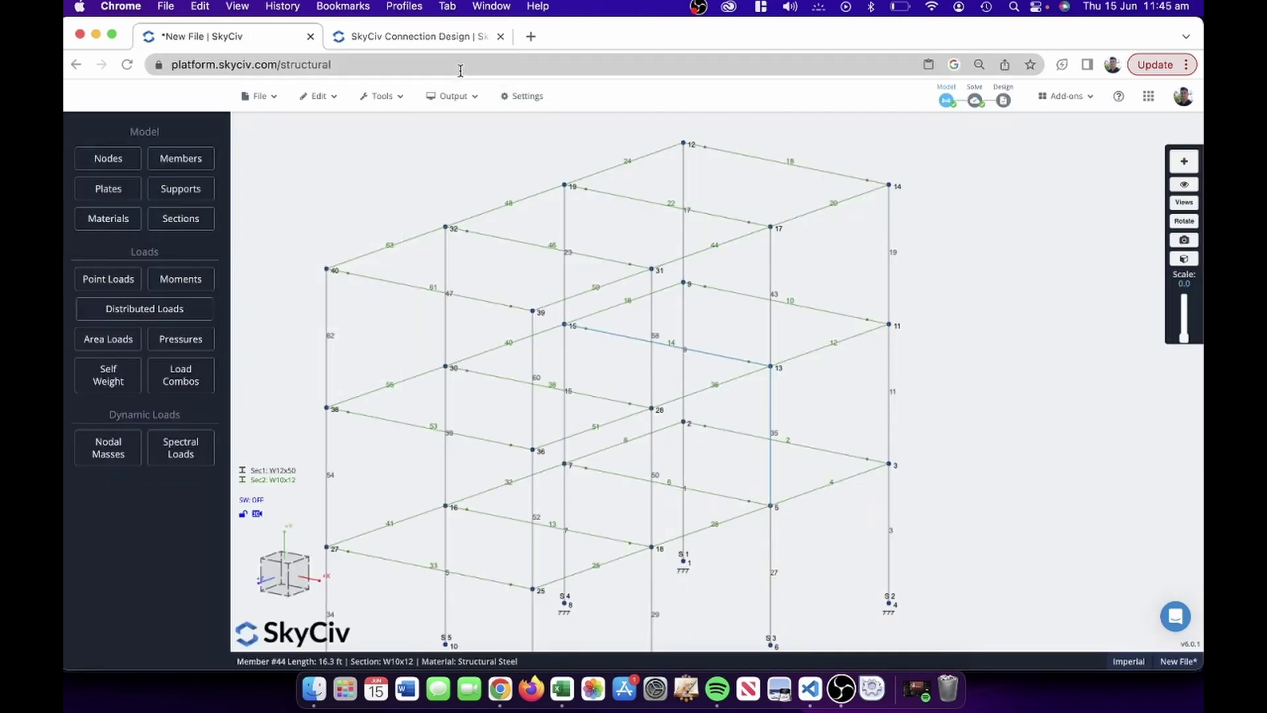
{"action": "left_click", "coordinate": [439, 39]}
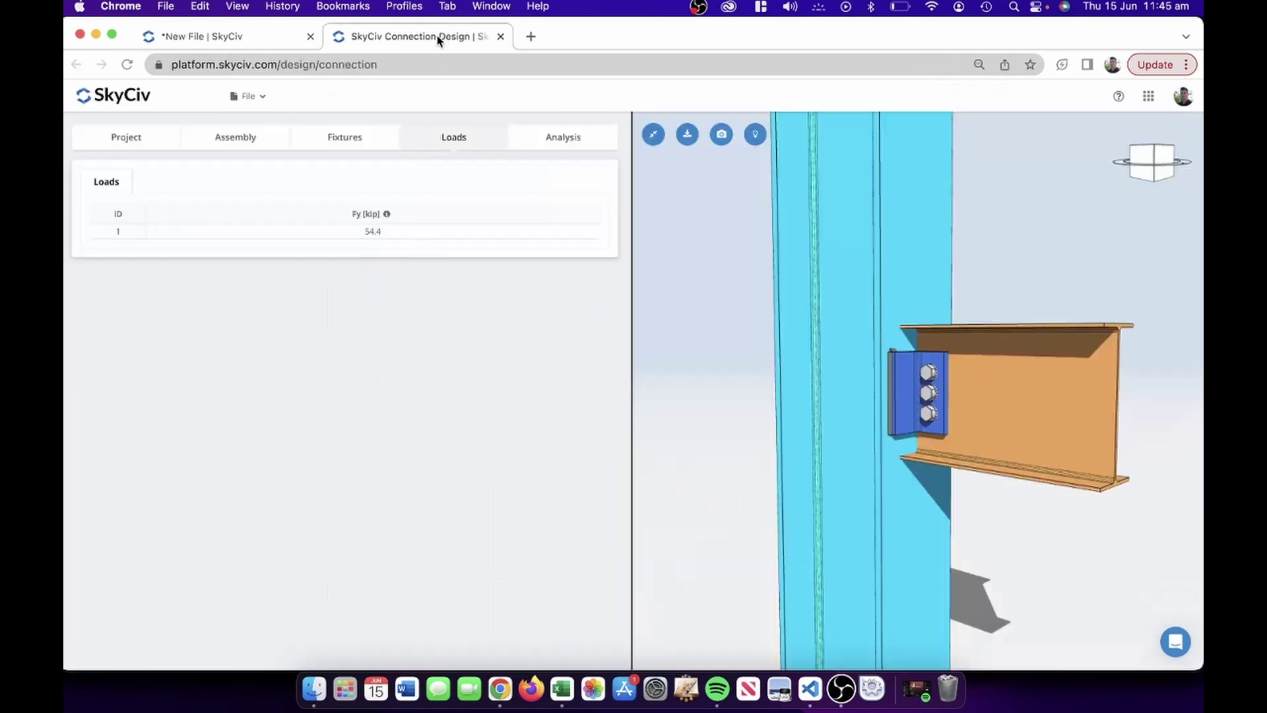
{"action": "double_click", "coordinate": [373, 232]}
{"action": "left_click", "coordinate": [424, 189]}
Run the design checks on the double angle connection and review the capacity and utilization results
{"action": "left_click", "coordinate": [575, 153]}
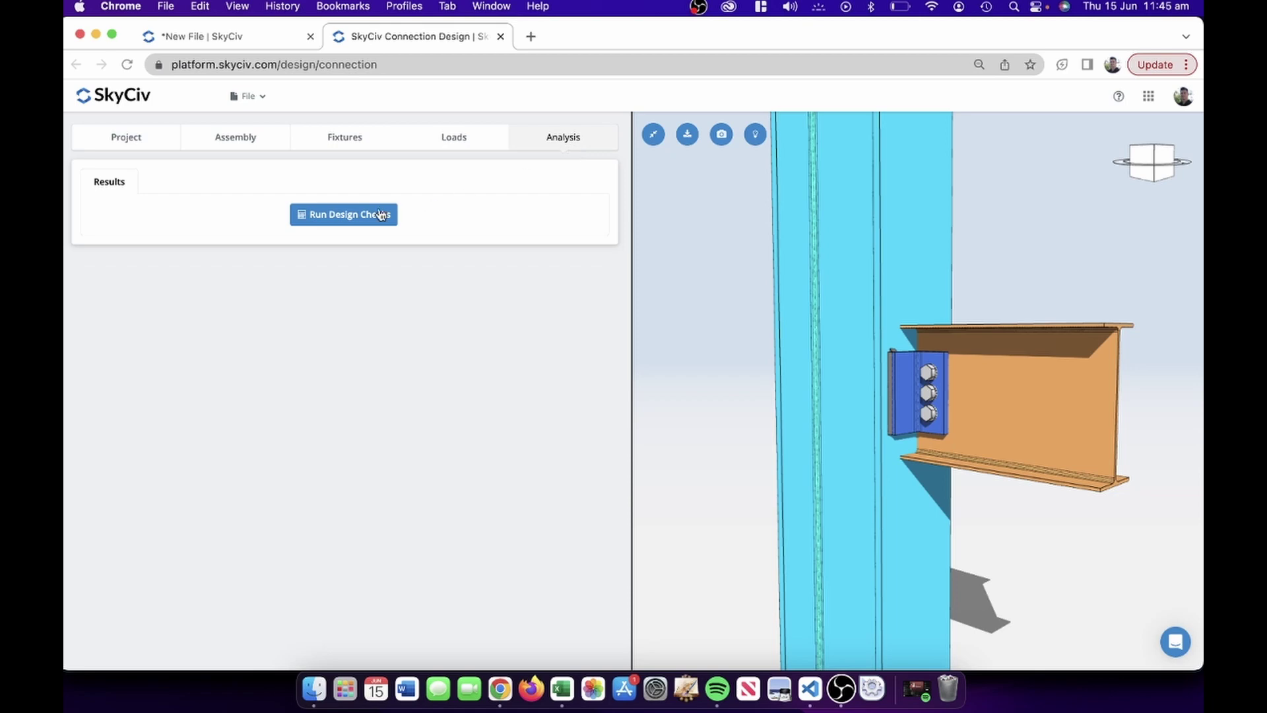
{"action": "left_click", "coordinate": [345, 216]}
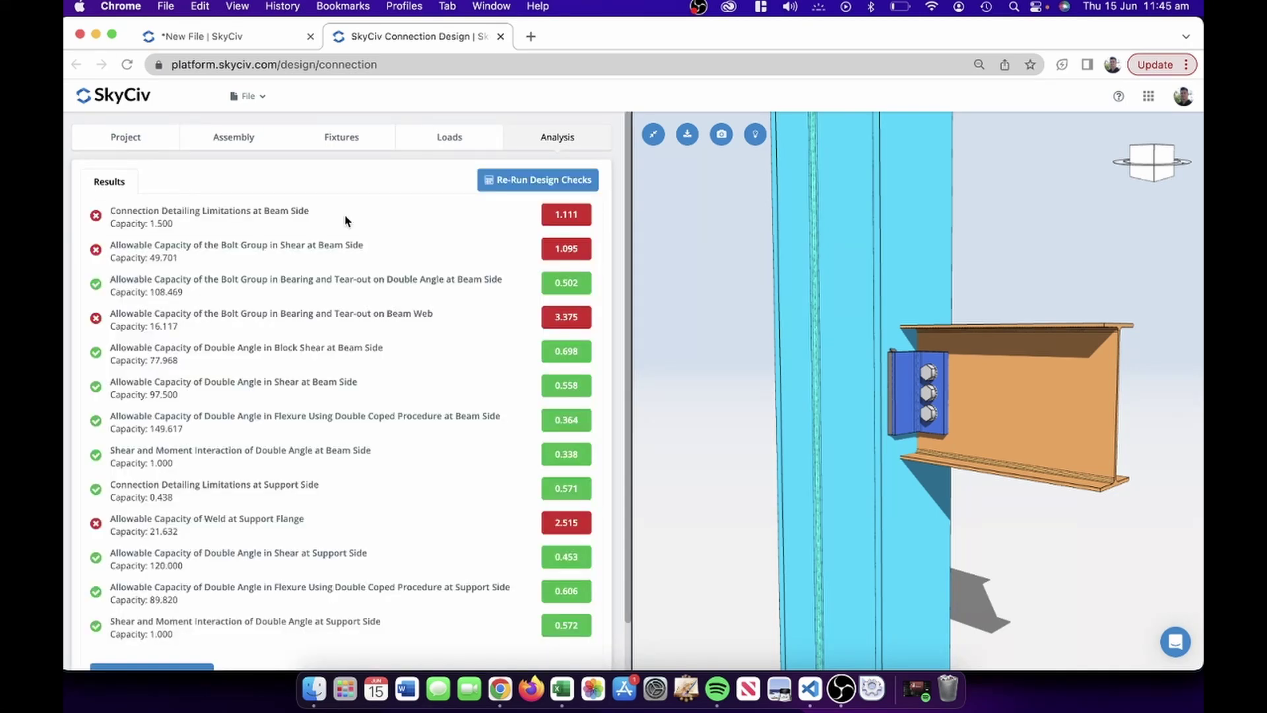
{"action": "scroll", "coordinate": [374, 259], "scroll_direction": "down", "scroll_amount": 1}
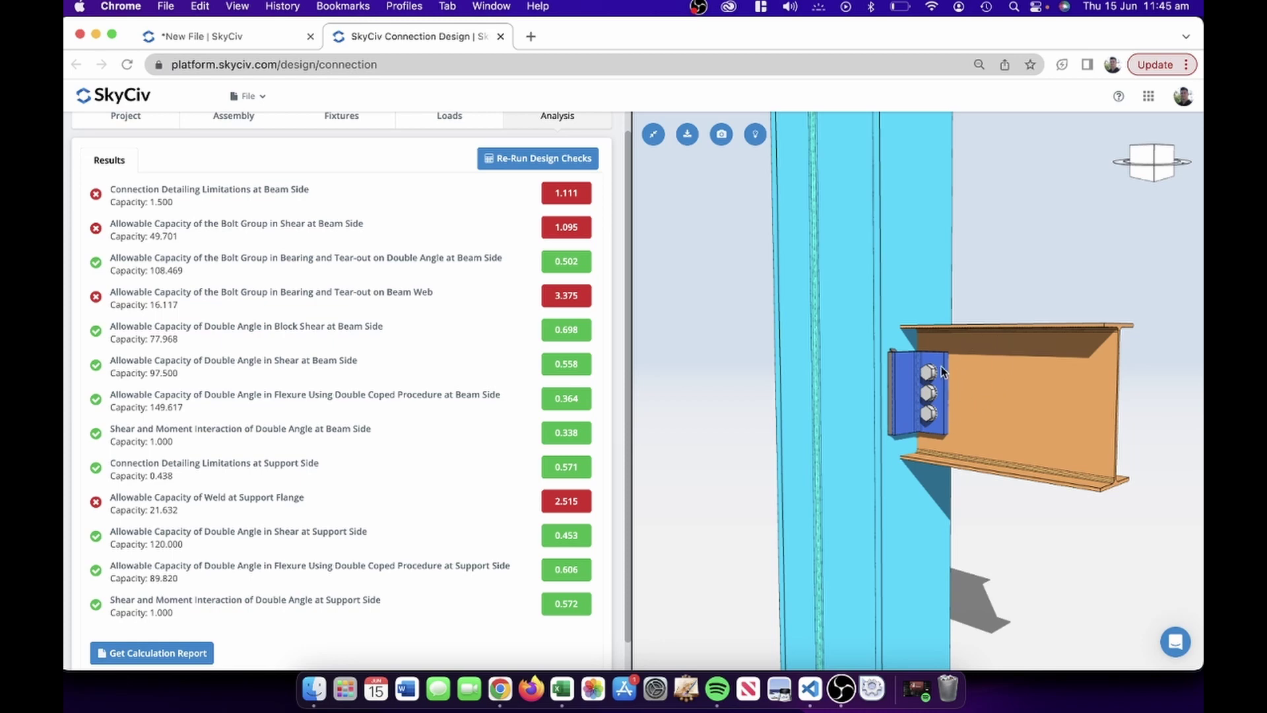
{"action": "scroll", "coordinate": [251, 372], "scroll_direction": "up", "scroll_amount": 1}
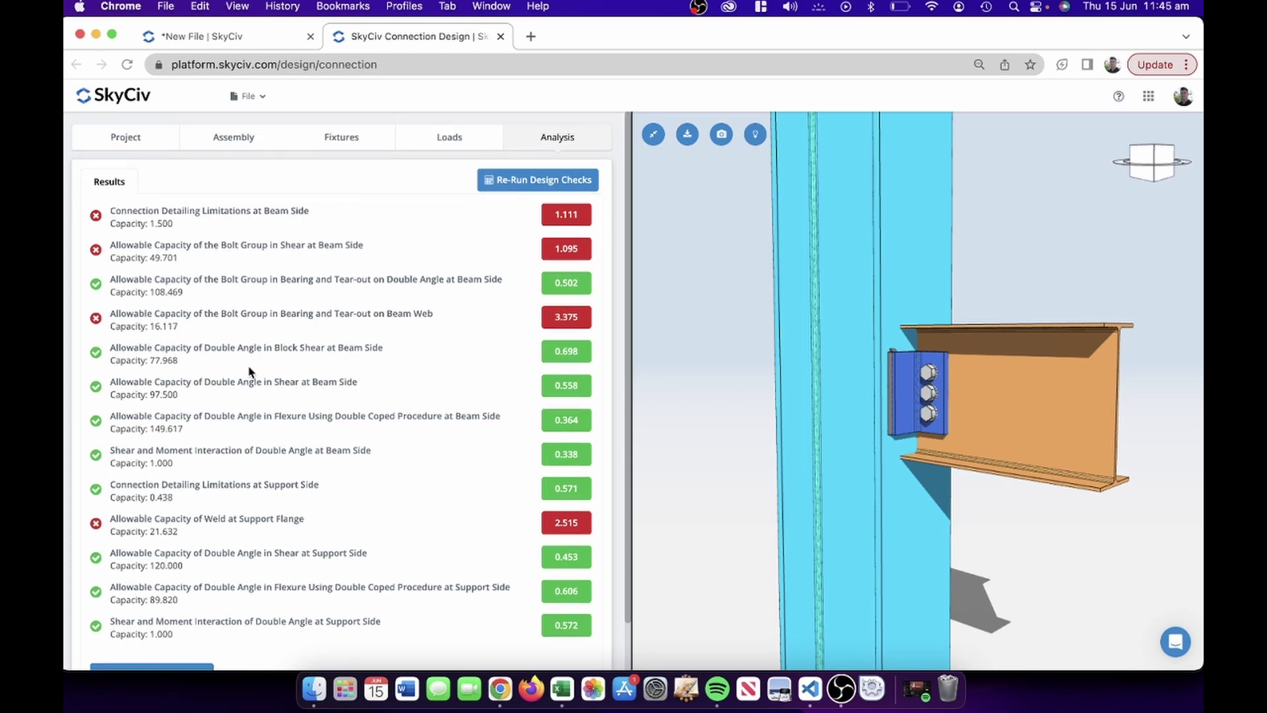
{"action": "scroll", "coordinate": [480, 166], "scroll_direction": "down", "scroll_amount": 2}
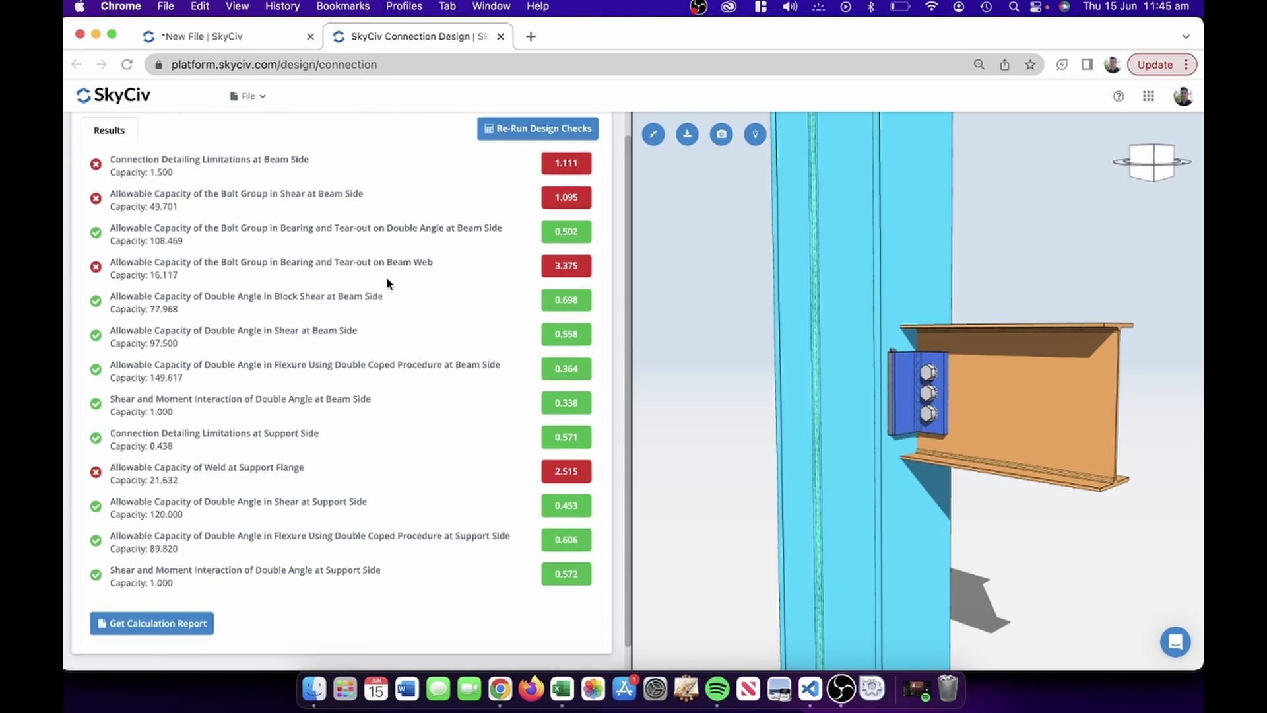
Generate the calculation report and examine its input data, beam-side detailing limitations table and bolt group shear check
{"action": "left_click", "coordinate": [136, 627]}
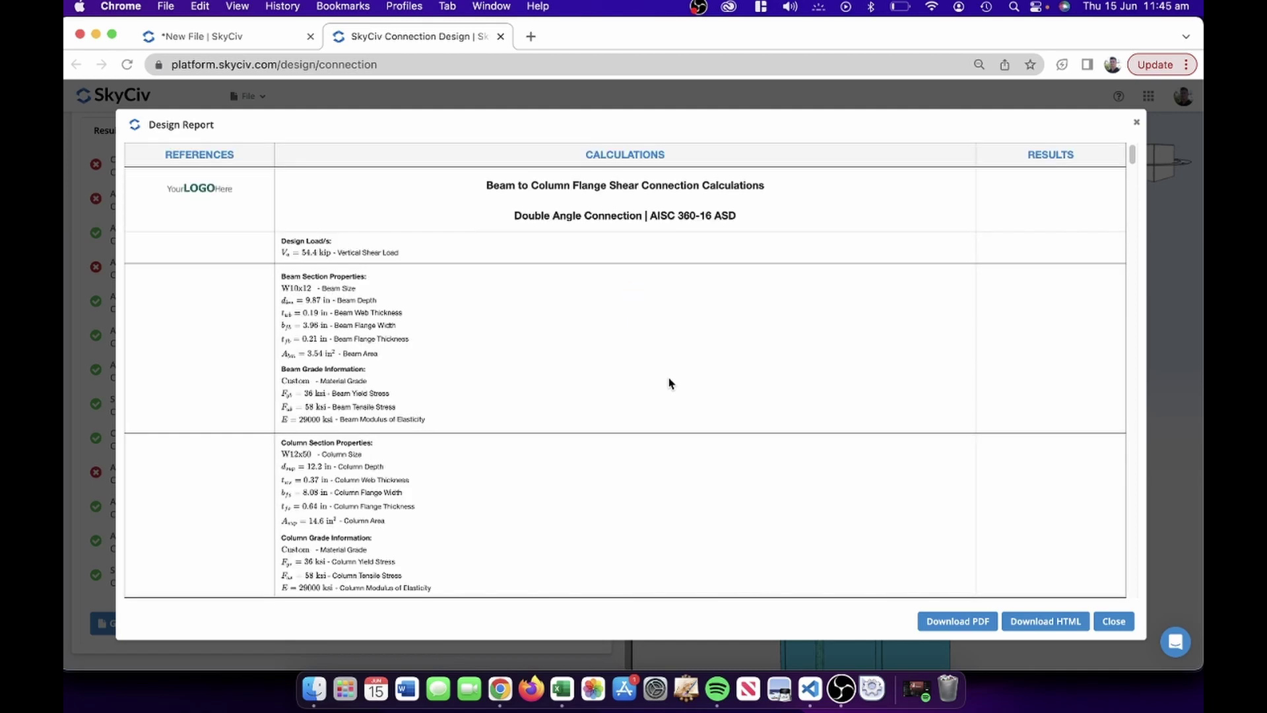
{"action": "scroll", "coordinate": [704, 326], "scroll_direction": "down", "scroll_amount": 15}
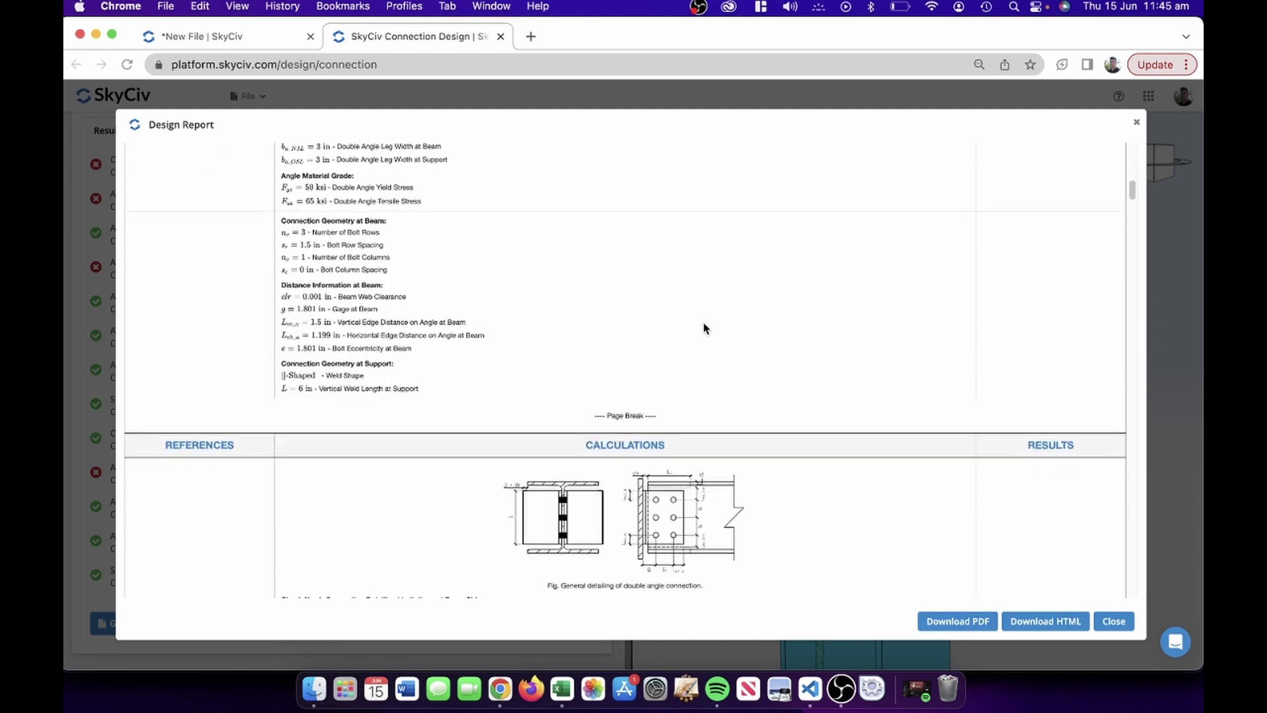
{"action": "scroll", "coordinate": [726, 328], "scroll_direction": "down", "scroll_amount": 1}
{"action": "scroll", "coordinate": [788, 304], "scroll_direction": "down", "scroll_amount": 3}
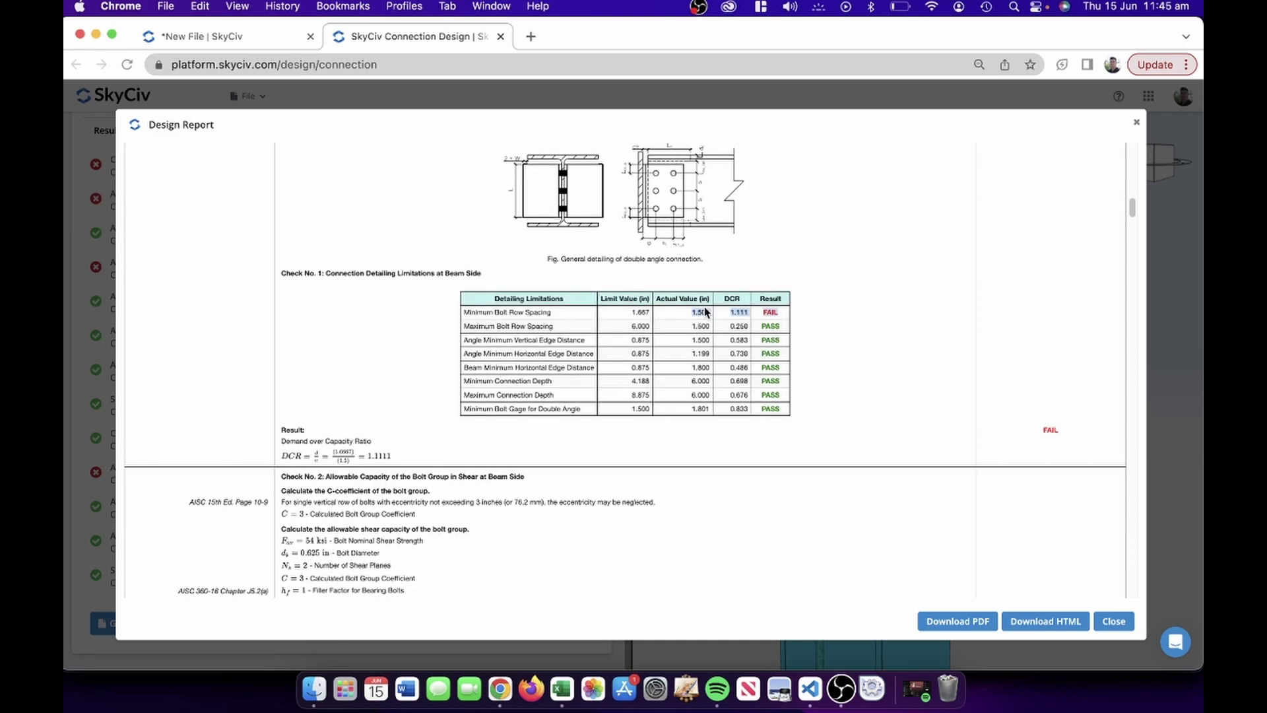
{"action": "scroll", "coordinate": [704, 311], "scroll_direction": "down", "scroll_amount": 10}
{"action": "scroll", "coordinate": [685, 337], "scroll_direction": "up", "scroll_amount": 10}
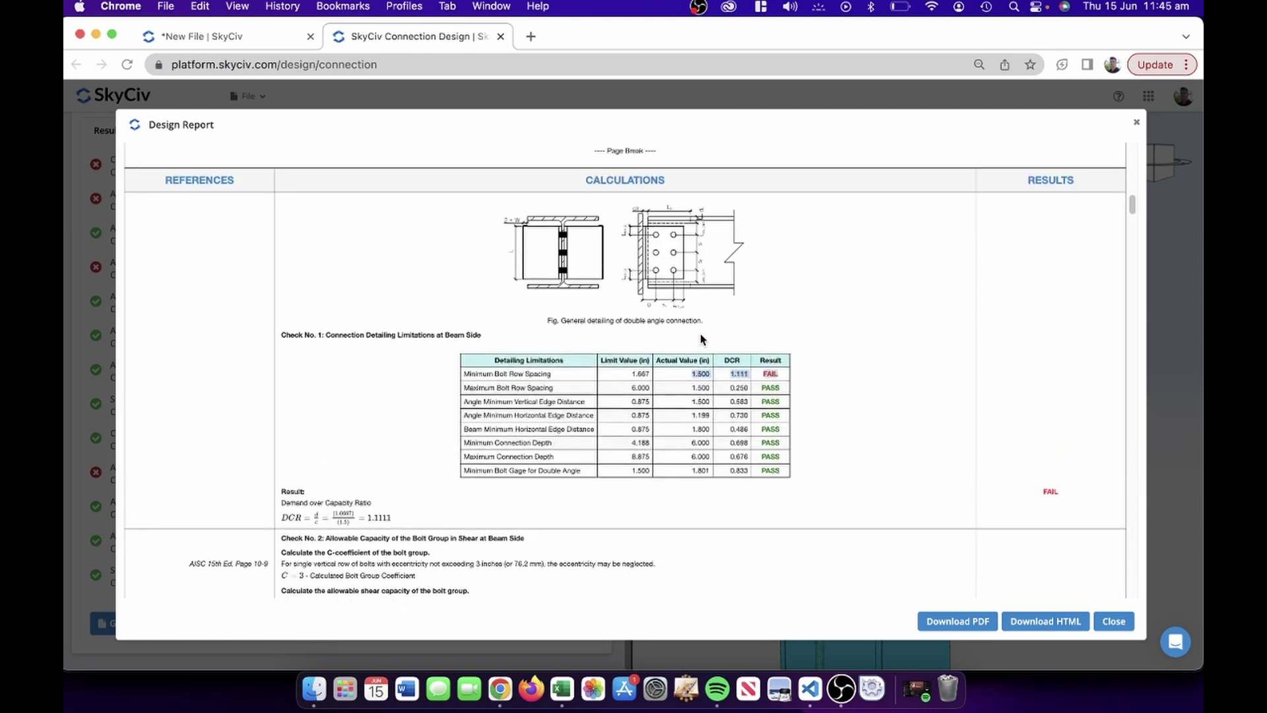
{"action": "left_click", "coordinate": [888, 345]}
{"action": "scroll", "coordinate": [887, 345], "scroll_direction": "down", "scroll_amount": 5}
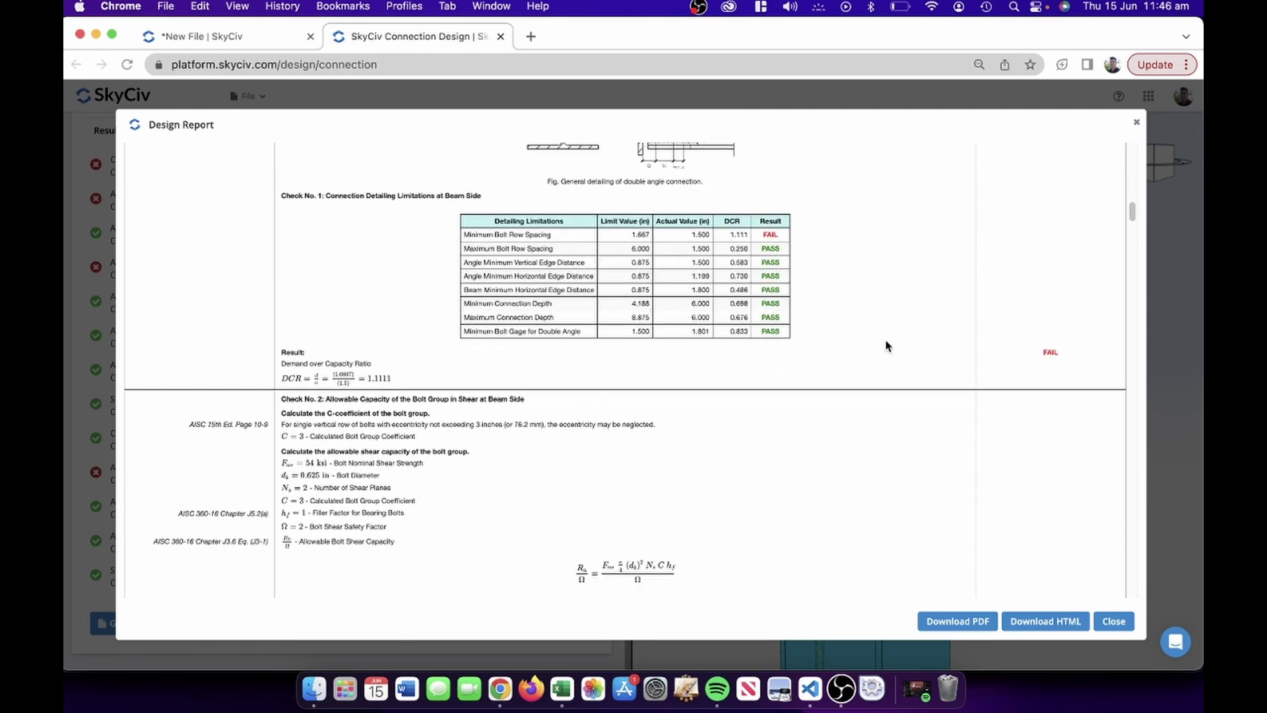
{"action": "scroll", "coordinate": [887, 345], "scroll_direction": "down", "scroll_amount": 2}
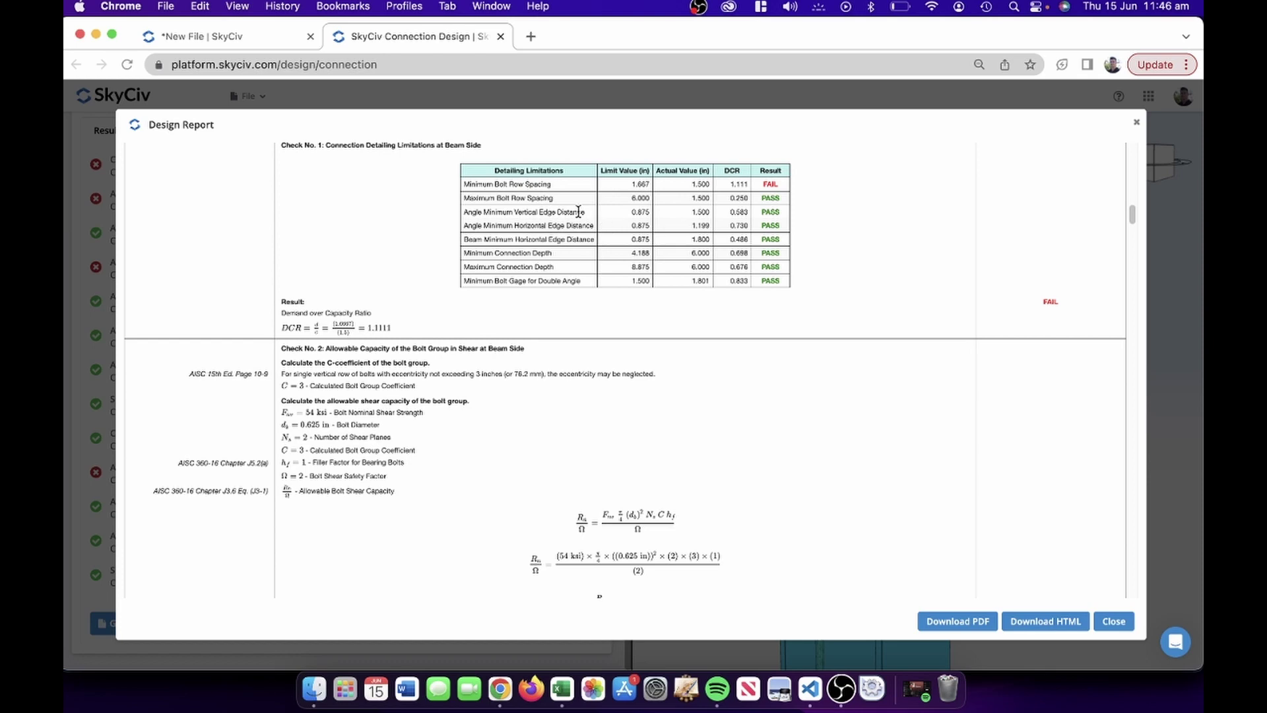
{"action": "scroll", "coordinate": [578, 211], "scroll_direction": "down", "scroll_amount": 9}
{"action": "scroll", "coordinate": [759, 293], "scroll_direction": "up", "scroll_amount": 12}
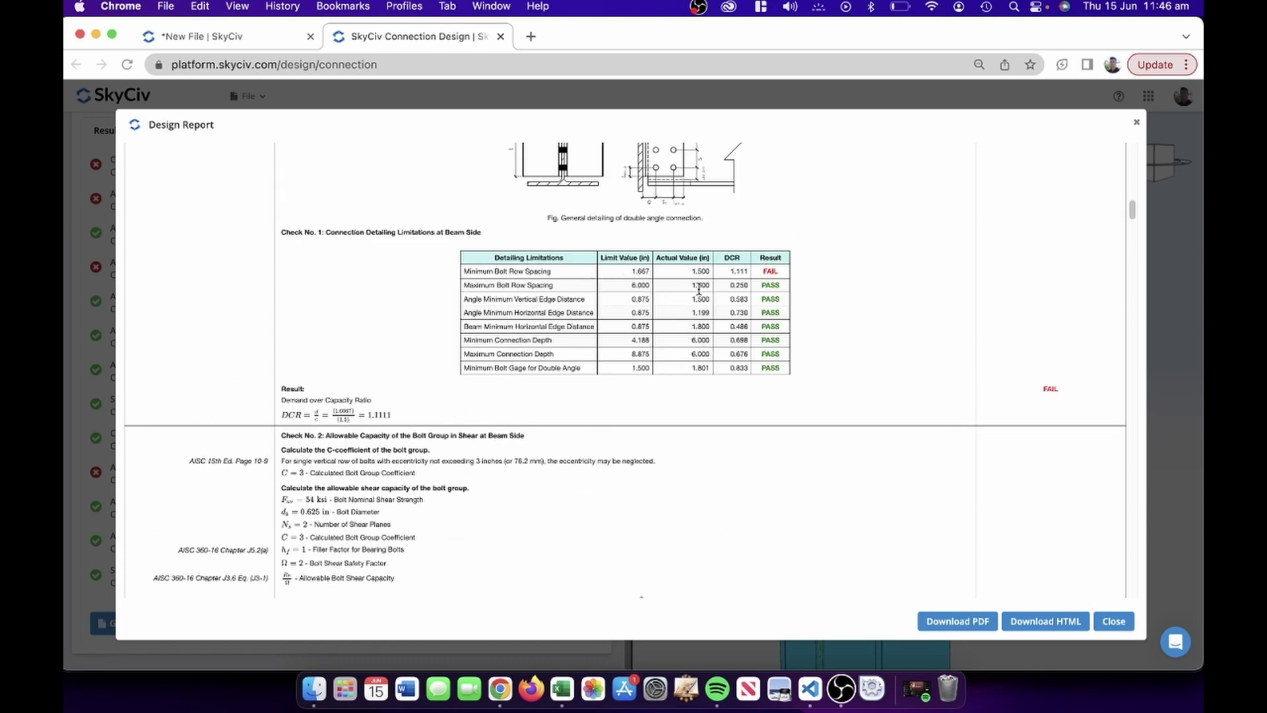
{"action": "scroll", "coordinate": [730, 297], "scroll_direction": "down", "scroll_amount": 10}
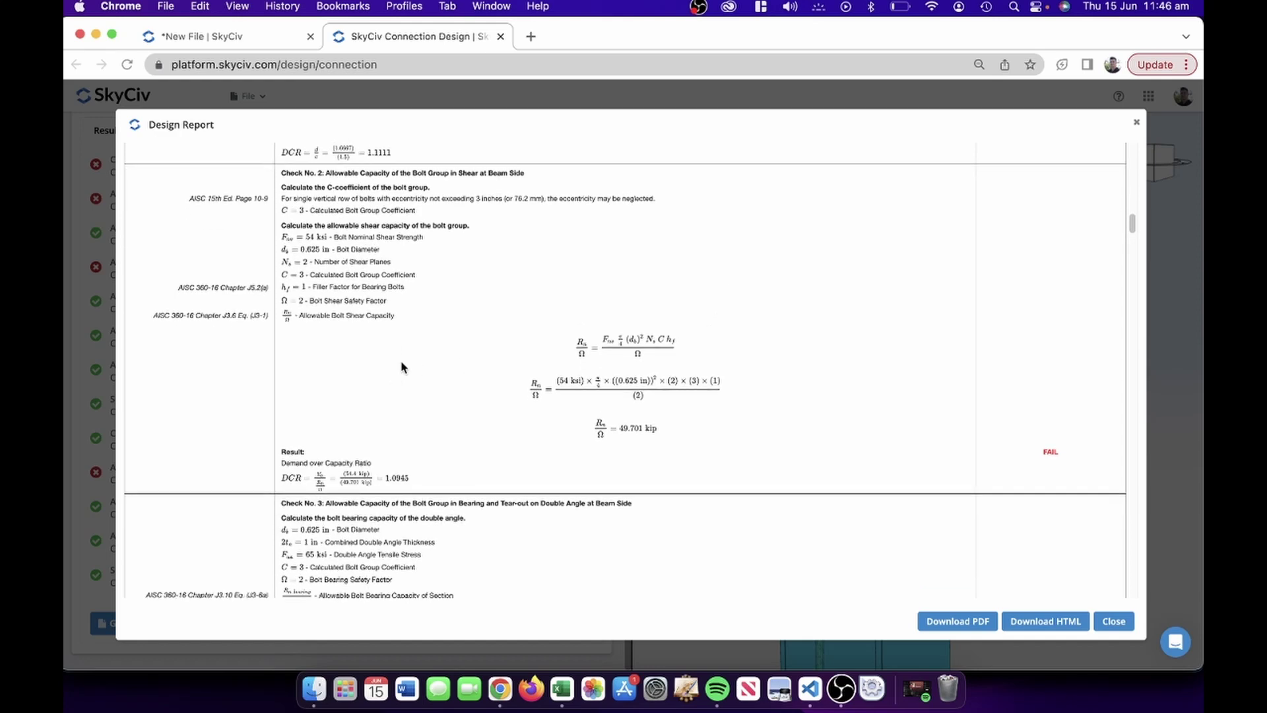
Read through the report's remaining calculations, from the double angle checks at the beam side to the weld and support-side flexure checks
{"action": "scroll", "coordinate": [667, 249], "scroll_direction": "down", "scroll_amount": 20}
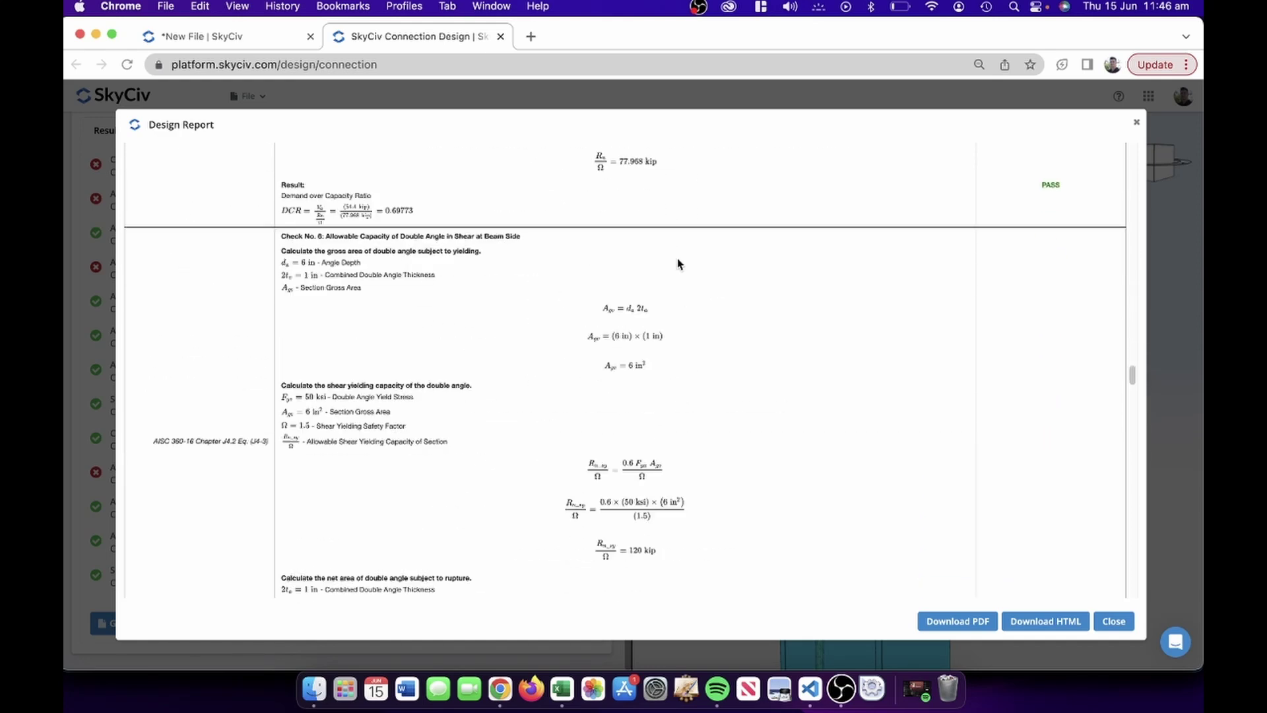
{"action": "scroll", "coordinate": [699, 227], "scroll_direction": "down", "scroll_amount": 3}
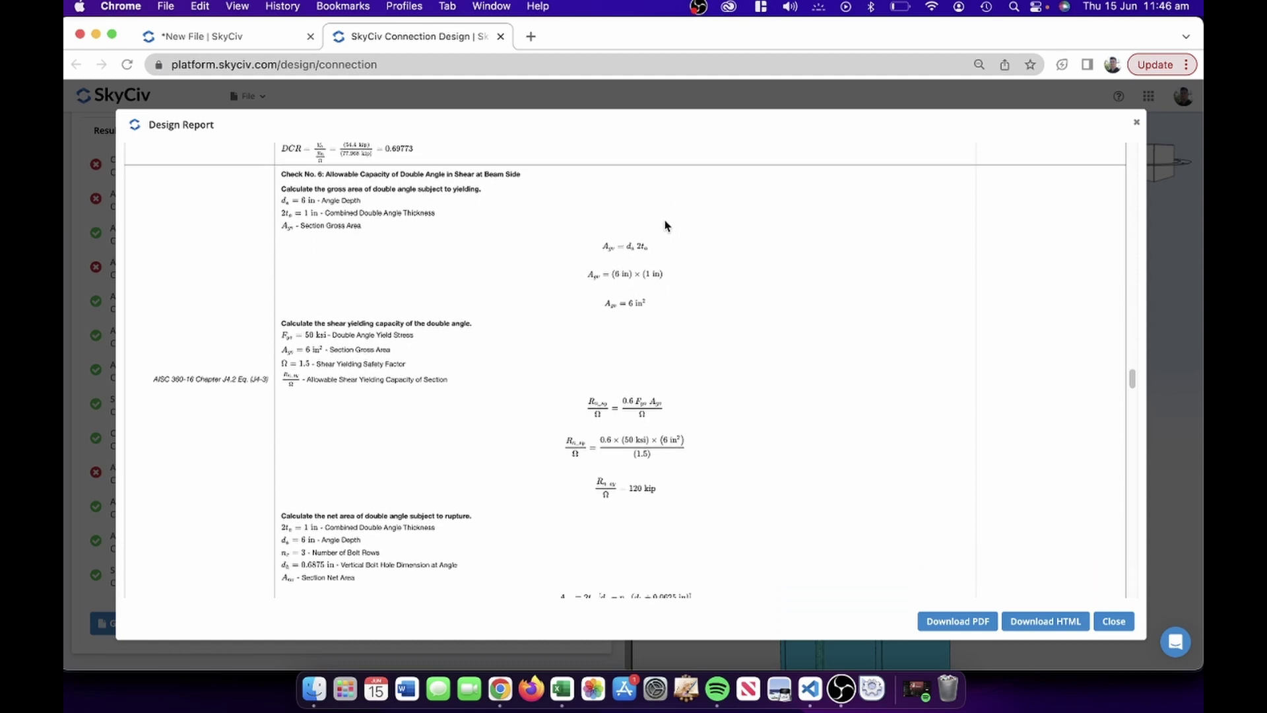
{"action": "scroll", "coordinate": [663, 226], "scroll_direction": "down", "scroll_amount": 2}
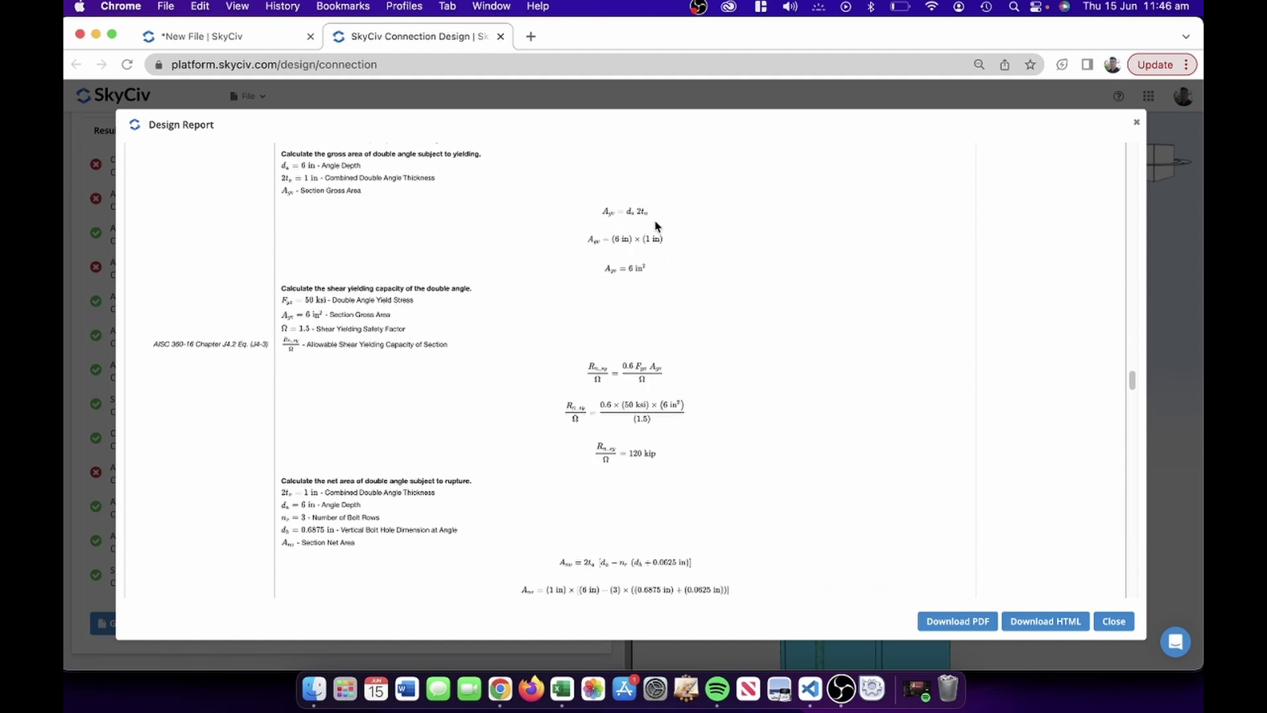
{"action": "scroll", "coordinate": [656, 226], "scroll_direction": "down", "scroll_amount": 15}
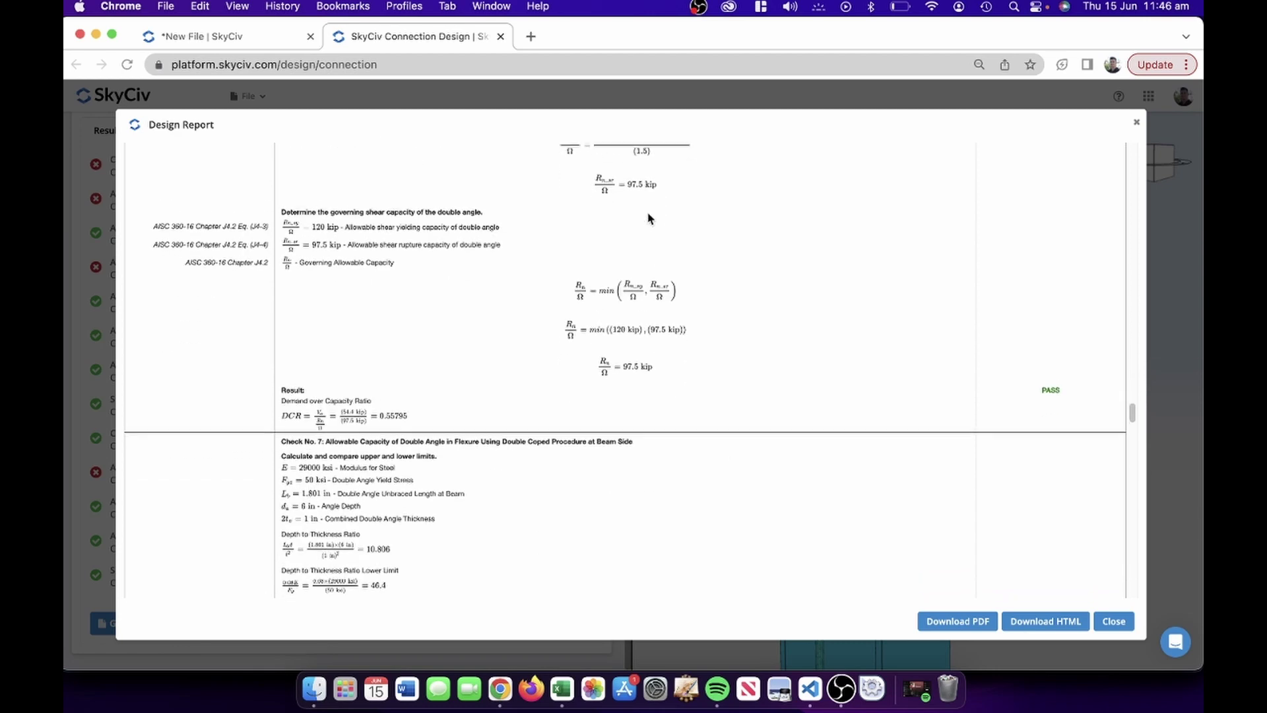
{"action": "scroll", "coordinate": [653, 259], "scroll_direction": "down", "scroll_amount": 20}
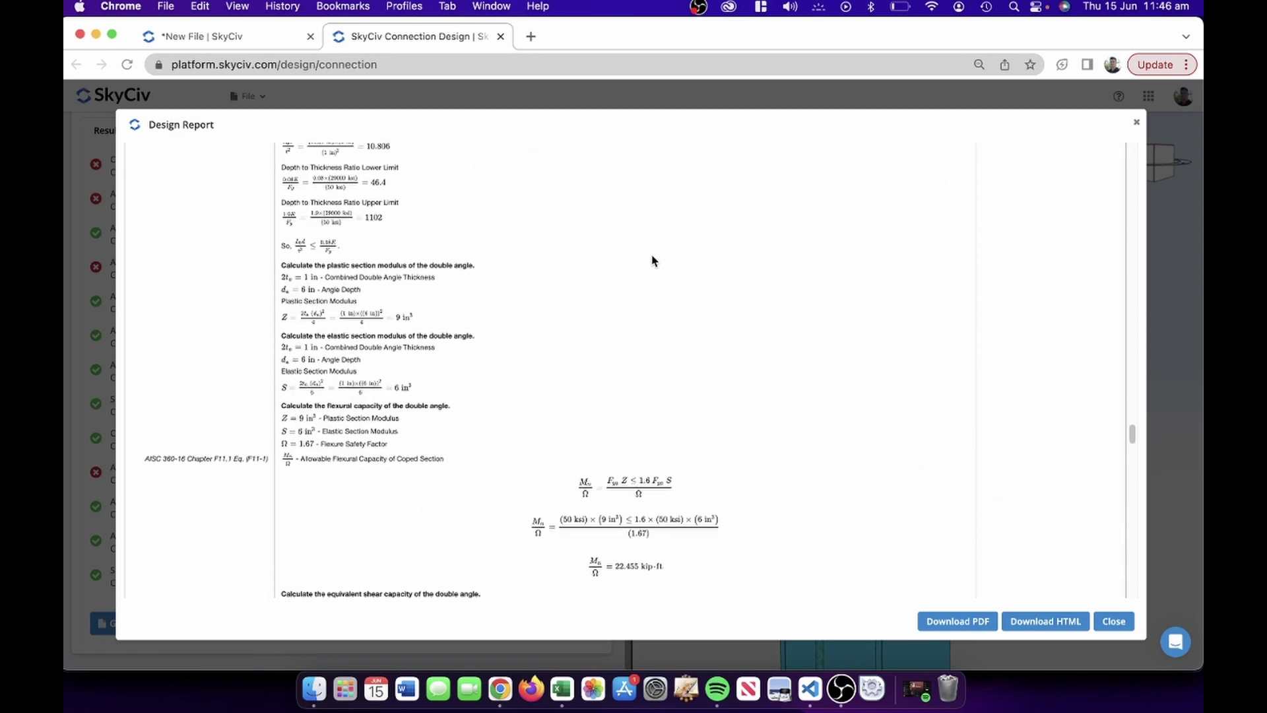
{"action": "scroll", "coordinate": [654, 259], "scroll_direction": "down", "scroll_amount": 20}
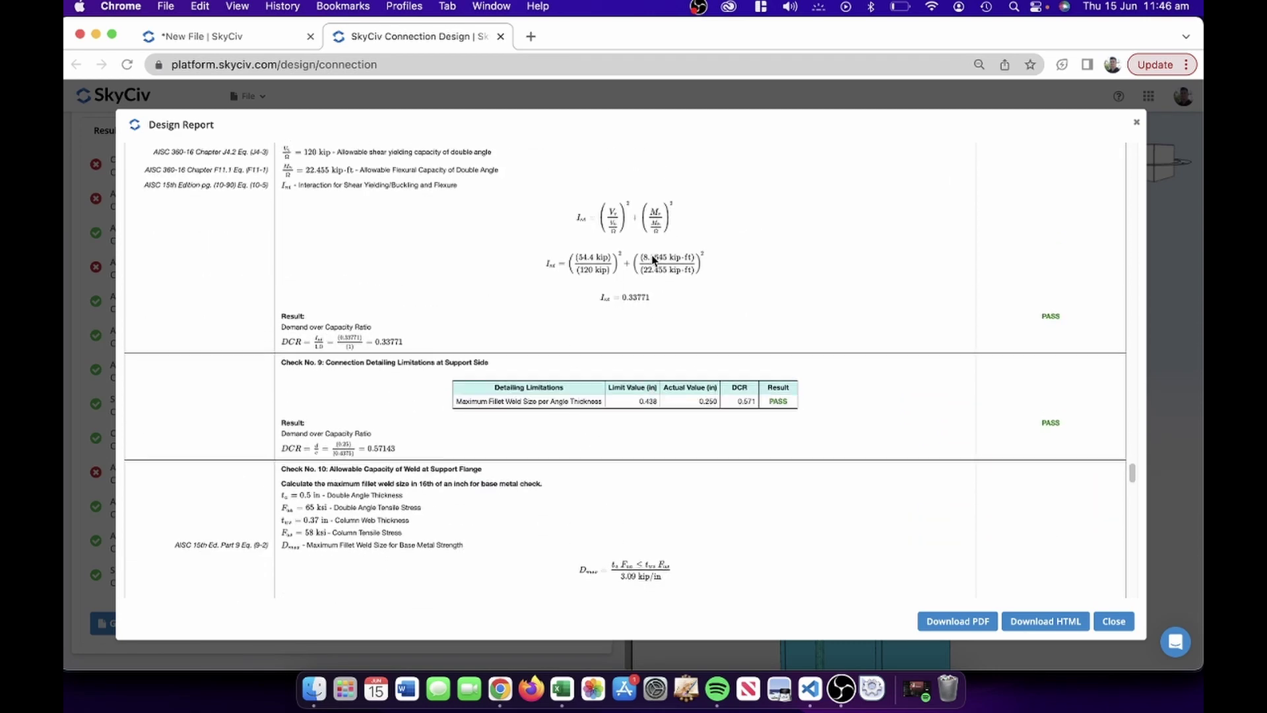
{"action": "scroll", "coordinate": [653, 259], "scroll_direction": "down", "scroll_amount": 8}
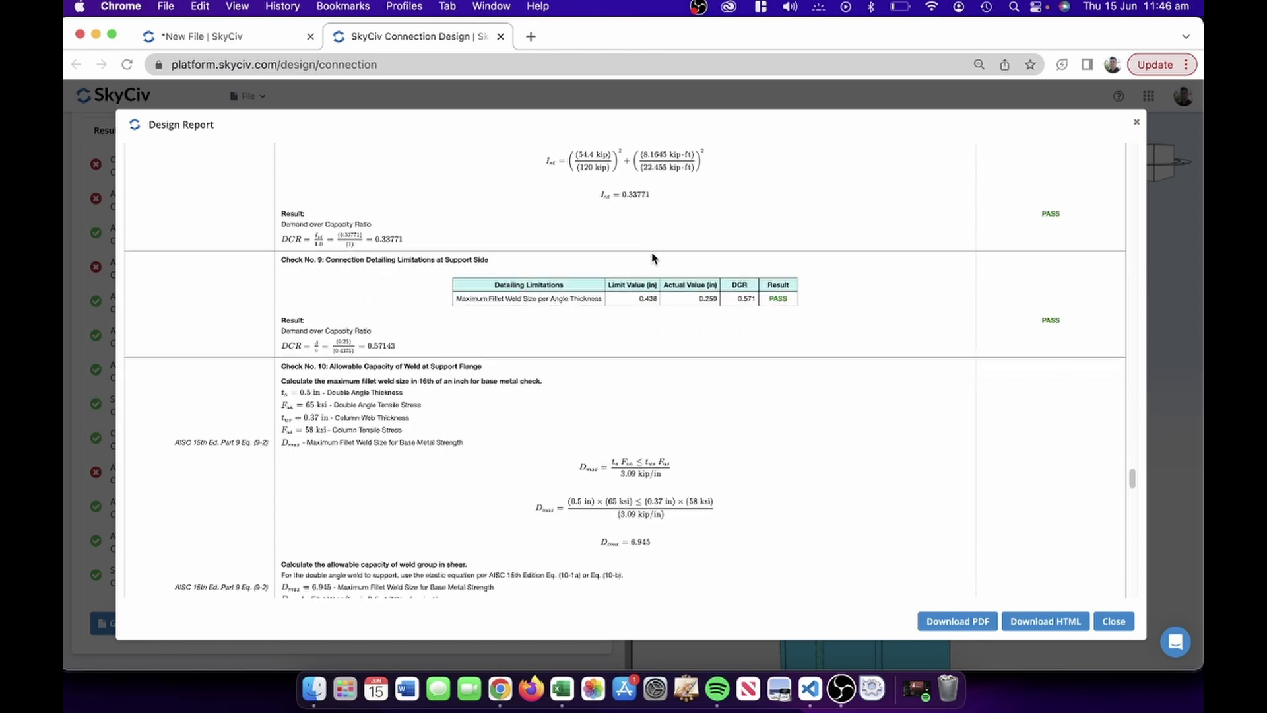
{"action": "scroll", "coordinate": [654, 258], "scroll_direction": "down", "scroll_amount": 6}
{"action": "scroll", "coordinate": [653, 253], "scroll_direction": "down", "scroll_amount": 13}
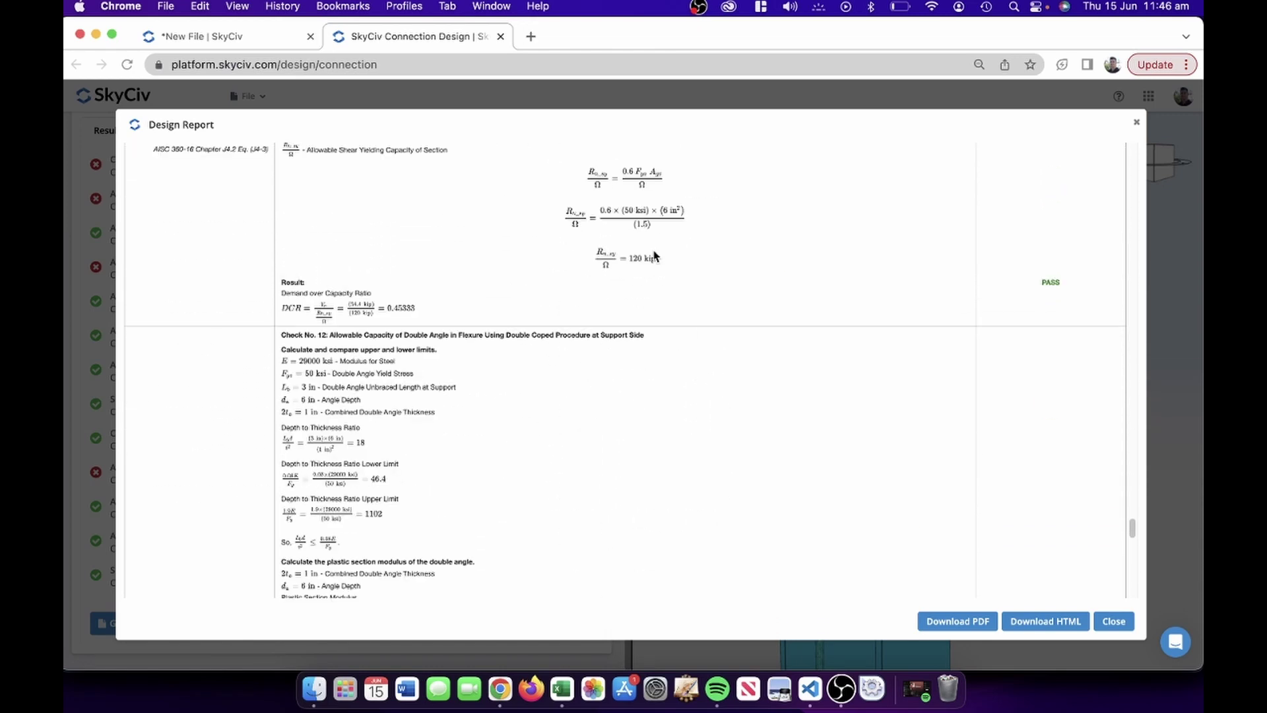
{"action": "scroll", "coordinate": [653, 256], "scroll_direction": "down", "scroll_amount": 10}
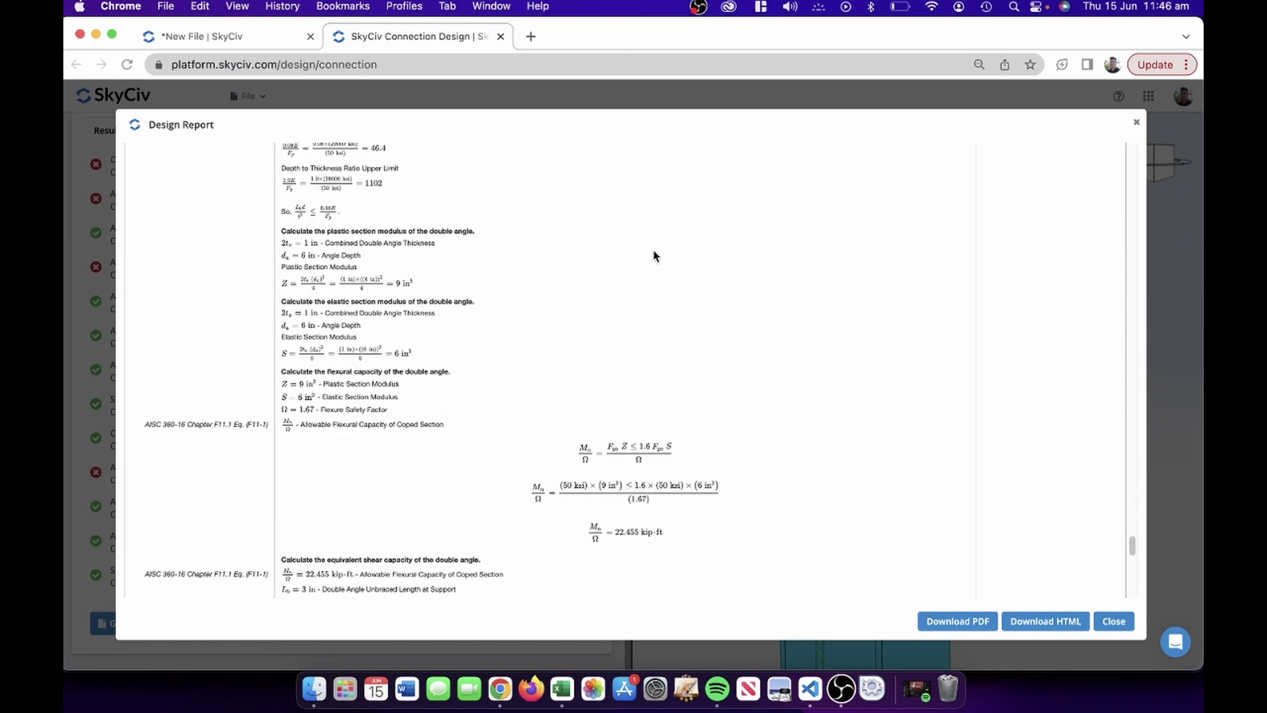
Search the design report for "FAIL" and go through the matches in the individual checks and the Summary of Checks table
{"action": "key", "text": "super+f"}
{"action": "type", "text": "FAIL"}
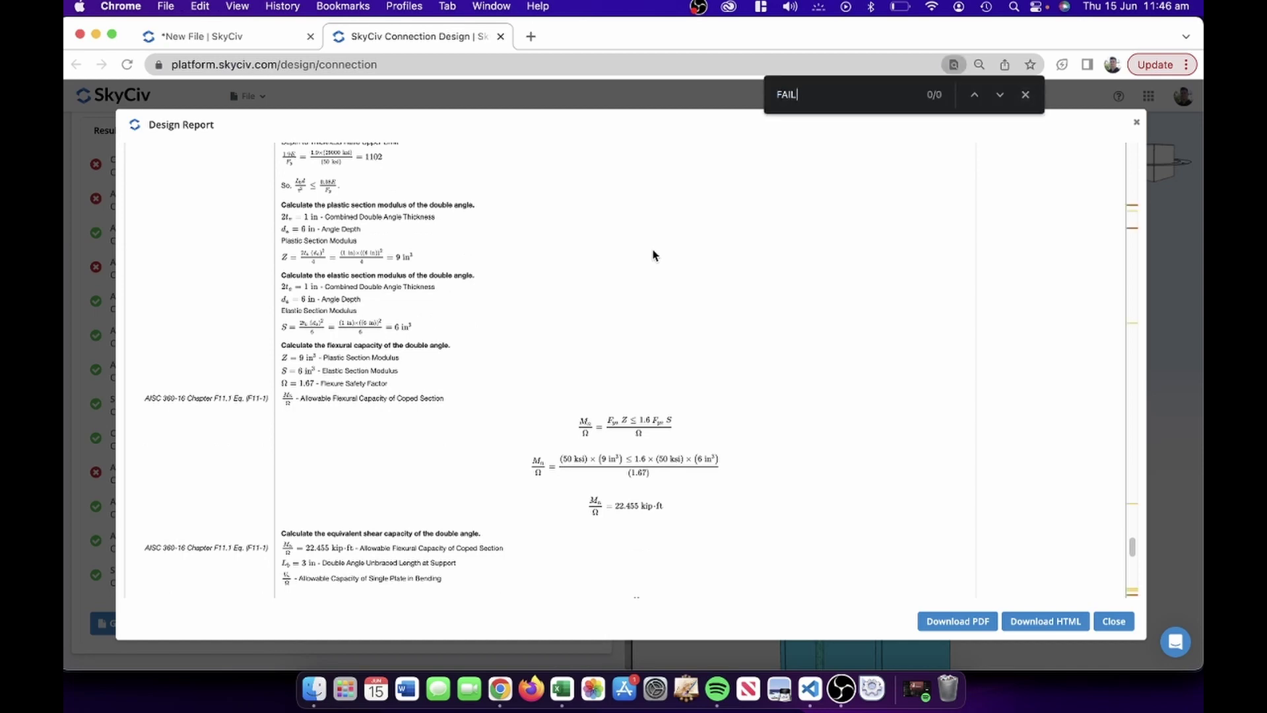
{"action": "key", "text": "Return"}
{"action": "key", "text": "Return"}
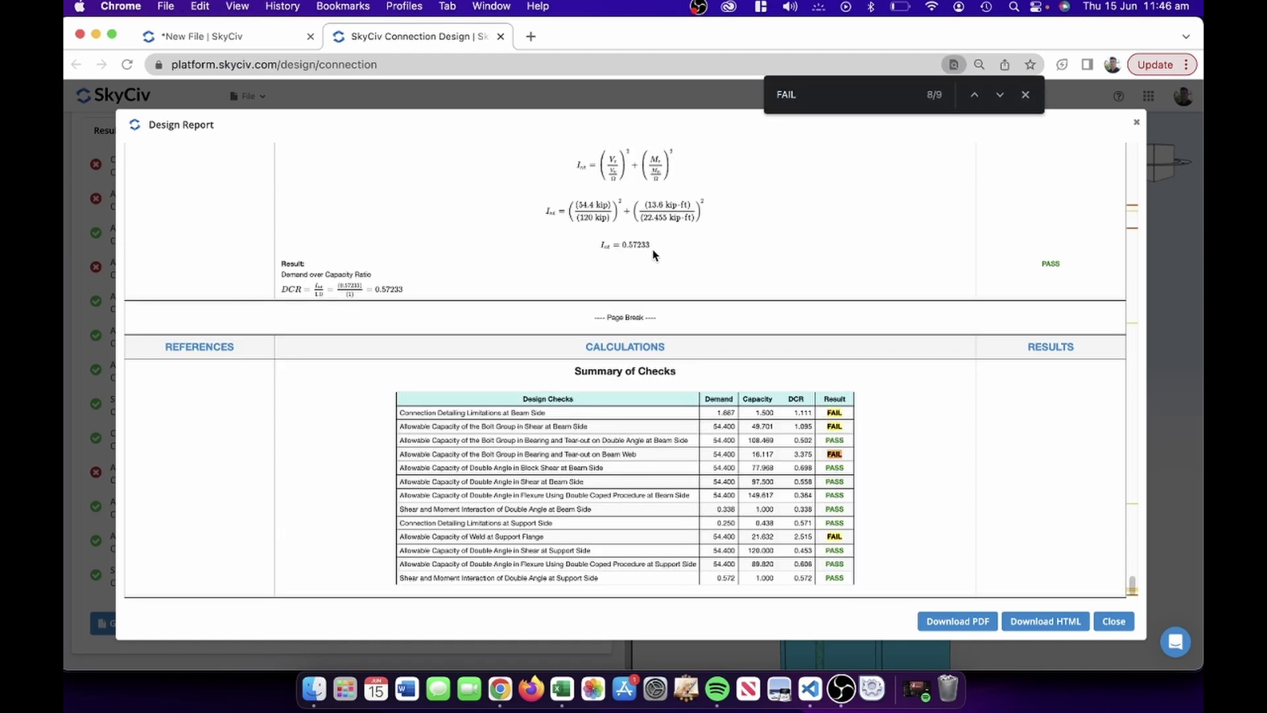
{"action": "key", "text": "shift+Return"}
{"action": "key", "text": "shift+Return"}
{"action": "key", "text": "shift+Return"}
{"action": "key", "text": "shift+Return"}
{"action": "key", "text": "shift+Return"}
{"action": "key", "text": "shift+Return"}
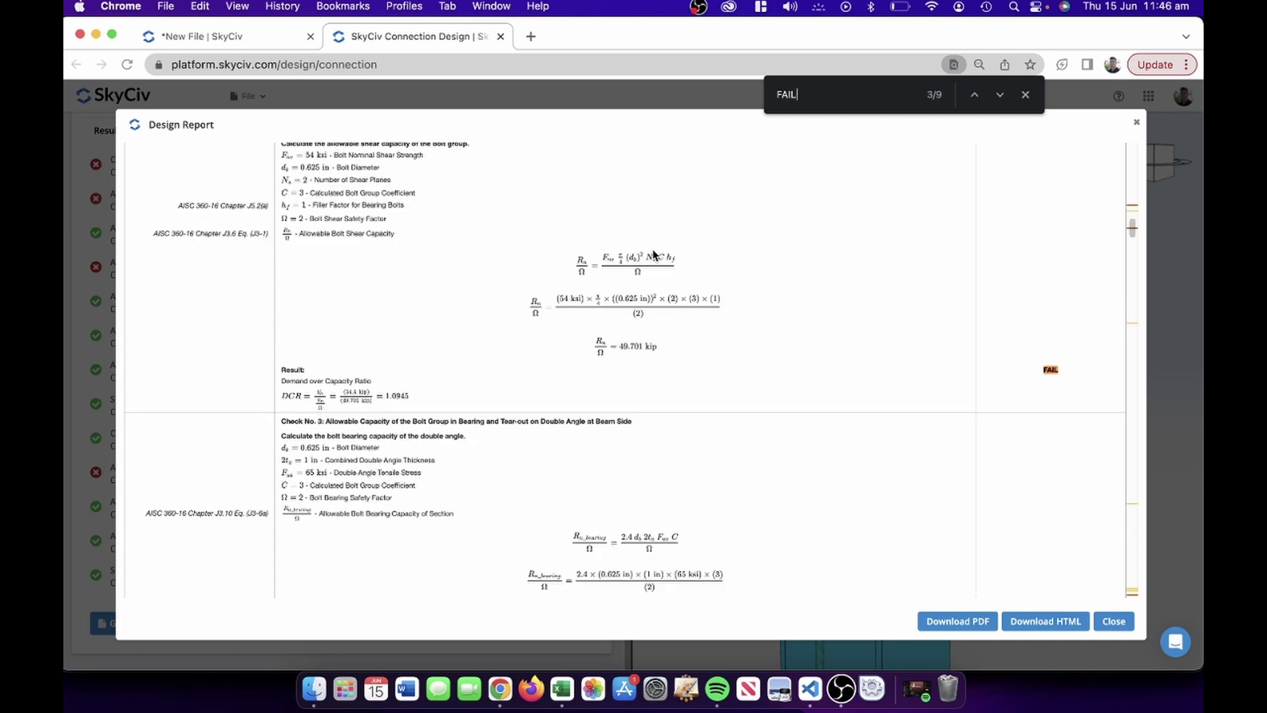
{"action": "key", "text": "Return"}
{"action": "key", "text": "Return"}
{"action": "key", "text": "Return"}
{"action": "key", "text": "Return"}
{"action": "key", "text": "Return"}
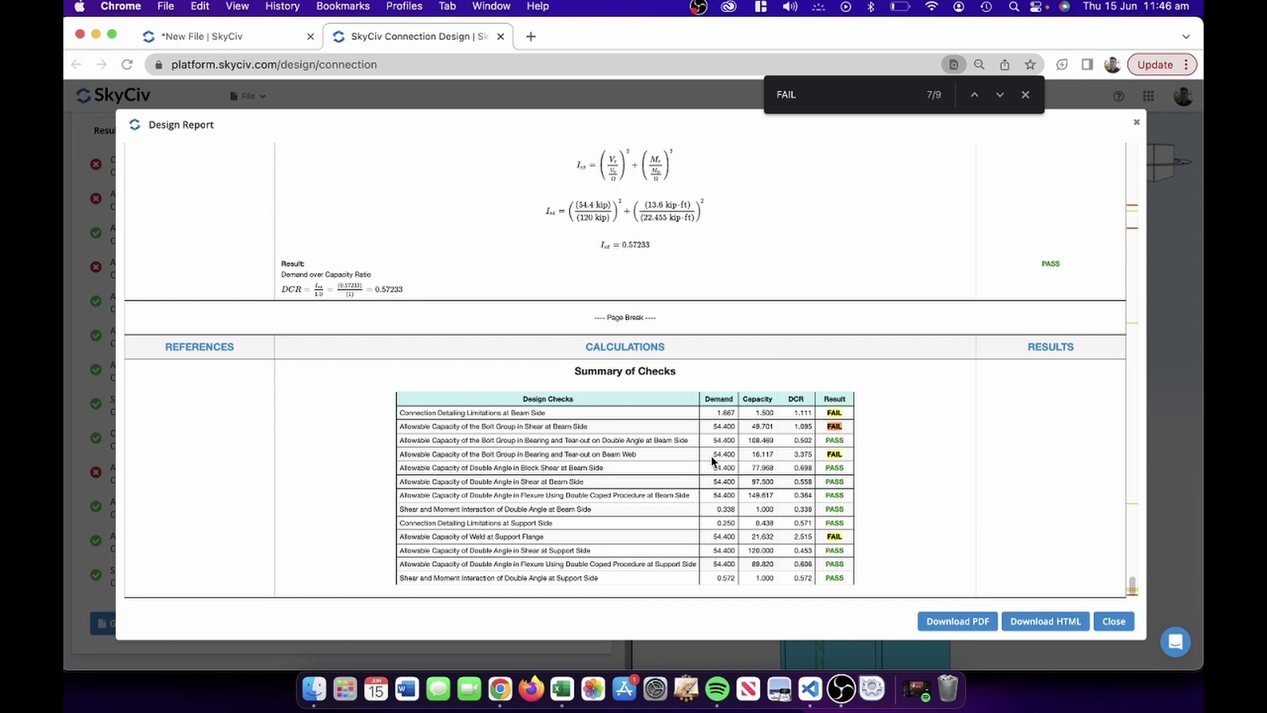
{"action": "scroll", "coordinate": [765, 405], "scroll_direction": "up", "scroll_amount": 10}
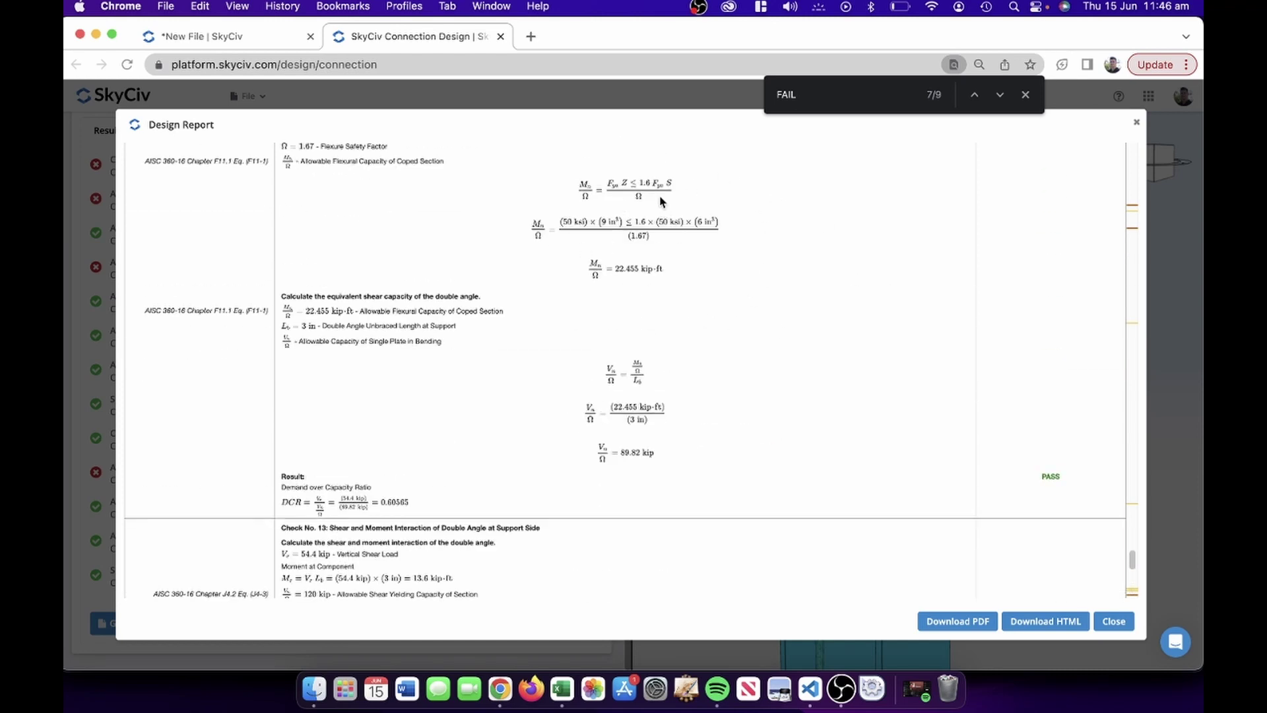
{"action": "scroll", "coordinate": [833, 489], "scroll_direction": "down", "scroll_amount": 10}
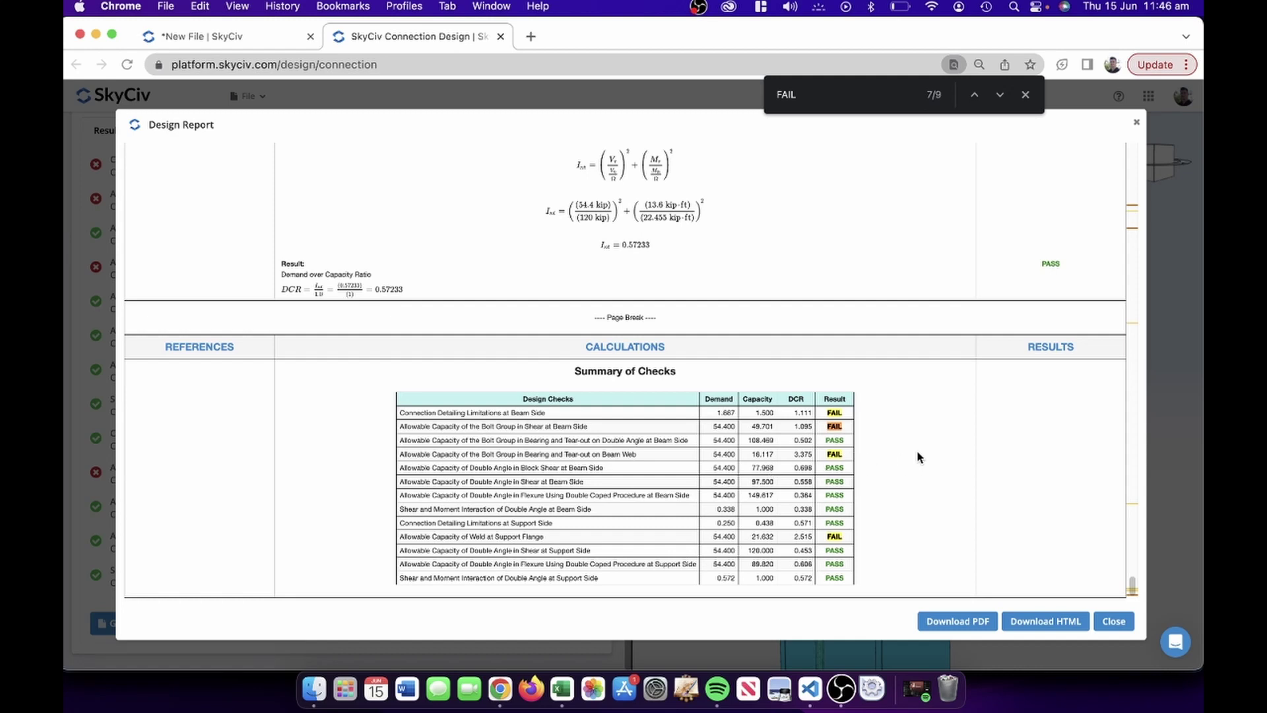
Return to the first "FAIL" matches, examine the detailing limitations and bolt group shear calculations at the beam side, and close the report
{"action": "scroll", "coordinate": [967, 342], "scroll_direction": "up", "scroll_amount": 10}
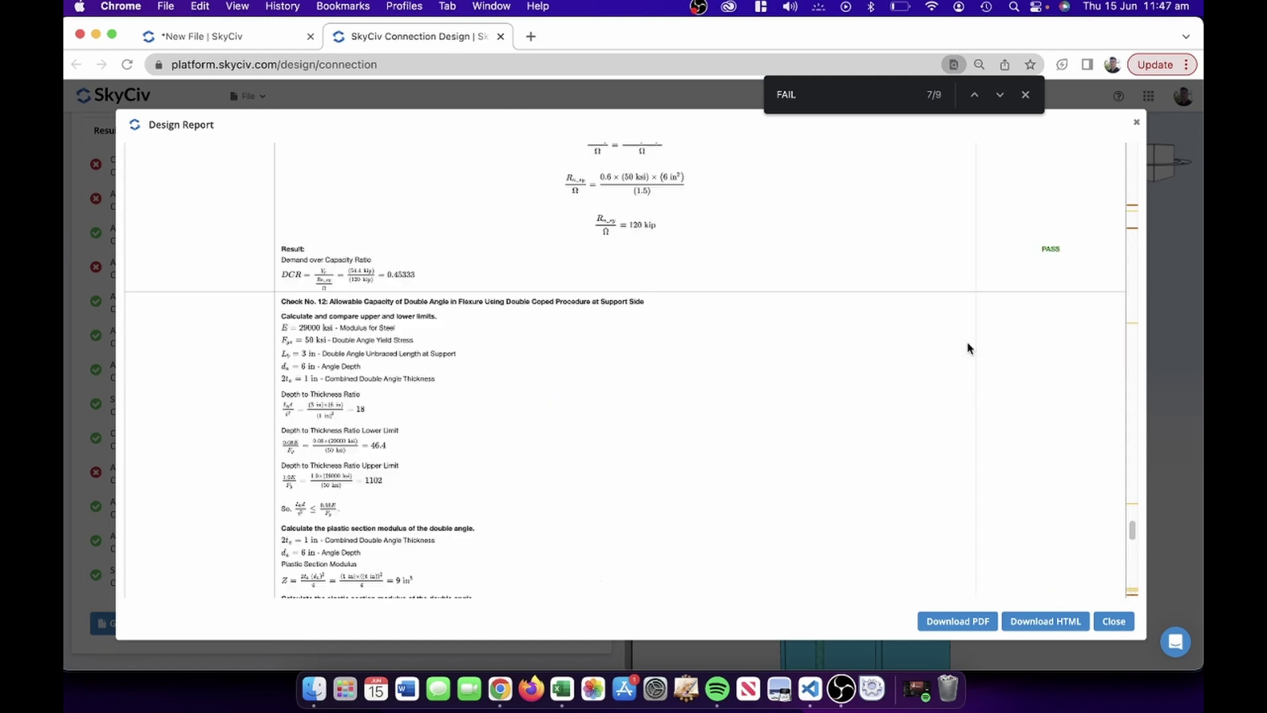
{"action": "scroll", "coordinate": [968, 345], "scroll_direction": "up", "scroll_amount": 20}
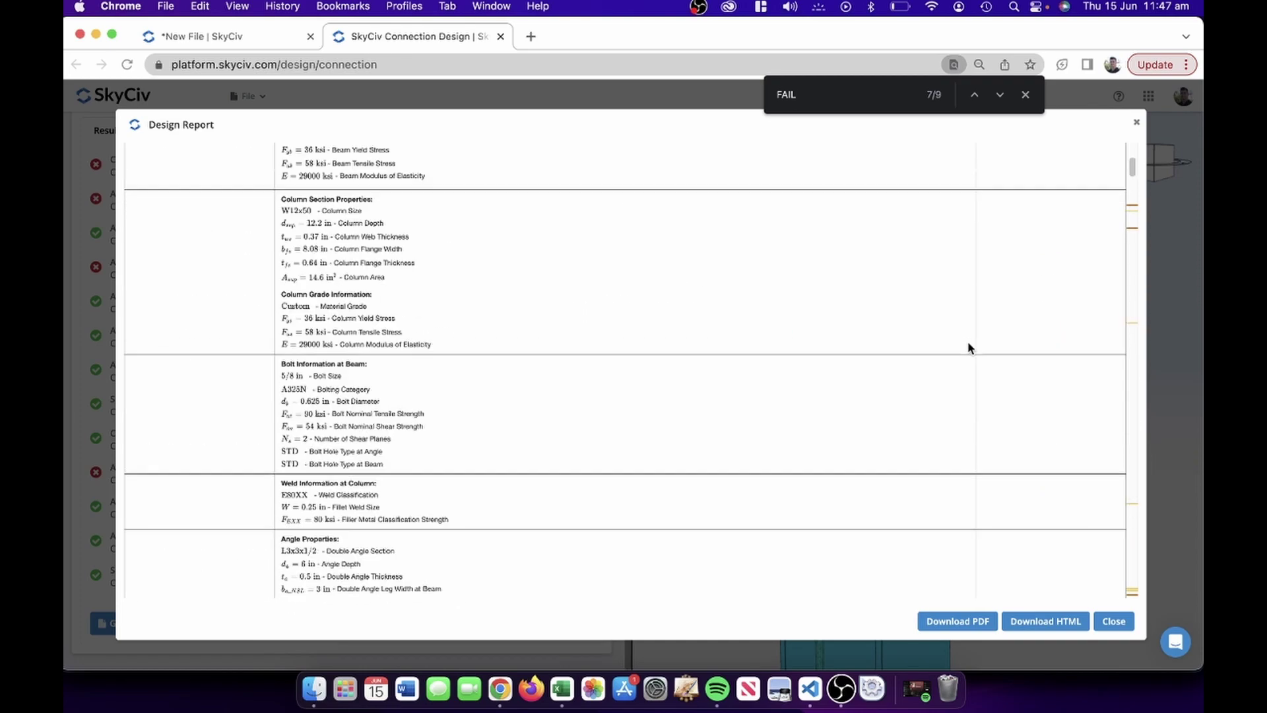
{"action": "key", "text": "Return"}
{"action": "key", "text": "super+f"}
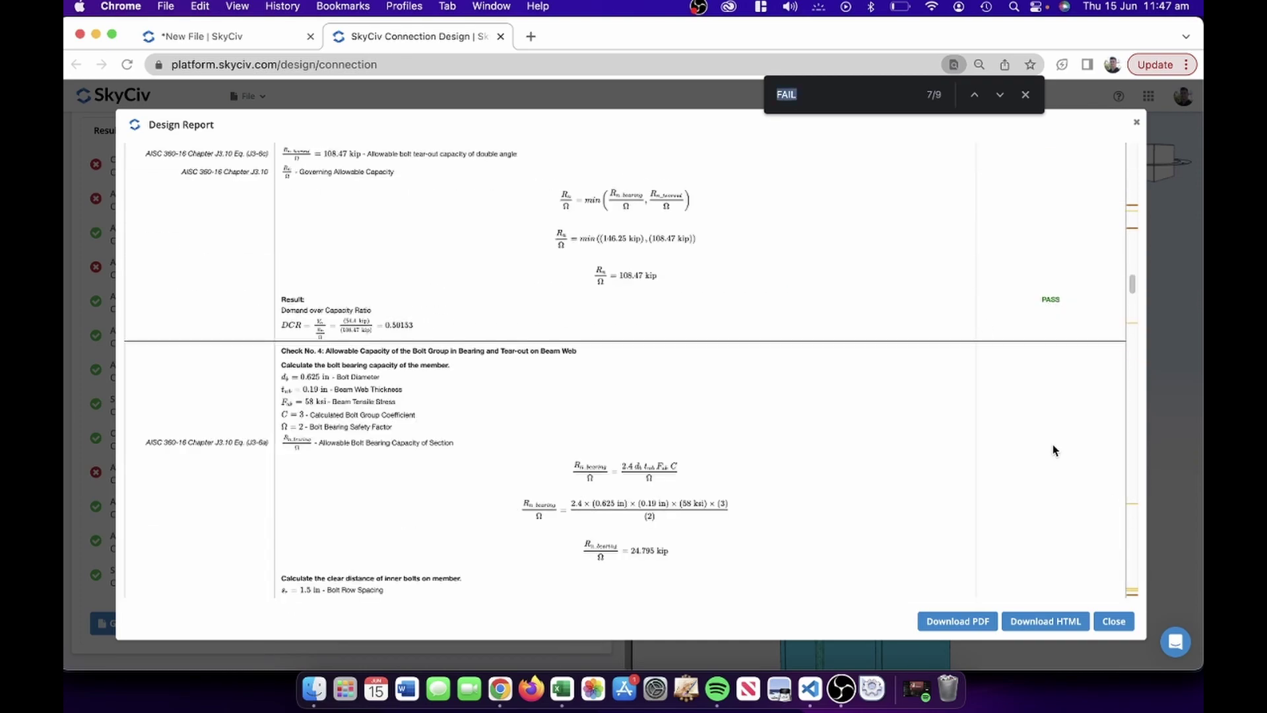
{"action": "key", "text": "Return"}
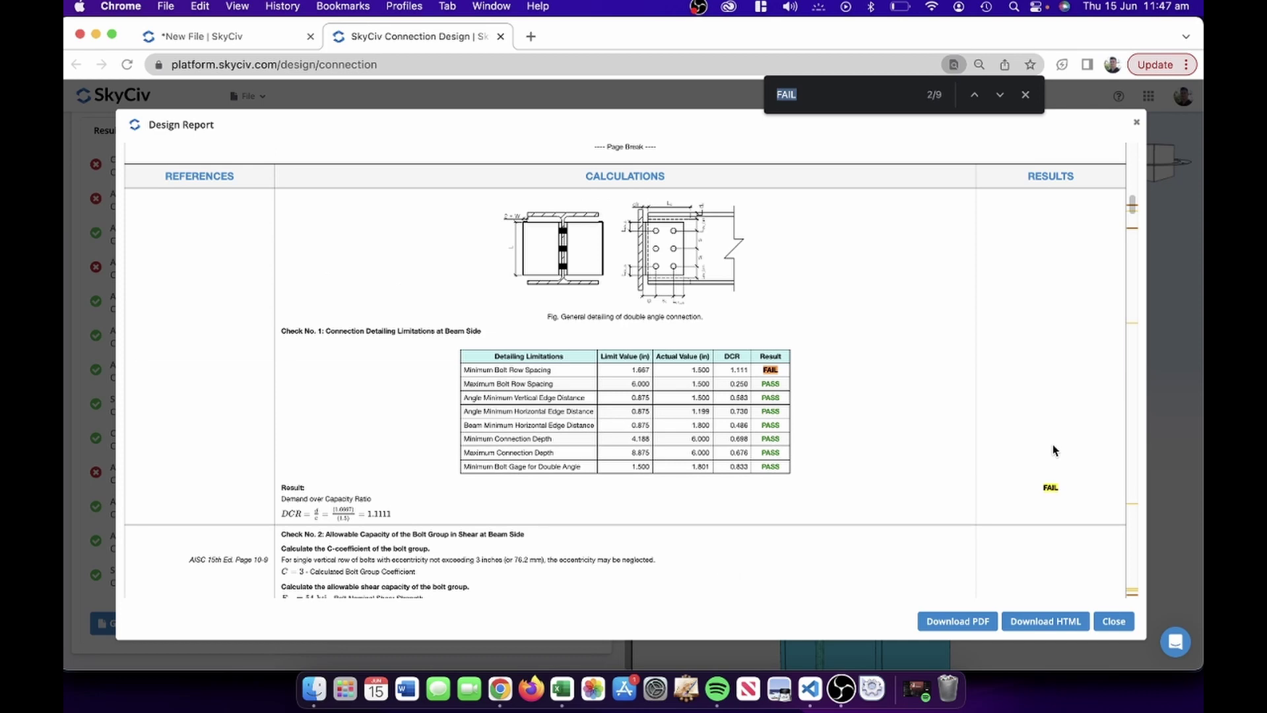
{"action": "key", "text": "Return"}
{"action": "scroll", "coordinate": [965, 423], "scroll_direction": "up", "scroll_amount": 1}
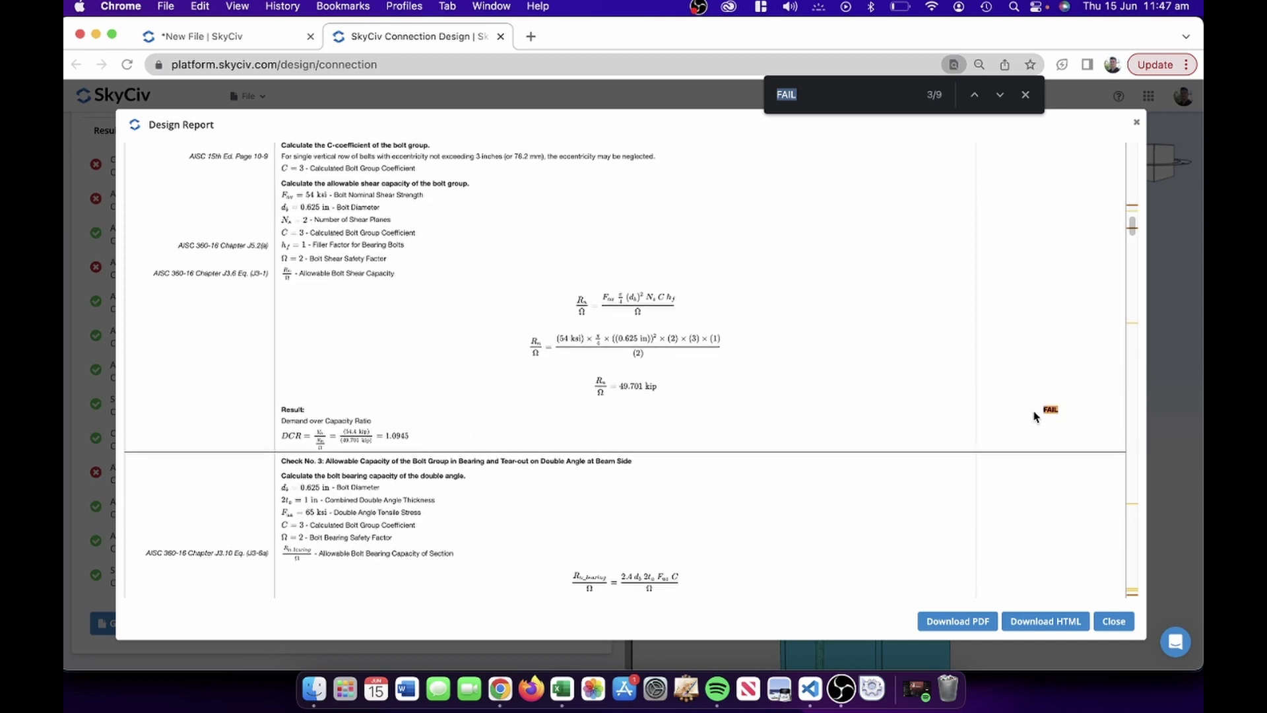
{"action": "scroll", "coordinate": [908, 390], "scroll_direction": "up", "scroll_amount": 1}
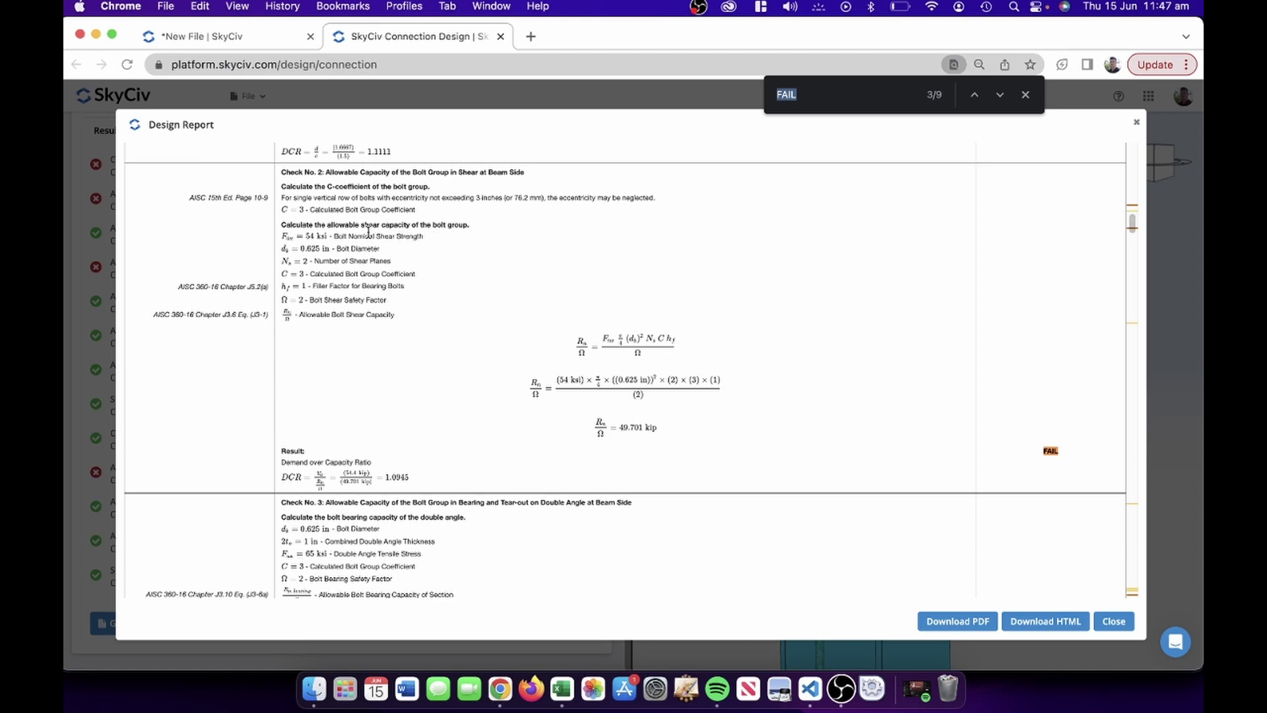
{"action": "left_click", "coordinate": [1114, 622]}
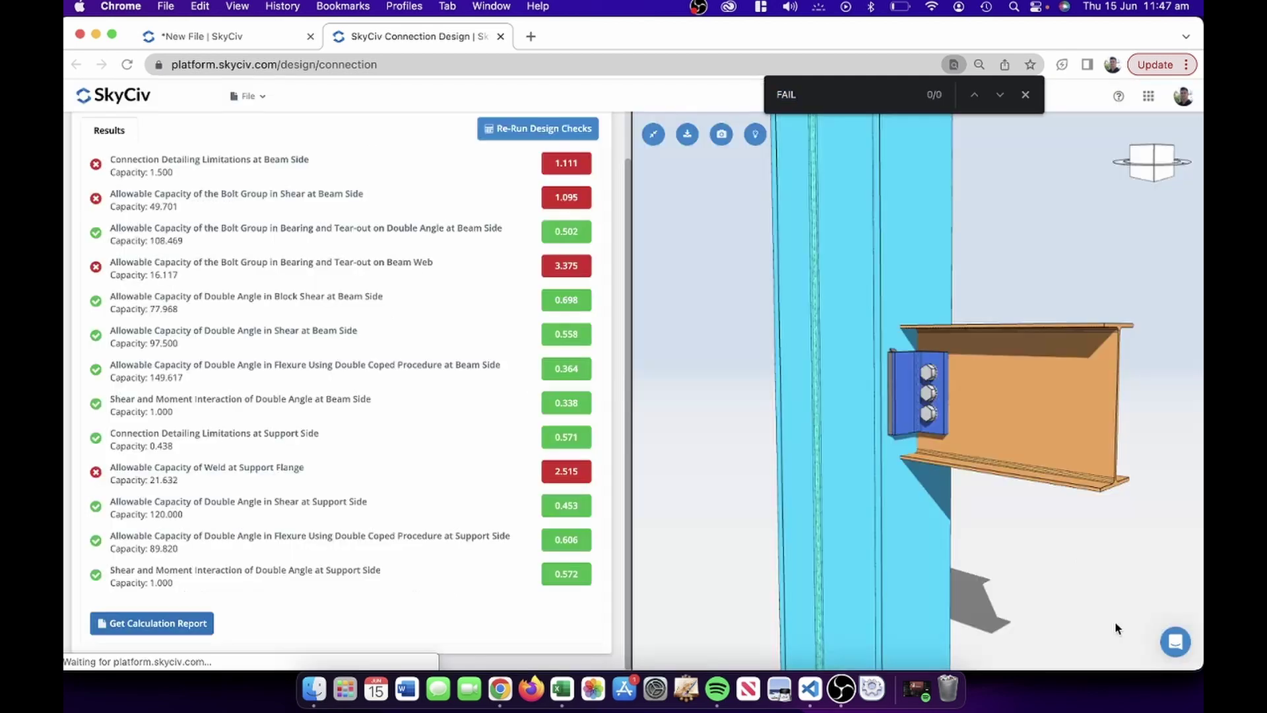
Review the bolt settings of Fixture 1, the weld settings of Fixture 2 and the double angle's assembly properties
{"action": "scroll", "coordinate": [236, 455], "scroll_direction": "up", "scroll_amount": 2}
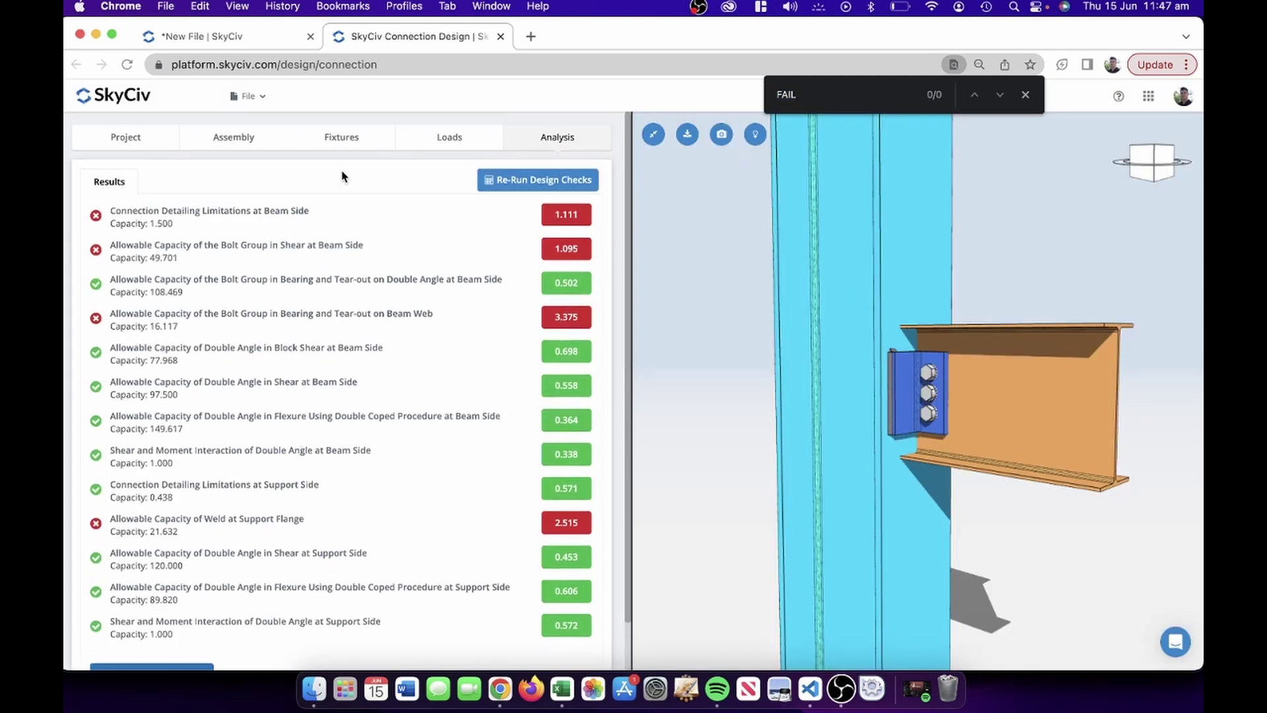
{"action": "left_click", "coordinate": [259, 134]}
{"action": "left_click", "coordinate": [363, 140]}
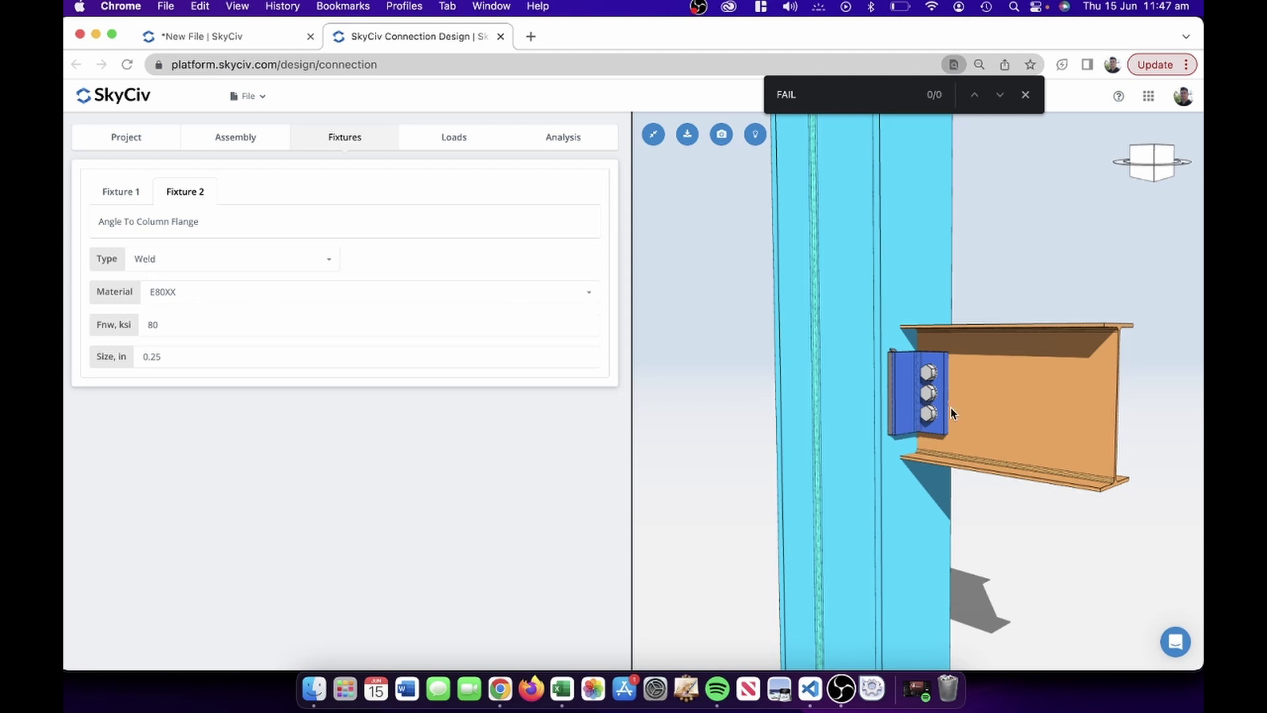
{"action": "left_click", "coordinate": [126, 192]}
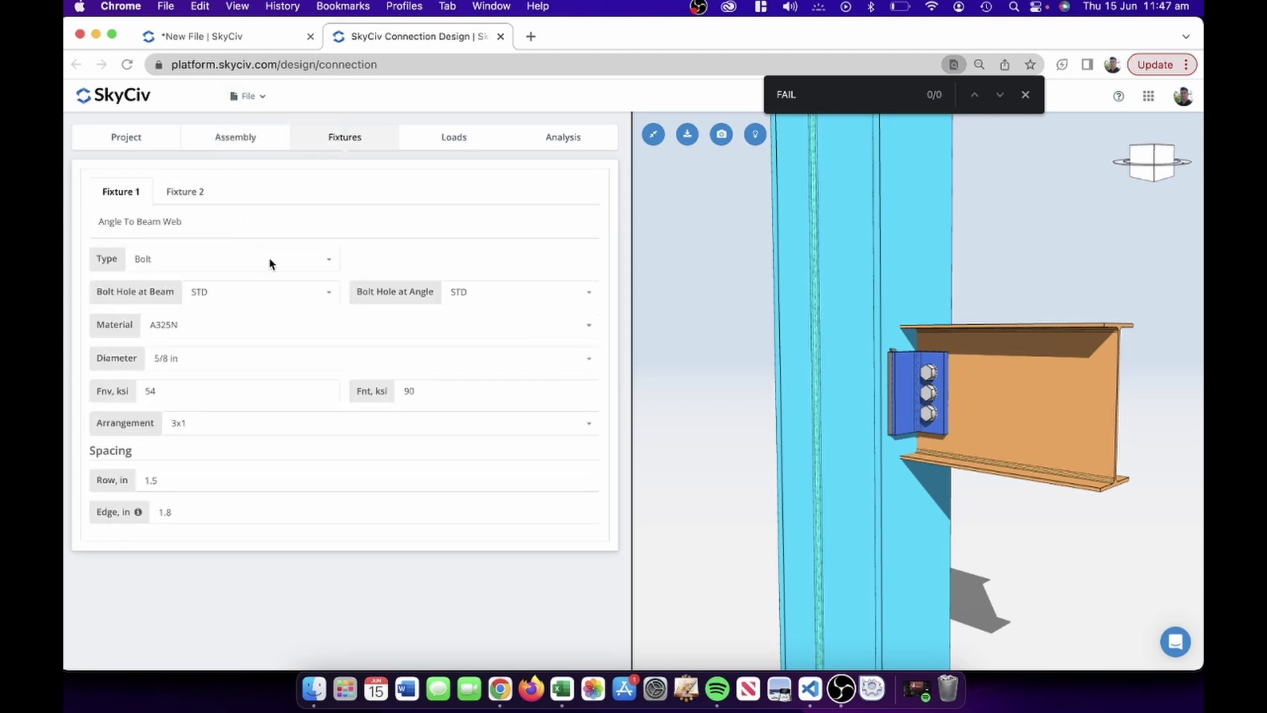
{"action": "left_click", "coordinate": [173, 191]}
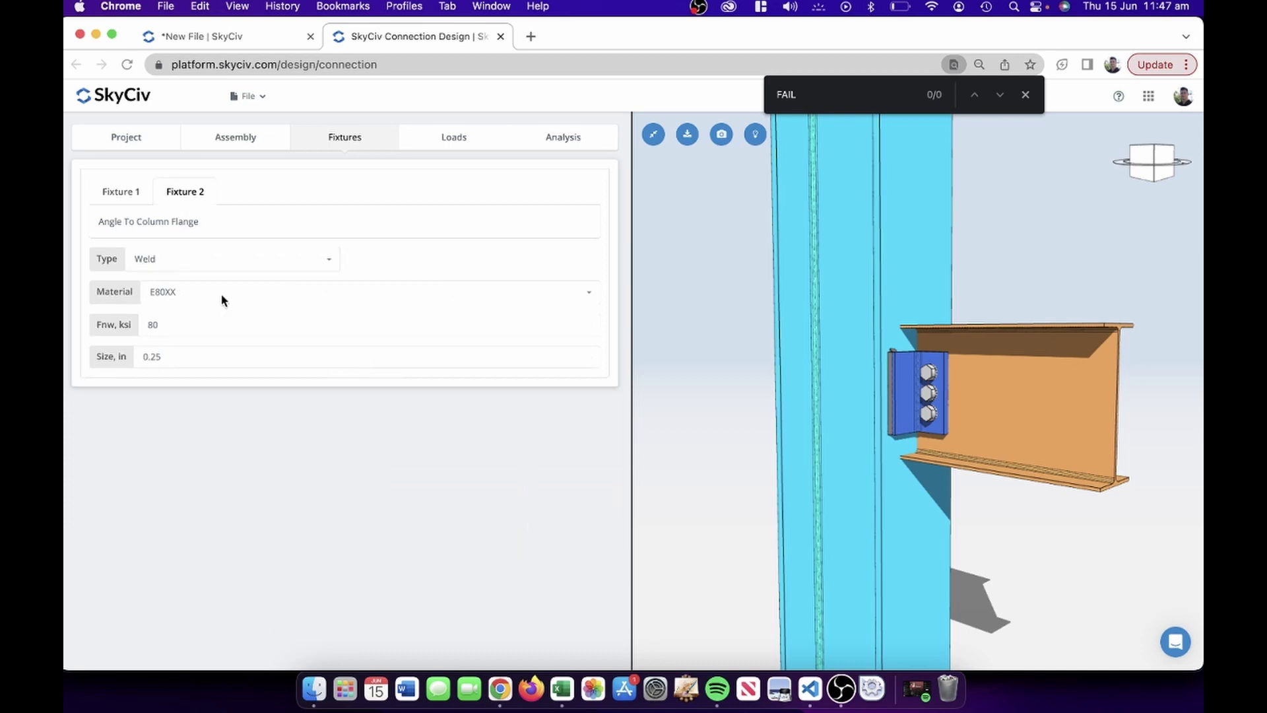
{"action": "left_click", "coordinate": [264, 137]}
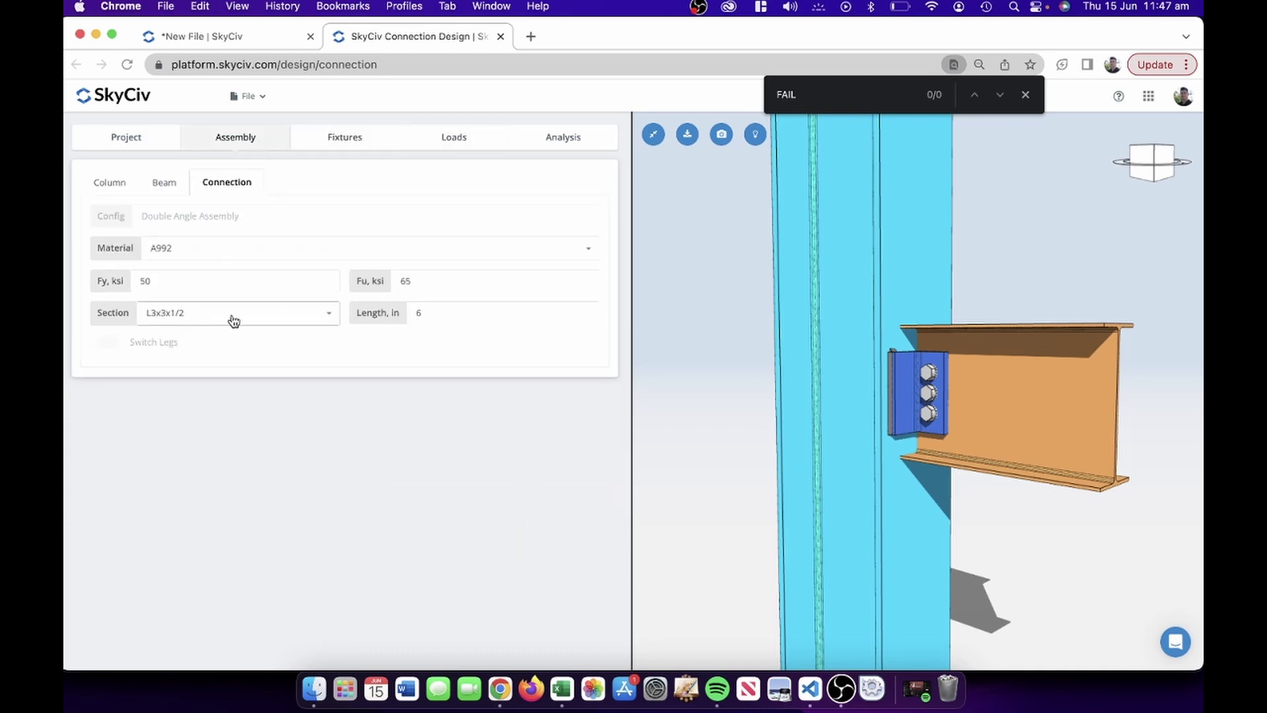
Set the double angle's length to 8 in
{"action": "left_click", "coordinate": [455, 306]}
{"action": "key", "text": "BackSpace"}
{"action": "type", "text": "8"}
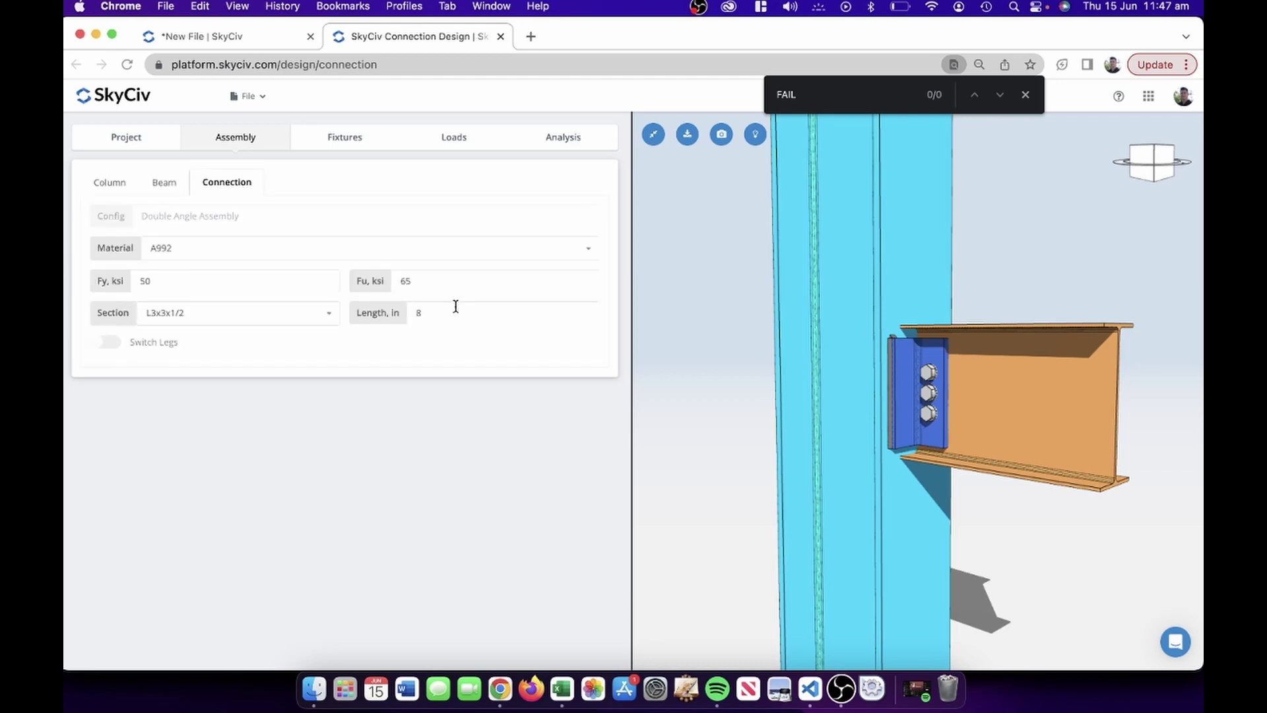
Set both the row spacing and the edge distance of Fixture 1's bolts to 2 in
{"action": "left_click", "coordinate": [361, 145]}
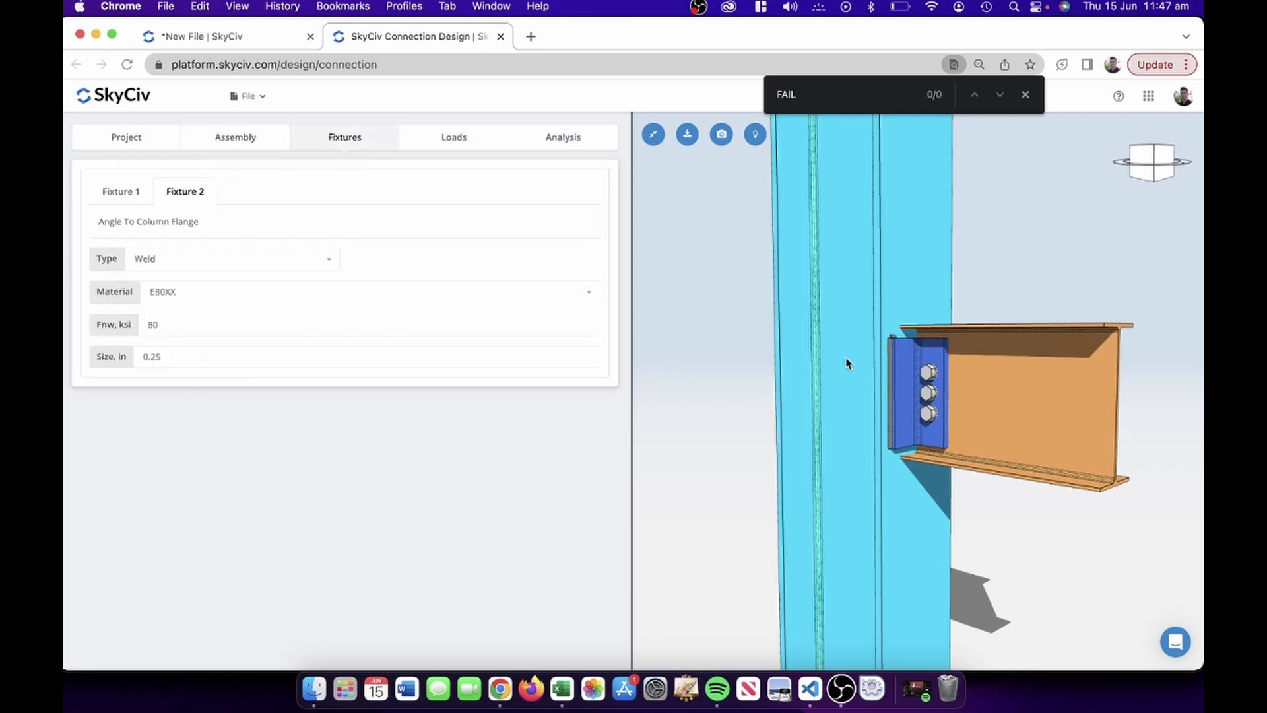
{"action": "left_click", "coordinate": [133, 204]}
{"action": "left_click", "coordinate": [176, 478]}
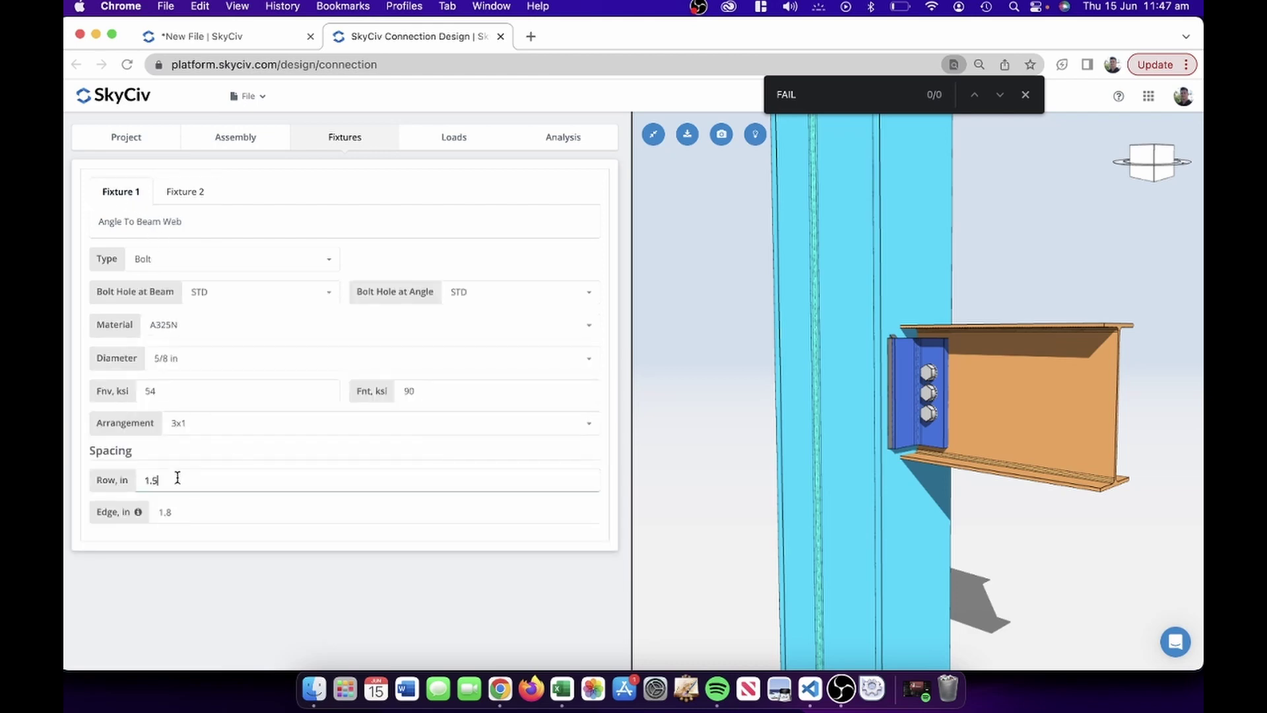
{"action": "key", "text": "BackSpace"}
{"action": "key", "text": "BackSpace"}
{"action": "type", "text": "2"}
{"action": "key", "text": "Tab"}
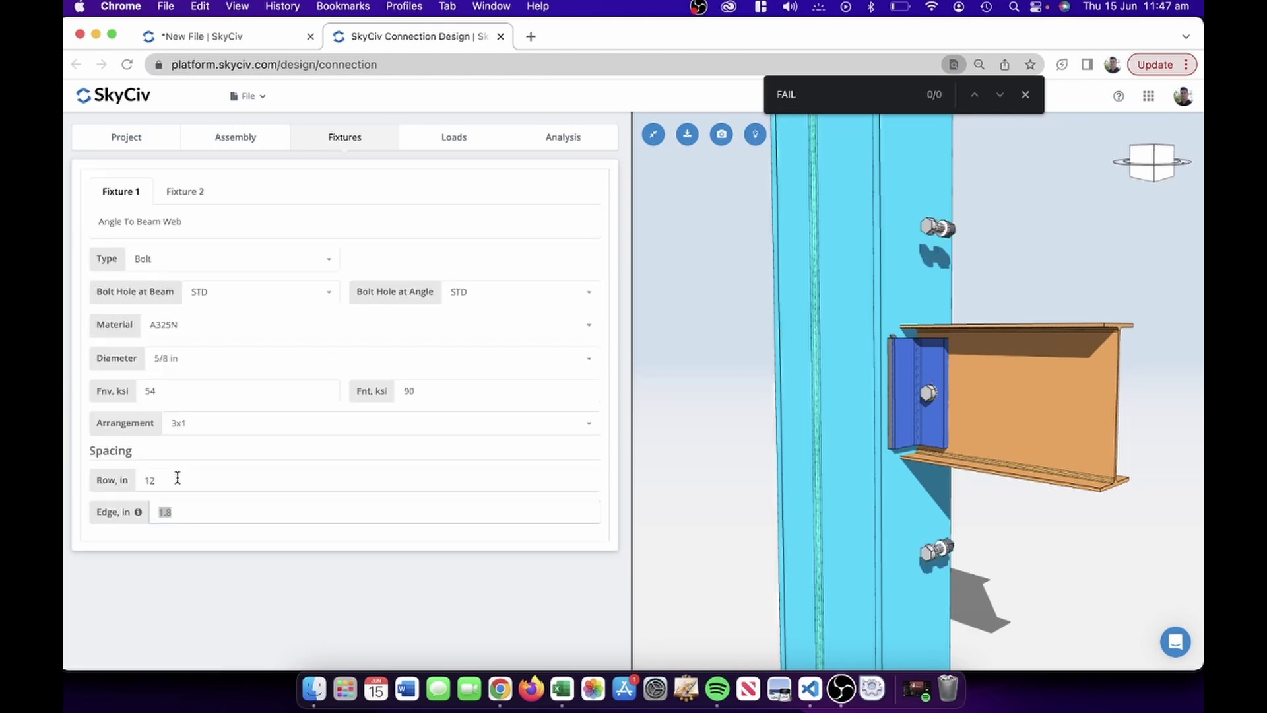
{"action": "key", "text": "BackSpace"}
{"action": "key", "text": "BackSpace"}
{"action": "type", "text": "2"}
{"action": "key", "text": "Tab"}
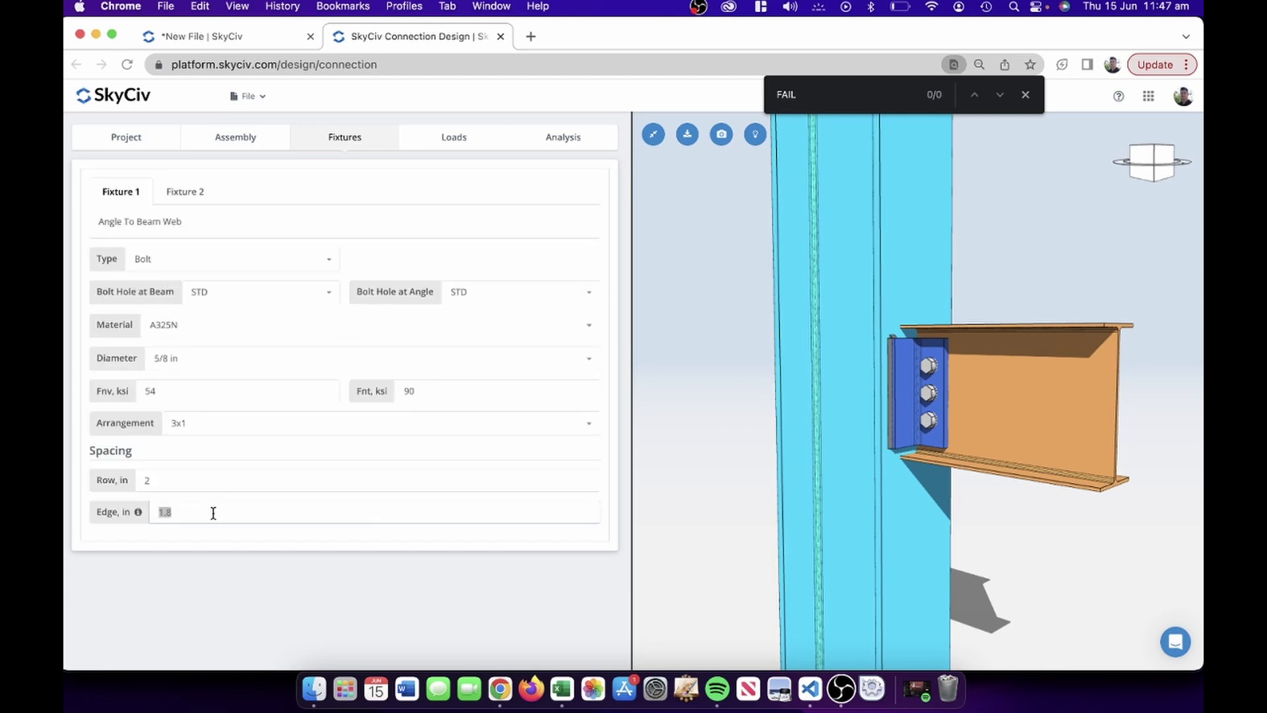
{"action": "left_click_drag", "start_coordinate": [881, 395], "coordinate": [904, 386]}
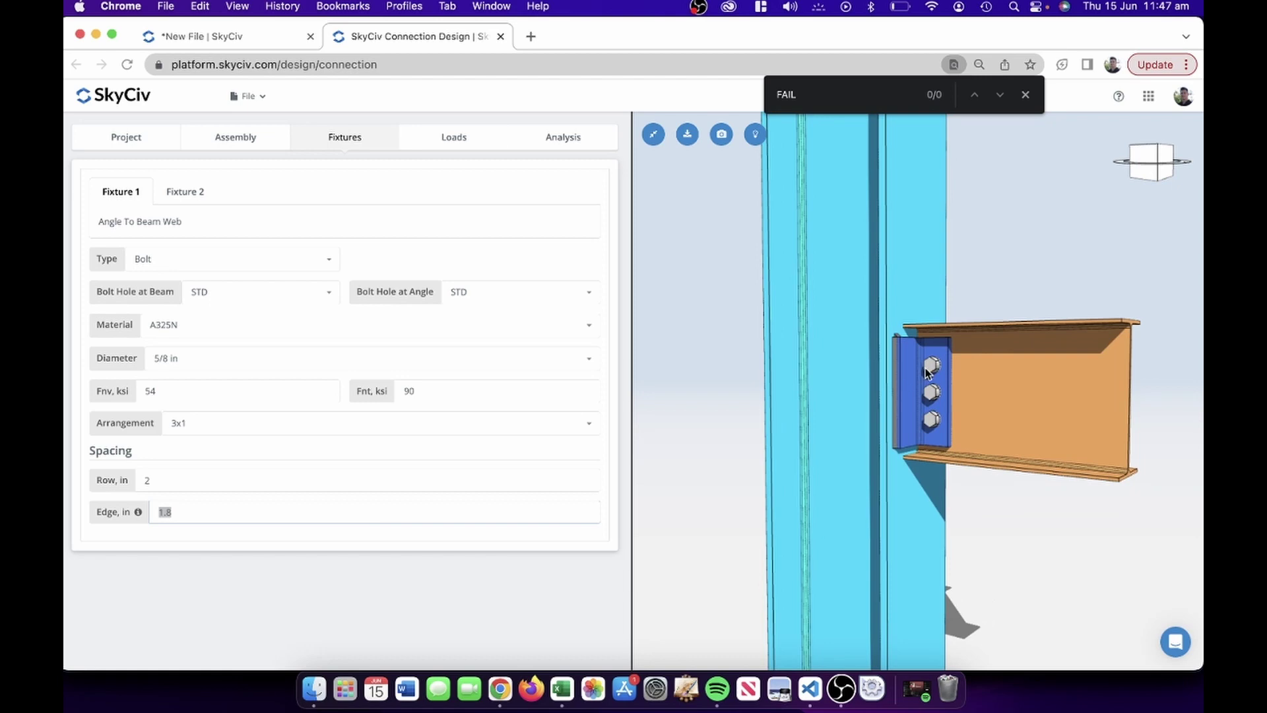
{"action": "type", "text": "2"}
{"action": "key", "text": "Return"}
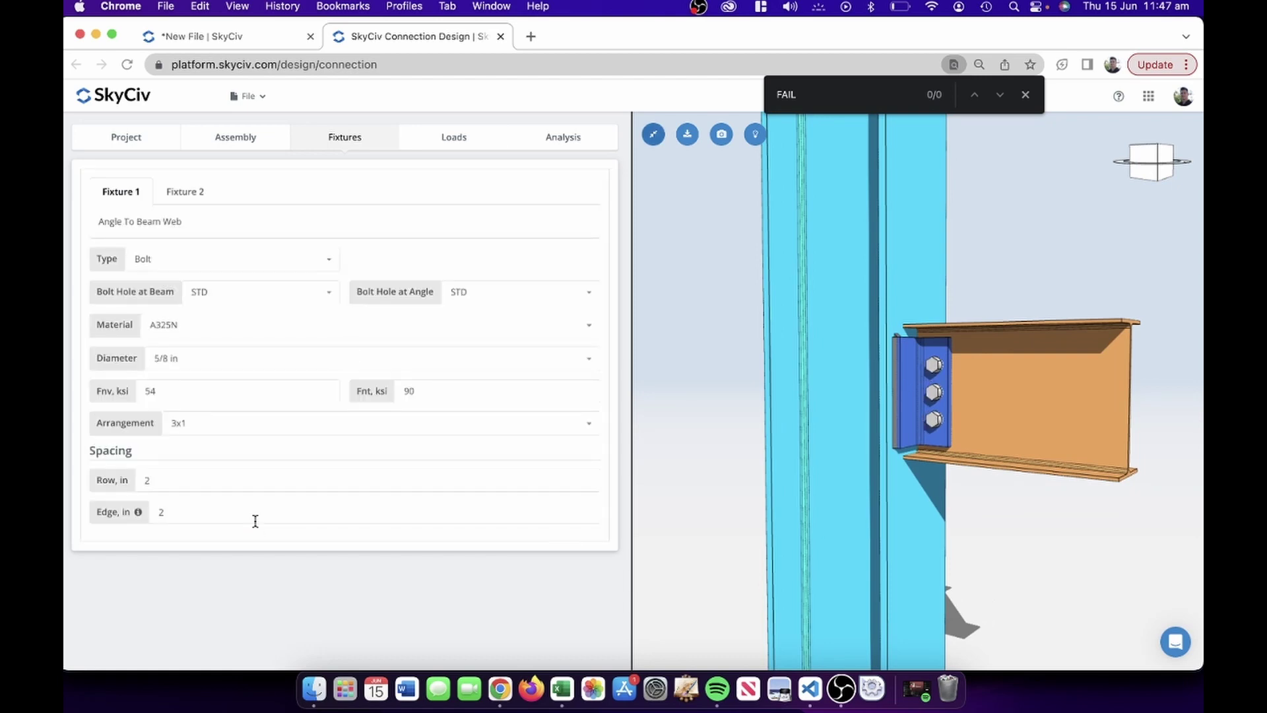
Set Fixture 1's bolt diameter to 3/4 in and its row spacing to 2.3 in
{"action": "left_click", "coordinate": [232, 362]}
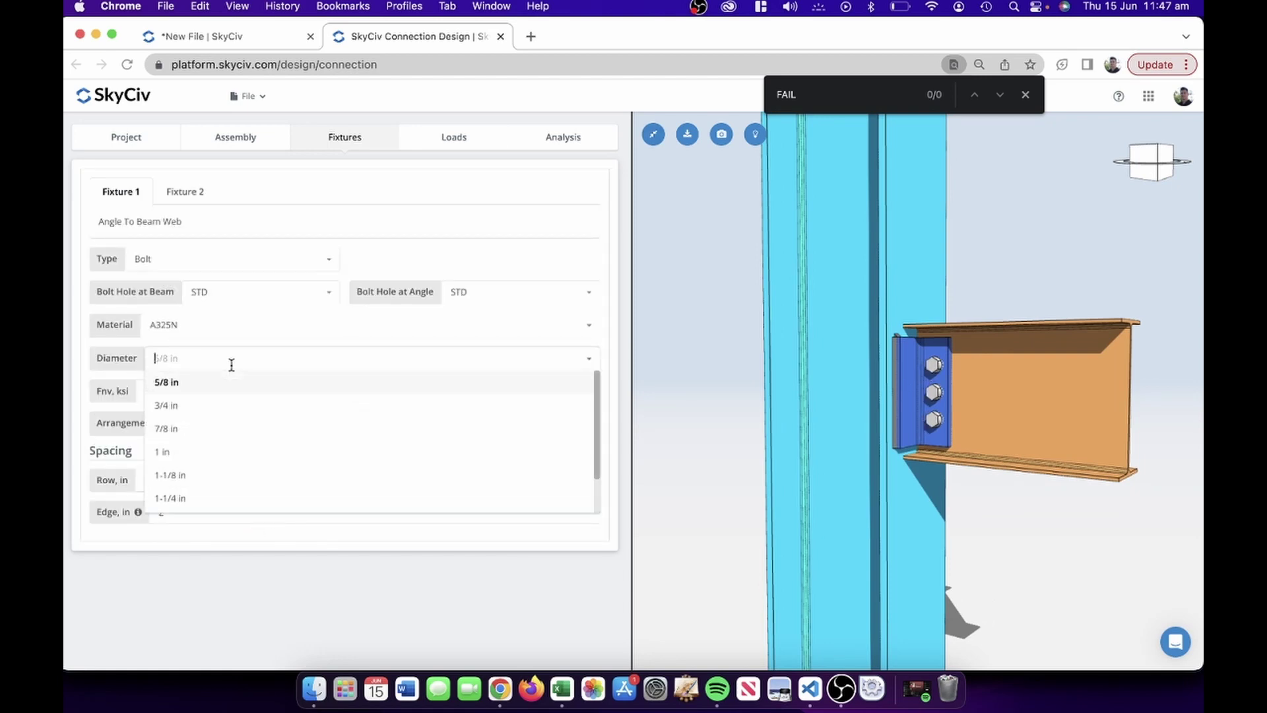
{"action": "left_click", "coordinate": [231, 410]}
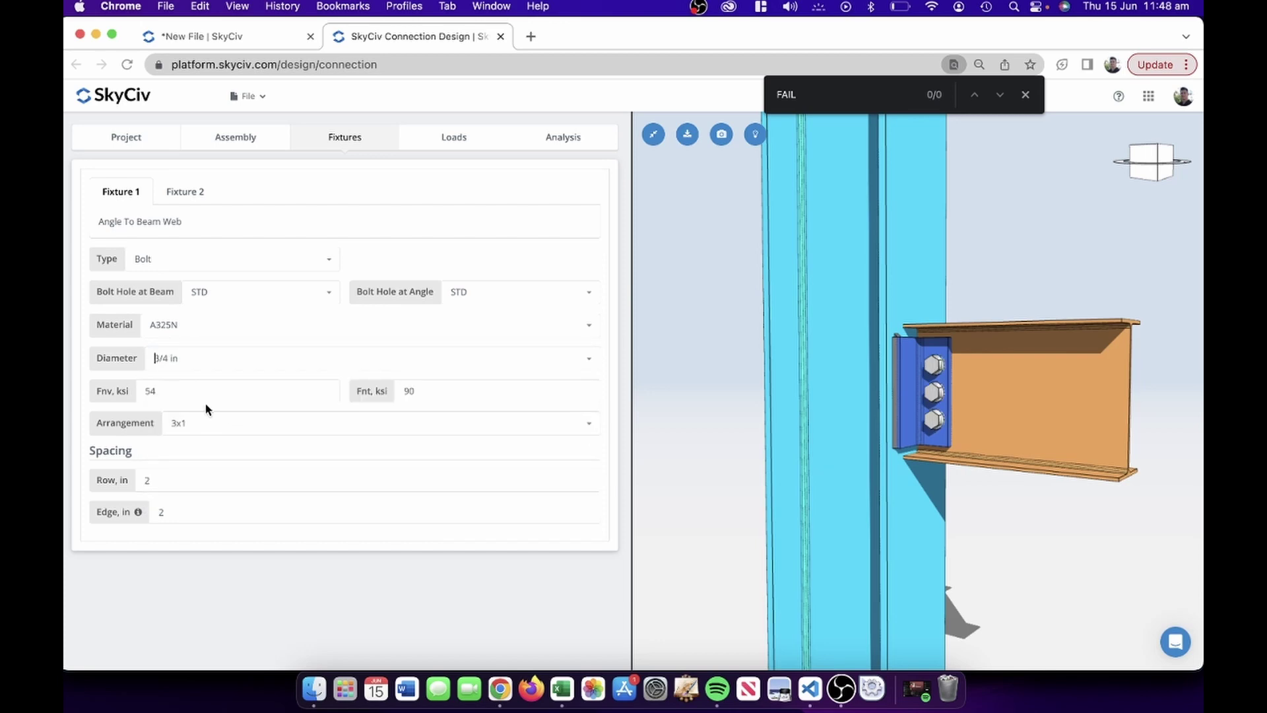
{"action": "left_click", "coordinate": [172, 486]}
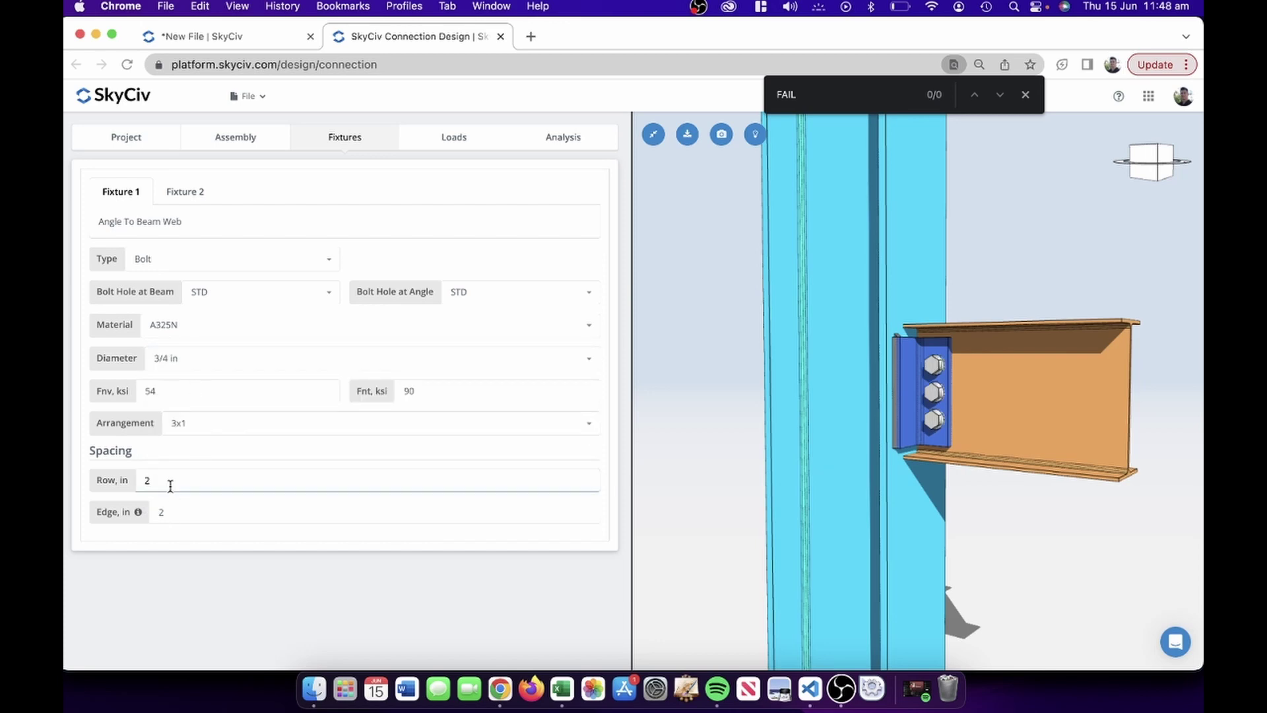
{"action": "key", "text": "Tab"}
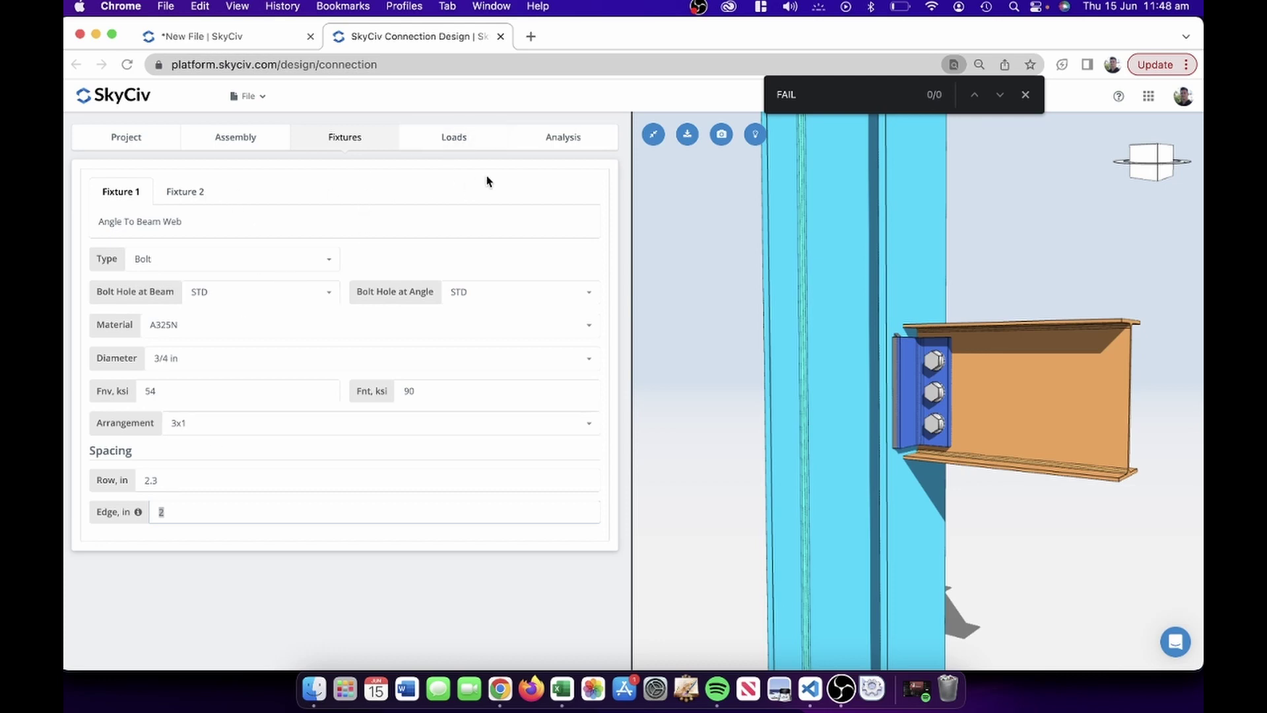
Check the connection's load and run the design checks on the revised connection
{"action": "left_click", "coordinate": [485, 148]}
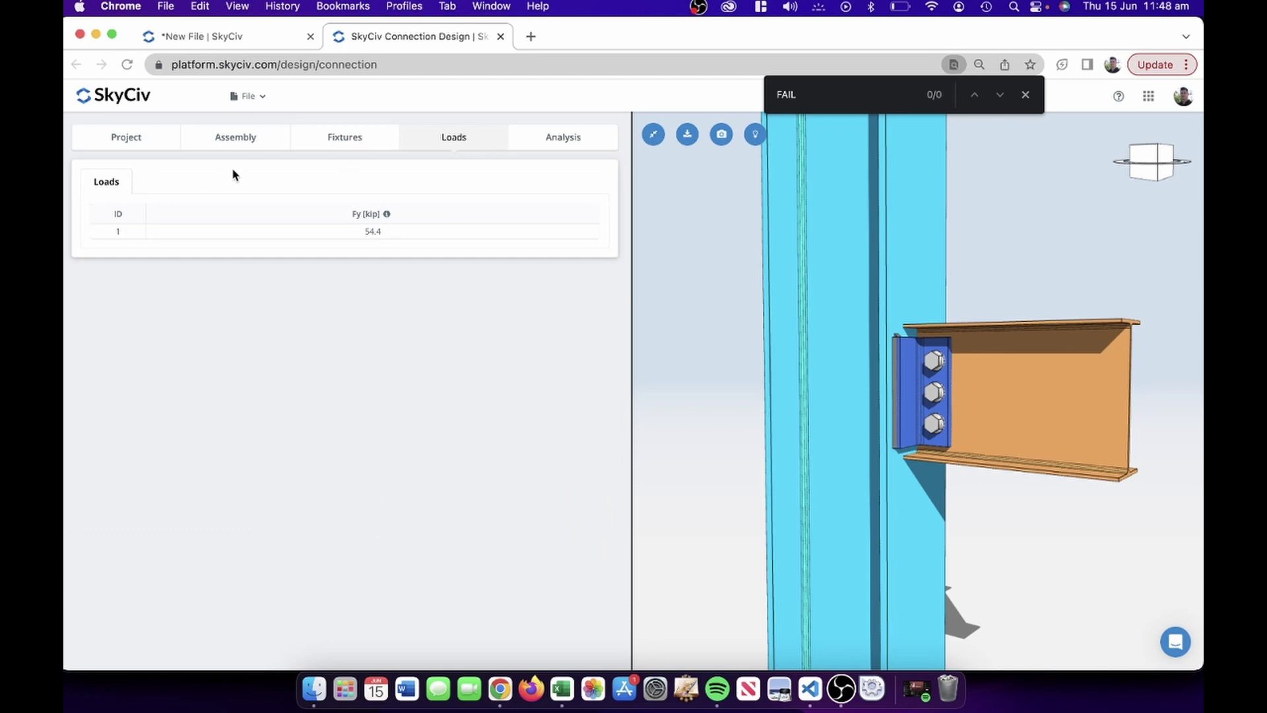
{"action": "left_click", "coordinate": [559, 144]}
{"action": "left_click", "coordinate": [542, 182]}
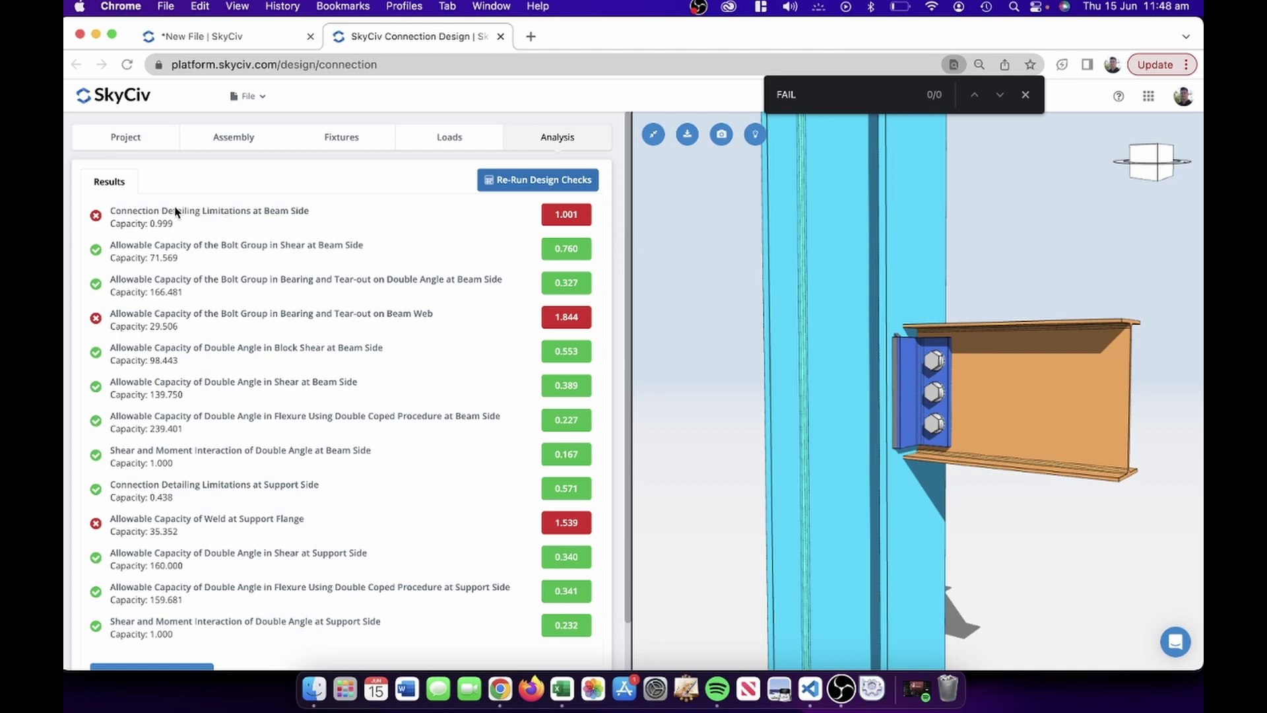
Go through the design check results from beam side to support side and inspect the bolted double angle in the 3D model
{"action": "scroll", "coordinate": [488, 317], "scroll_direction": "down", "scroll_amount": 1}
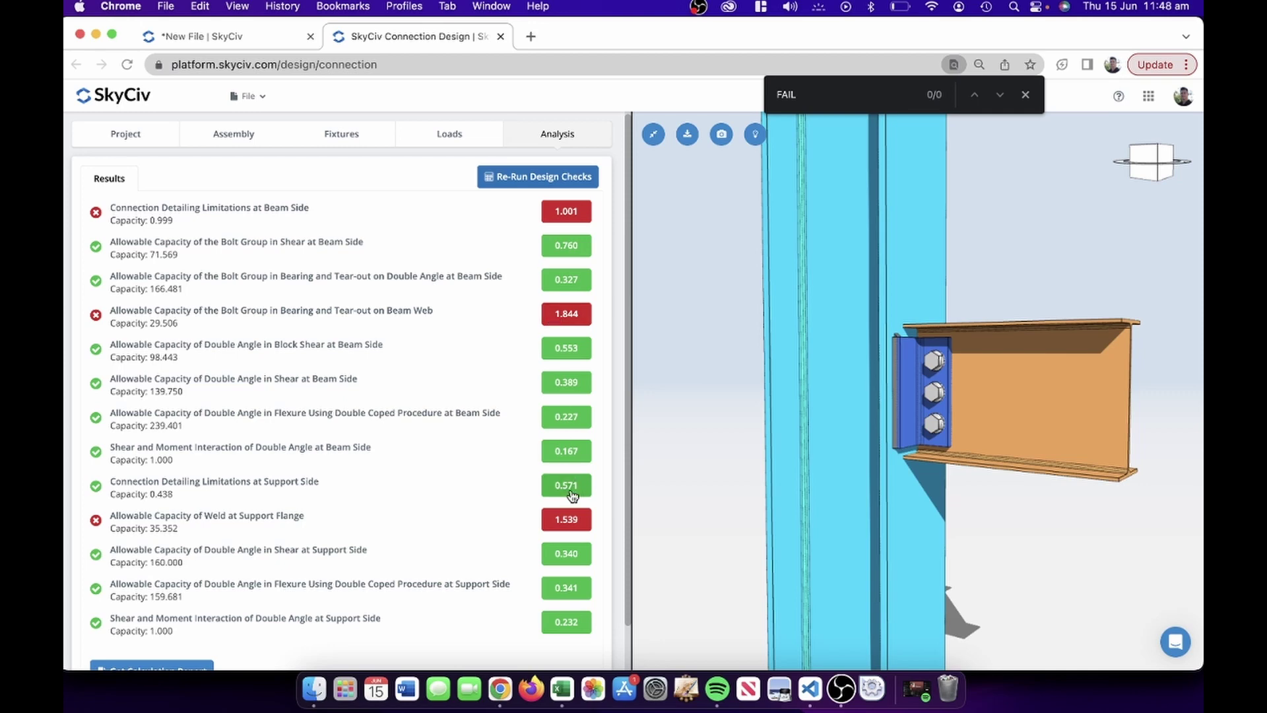
{"action": "scroll", "coordinate": [572, 496], "scroll_direction": "down", "scroll_amount": 1}
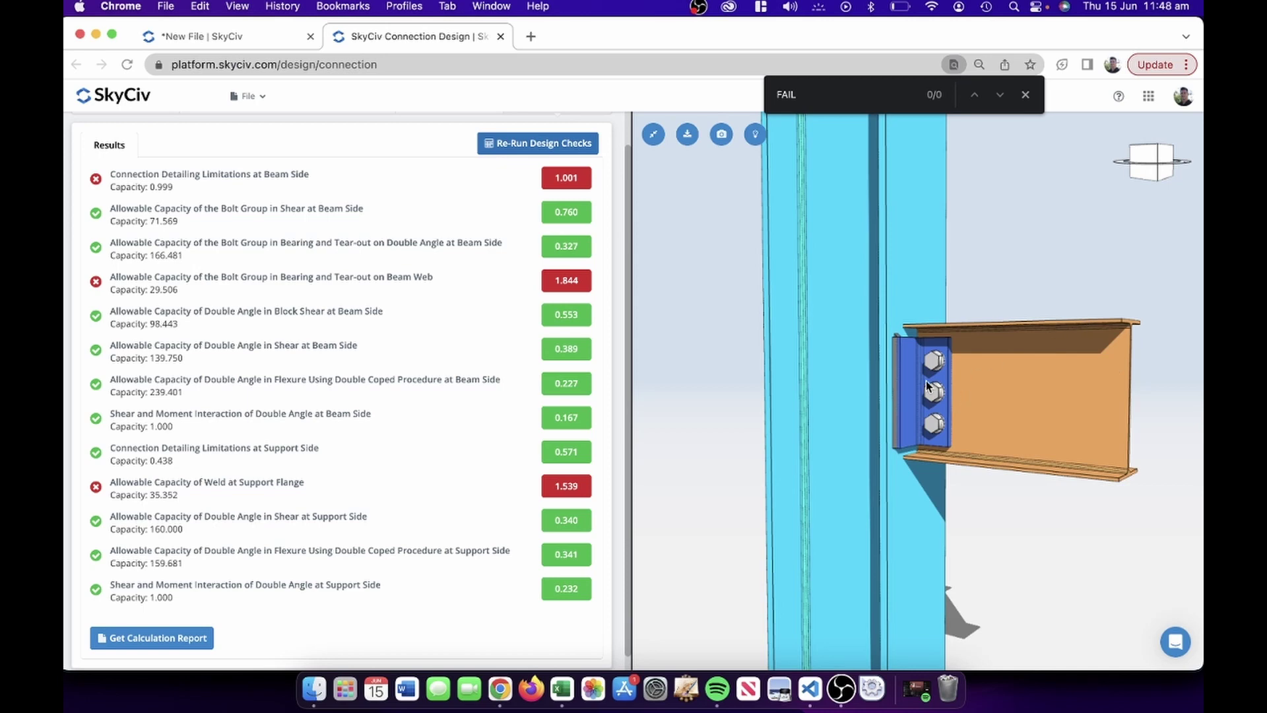
{"action": "left_click_drag", "start_coordinate": [928, 385], "coordinate": [911, 381]}
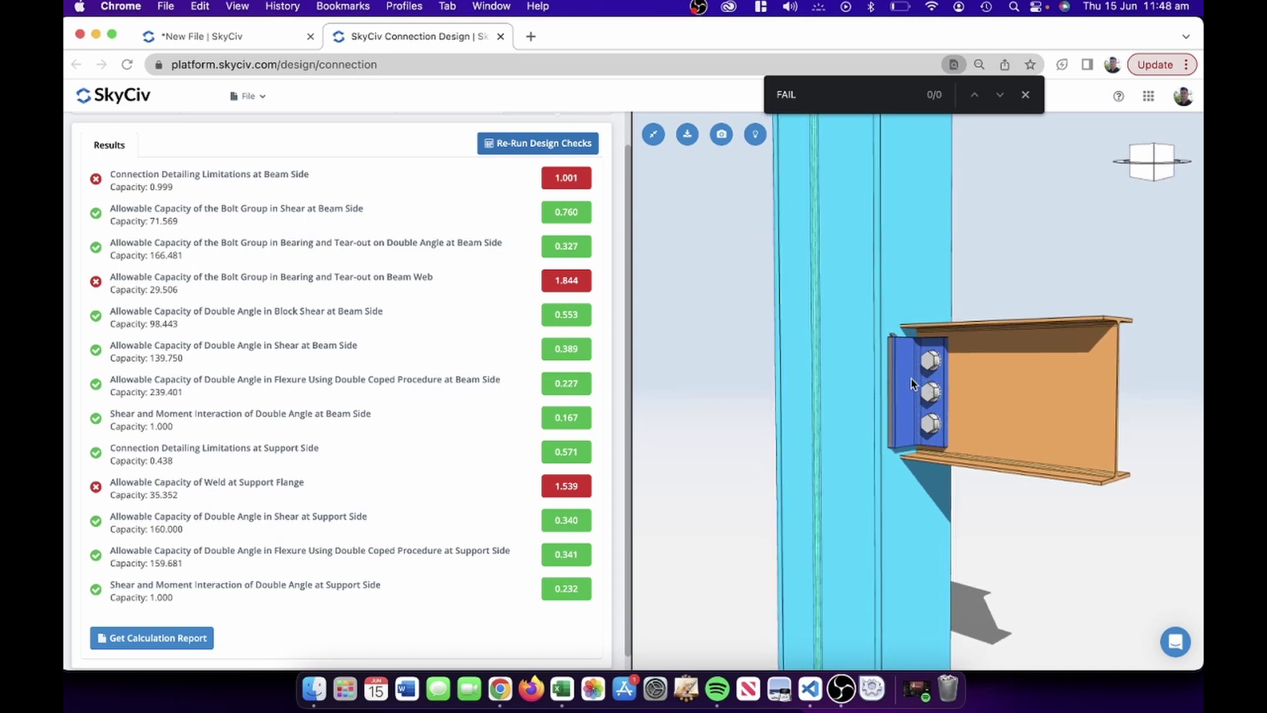
{"action": "scroll", "coordinate": [337, 378], "scroll_direction": "up", "scroll_amount": 1}
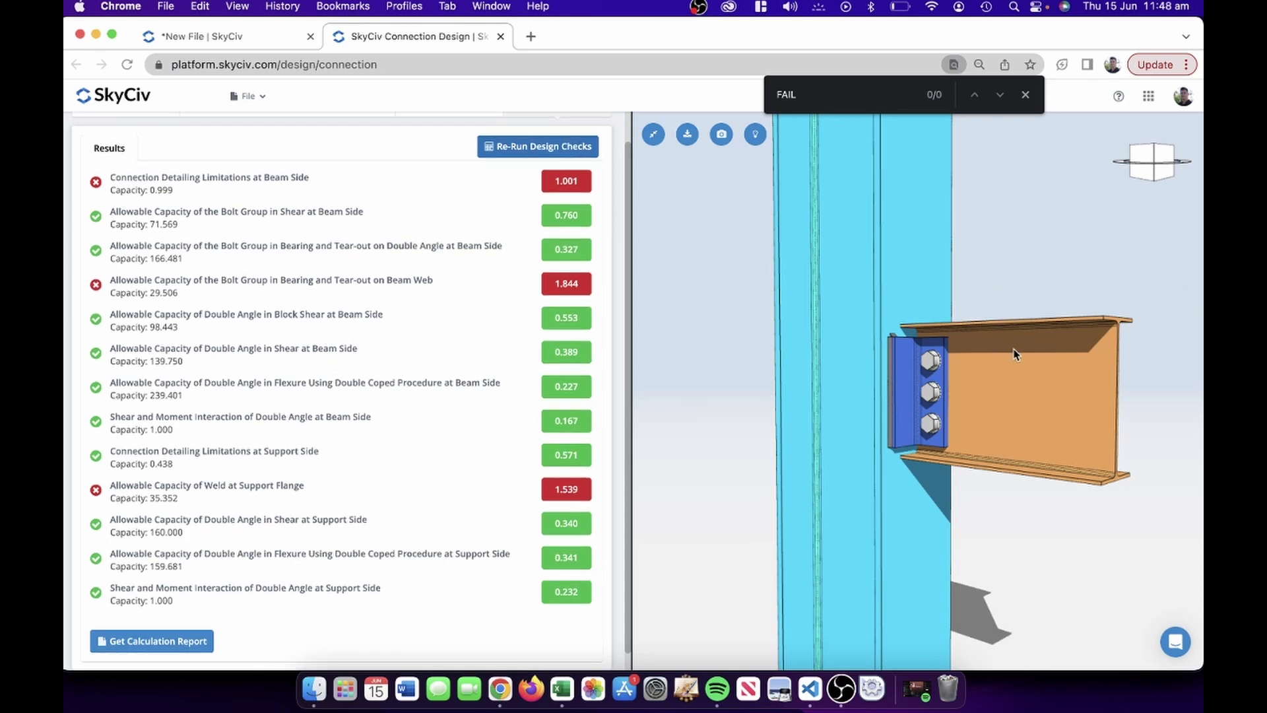
{"action": "scroll", "coordinate": [1016, 354], "scroll_direction": "down", "scroll_amount": 3}
{"action": "scroll", "coordinate": [489, 267], "scroll_direction": "up", "scroll_amount": 1}
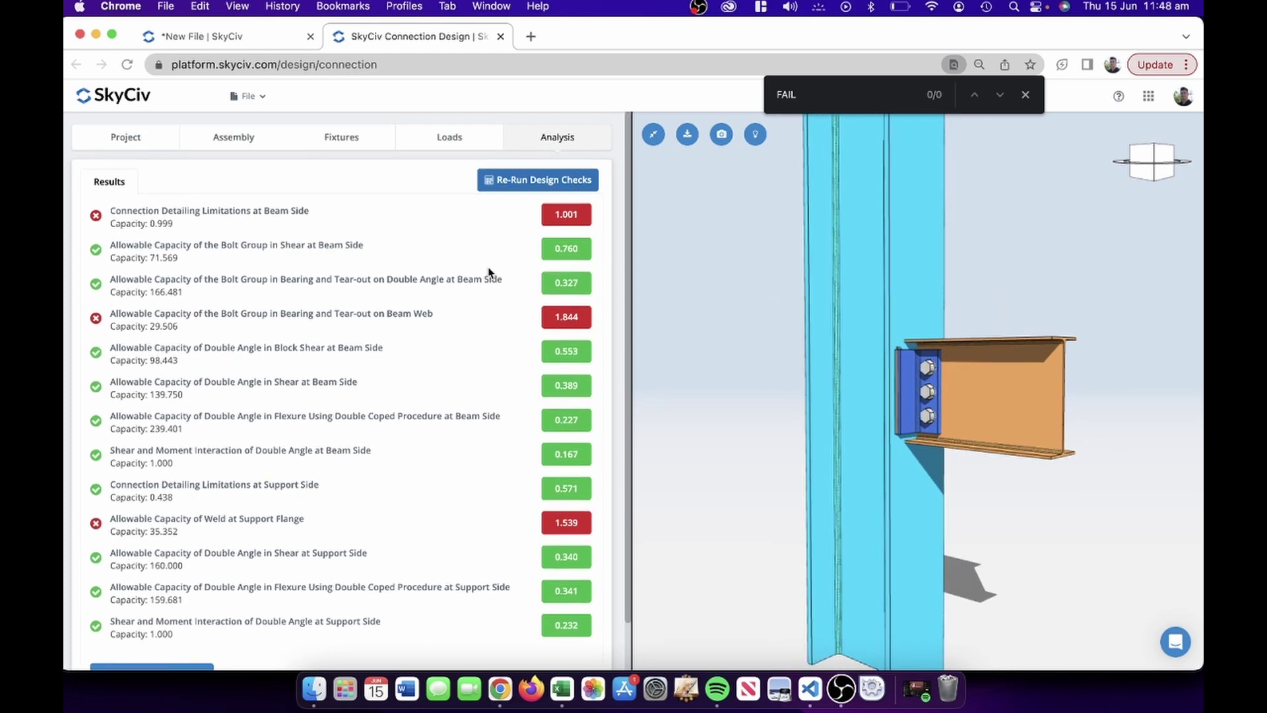
Close the page search and save the connection design as a new file named Project_1002
{"action": "left_click", "coordinate": [1025, 95]}
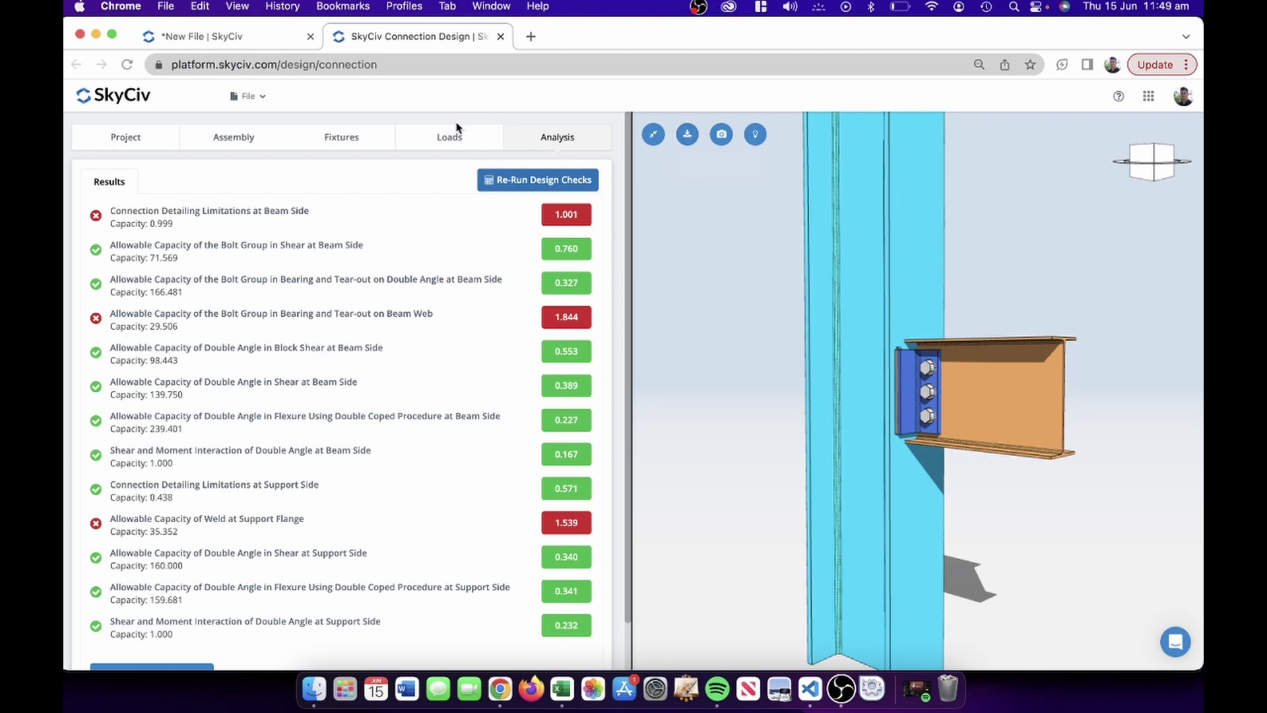
{"action": "left_click", "coordinate": [267, 97]}
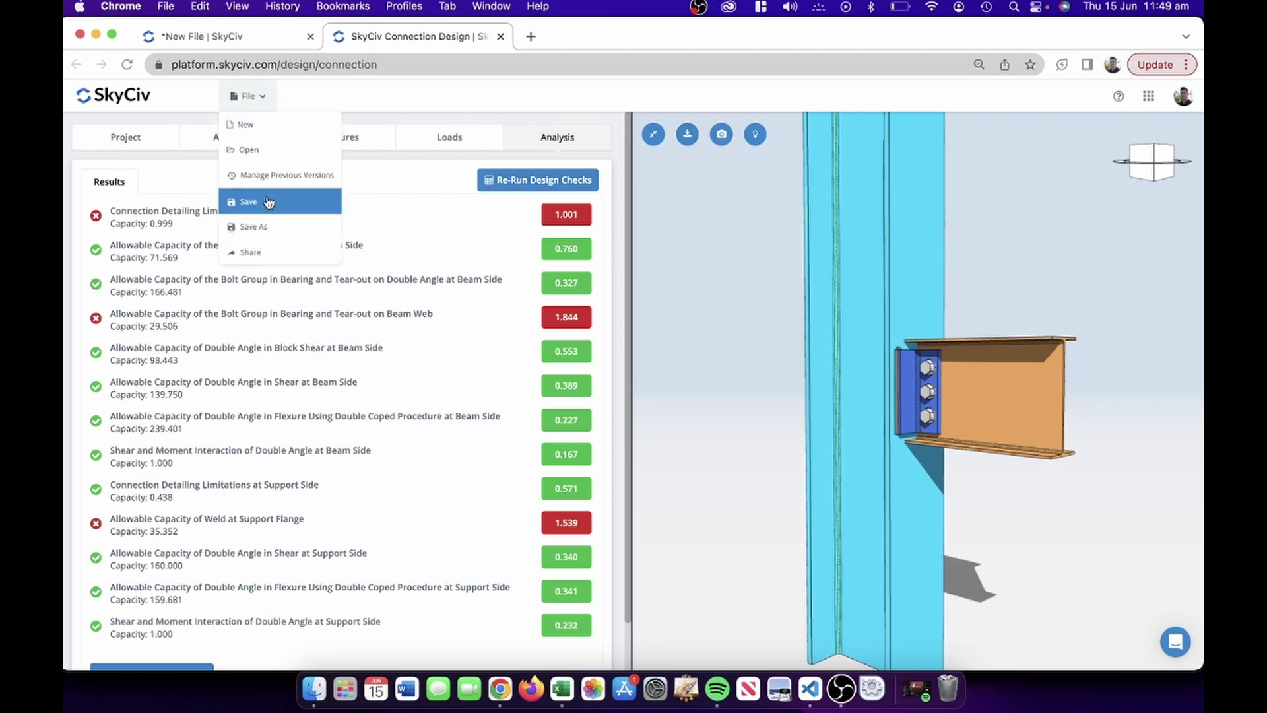
{"action": "left_click", "coordinate": [270, 231]}
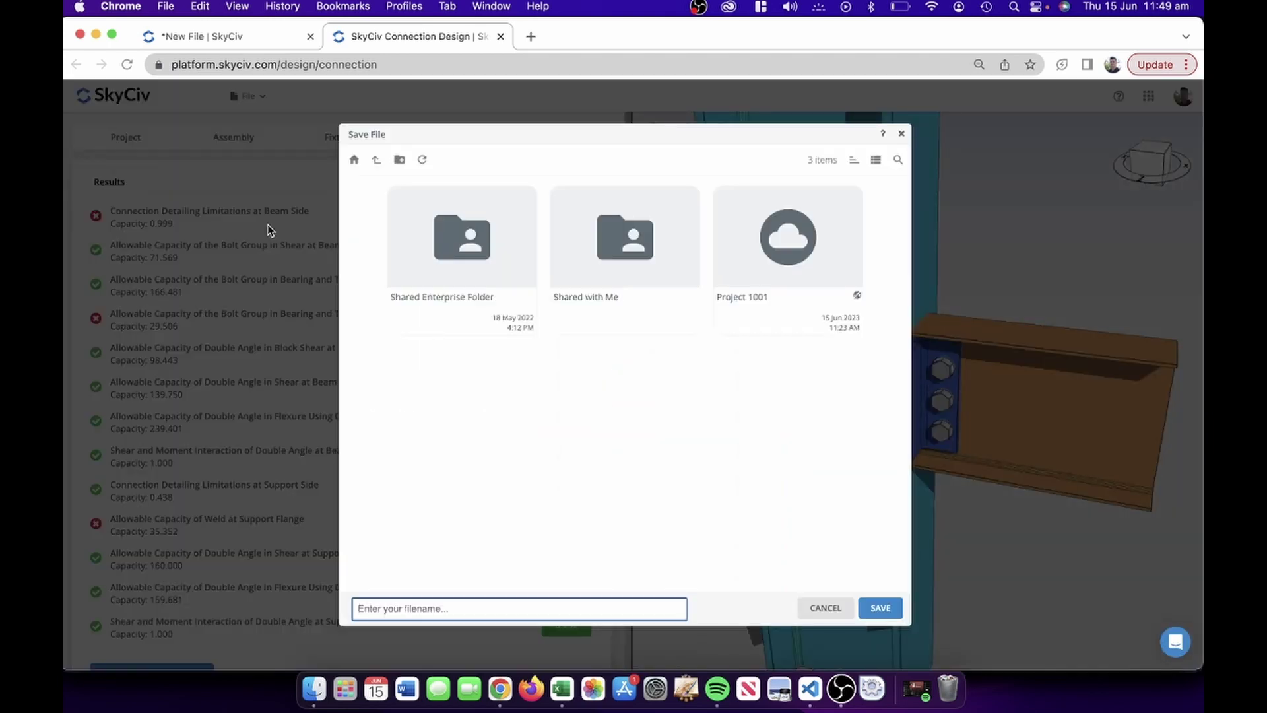
{"action": "type", "text": "Project"}
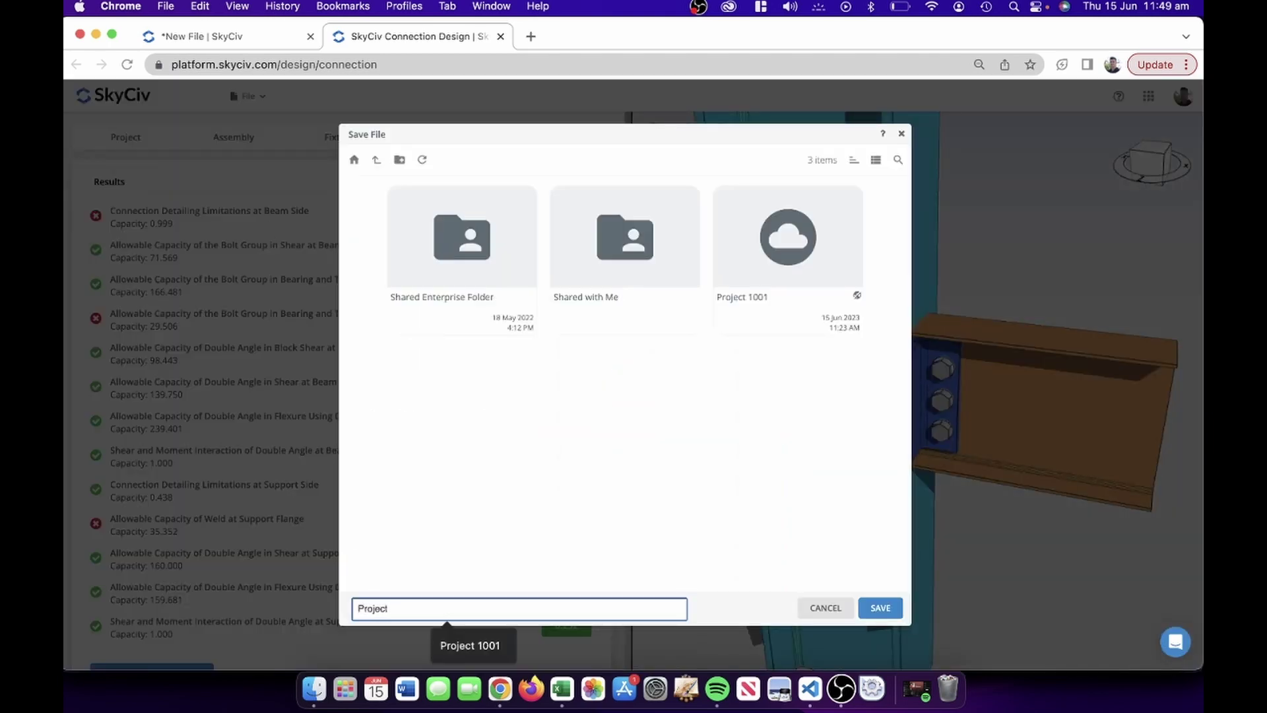
{"action": "type", "text": "_1001"}
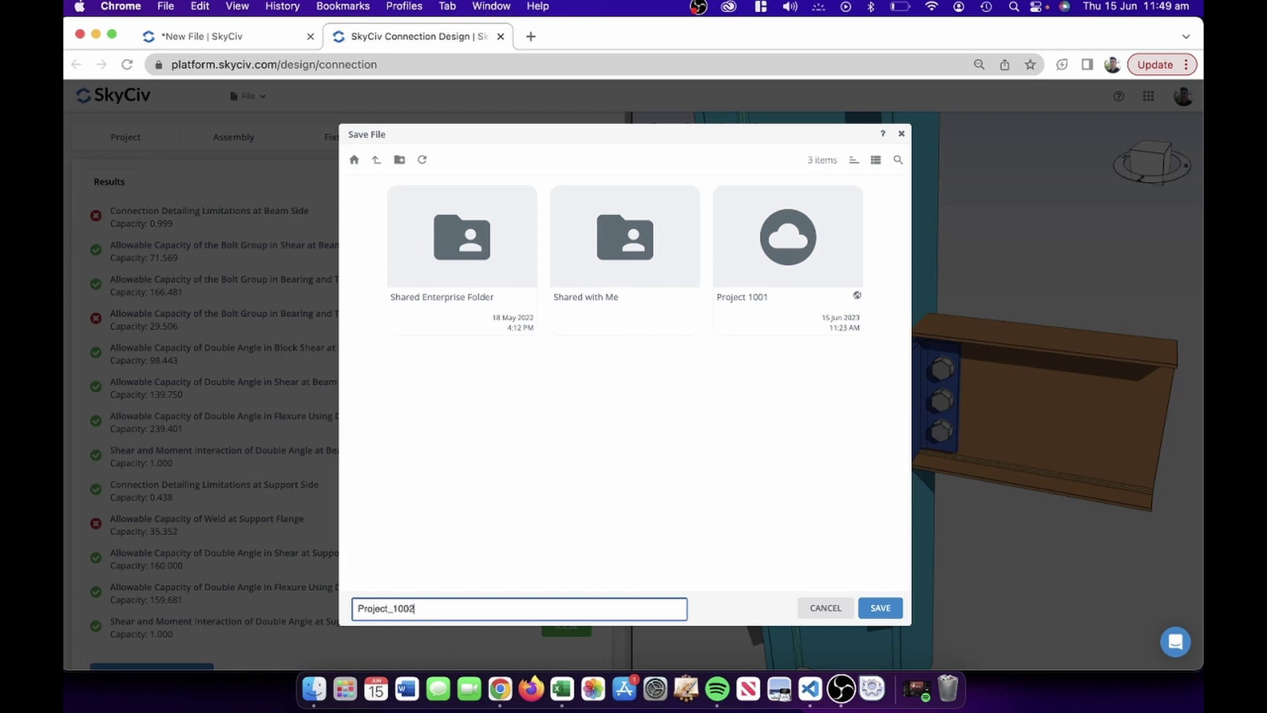
{"action": "key", "text": "Return"}
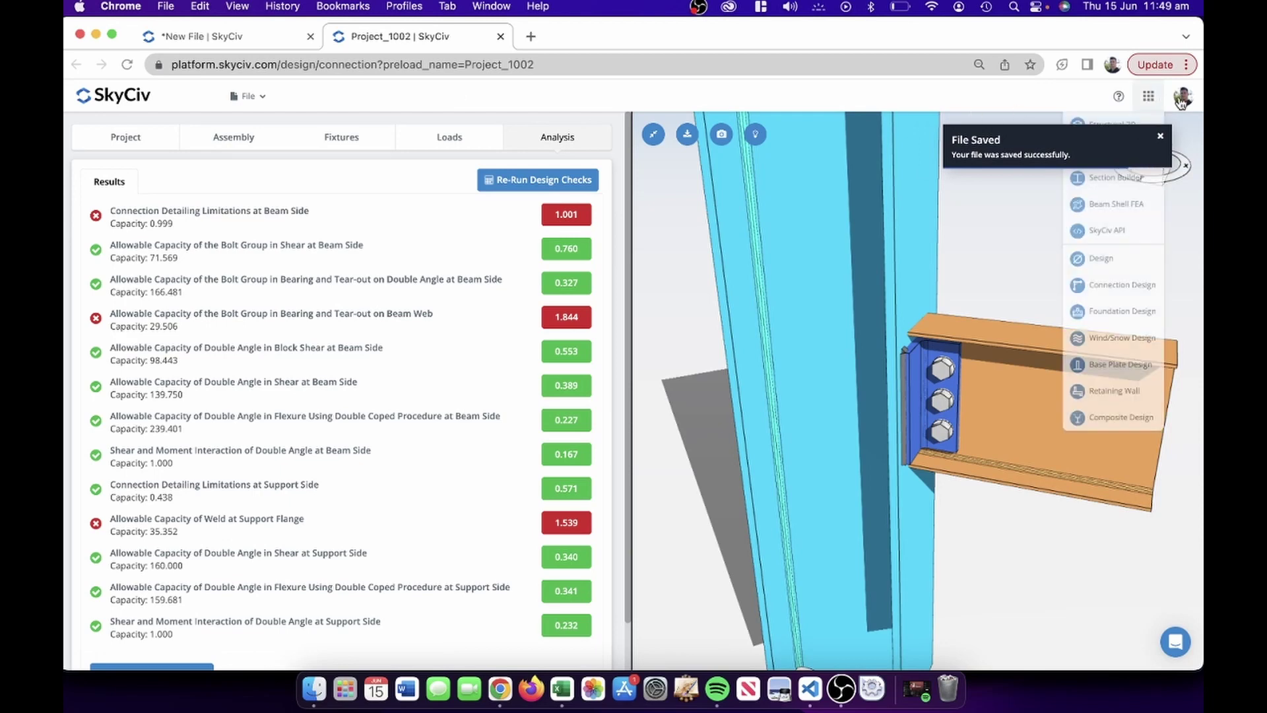
Open the SkyCiv dashboard at platform.skyciv.com/dashboard in a new browser tab
{"action": "left_click", "coordinate": [1183, 95]}
{"action": "left_click", "coordinate": [1186, 126]}
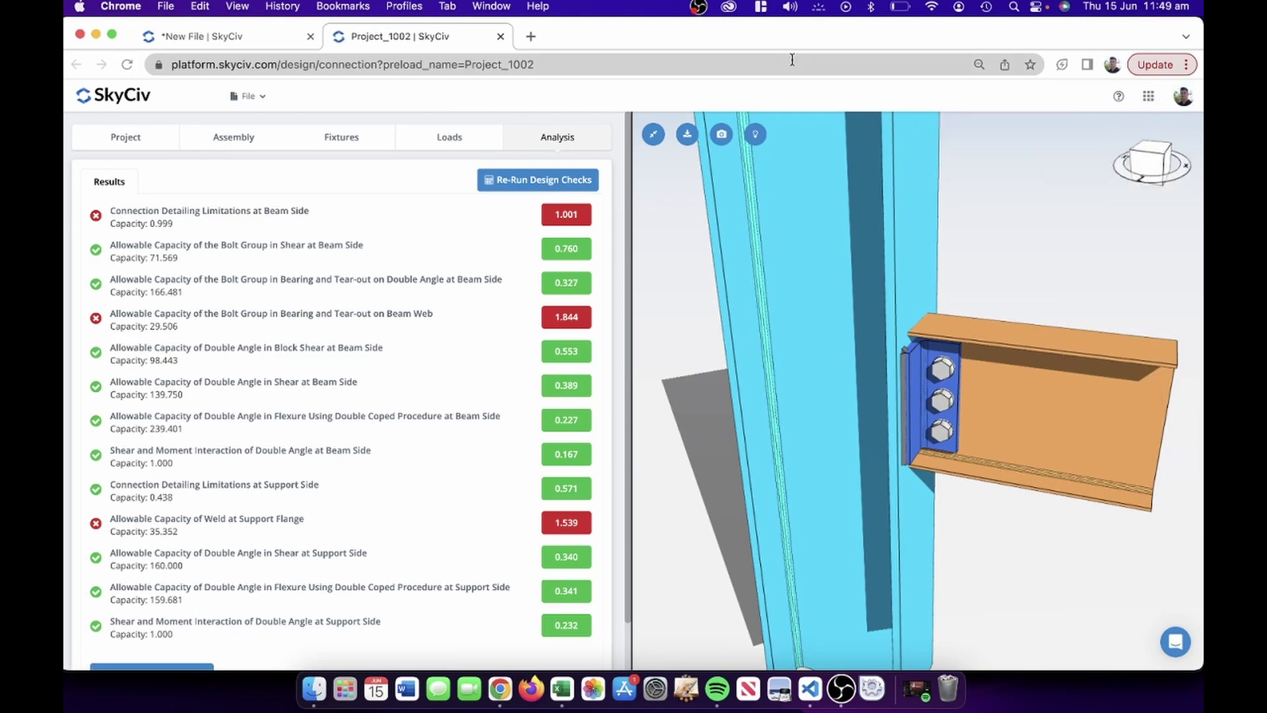
{"action": "left_click", "coordinate": [527, 37]}
{"action": "type", "text": "pla"}
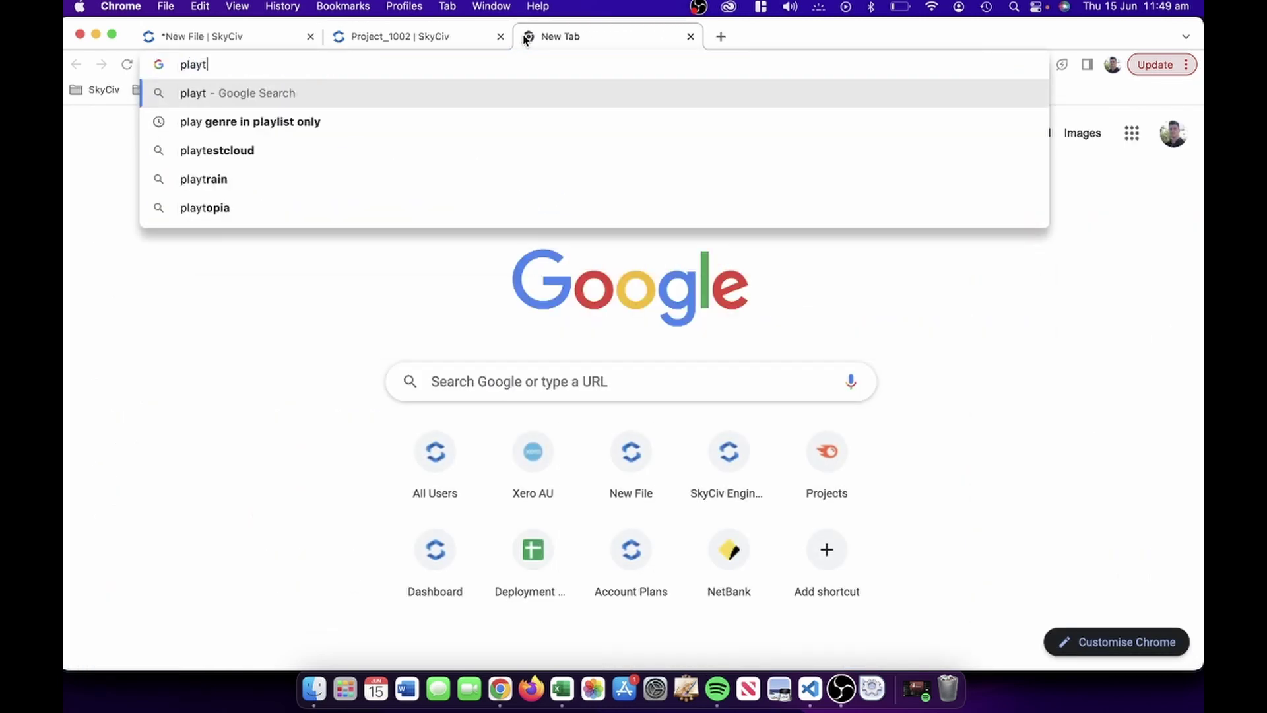
{"action": "type", "text": "t"}
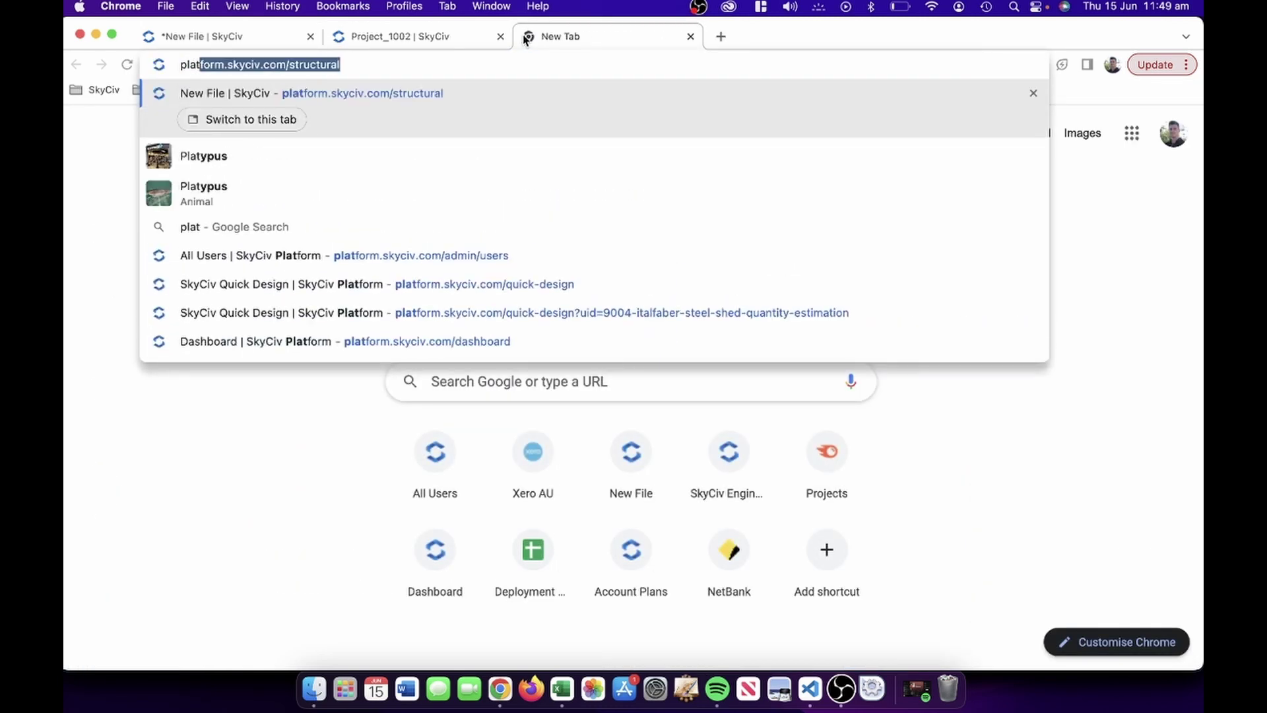
{"action": "type", "text": "form.skyciv.com/stru"}
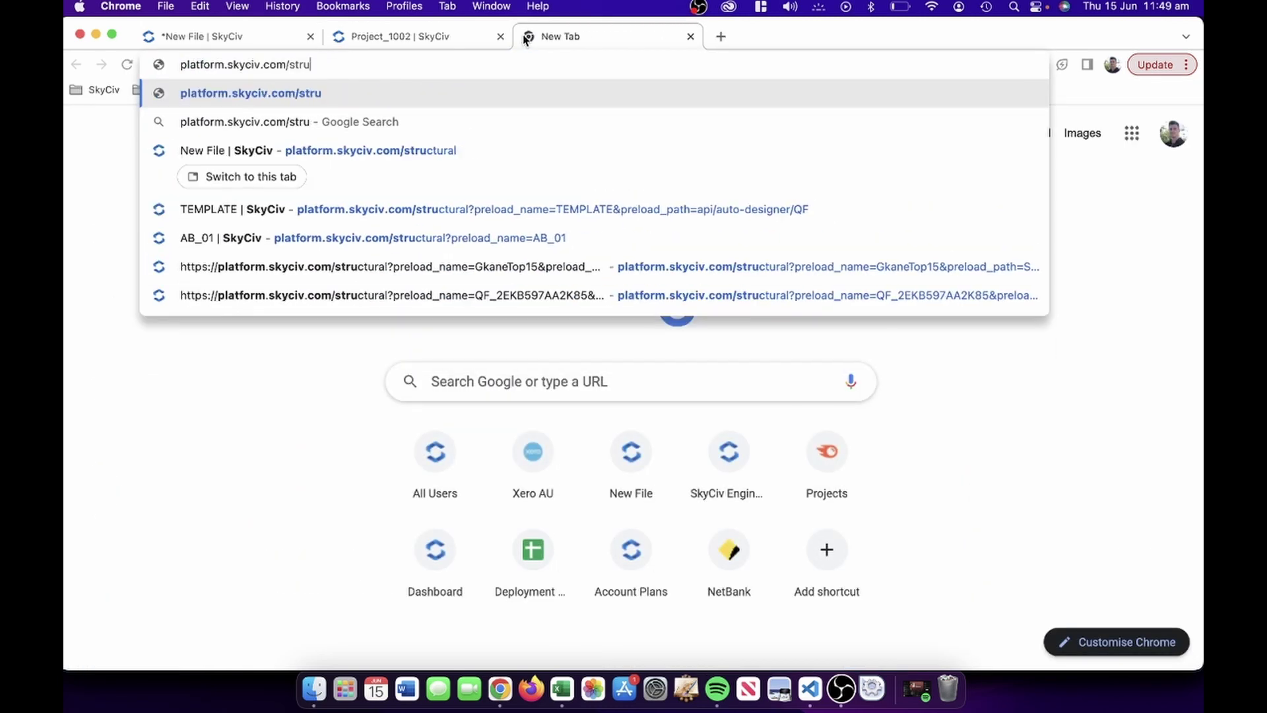
{"action": "key", "text": "BackSpace"}
{"action": "key", "text": "BackSpace"}
{"action": "key", "text": "BackSpace"}
{"action": "key", "text": "BackSpace"}
{"action": "type", "text": "dashb"}
{"action": "key", "text": "Return"}
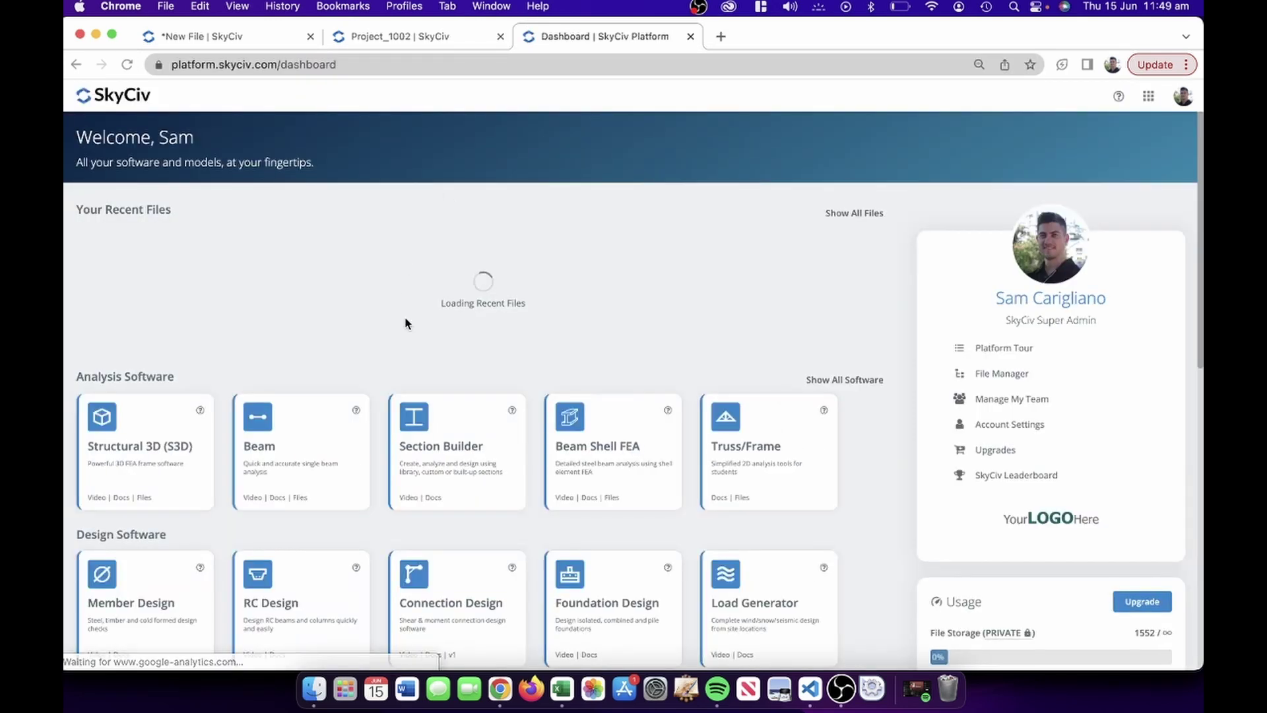
Show all saved files, list the Connection Design files and open Project_1002
{"action": "left_click", "coordinate": [838, 213]}
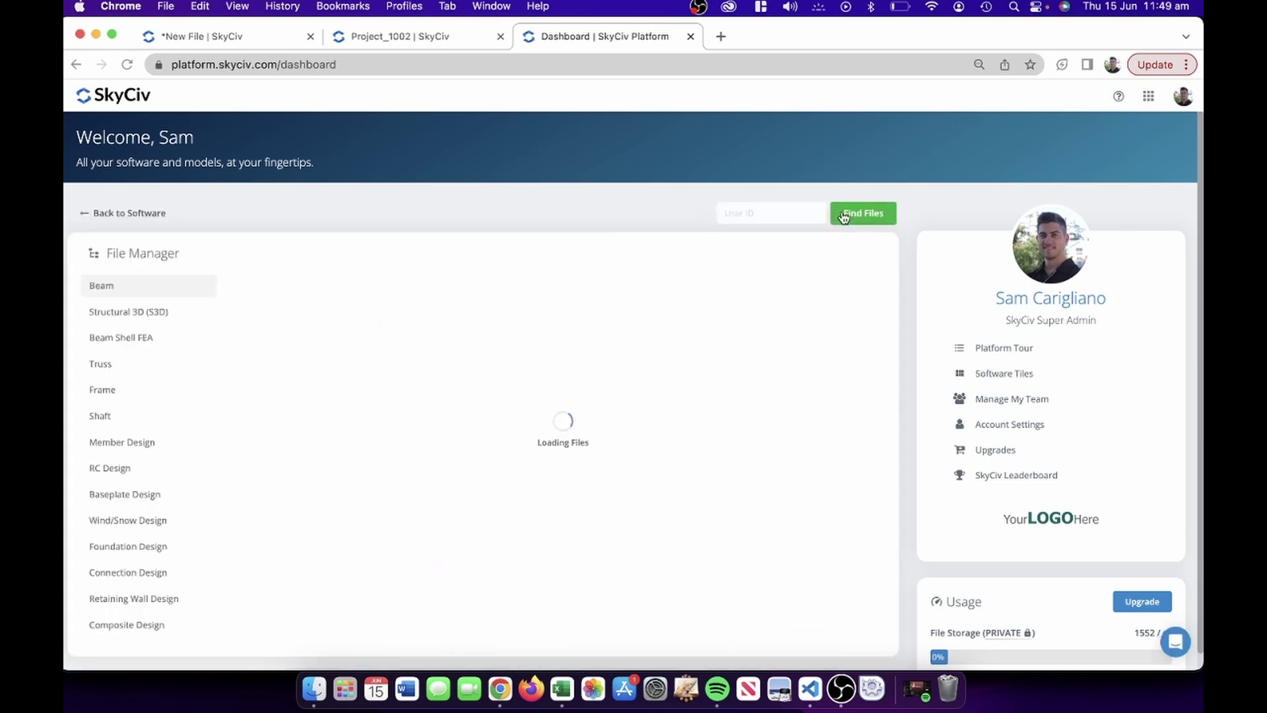
{"action": "scroll", "coordinate": [128, 594], "scroll_direction": "down", "scroll_amount": 1}
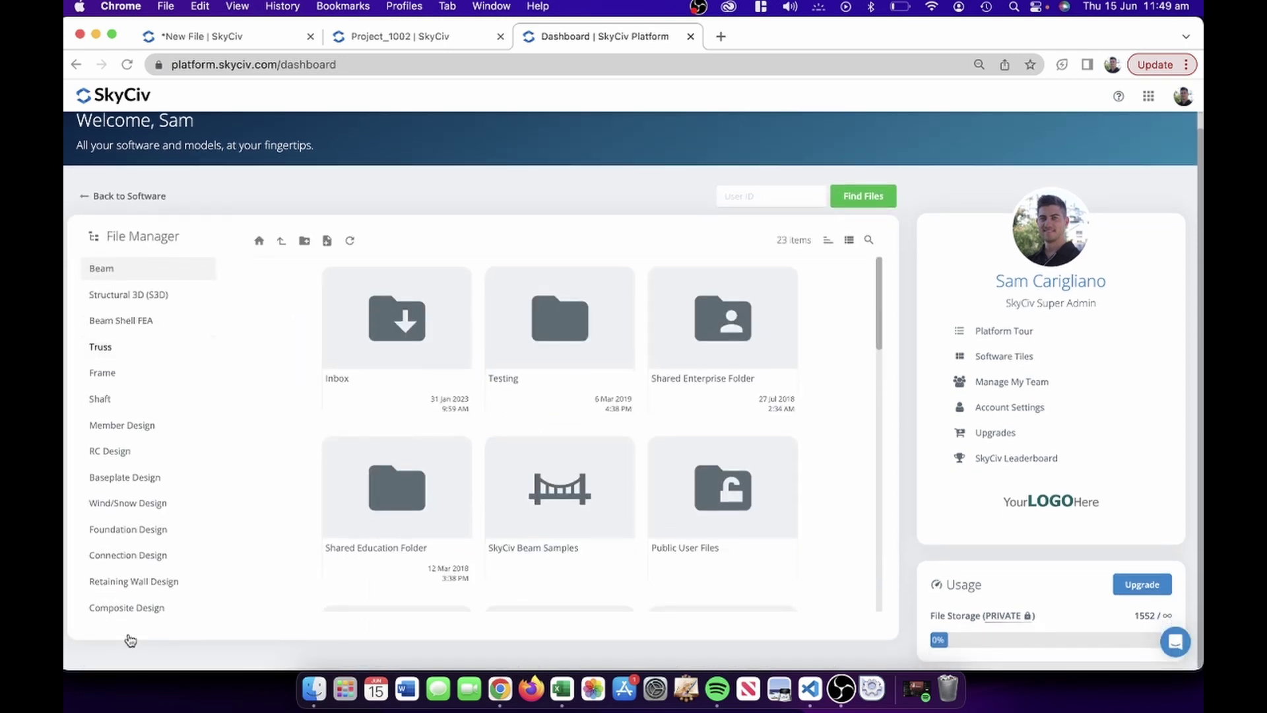
{"action": "left_click", "coordinate": [144, 557]}
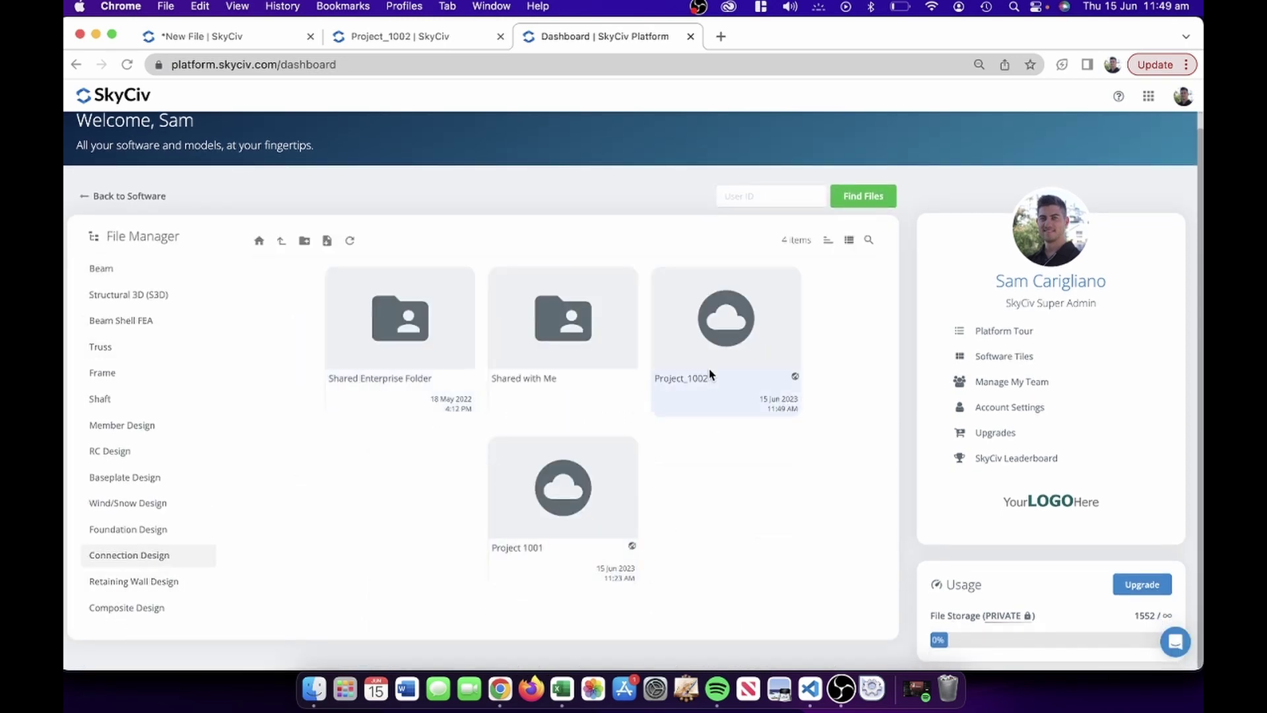
{"action": "double_click", "coordinate": [700, 328]}
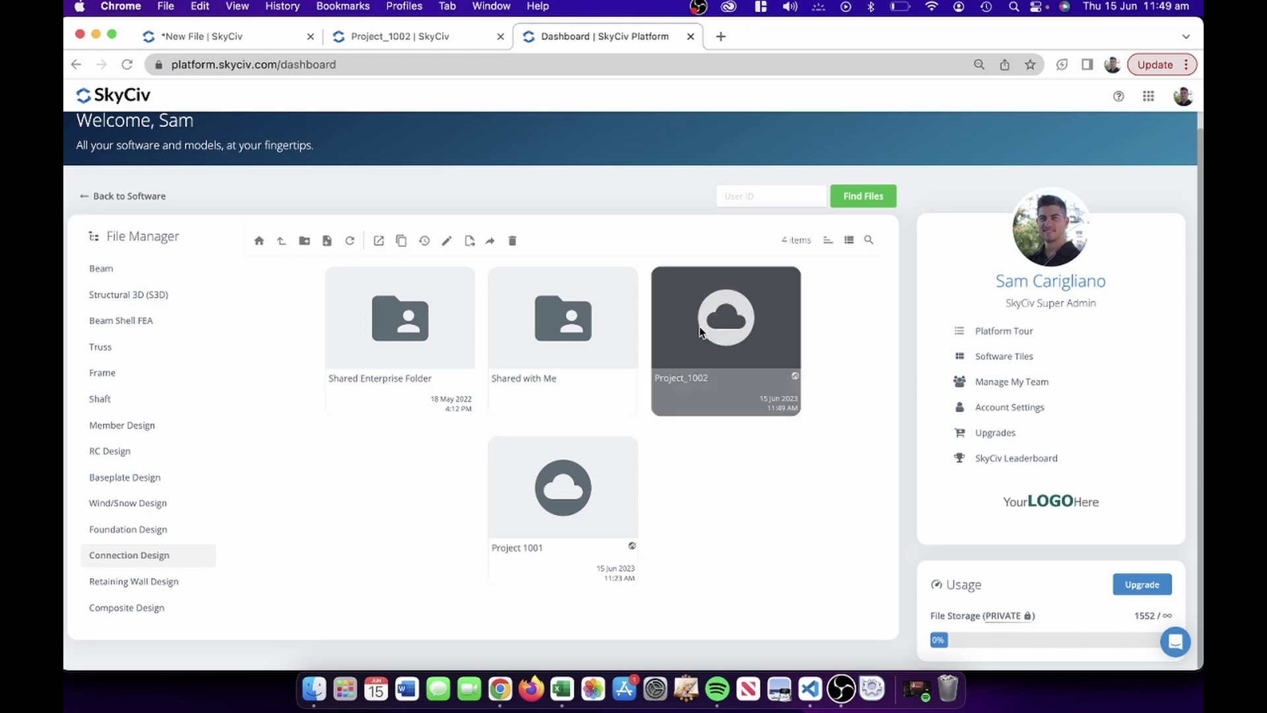